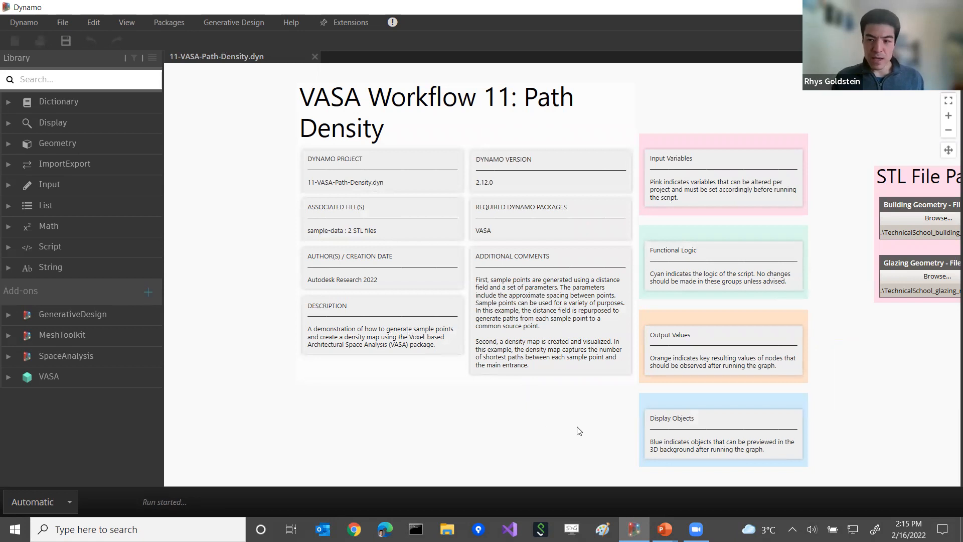
Step: Examine the workflow notes, the STL File Paths and Triangle Data groups, and the Voxel/Path Model Parameters
scroll(575, 434, "down", 3)
scroll(548, 409, "right", 5)
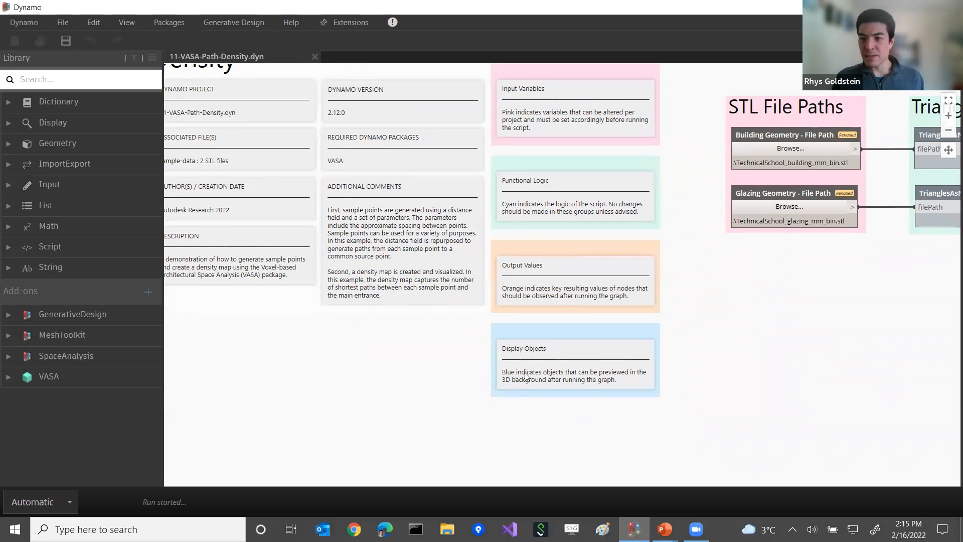
scroll(444, 349, "down", 1)
scroll(444, 348, "right", 3)
scroll(533, 353, "right", 6)
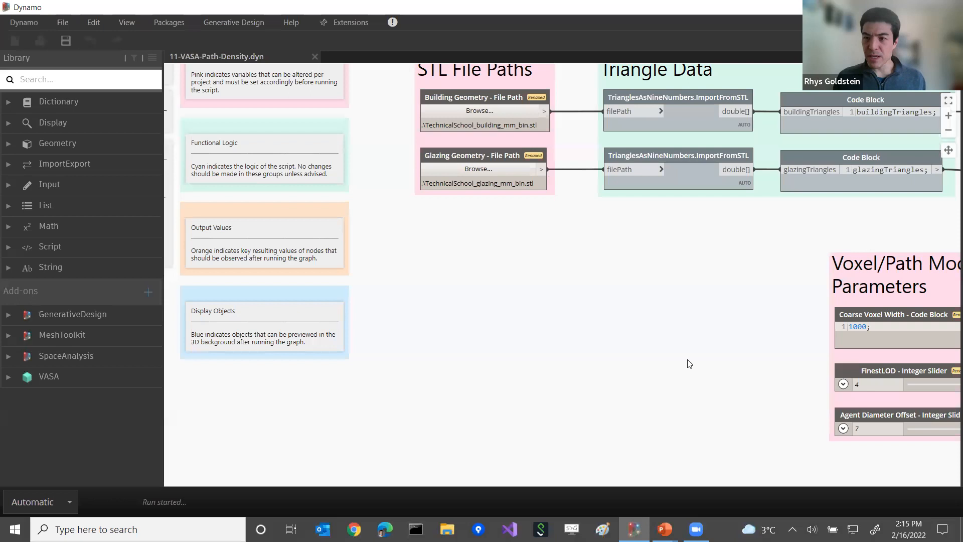
scroll(697, 363, "down", 4)
scroll(697, 364, "right", 9)
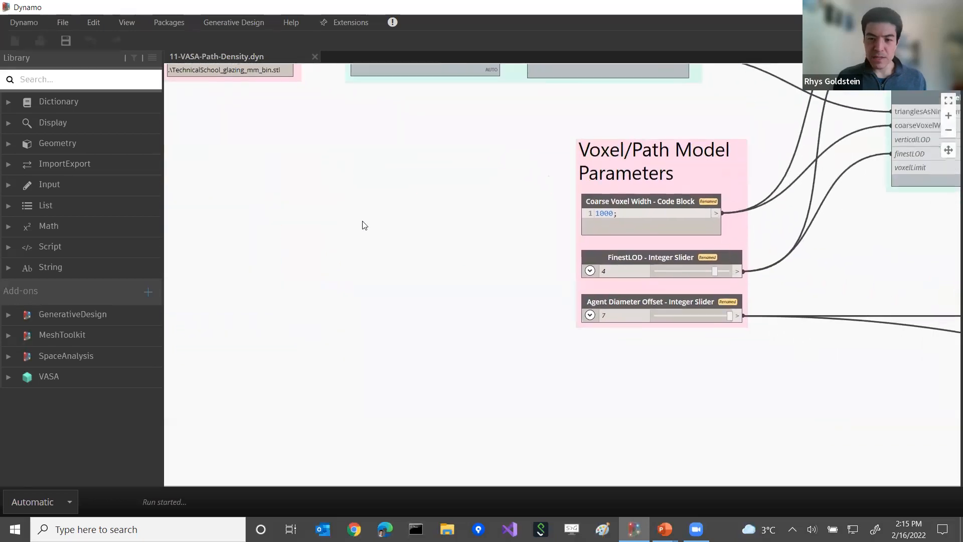
scroll(401, 294, "up", 2)
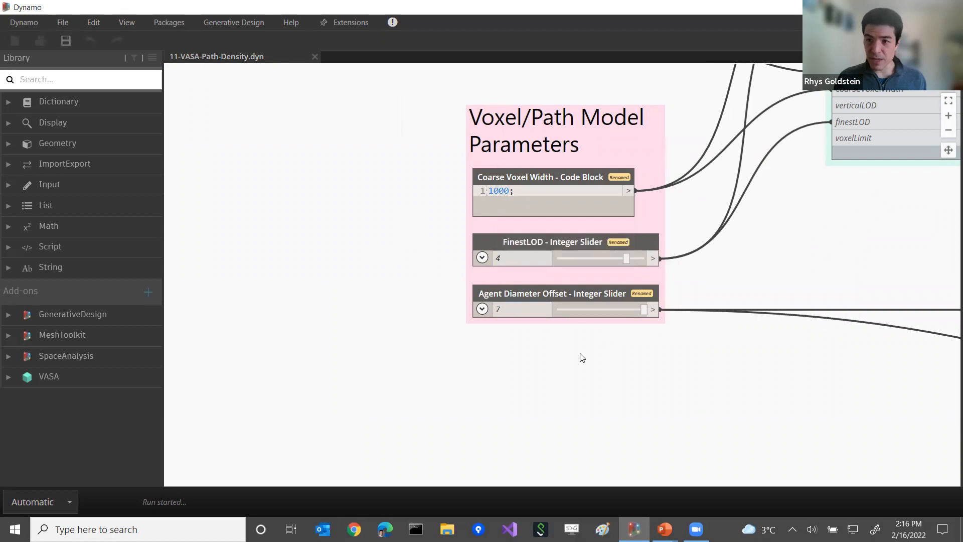
Step: Examine the spacing, minimum diameter offset and minimum distance sliders in the Sample Point Parameters group
scroll(580, 357, "down", 5)
scroll(532, 297, "down", 2)
middle_click_drag(594, 344, 381, 276)
scroll(739, 352, "up", 5)
scroll(739, 352, "up", 5)
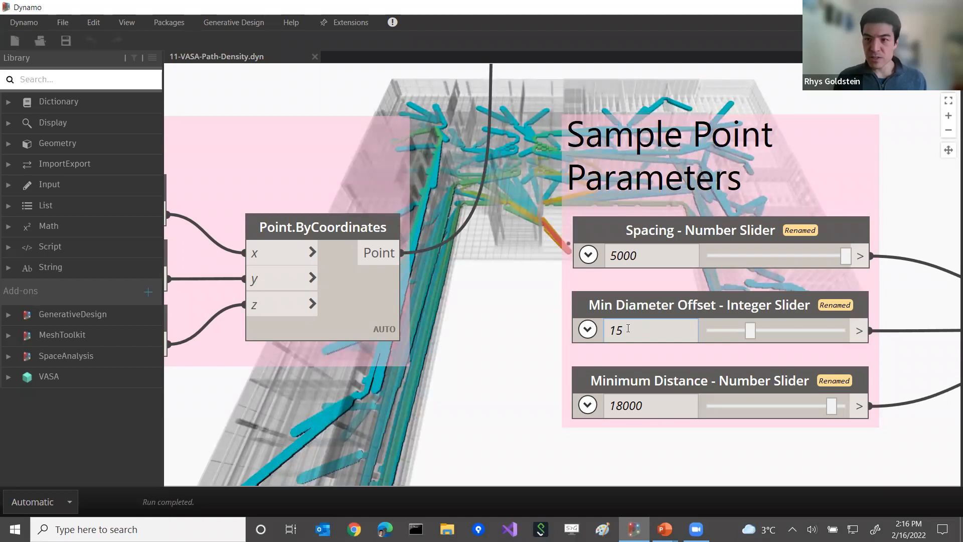
scroll(532, 306, "down", 5)
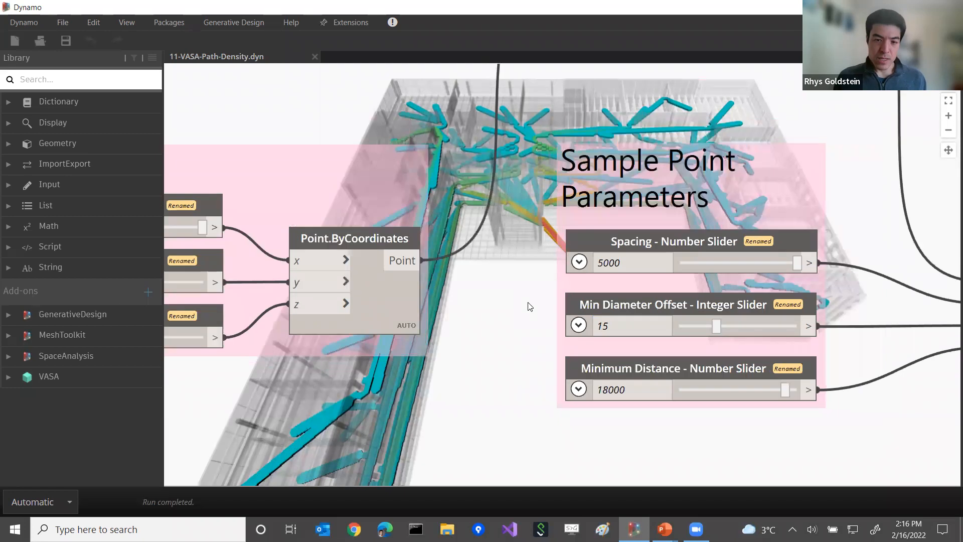
Step: Examine the coloured path density map in the 3D building preview from several angles, especially around the source point
scroll(552, 375, "down", 2)
middle_click_drag(557, 390, 582, 239)
middle_click_drag(588, 286, 592, 253)
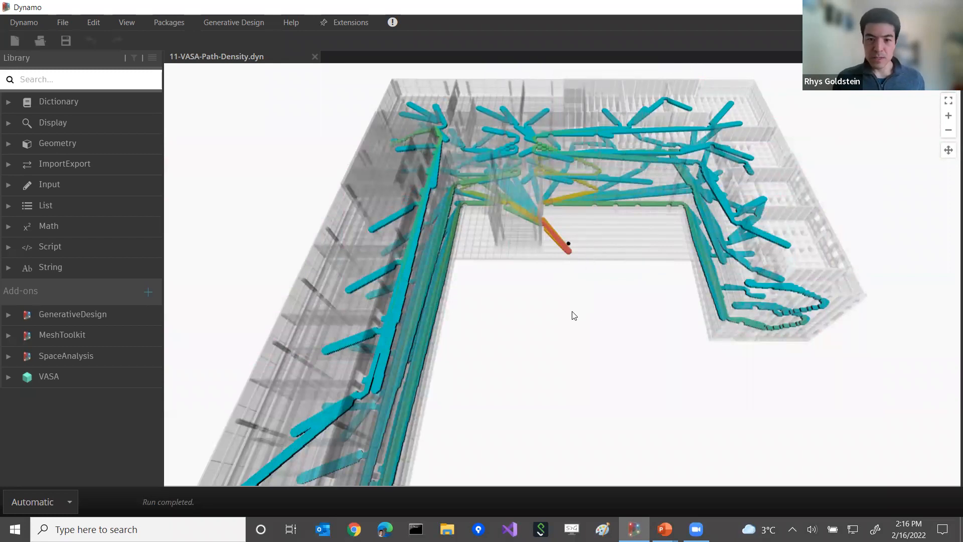
right_click_drag(577, 322, 607, 278)
scroll(608, 278, "up", 5)
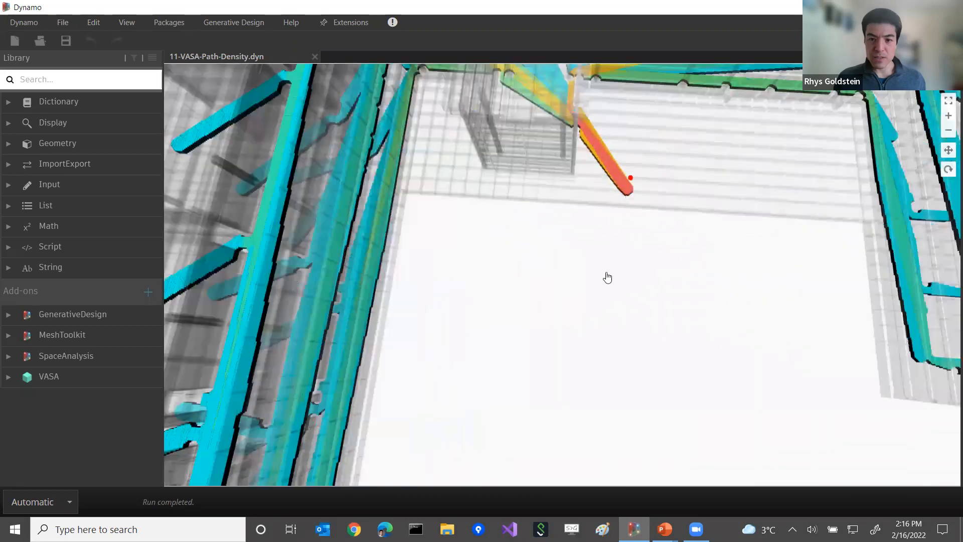
scroll(608, 277, "down", 5)
right_click_drag(579, 318, 513, 272)
scroll(597, 291, "down", 3)
right_click_drag(597, 291, 613, 329)
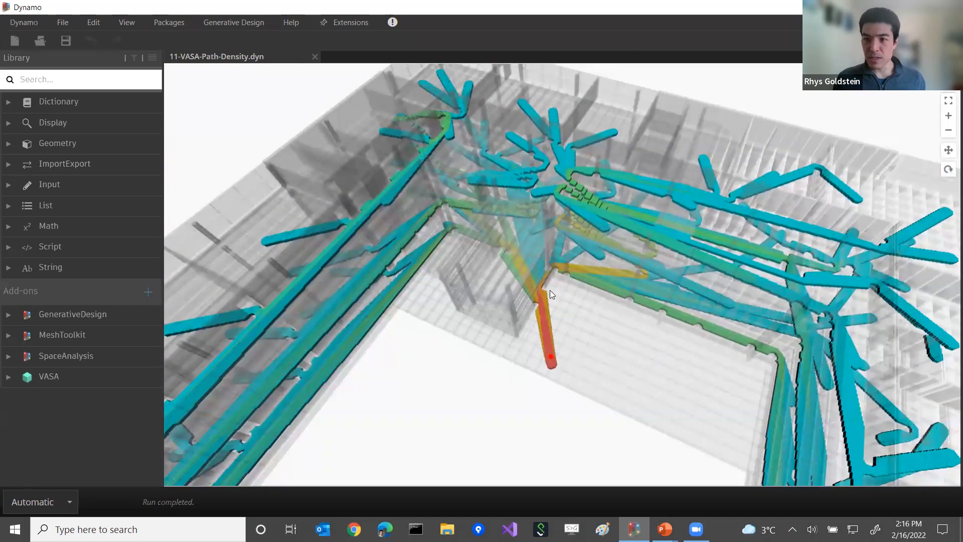
scroll(567, 364, "up", 3)
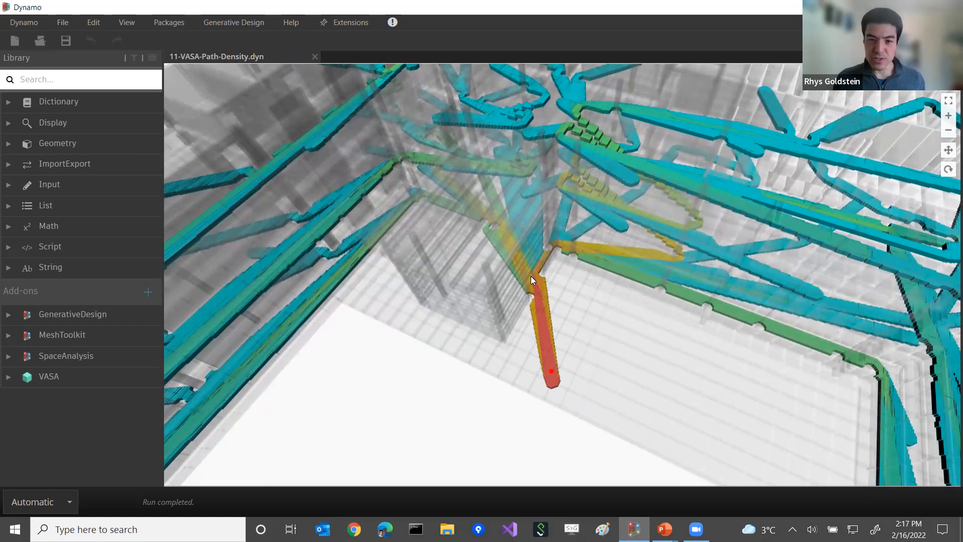
scroll(522, 276, "down", 5)
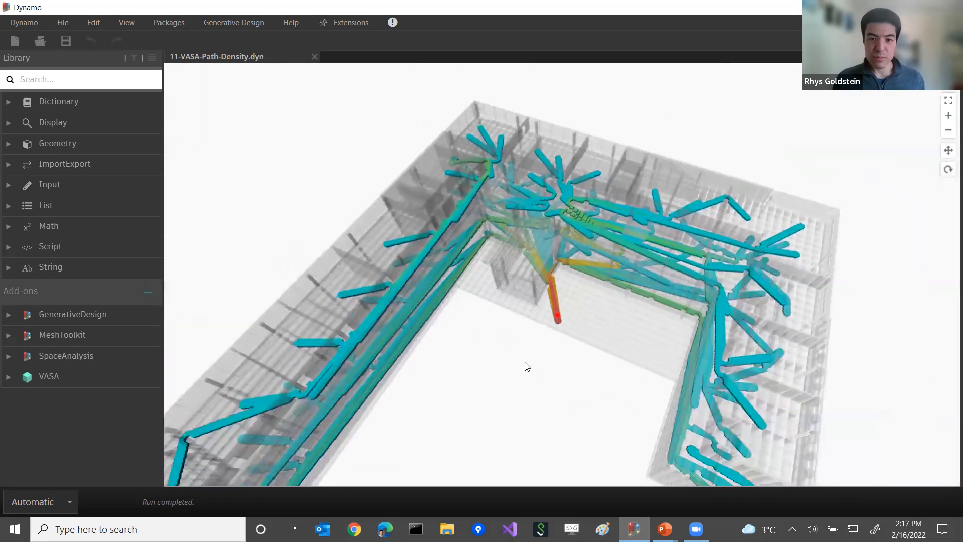
right_click_drag(562, 392, 505, 365)
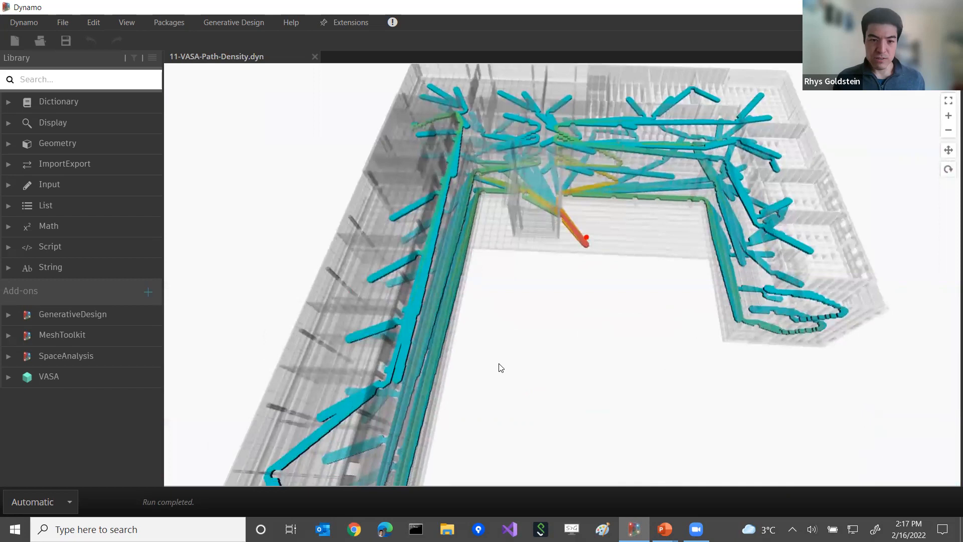
right_click_drag(574, 356, 532, 352)
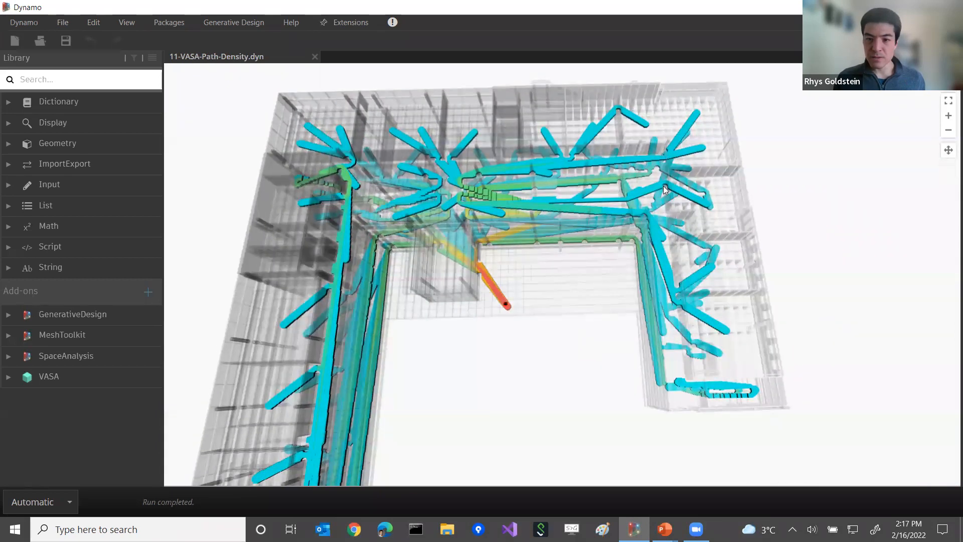
Step: Turn off the preview of the VoxelModel.DisplayVoxels node in the Display Path Density Map group
key("ctrl+b")
scroll(646, 287, "down", 5)
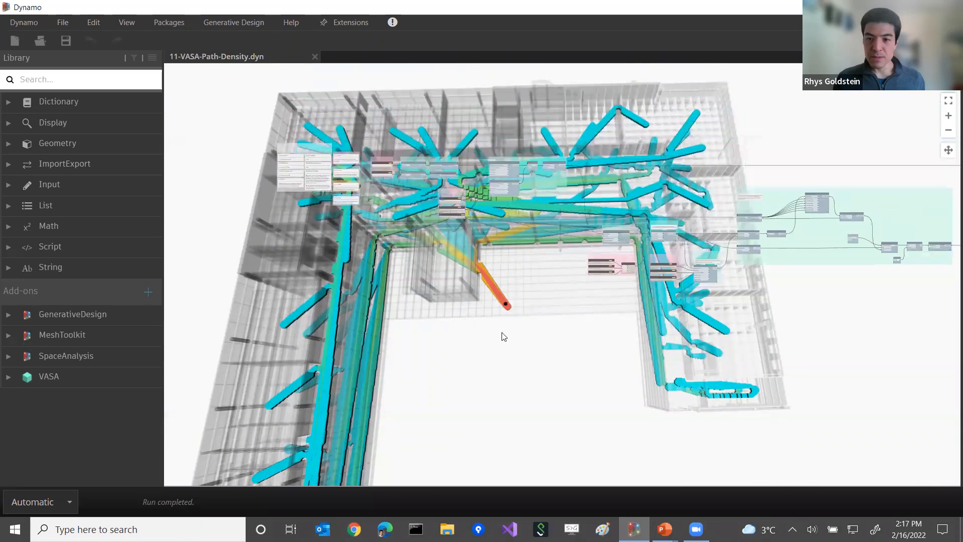
scroll(647, 341, "up", 6)
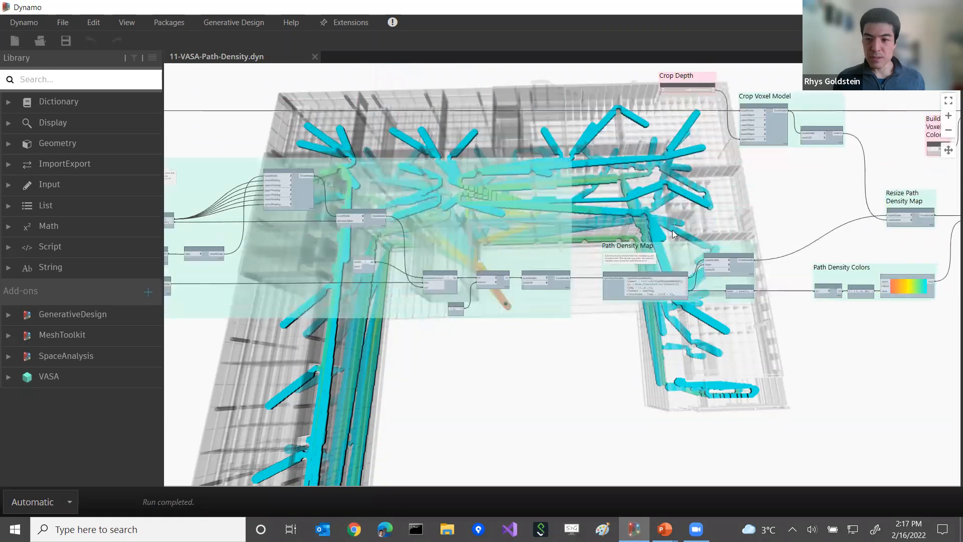
scroll(672, 229, "up", 5)
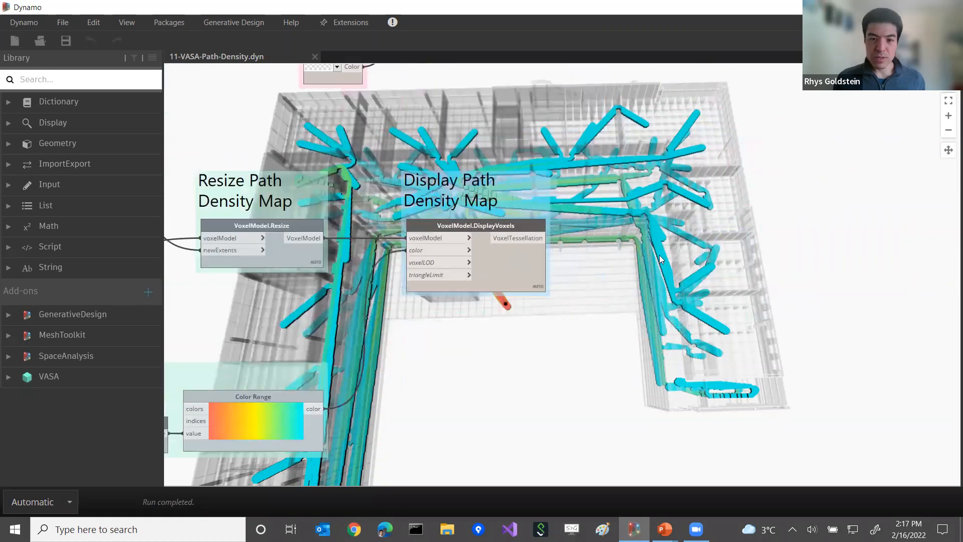
middle_click_drag(540, 264, 687, 253)
right_click(664, 253)
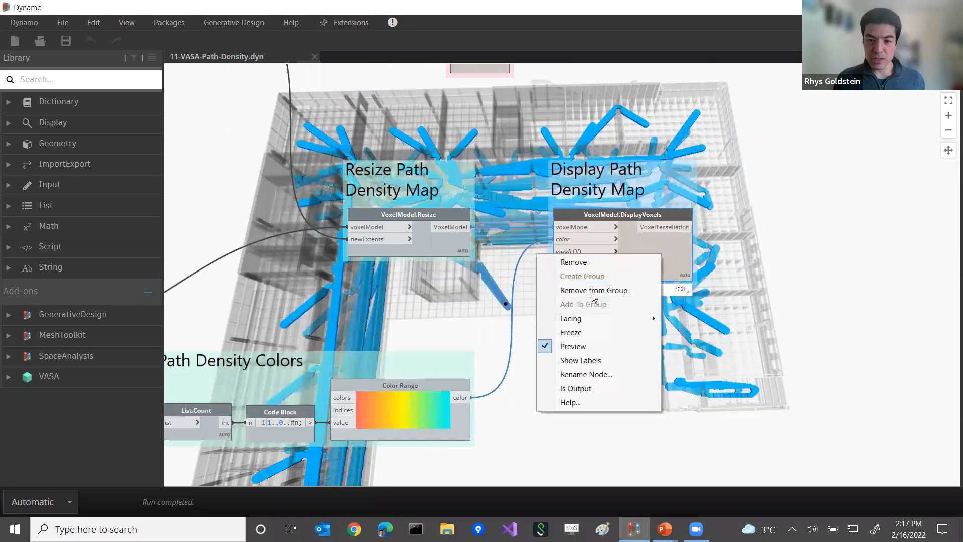
left_click(573, 346)
Step: Disconnect the Color Palette from the color input of the Display Building Voxels node
middle_click_drag(722, 76, 760, 327)
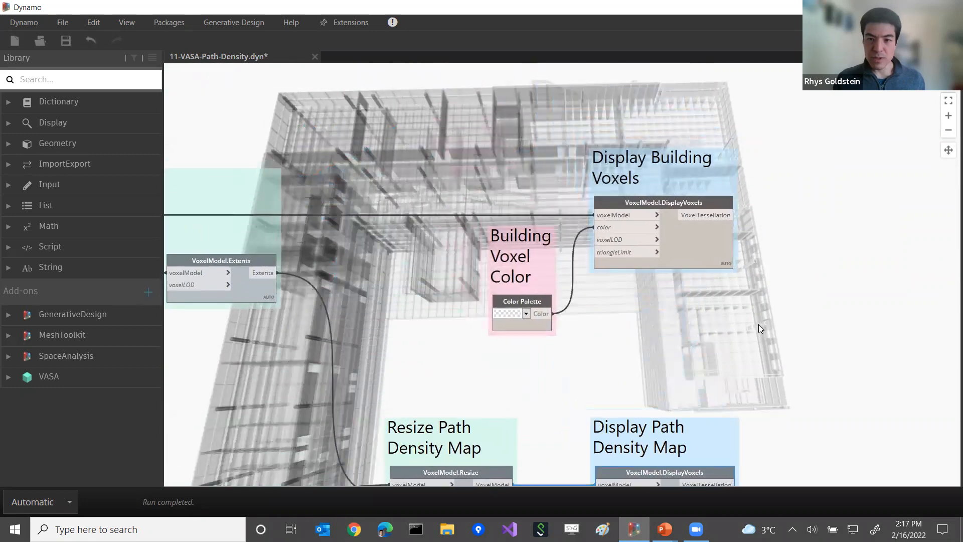
left_click(601, 228)
left_click(585, 300)
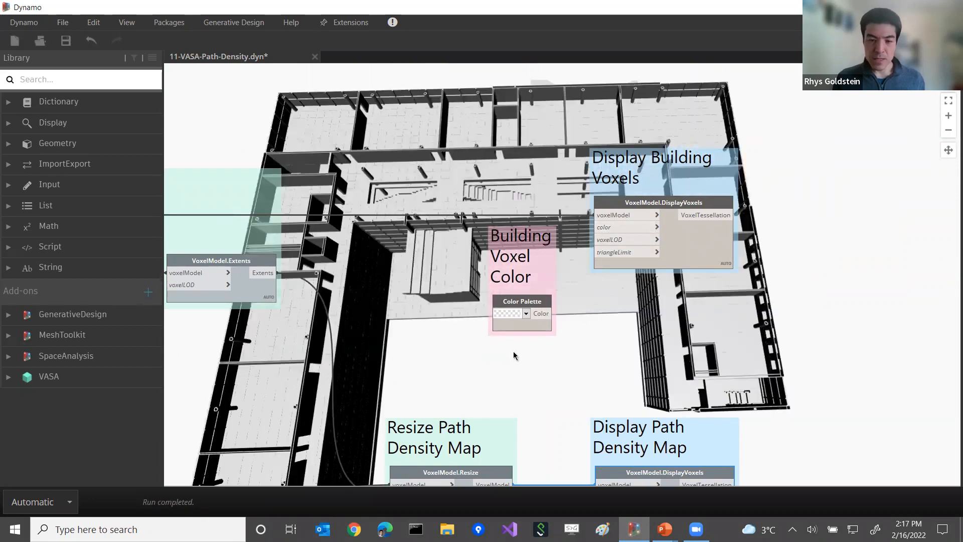
Step: Examine the building voxels in 3D from another side, and the STL File Paths, Triangle Data and Voxel Model groups
key("ctrl+b")
right_click_drag(478, 376, 486, 311)
scroll(526, 296, "down", 1)
scroll(479, 273, "down", 6)
middle_click_drag(467, 271, 758, 218)
middle_click_drag(454, 254, 696, 254)
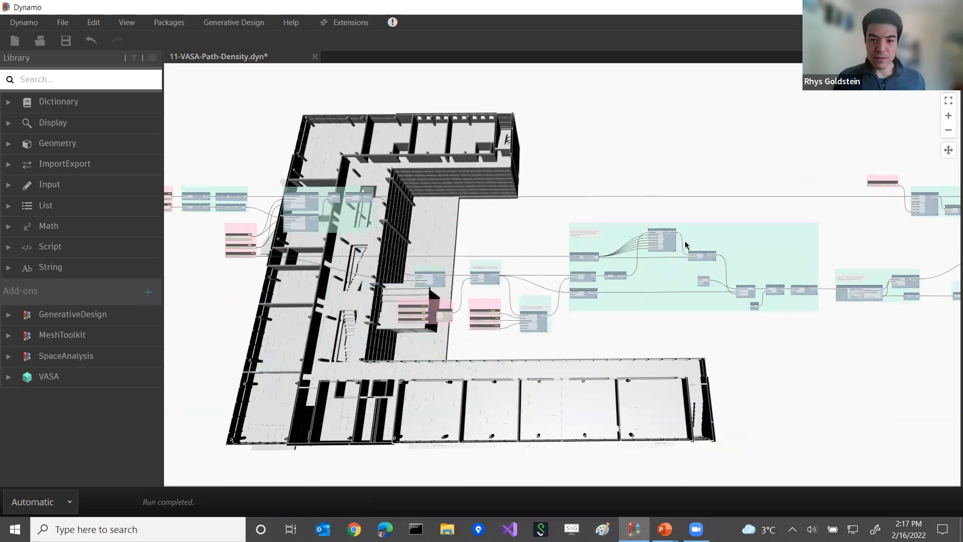
scroll(599, 244, "up", 6)
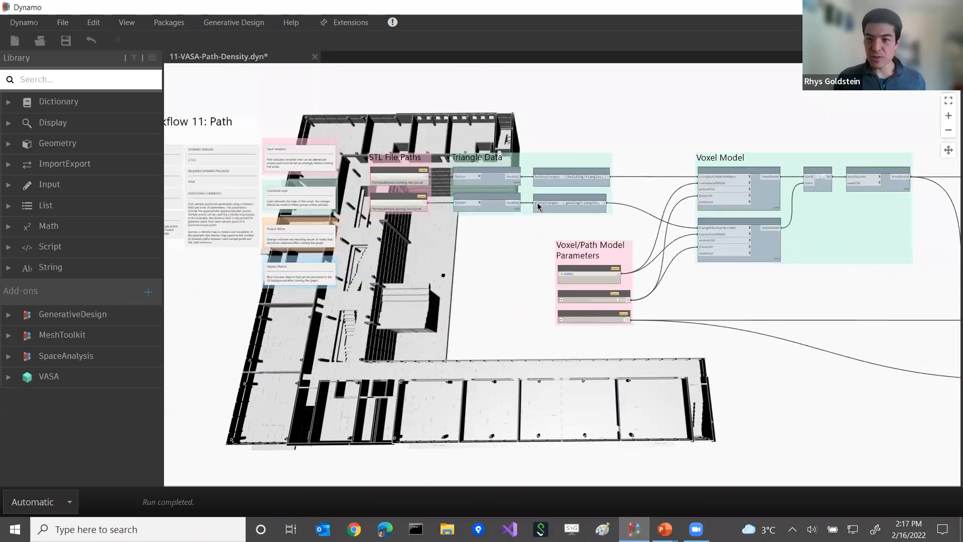
scroll(598, 141, "up", 5)
middle_click_drag(632, 165, 694, 114)
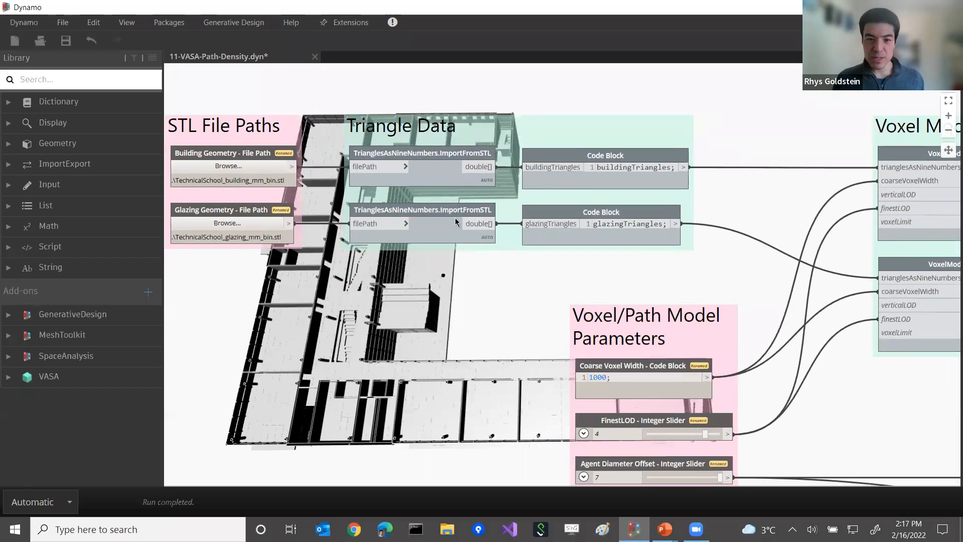
middle_click_drag(813, 133, 521, 90)
middle_click_drag(791, 98, 579, 109)
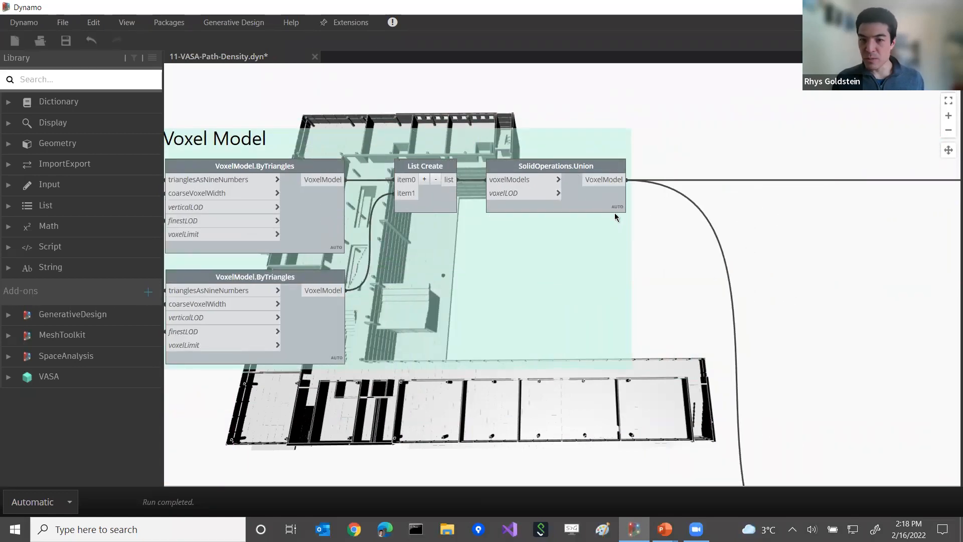
Step: Examine the Path Model, Distance Field and Source Point groups, and the parameters feeding the Sample Point Generation node
middle_click_drag(835, 454, 650, 211)
middle_click_drag(686, 271, 591, 205)
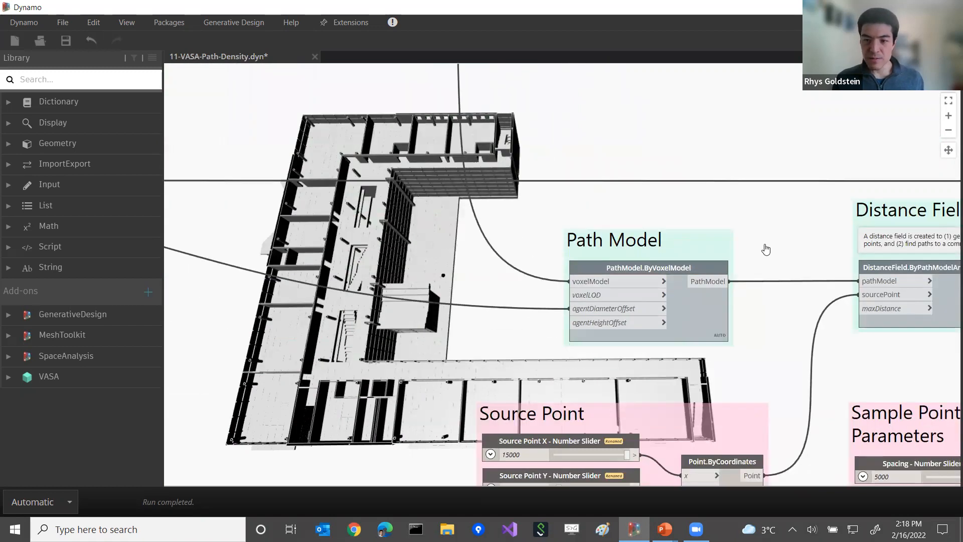
middle_click_drag(744, 249, 472, 223)
middle_click_drag(789, 216, 819, 388)
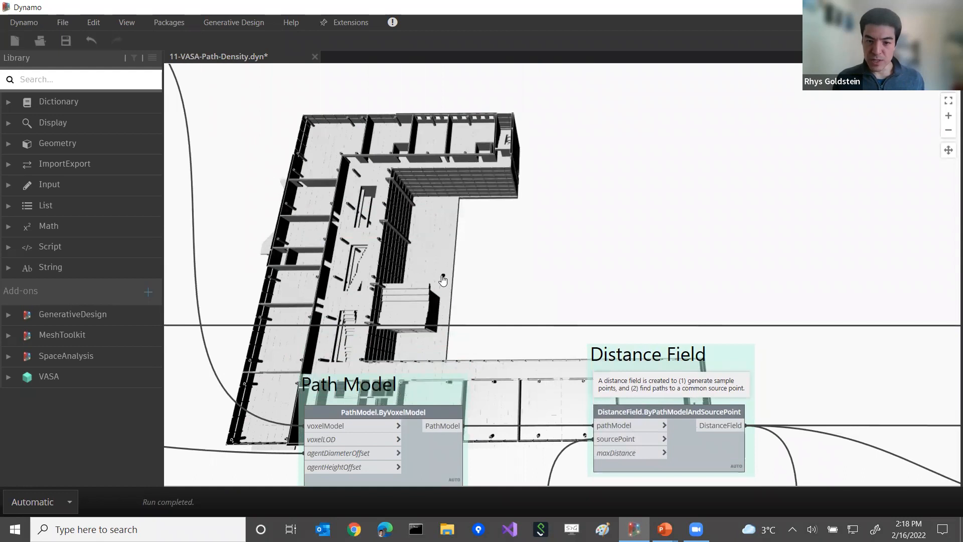
middle_click_drag(738, 318, 734, 127)
middle_click_drag(792, 258, 771, 204)
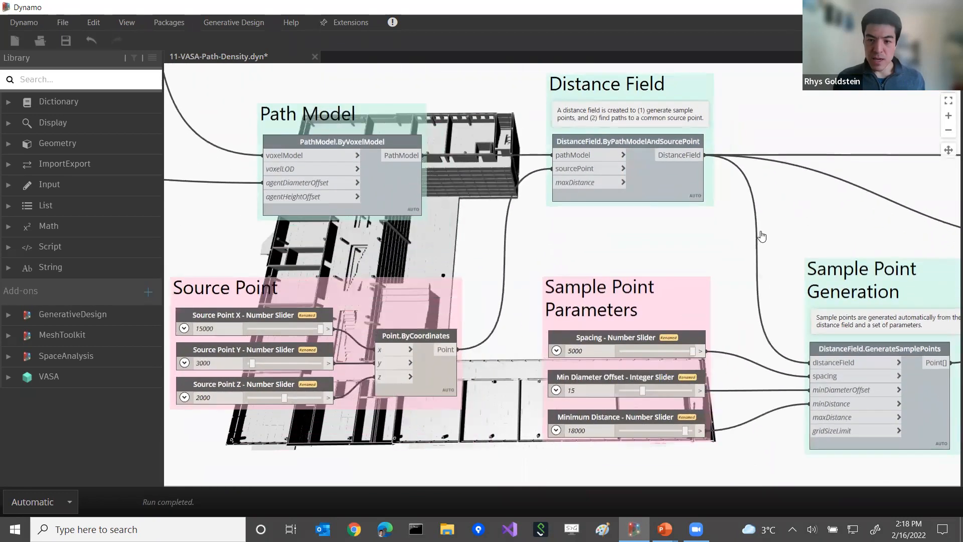
scroll(762, 236, "down", 2)
middle_click_drag(564, 266, 561, 293)
middle_click_drag(547, 261, 579, 241)
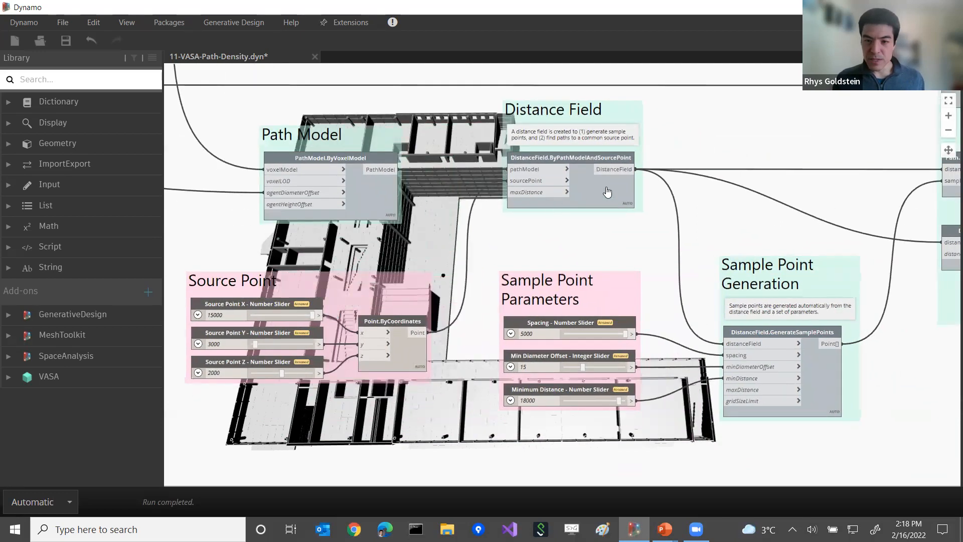
middle_click_drag(733, 231, 882, 262)
scroll(699, 236, "up", 2)
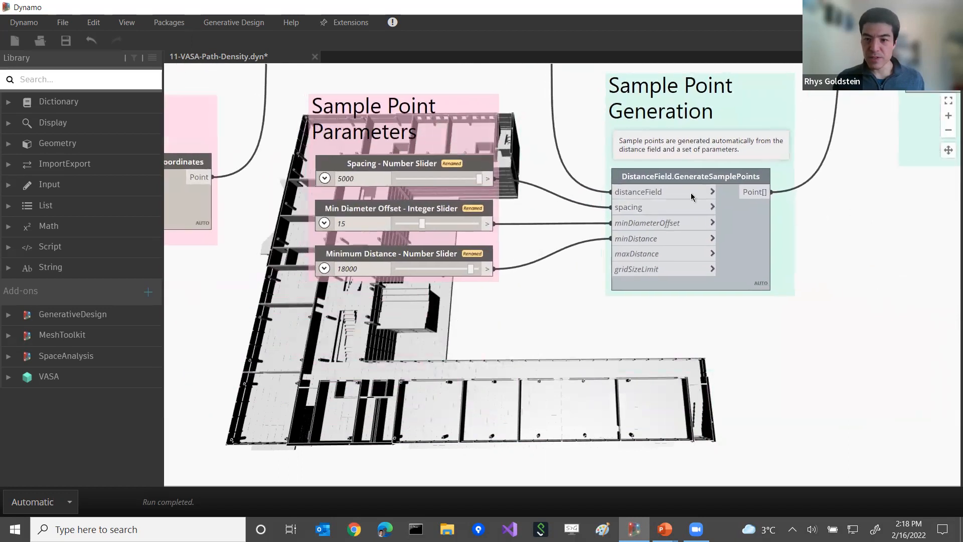
mouse_move(693, 189)
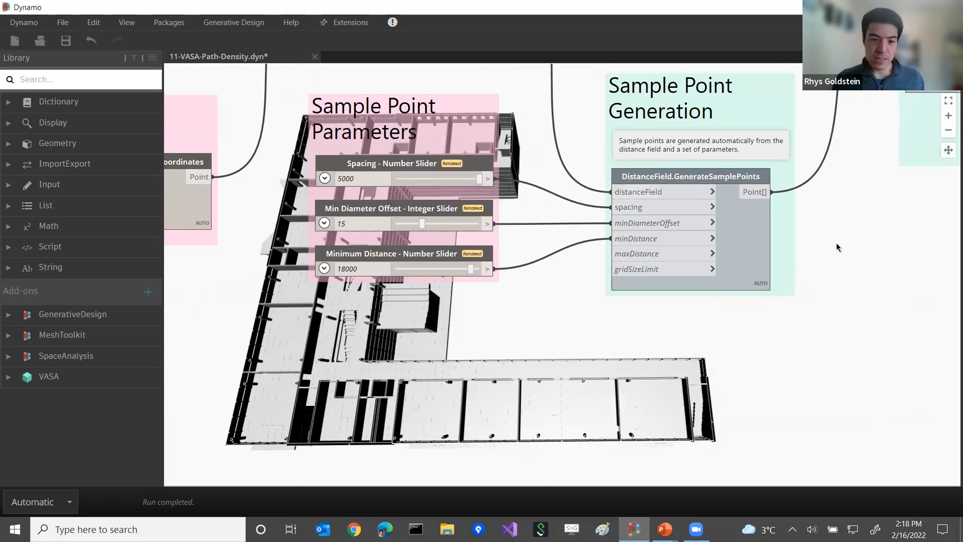
Step: Freeze the Path.ByDistanceFieldAndSamplePoint node
scroll(840, 252, "down", 5)
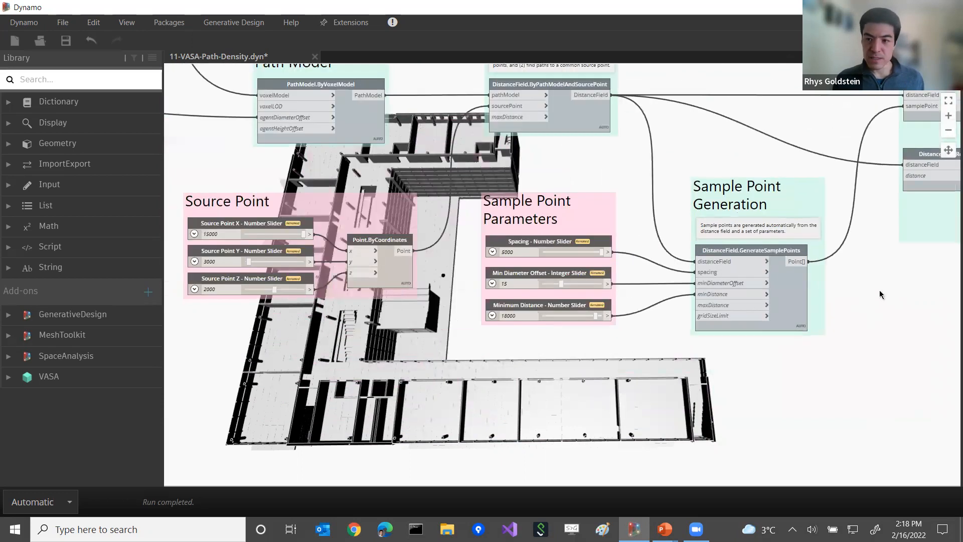
scroll(725, 326, "up", 3)
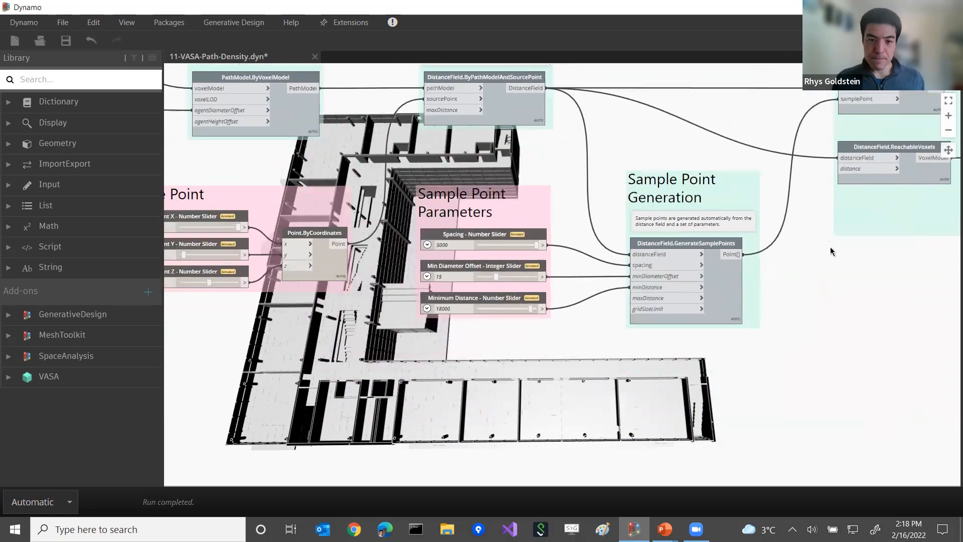
scroll(709, 290, "down", 3)
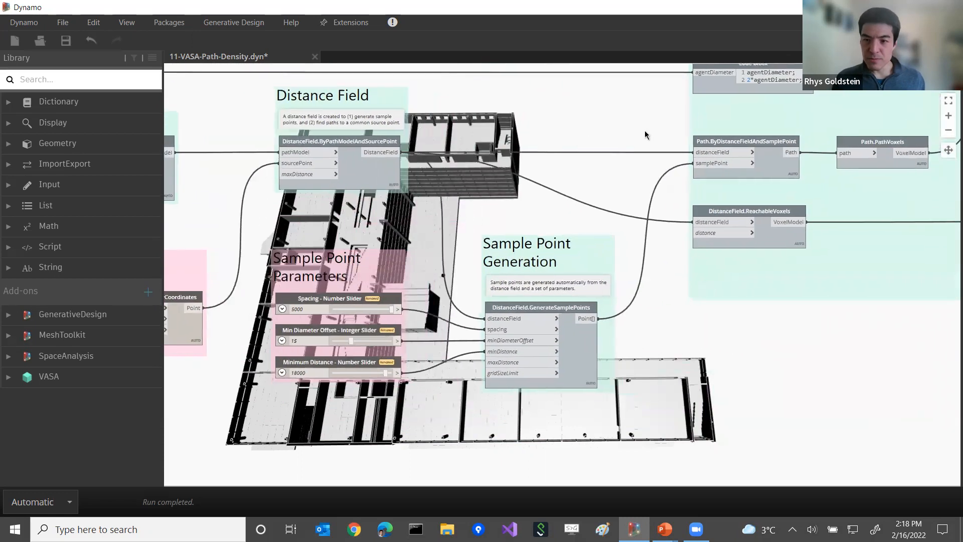
scroll(675, 165, "up", 3)
middle_click_drag(589, 162, 520, 179)
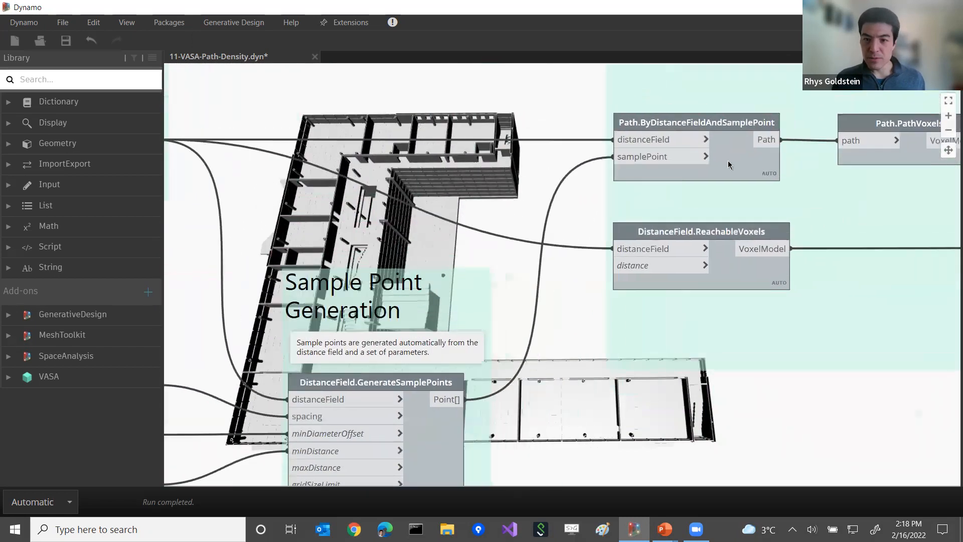
left_click(731, 159)
right_click(732, 161)
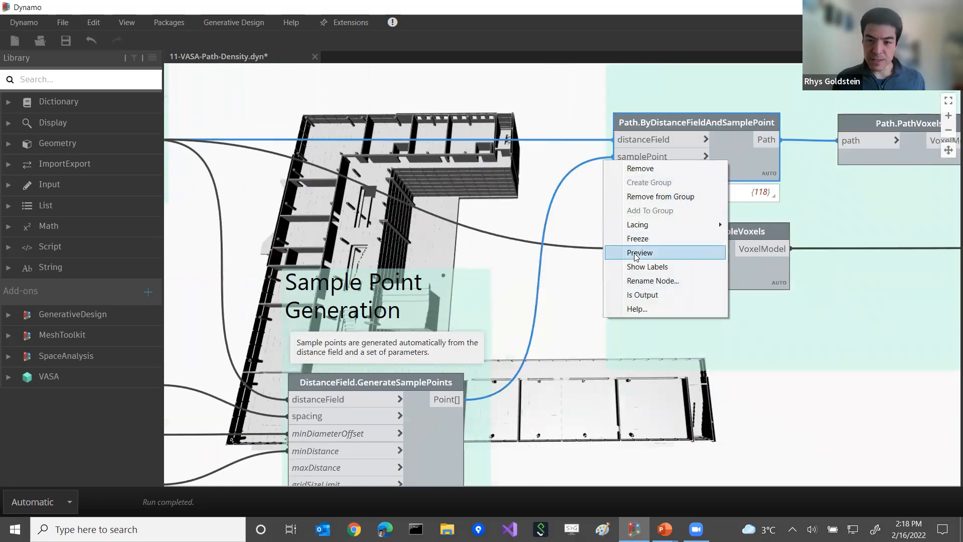
left_click(636, 239)
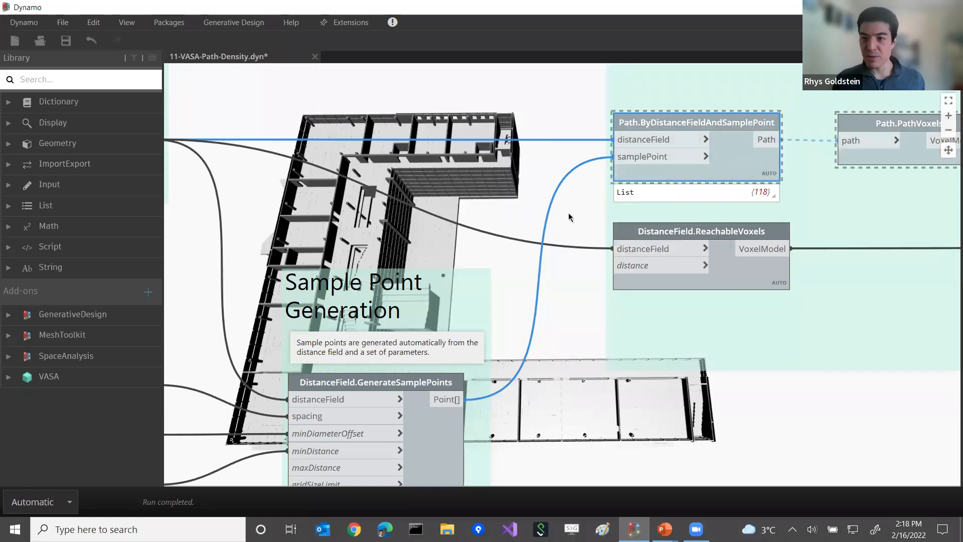
Step: Turn on the preview of the DistanceField.GenerateSamplePoints node and examine the sample points across the building floor
middle_click_drag(548, 351, 787, 210)
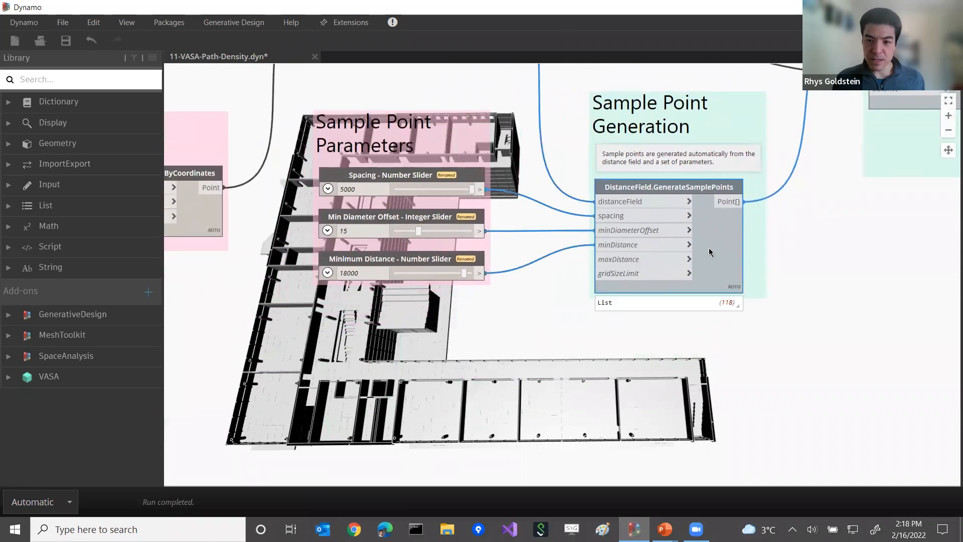
right_click(599, 250)
left_click(577, 337)
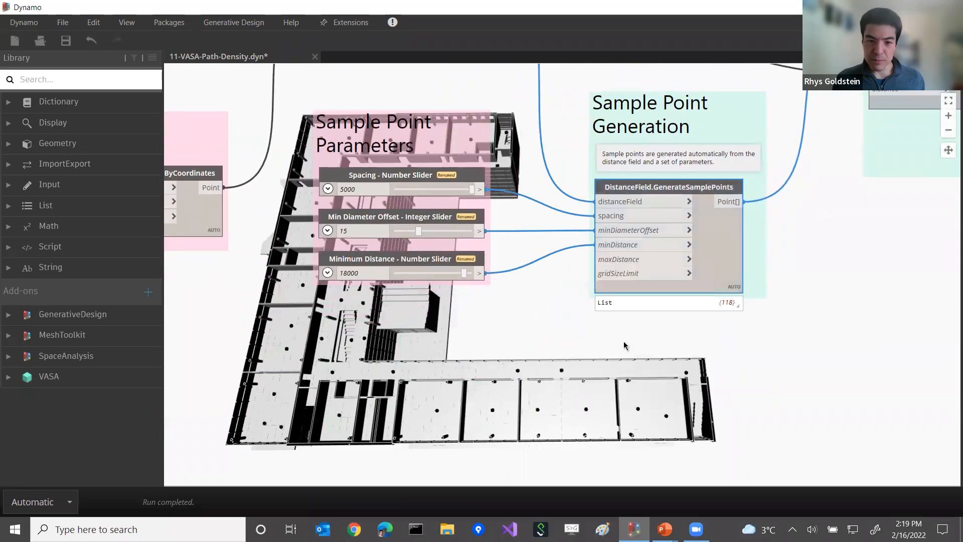
middle_click_drag(575, 318, 663, 133)
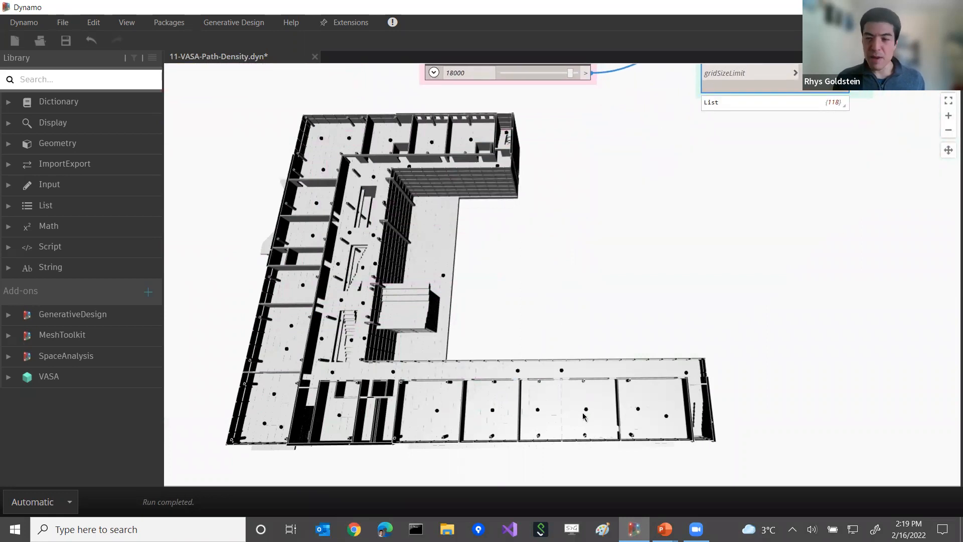
middle_click_drag(578, 233, 623, 397)
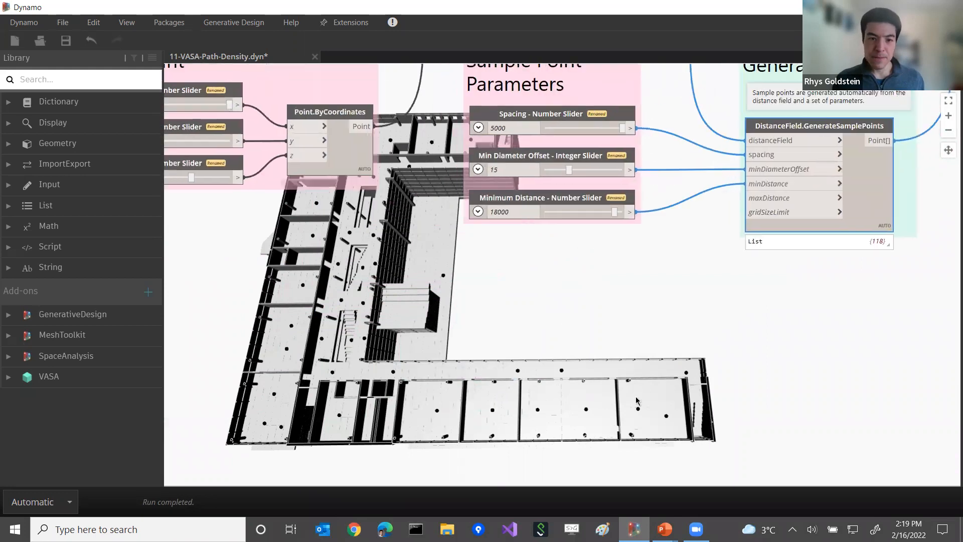
Step: Move the Source Point group to a spot above the Path Model group
scroll(624, 396, "down", 1)
scroll(518, 335, "down", 3)
middle_click_drag(462, 221, 537, 301)
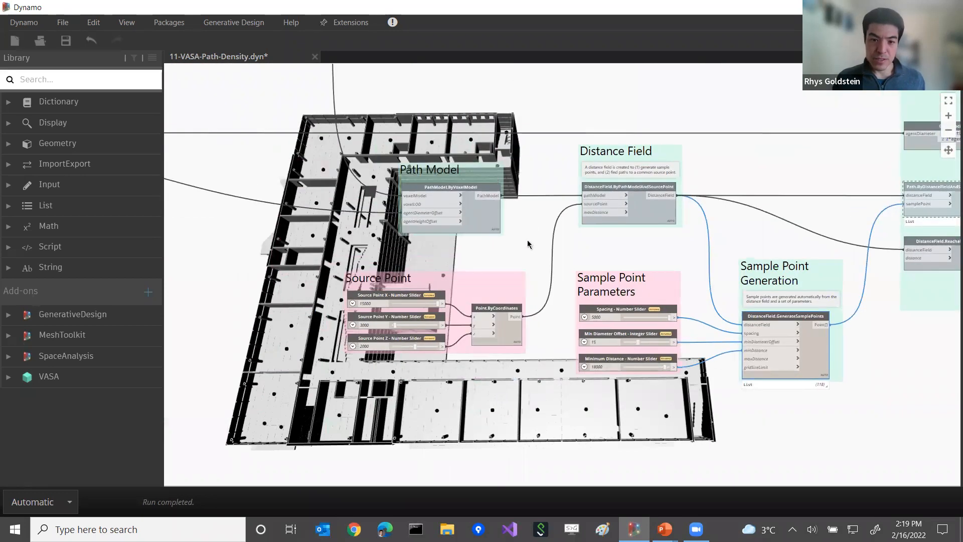
middle_click_drag(519, 251, 537, 255)
left_click_drag(514, 294, 511, 91)
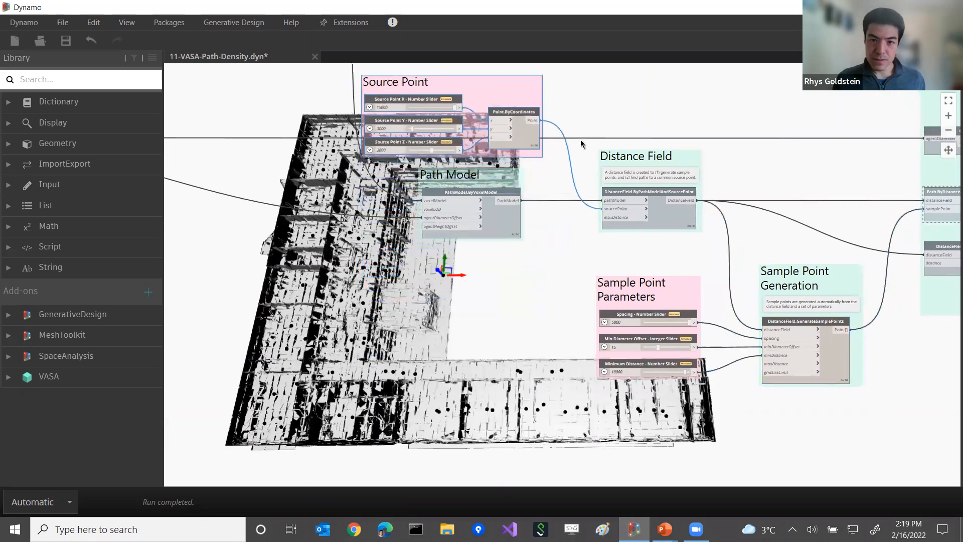
middle_click_drag(511, 91, 508, 175)
left_click_drag(508, 176, 539, 93)
Step: Examine the source point and distance field nodes, and the Sample Point Parameters group beside the full building
middle_click_drag(649, 152, 546, 230)
scroll(582, 215, "up", 5)
left_click(615, 189)
left_click(440, 259)
left_click(624, 279)
middle_click_drag(624, 279, 728, 114)
scroll(724, 168, "down", 3)
middle_click_drag(808, 176, 792, 59)
scroll(604, 284, "up", 1)
middle_click_drag(558, 256, 451, 261)
scroll(505, 236, "up", 1)
scroll(477, 251, "up", 1)
key("ctrl+b")
middle_click_drag(432, 294, 428, 284)
key("ctrl+b")
middle_click_drag(500, 301, 482, 317)
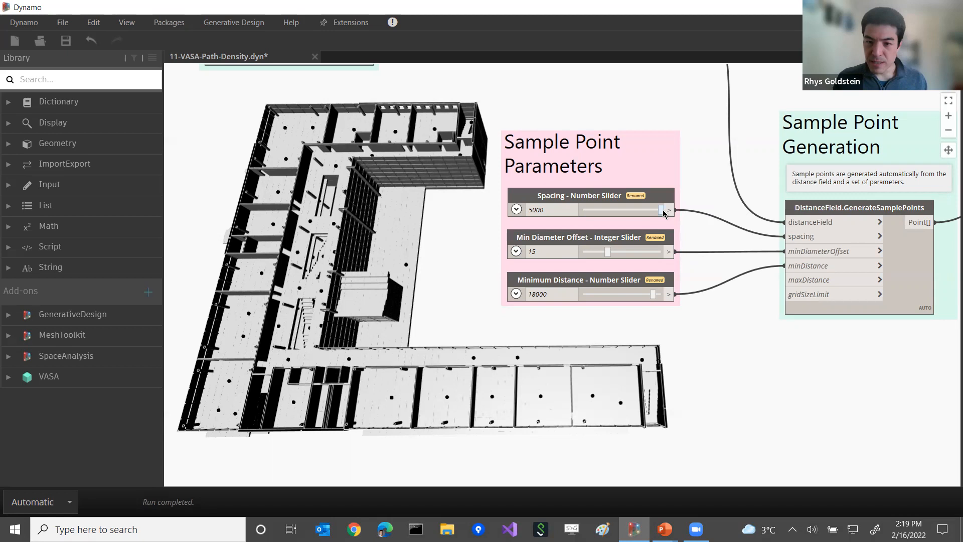
Step: Reduce the sample point Spacing in stages to 4000, 3000, 2000 and 1000
left_click_drag(663, 214, 643, 218)
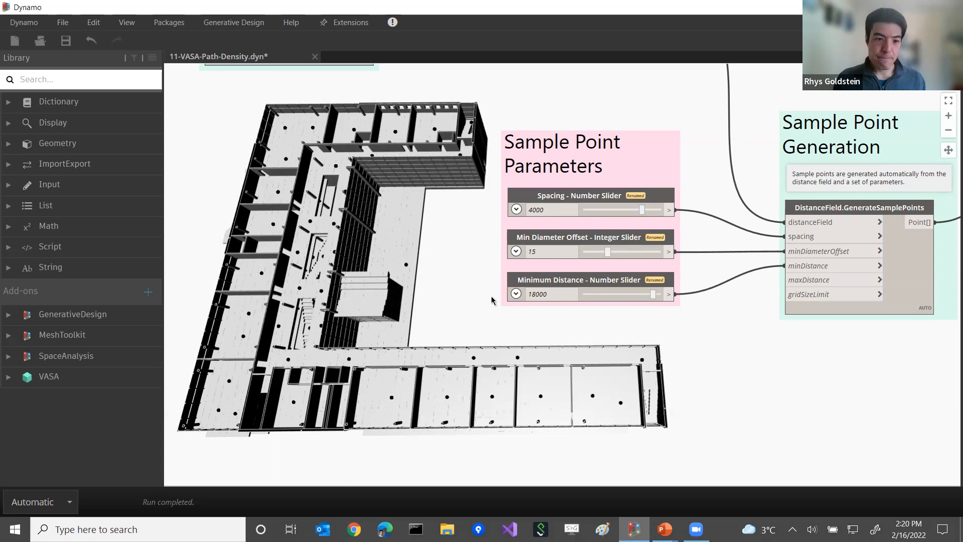
left_click_drag(636, 210, 625, 217)
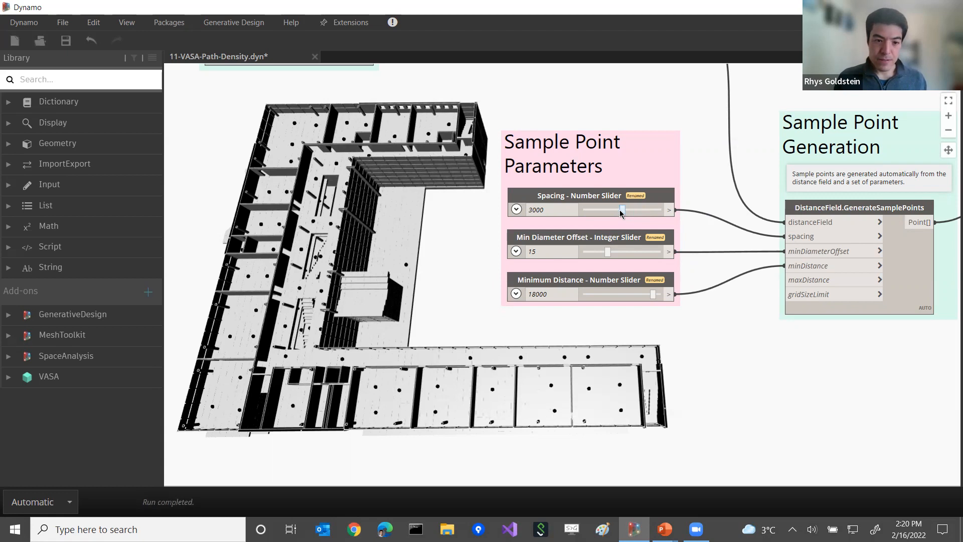
left_click_drag(613, 214, 605, 214)
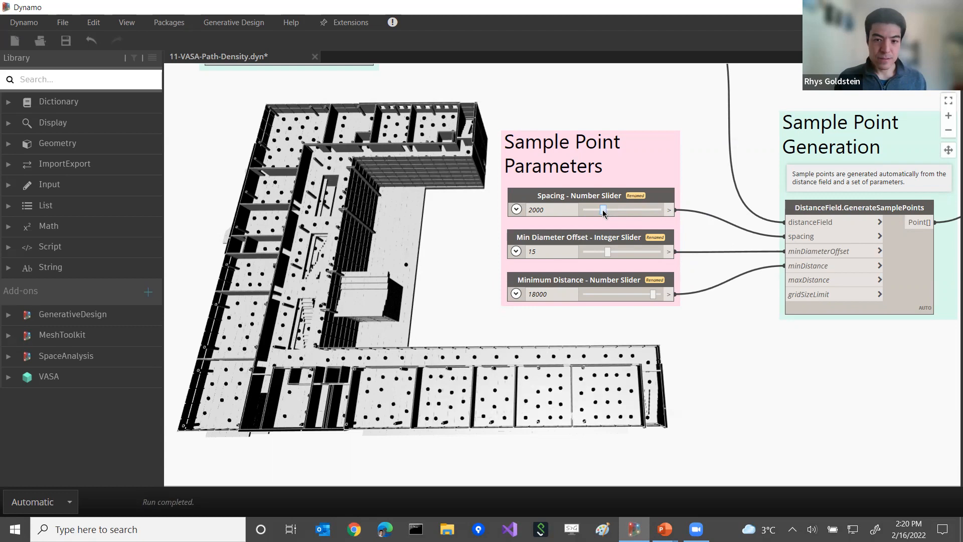
left_click_drag(604, 214, 573, 214)
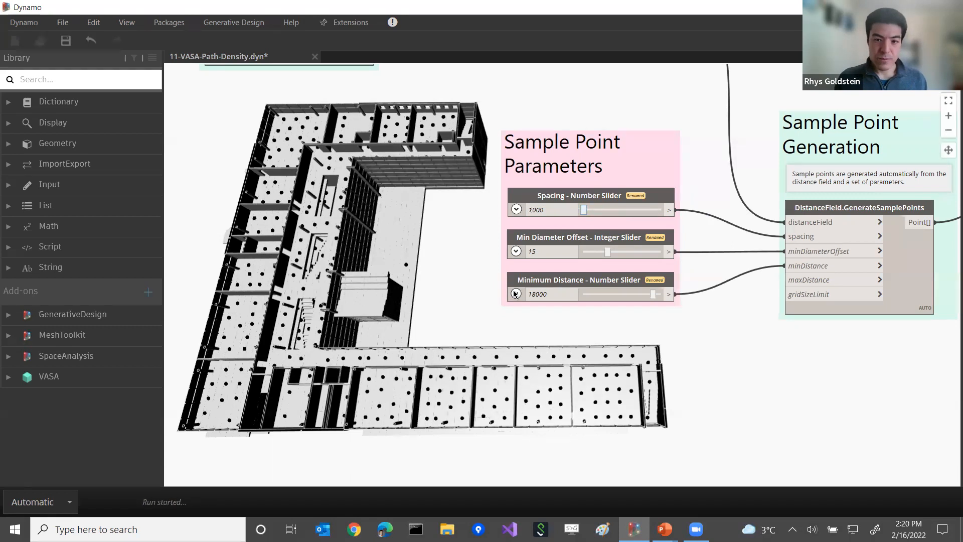
Step: Examine the dense sample points in 3D across the rooms, corridors and stairs of the building
key("ctrl+b")
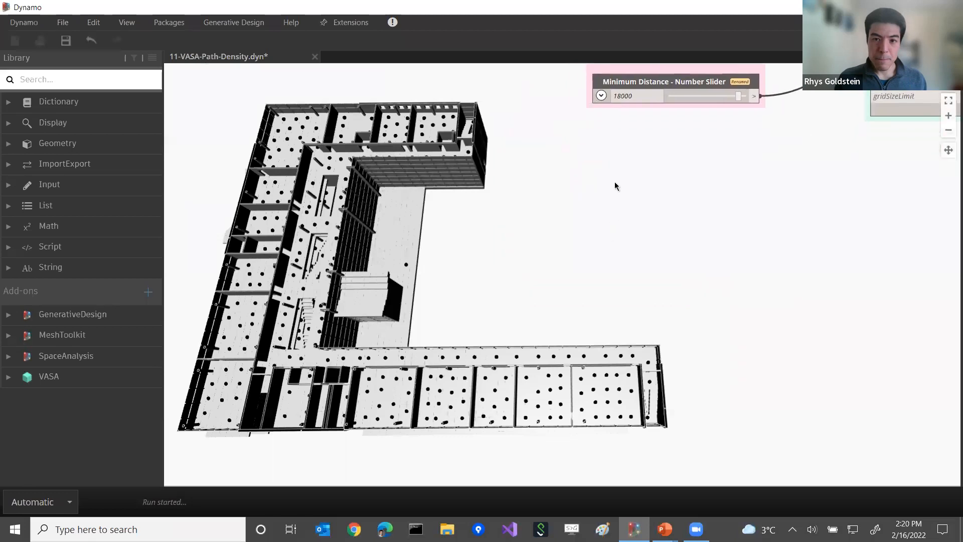
middle_click_drag(491, 264, 641, 264)
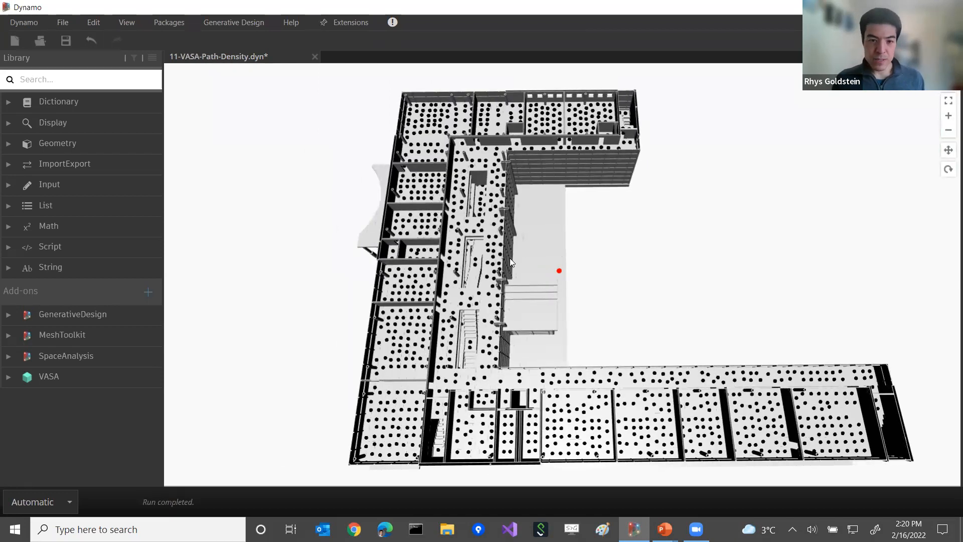
mouse_move(641, 314)
middle_mouse_down()
mouse_move(632, 303)
mouse_move(626, 311)
middle_mouse_up()
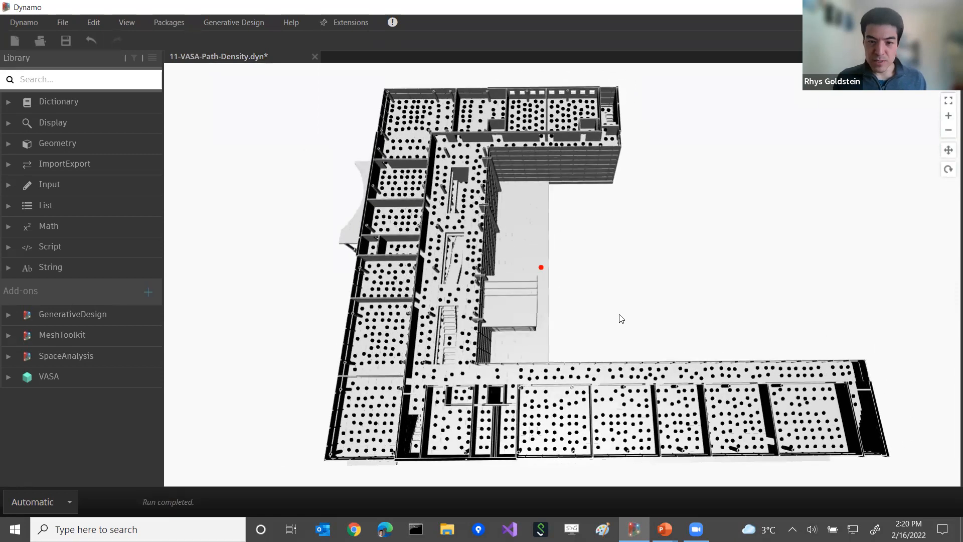
middle_click_drag(626, 330, 624, 327)
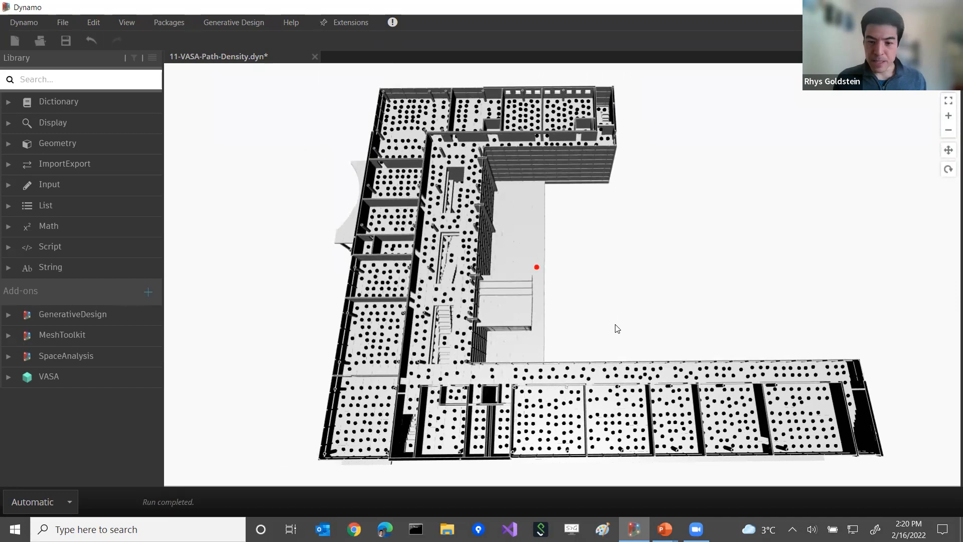
scroll(552, 331, "up", 5)
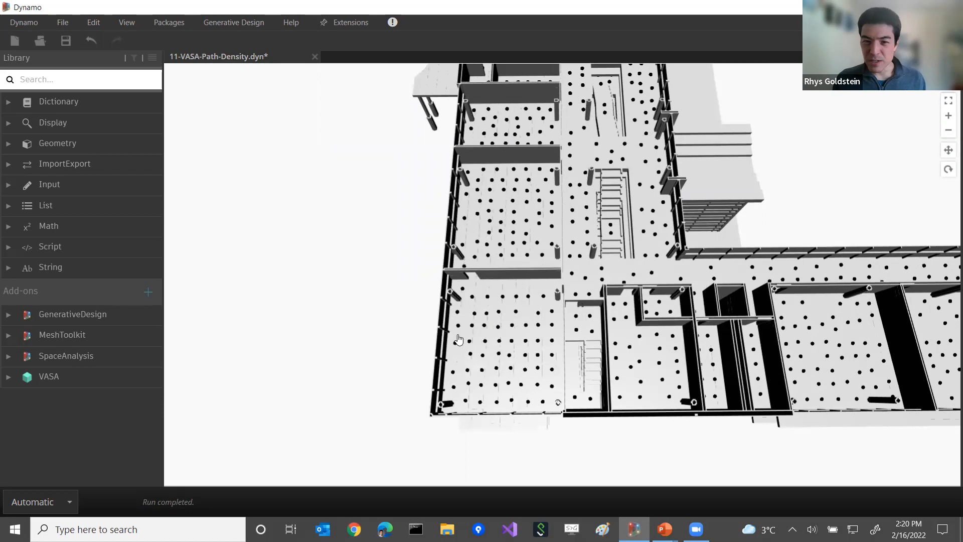
middle_click_drag(407, 249, 342, 306)
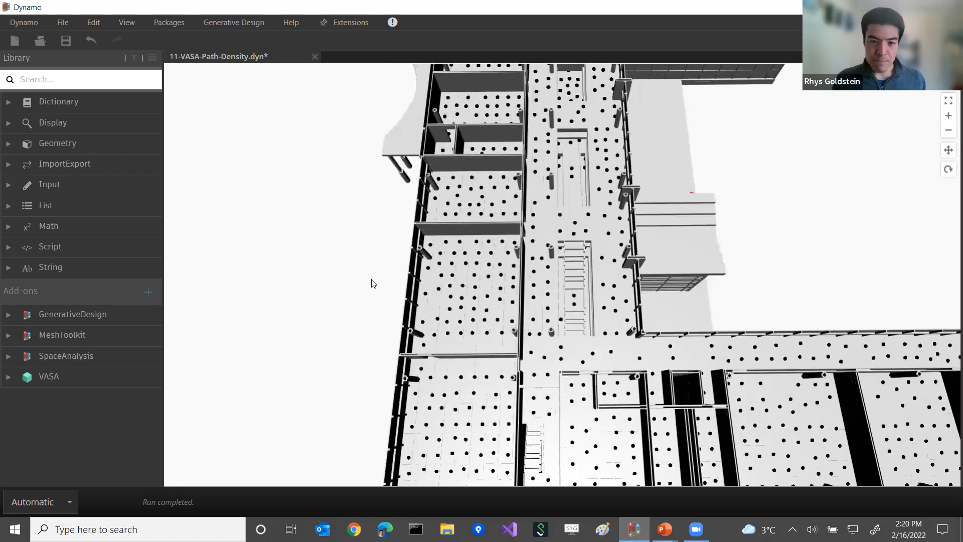
scroll(372, 276, "down", 3)
middle_click_drag(374, 263, 334, 297)
right_click_drag(425, 295, 424, 310)
middle_click_drag(656, 275, 640, 240)
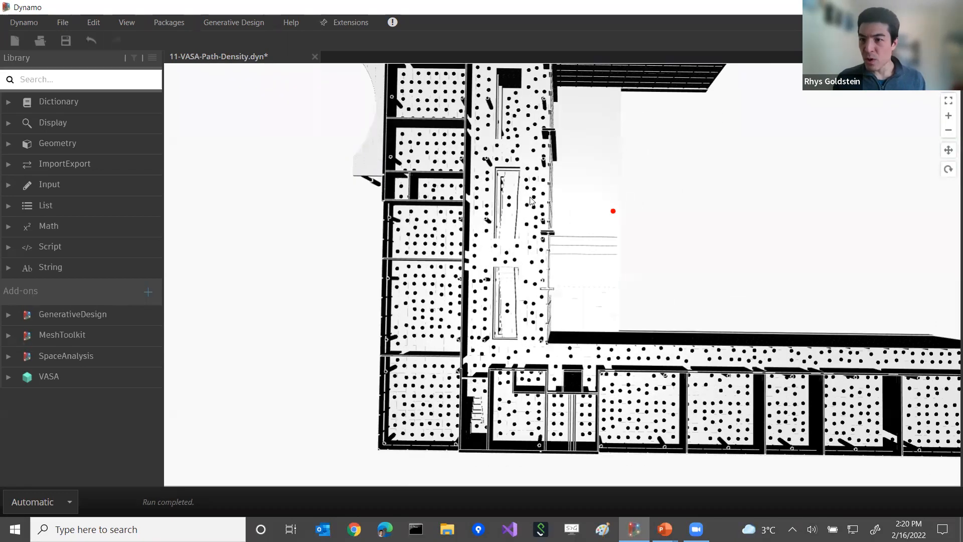
middle_click_drag(613, 299, 603, 321)
scroll(597, 288, "down", 1)
middle_click_drag(609, 249, 617, 233)
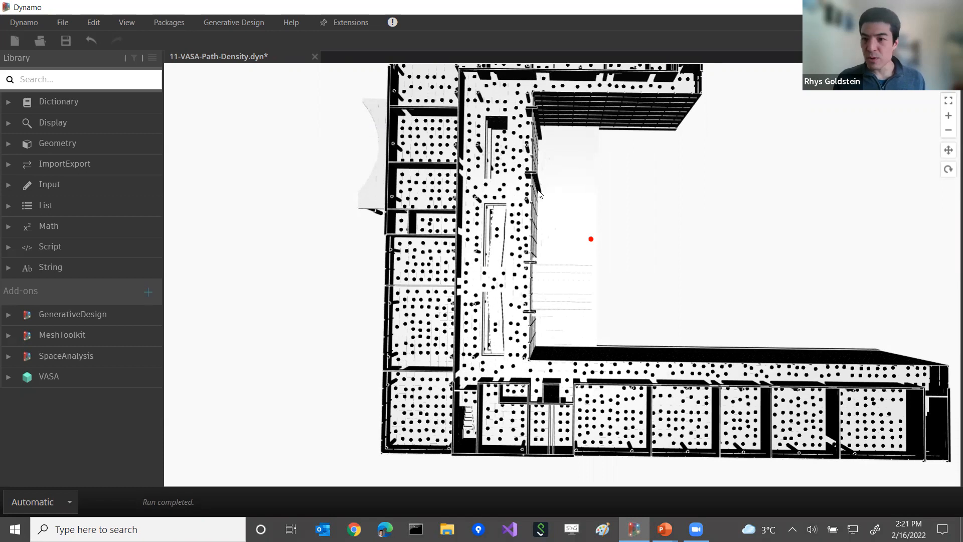
middle_click_drag(647, 310, 621, 304)
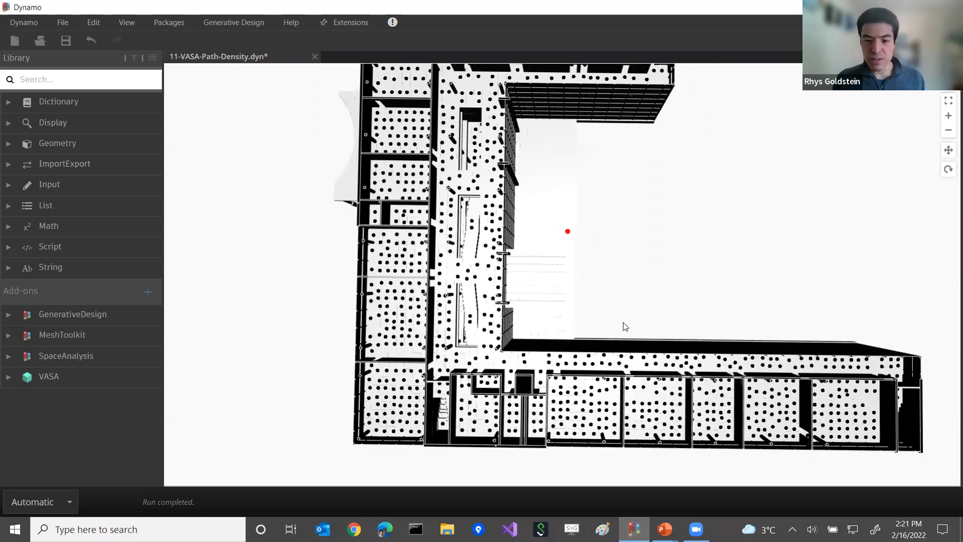
scroll(632, 282, "up", 2)
middle_click_drag(644, 273, 652, 247)
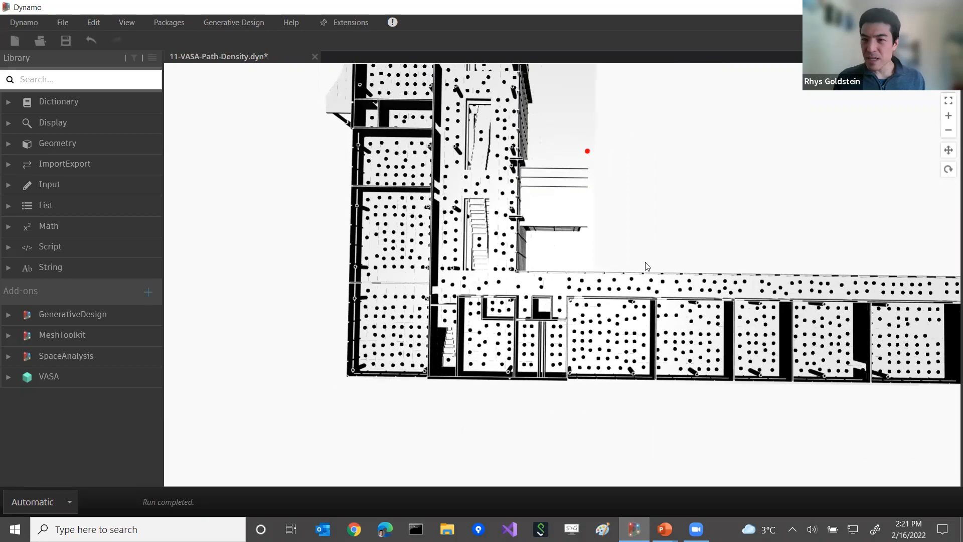
middle_click_drag(663, 200, 585, 295)
scroll(583, 275, "down", 1)
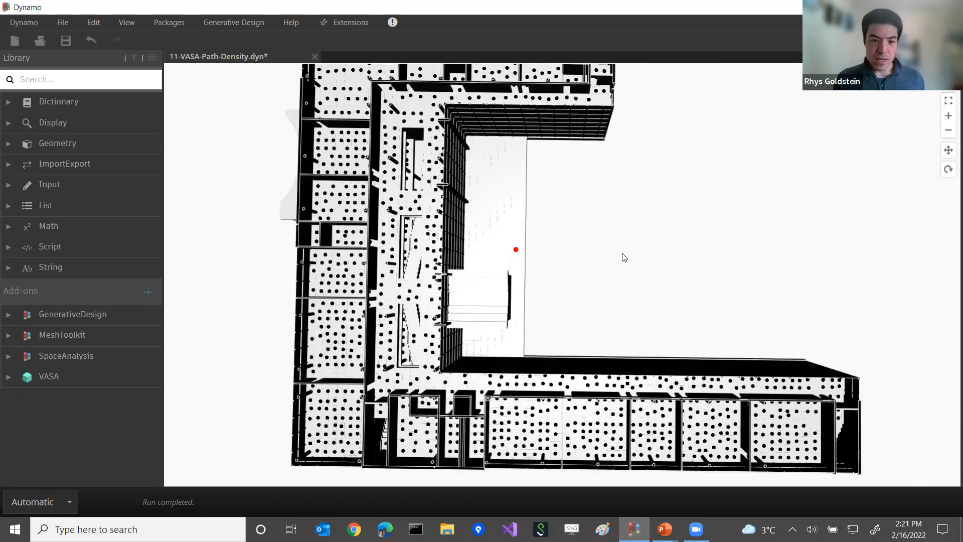
middle_click_drag(622, 254, 571, 258)
Step: Set the sample point Spacing to 4900, and raise it to 5000
key("ctrl+b")
scroll(622, 327, "up", 3)
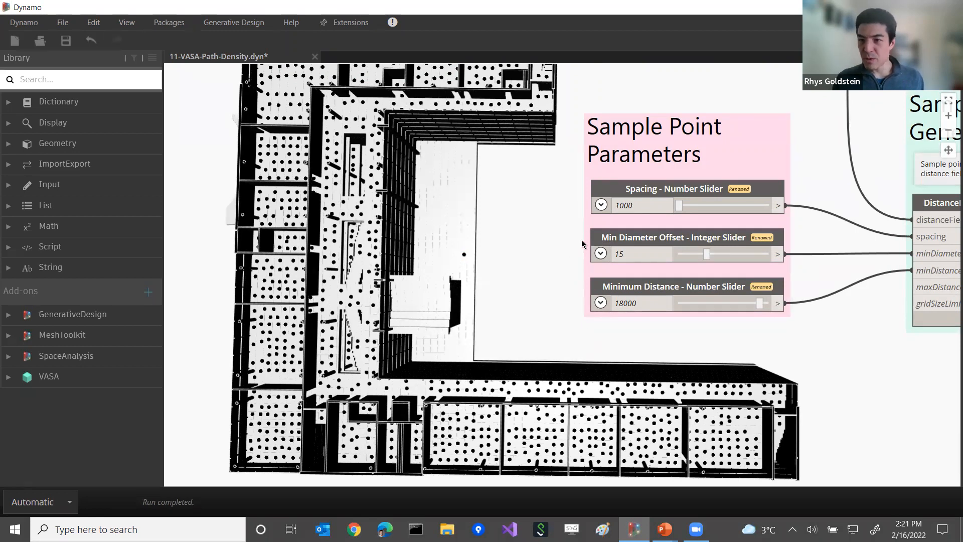
double_click(644, 204)
type("49")
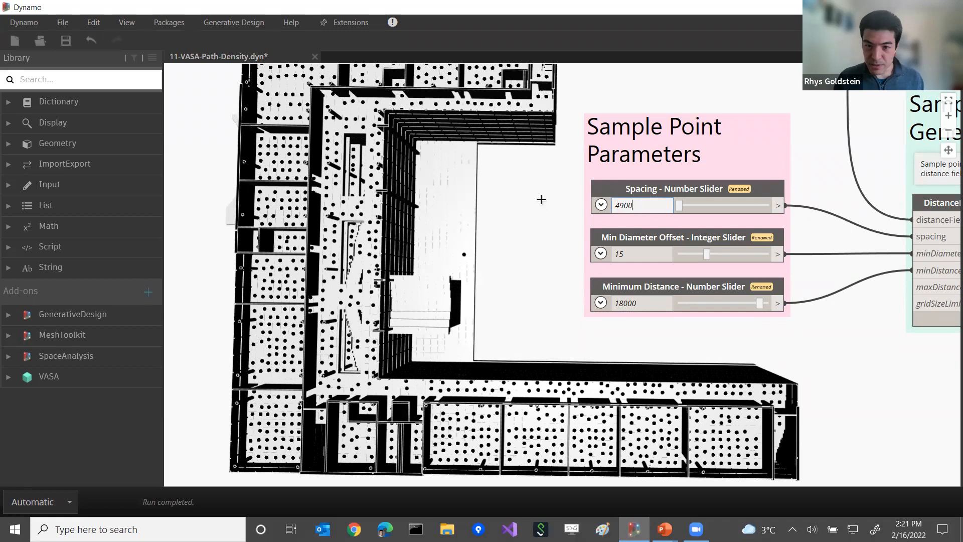
key("Return")
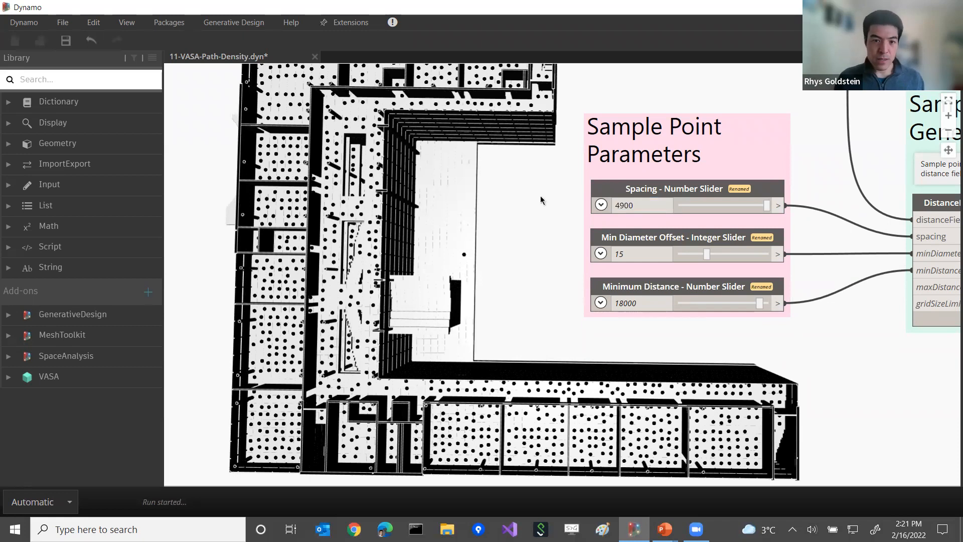
scroll(652, 197, "down", 1)
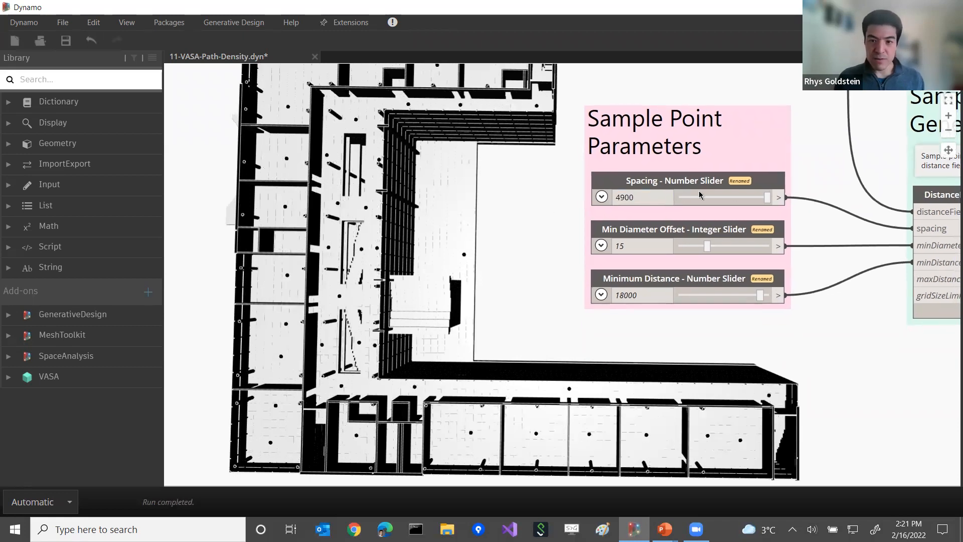
left_click_drag(767, 197, 780, 198)
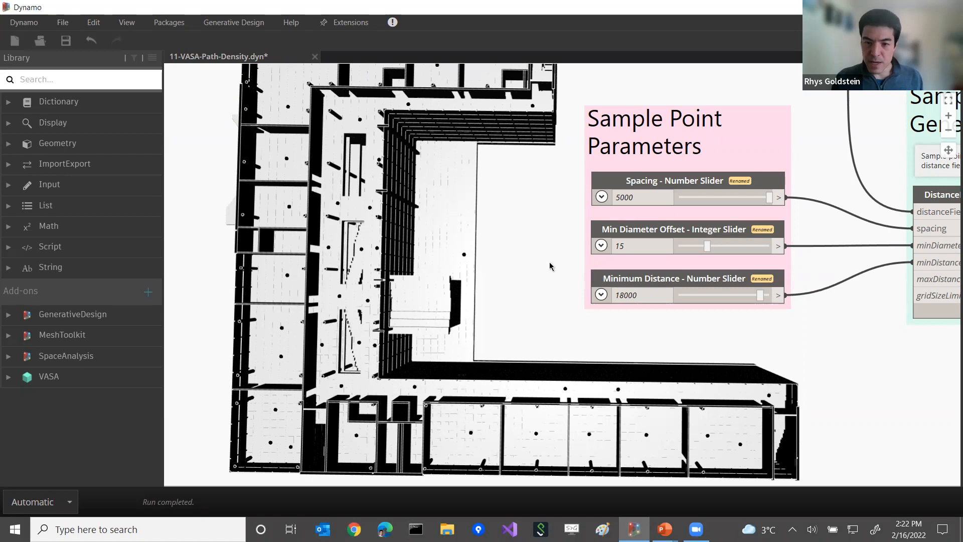
Step: Set the Min Diameter Offset to 1 and examine the sample points on the staircase up close
middle_click_drag(551, 235, 557, 209)
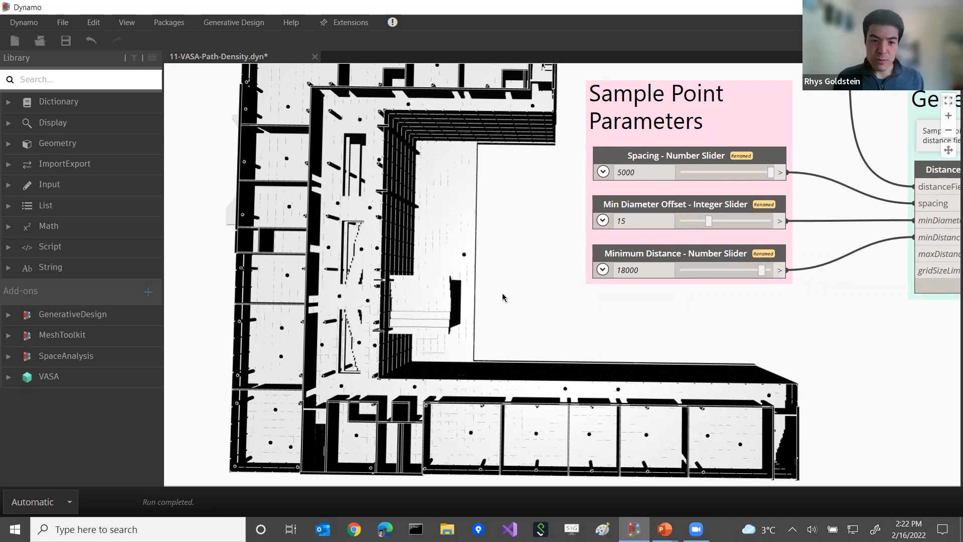
left_click_drag(711, 222, 664, 229)
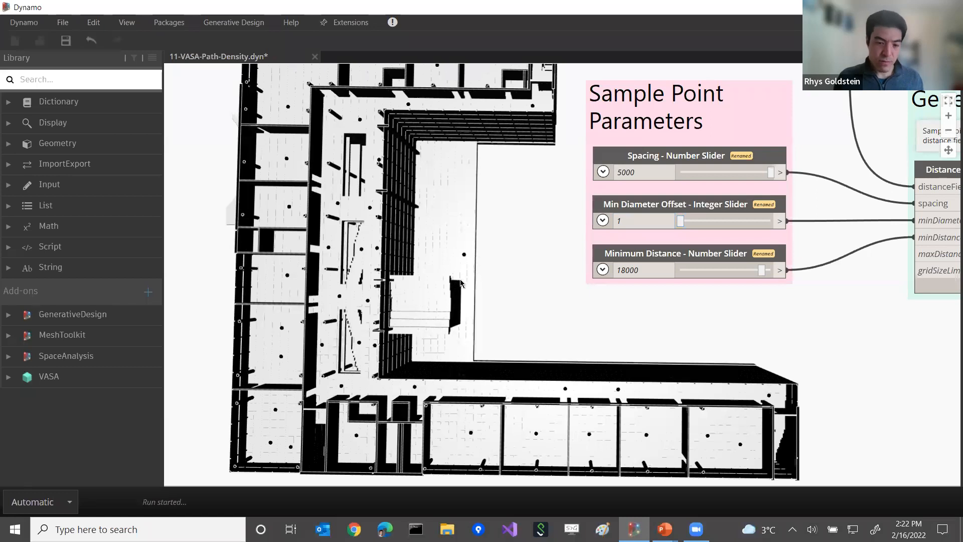
key("ctrl+b")
scroll(503, 294, "up", 5)
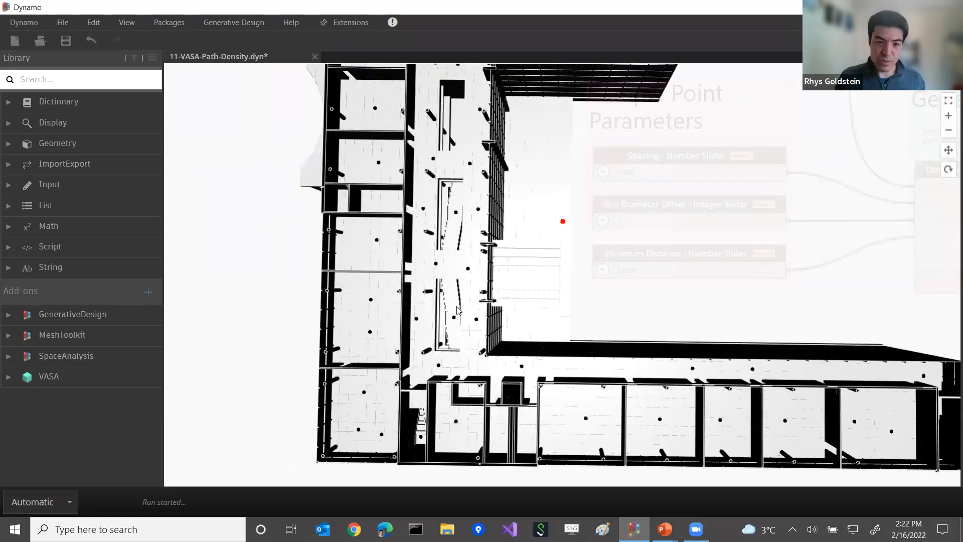
mouse_move(503, 293)
middle_mouse_down()
mouse_move(559, 262)
mouse_move(580, 224)
middle_mouse_up()
mouse_move(508, 270)
middle_mouse_down()
mouse_move(531, 243)
mouse_move(533, 220)
mouse_move(565, 232)
middle_mouse_up()
scroll(533, 220, "up", 3)
scroll(533, 220, "up", 2)
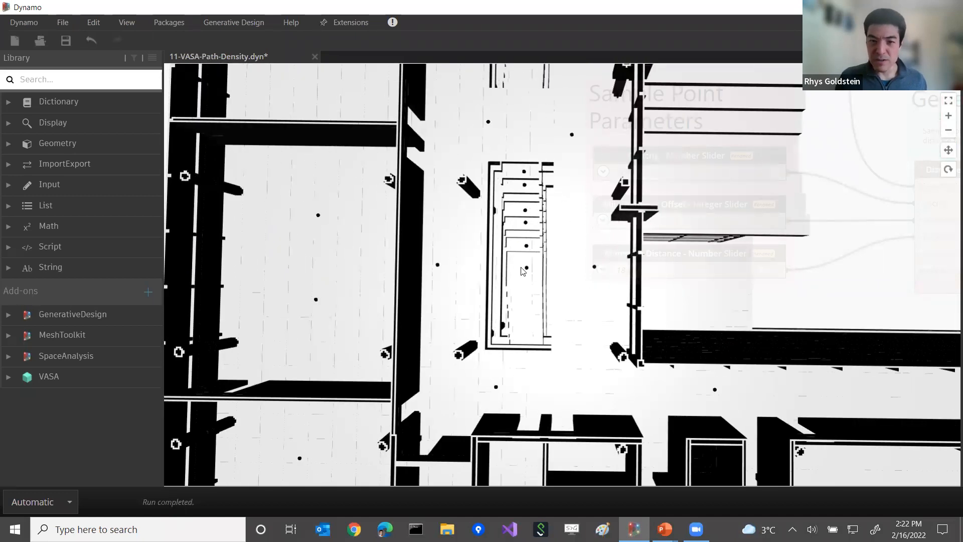
Step: Set the Min Diameter Offset to 45 with the staircase and surrounding rooms in view
key("ctrl+b")
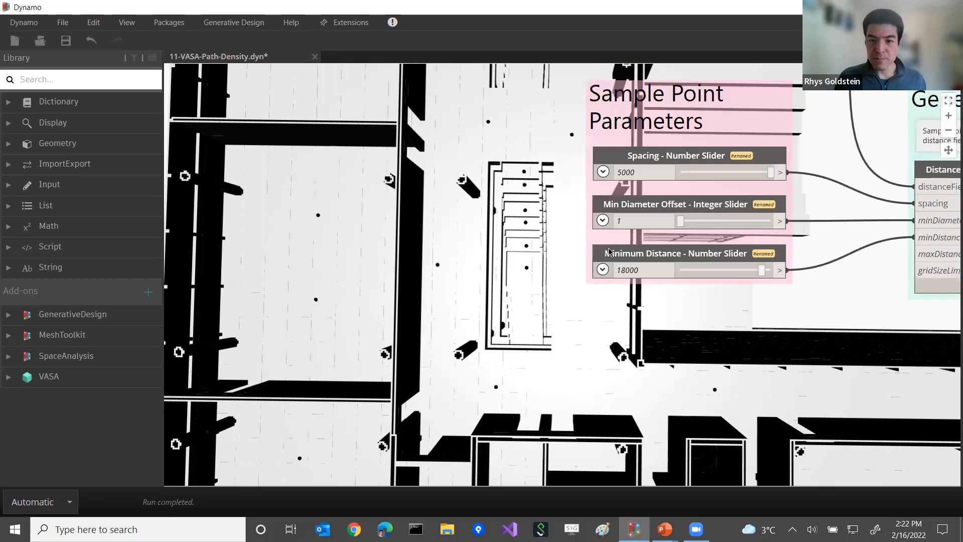
scroll(552, 245, "down", 2)
key("ctrl+b")
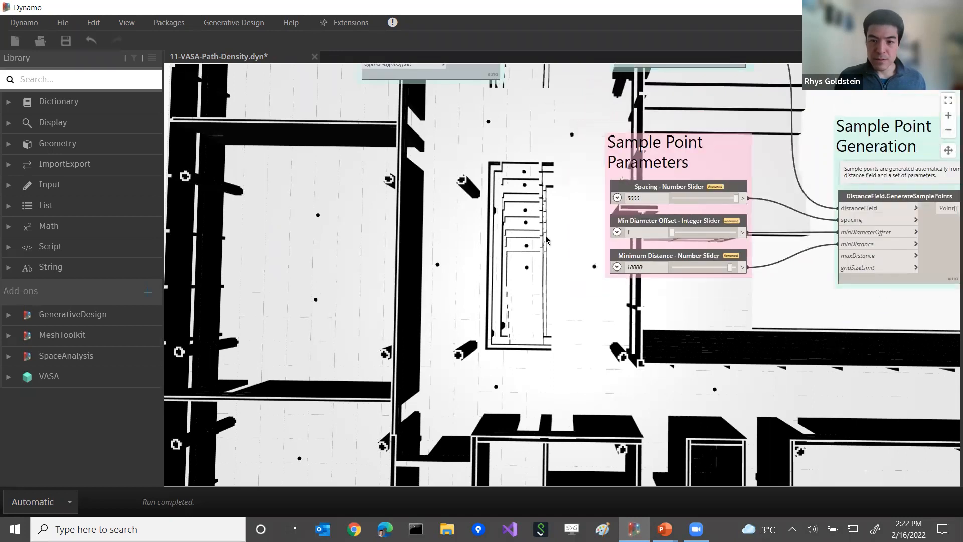
scroll(525, 241, "down", 3)
key("ctrl+b")
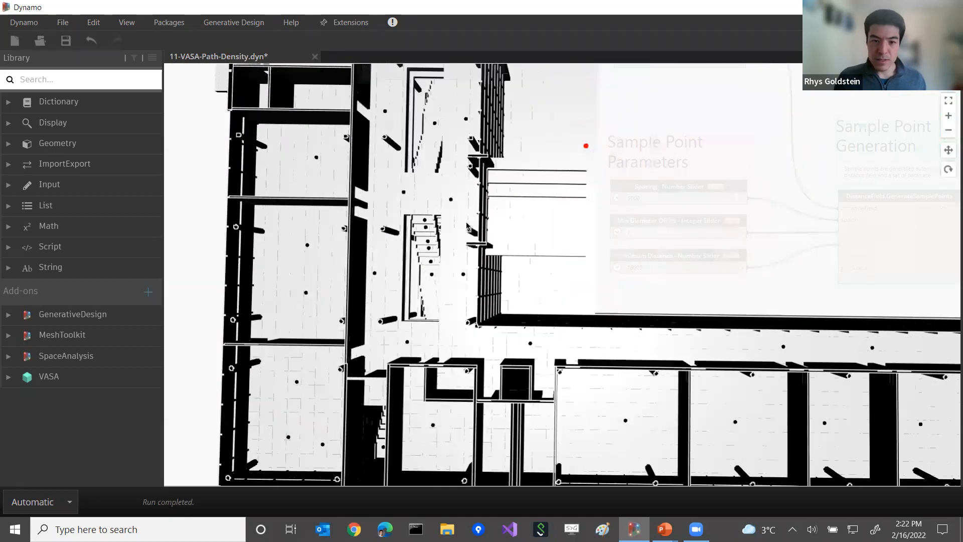
scroll(678, 244, "up", 2)
left_click_drag(675, 243, 775, 238)
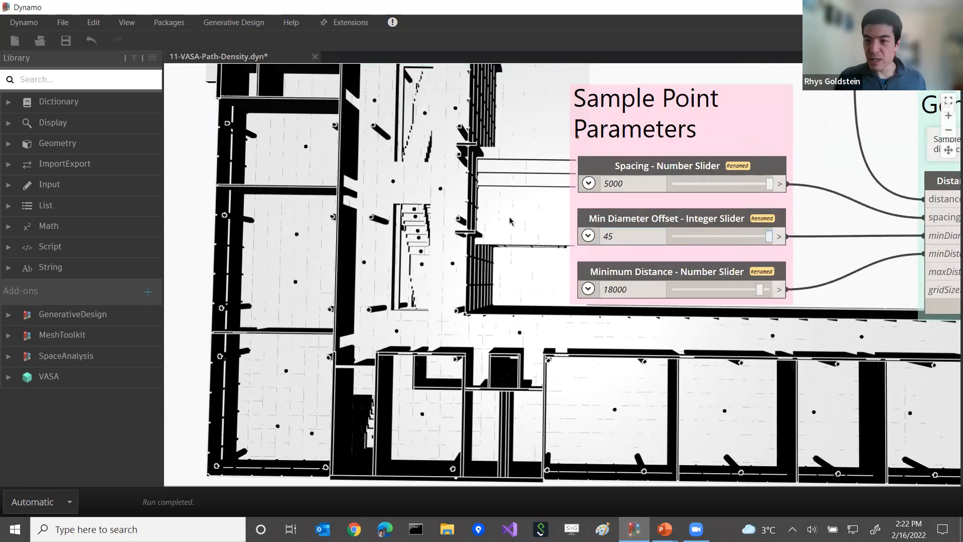
Step: Undo the last change to the Min Diameter Offset of the sample point parameters
scroll(510, 221, "down", 3)
key("ctrl+b")
scroll(522, 233, "down", 2)
right_click_drag(538, 230, 471, 293)
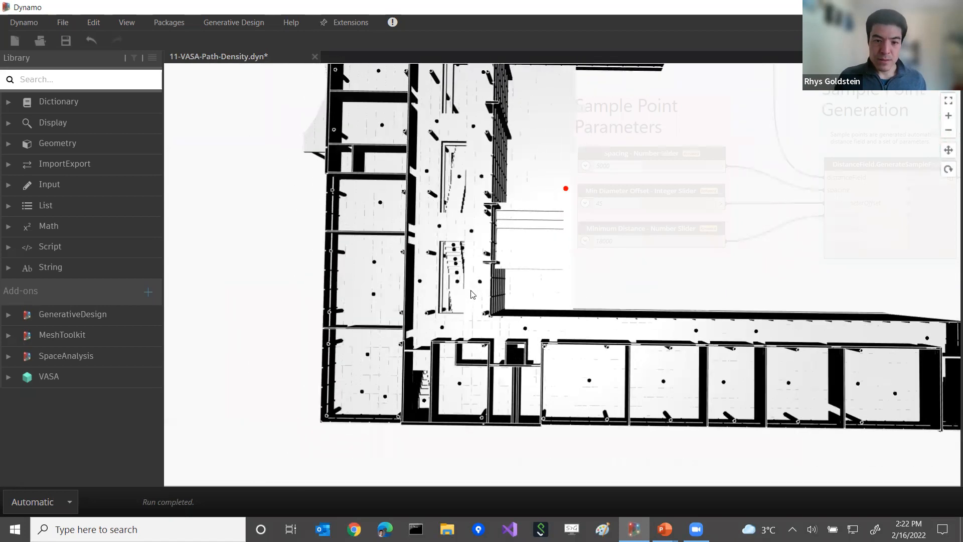
scroll(579, 243, "up", 3)
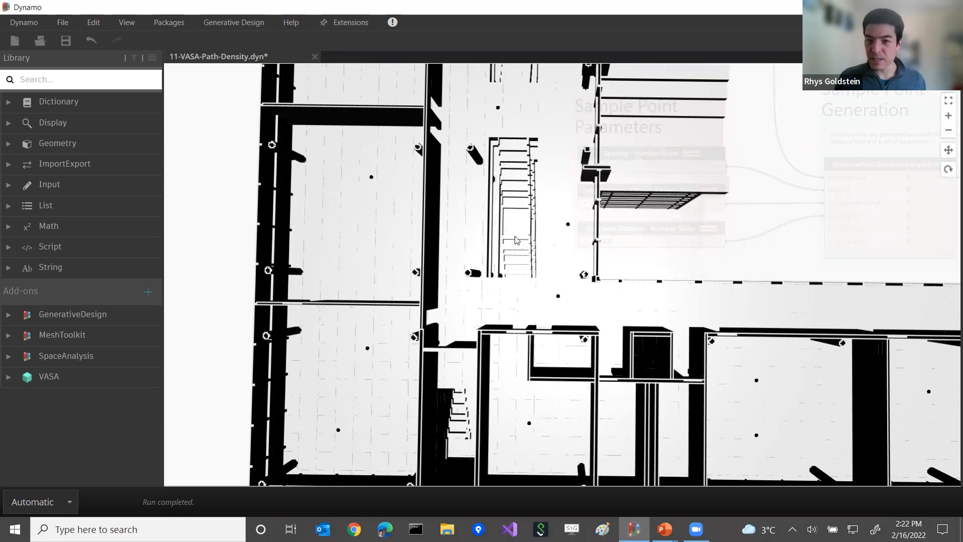
key("ctrl+b")
middle_click_drag(540, 247, 270, 275)
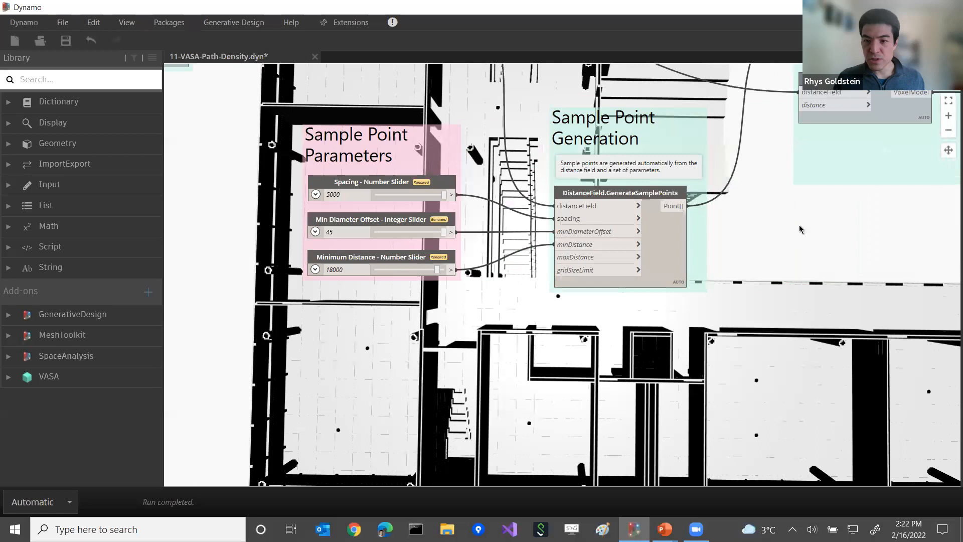
scroll(802, 221, "down", 3)
middle_click_drag(803, 219, 702, 236)
scroll(605, 235, "up", 5)
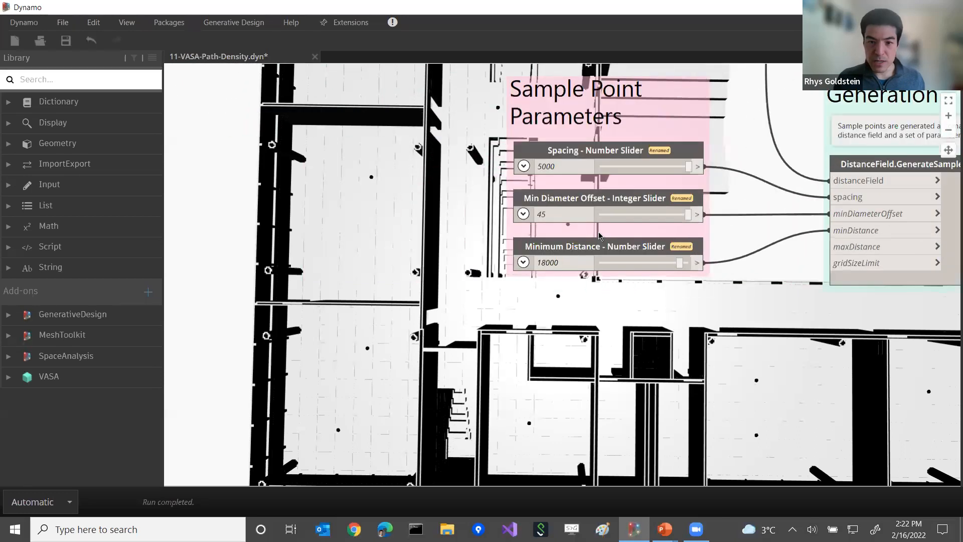
key("ctrl+z")
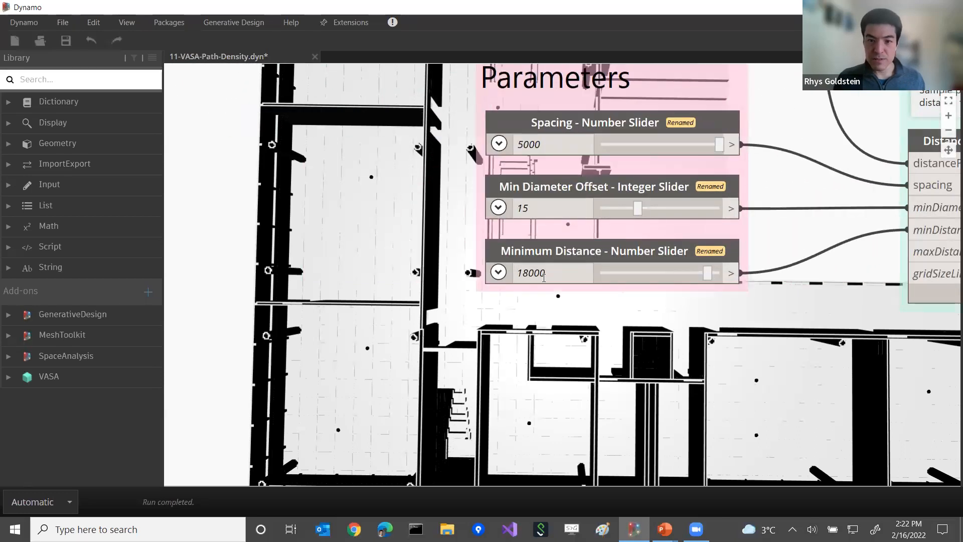
Step: Set the Minimum Distance for sample point generation to 0
middle_click_drag(462, 242, 518, 224)
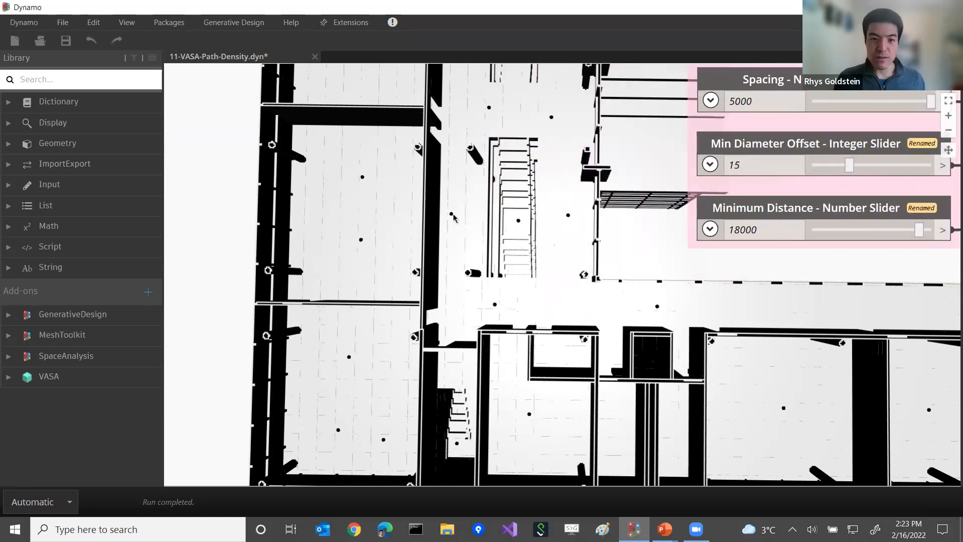
scroll(632, 255, "down", 2)
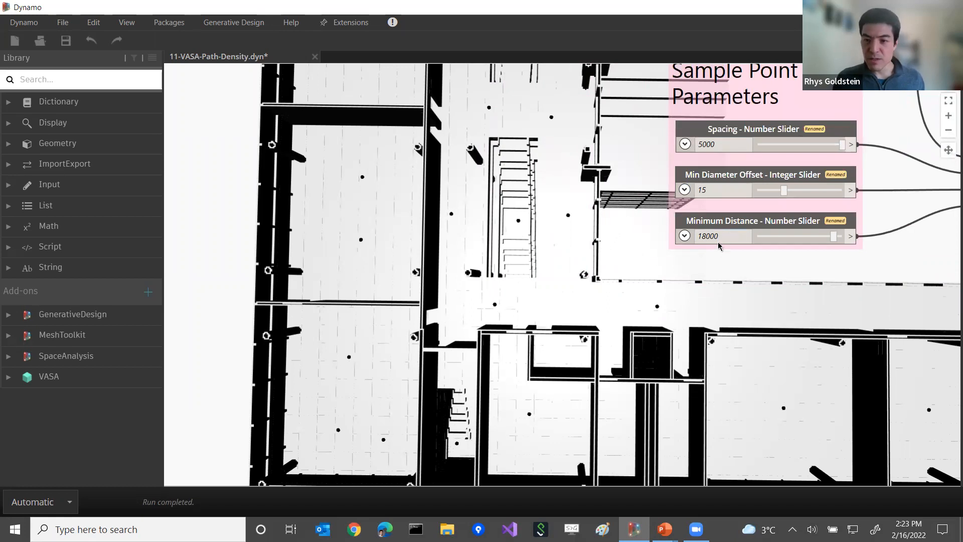
scroll(744, 252, "right", 5)
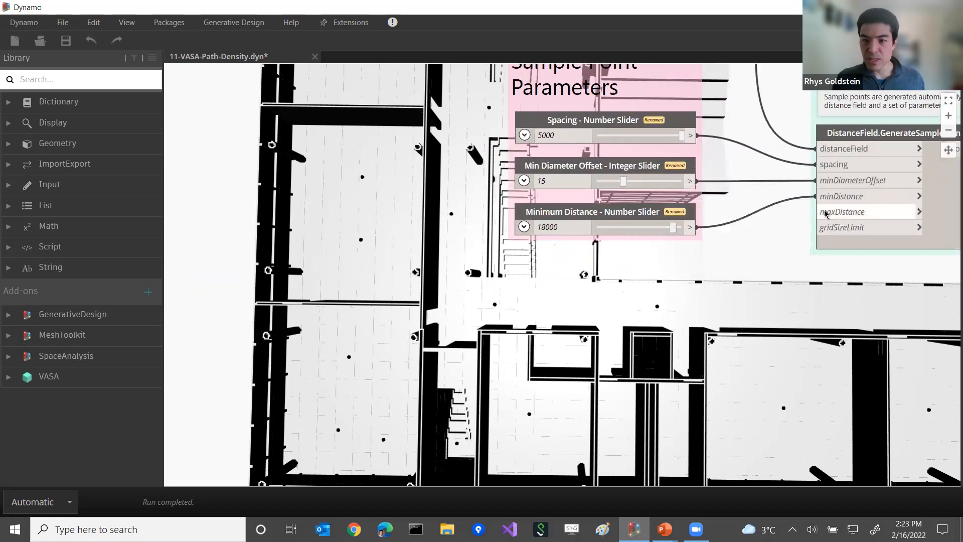
mouse_move(829, 214)
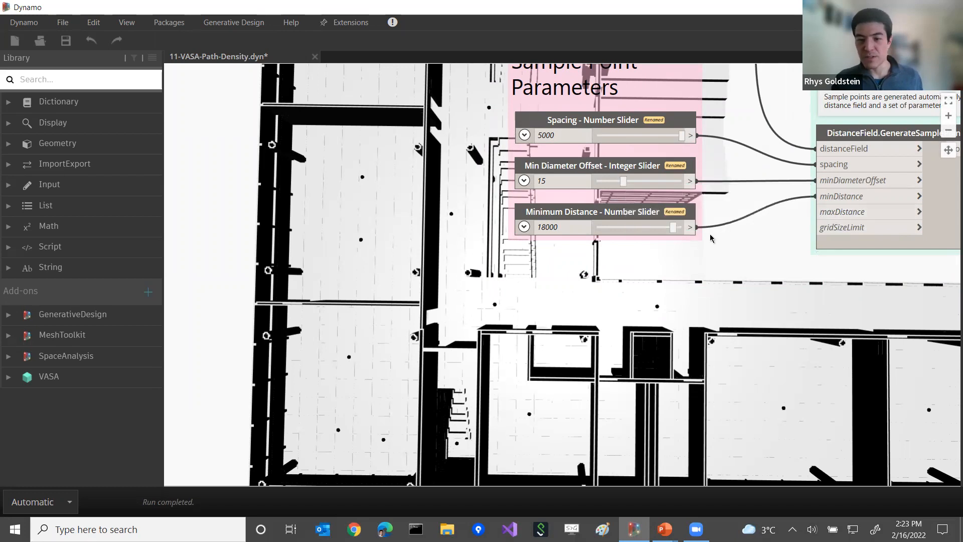
scroll(703, 243, "left", 5)
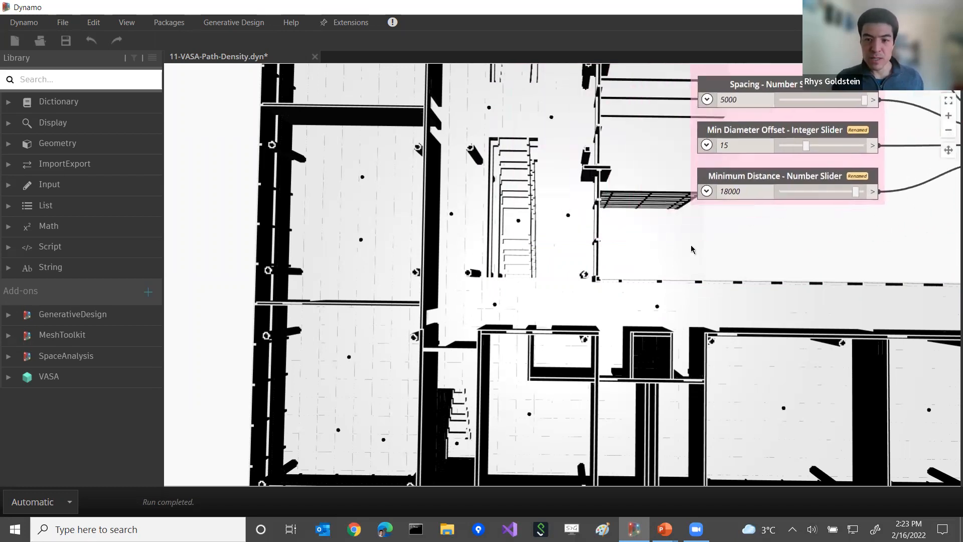
key("ctrl+b")
scroll(682, 241, "down", 5)
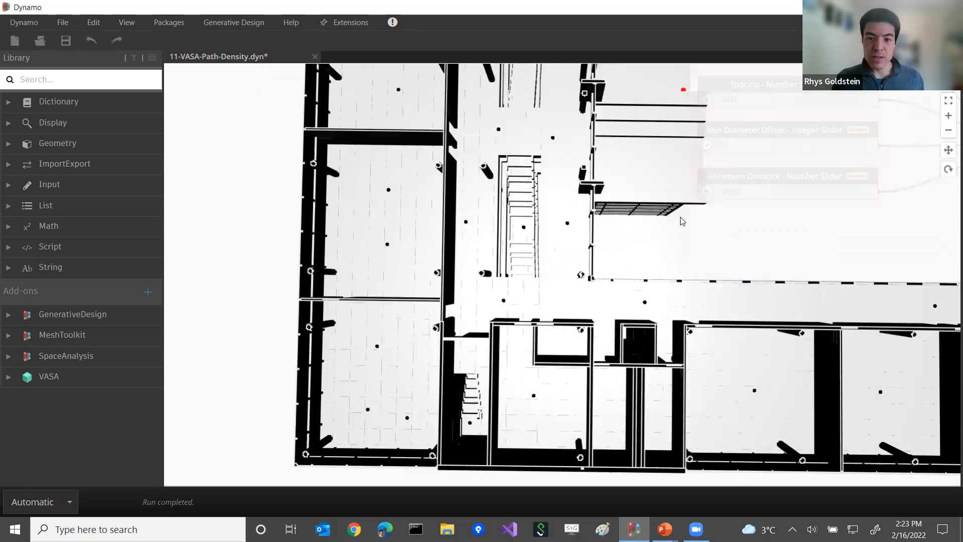
right_click_drag(688, 261, 624, 279)
scroll(617, 251, "up", 6)
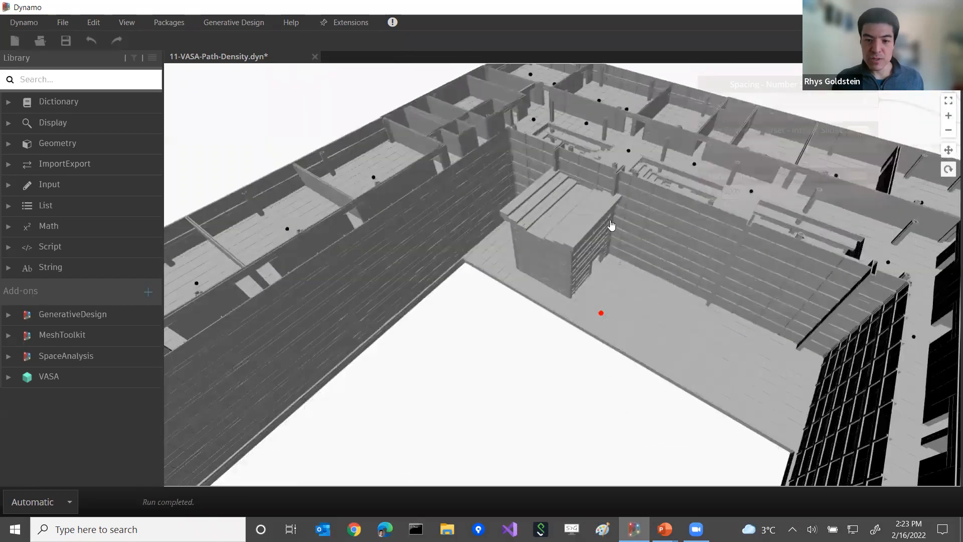
key("ctrl+b")
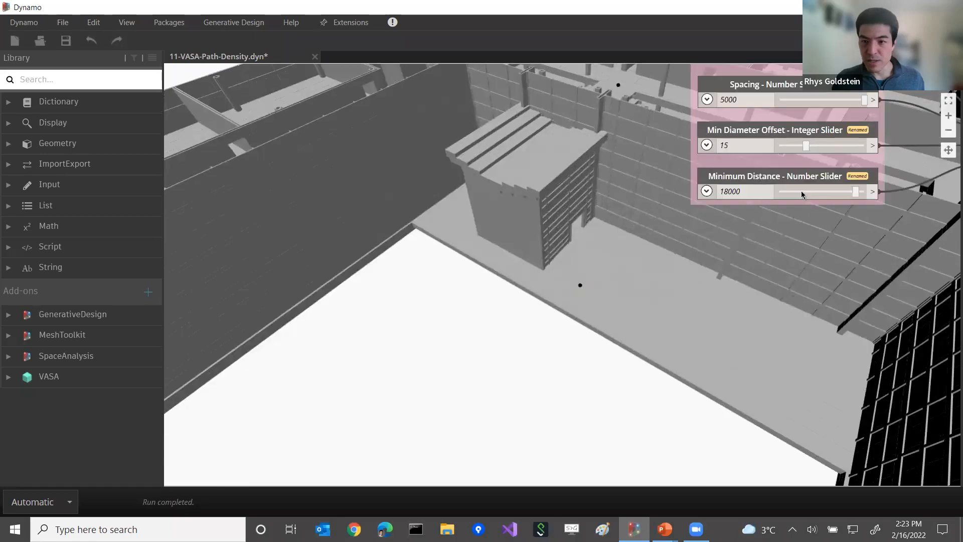
left_click_drag(712, 217, 671, 228)
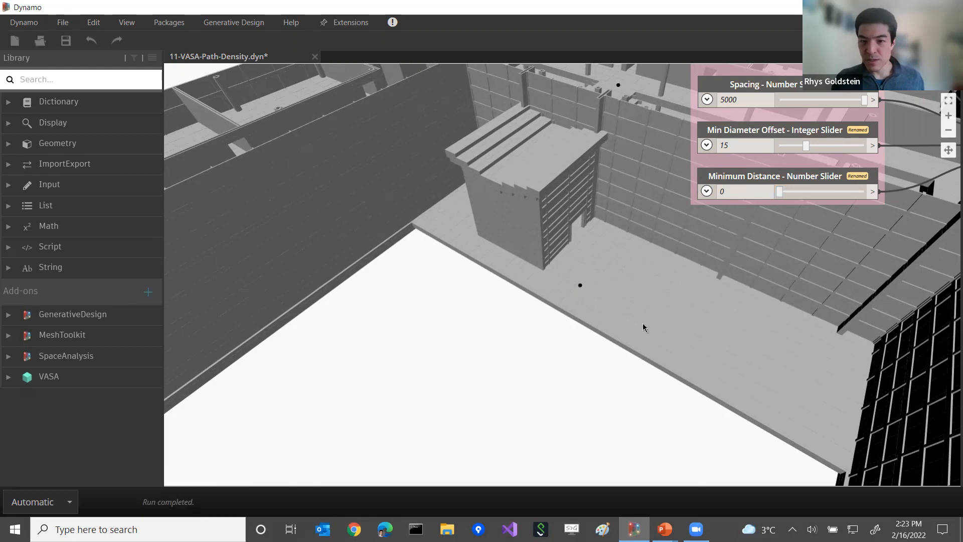
Step: Examine the sample points around the box-shaped structure near the source point, and set the Minimum Distance back to 18000
mouse_move(587, 333)
right_mouse_down()
mouse_move(565, 331)
mouse_move(641, 348)
mouse_move(663, 335)
right_mouse_up()
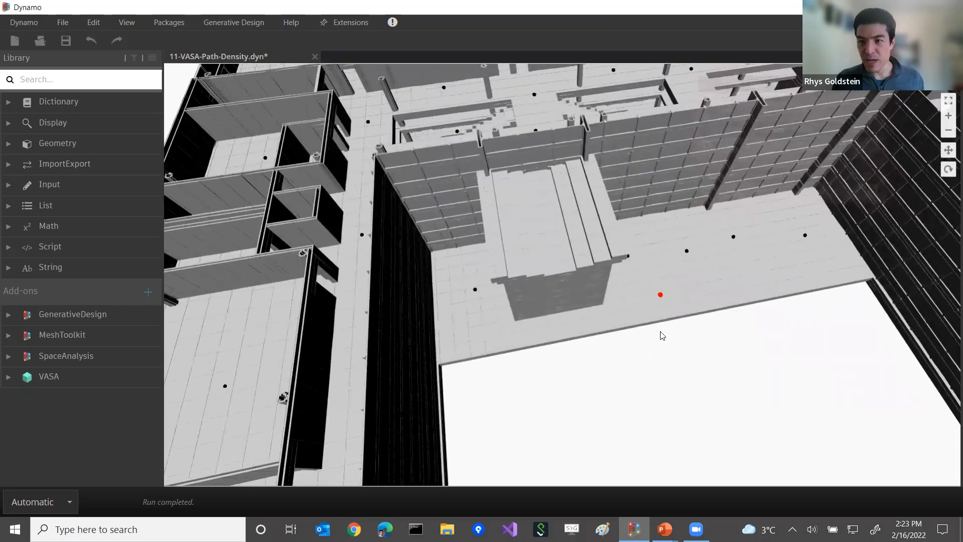
scroll(635, 336, "up", 5)
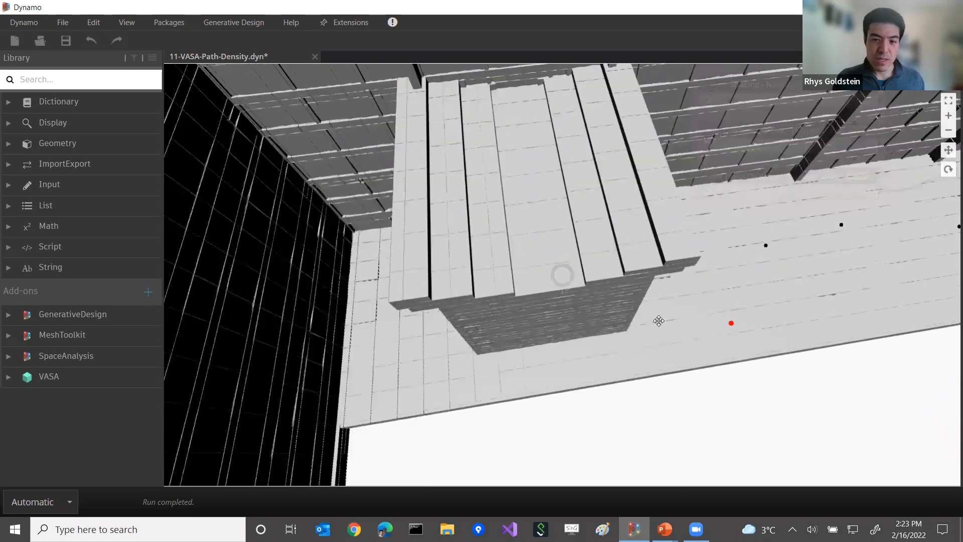
mouse_move(658, 320)
right_mouse_down()
mouse_move(585, 299)
mouse_move(602, 317)
mouse_move(576, 308)
mouse_move(607, 260)
mouse_move(576, 210)
mouse_move(582, 197)
mouse_move(589, 274)
mouse_move(578, 229)
right_mouse_up()
key("ctrl+b")
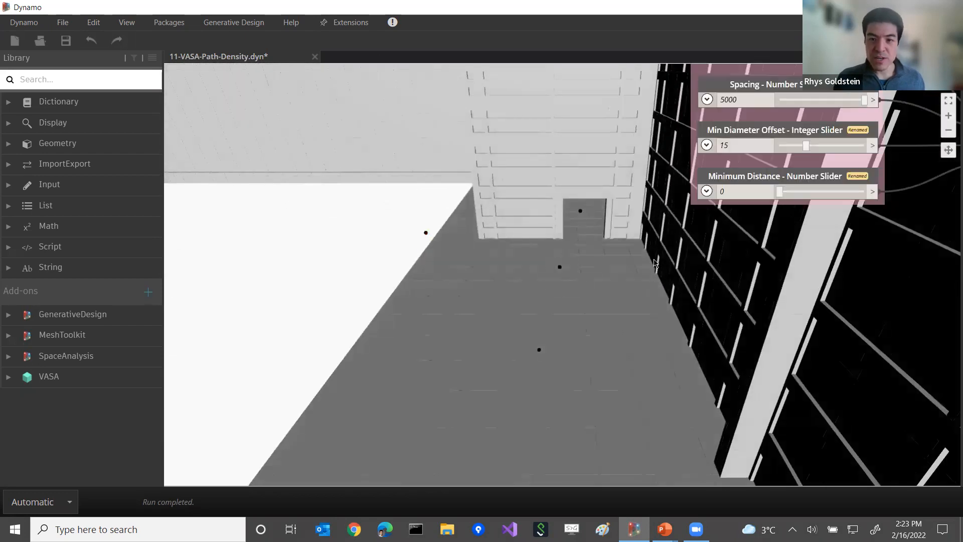
left_click(777, 196)
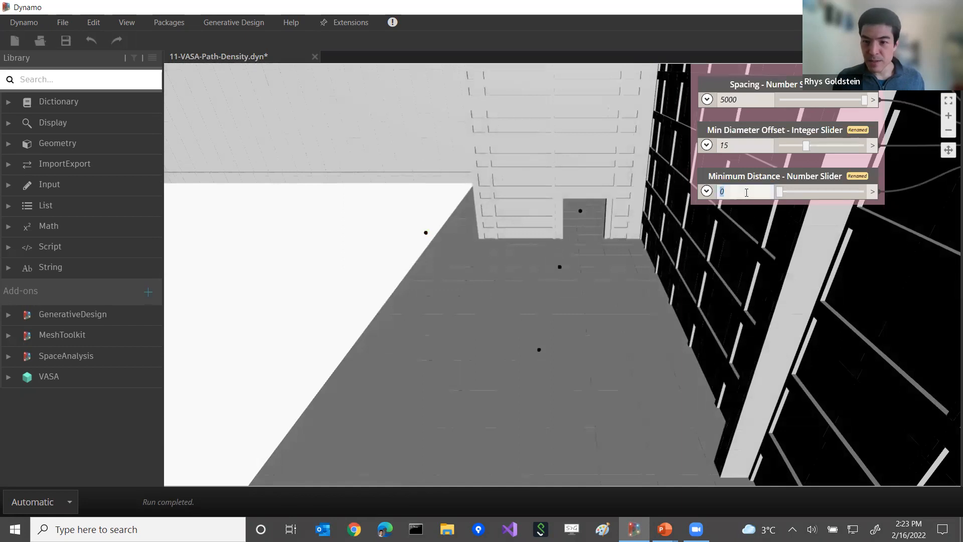
left_click(557, 271)
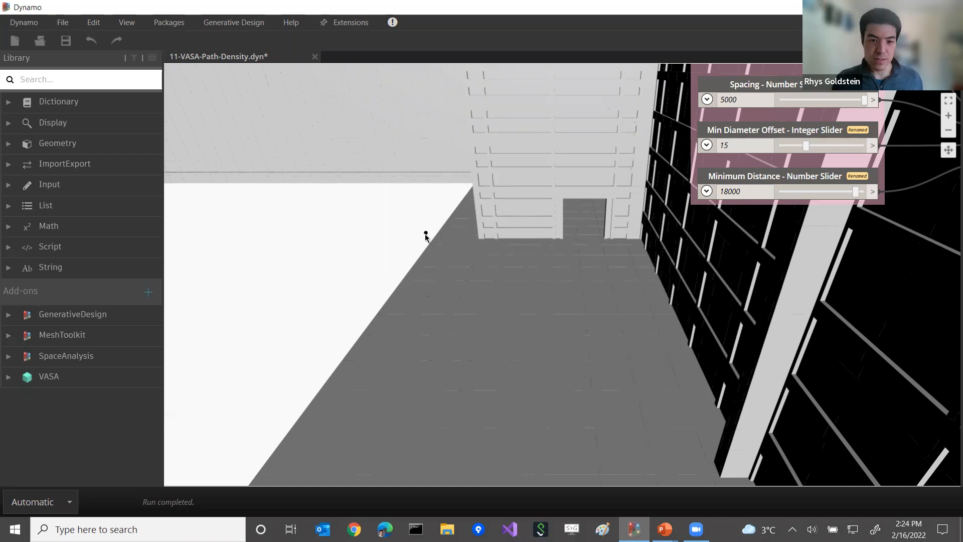
Step: Unfreeze the Path.ByDistanceFieldAndSamplePoint node so the paths are computed
scroll(487, 285, "down", 10)
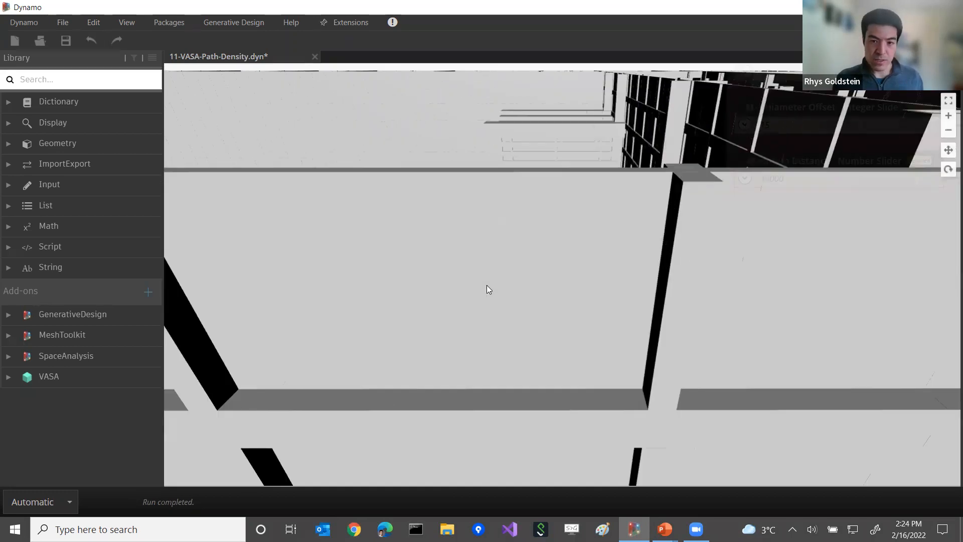
scroll(640, 302, "down", 5)
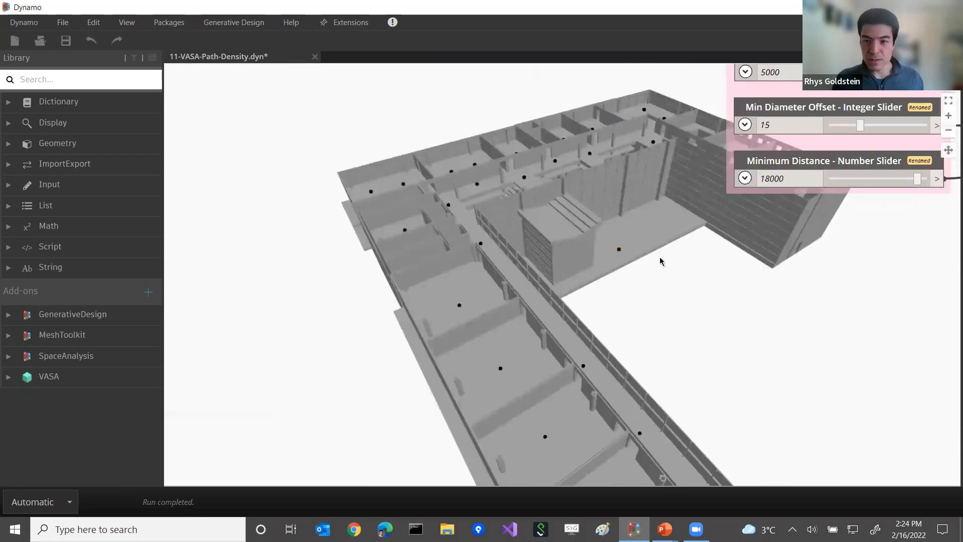
scroll(622, 266, "up", 5)
right_click_drag(596, 322, 575, 272)
middle_click_drag(575, 271, 533, 291)
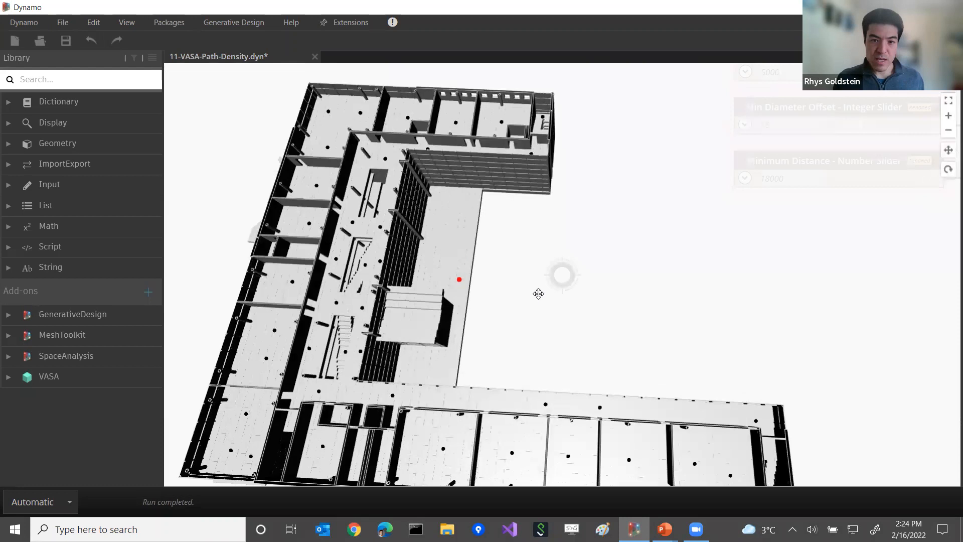
right_click_drag(538, 299, 632, 250)
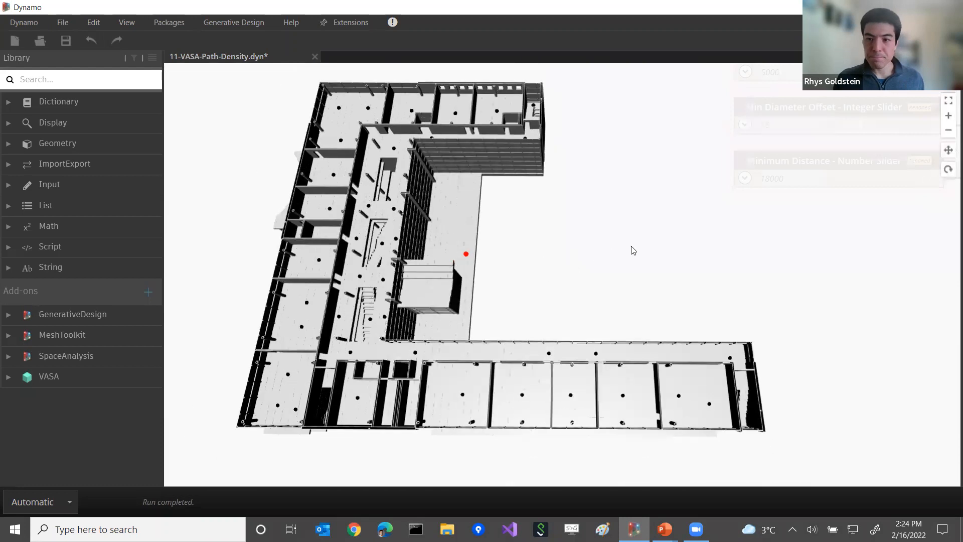
key("ctrl+b")
scroll(738, 273, "down", 5)
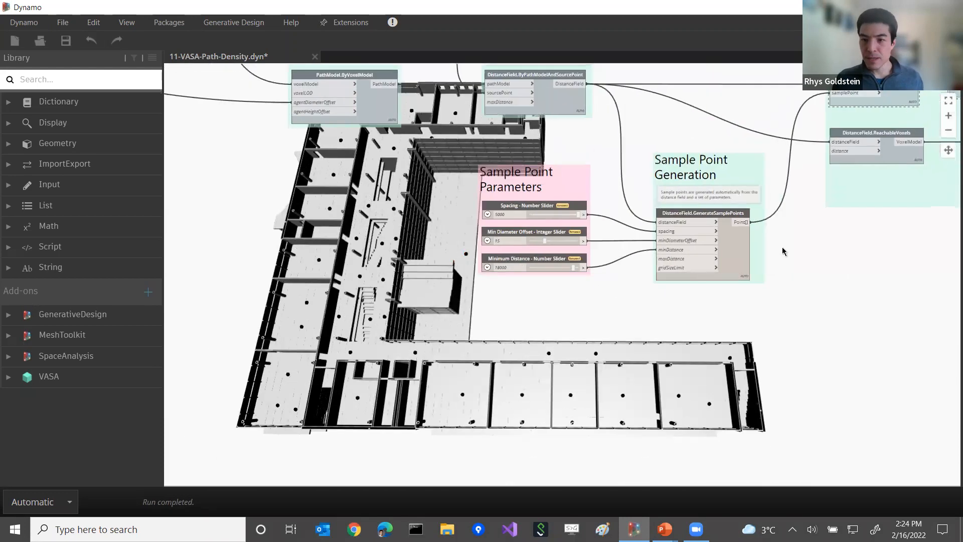
middle_click_drag(790, 293, 672, 339)
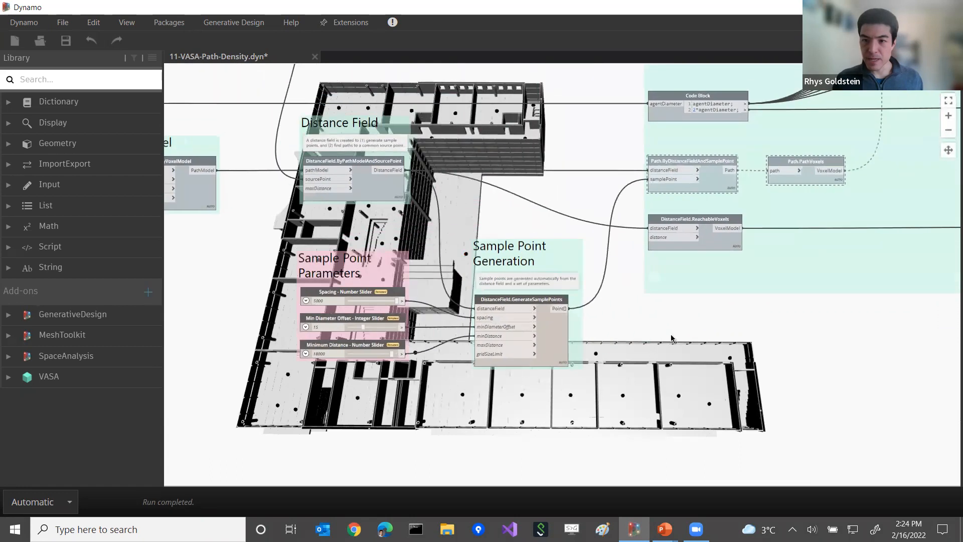
middle_click_drag(756, 303, 677, 305)
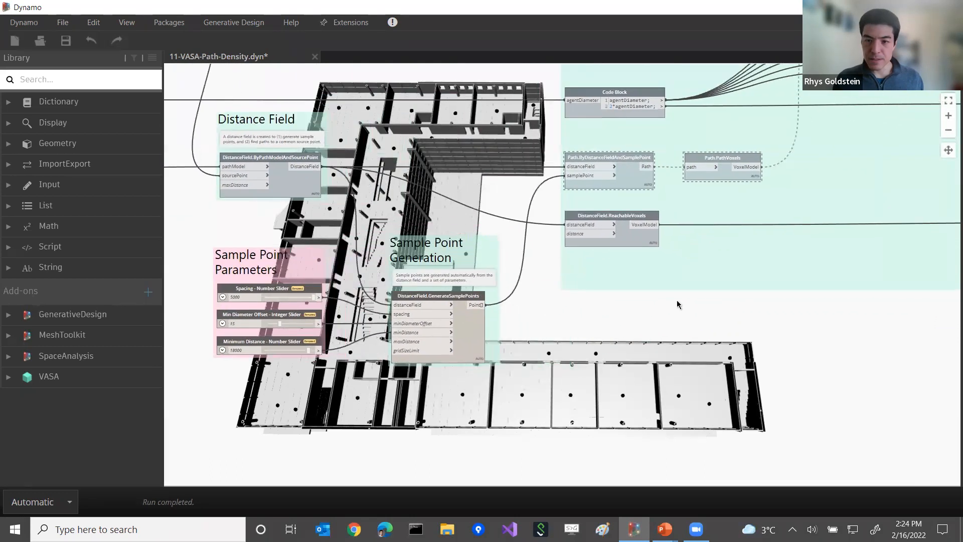
right_click(627, 180)
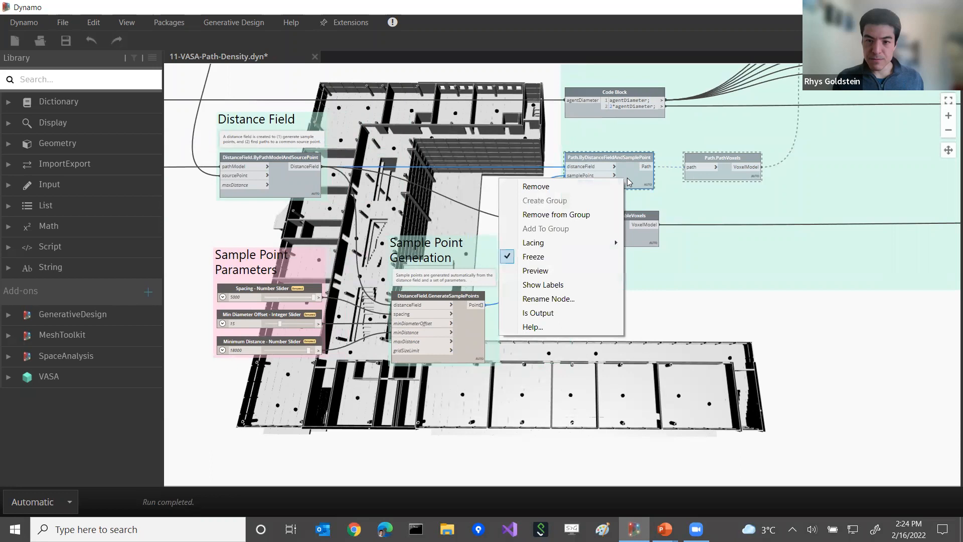
left_click(541, 259)
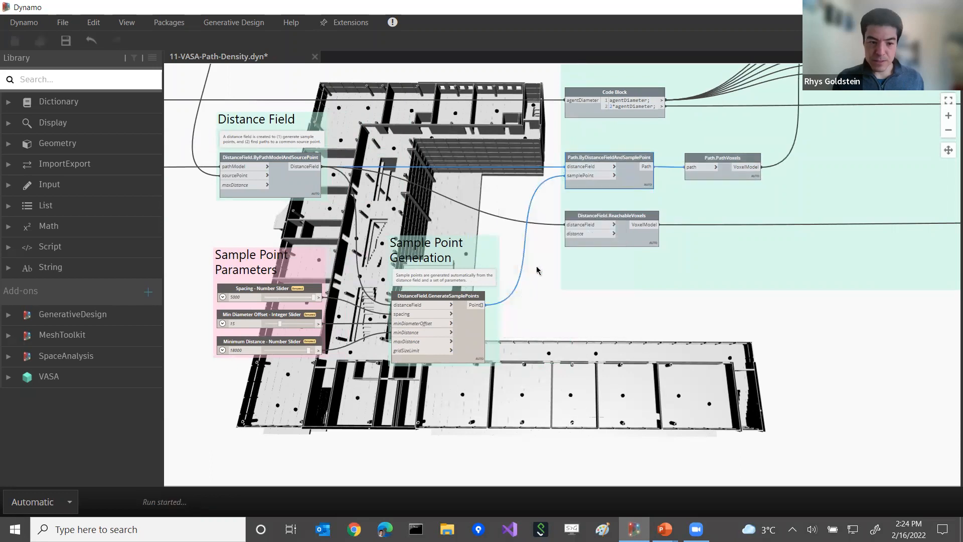
Step: Review how the path model, distance field and sample point nodes feed the path node, alongside the points in the building
scroll(702, 281, "down", 2)
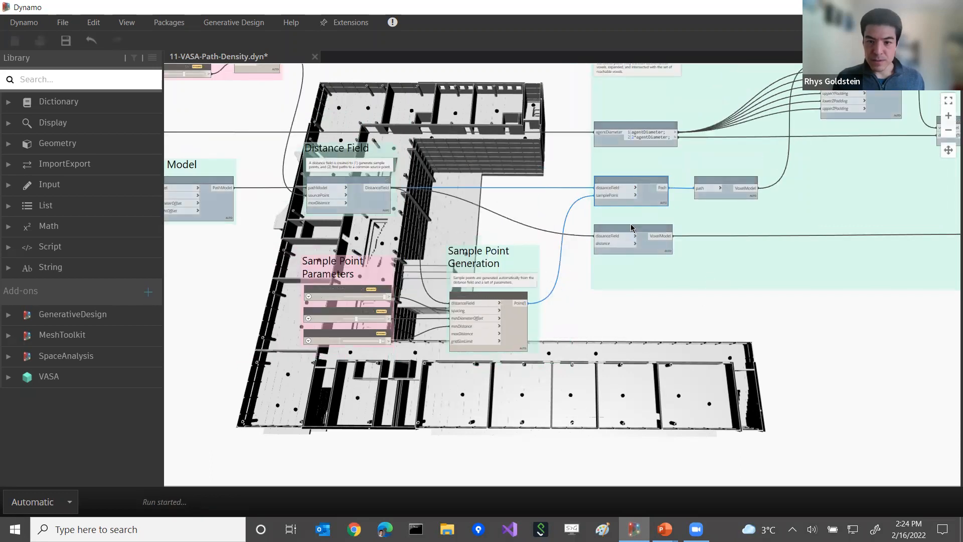
scroll(632, 228, "up", 2)
middle_click_drag(560, 211, 669, 253)
middle_click_drag(605, 218, 675, 106)
middle_click_drag(756, 302, 875, 296)
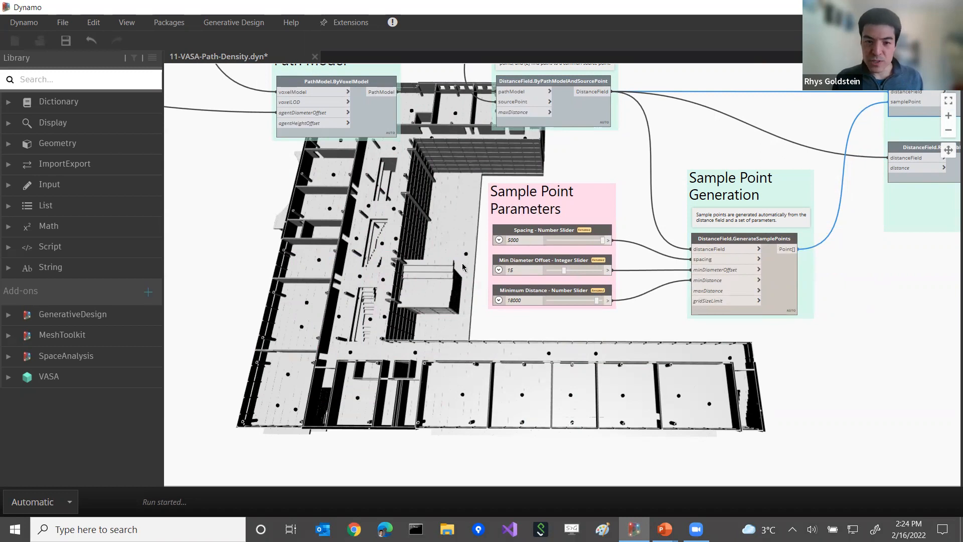
middle_click_drag(741, 126, 672, 189)
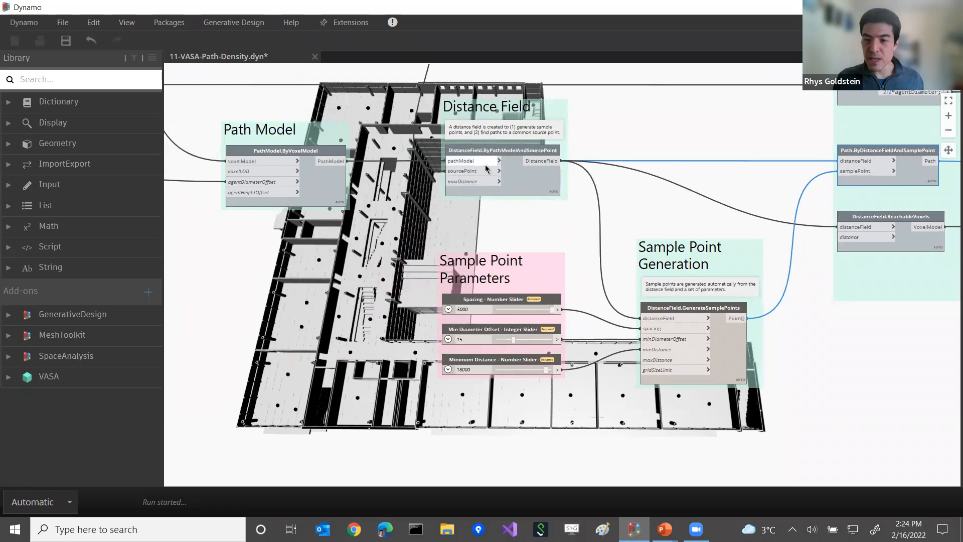
key("ctrl+b")
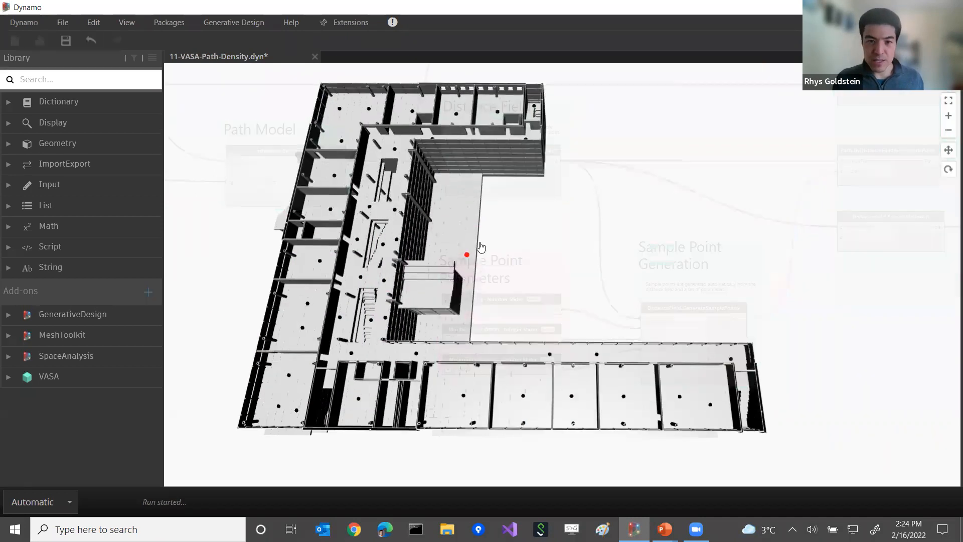
middle_click_drag(481, 248, 378, 308)
key("ctrl+b")
Step: Inspect the Path.ByDistanceFieldAndSamplePoint node's description, its distance field and sample point inputs, and its output list
middle_click_drag(513, 225, 529, 308)
middle_click_drag(535, 246, 498, 111)
middle_click_drag(765, 123, 675, 156)
scroll(652, 141, "up", 3)
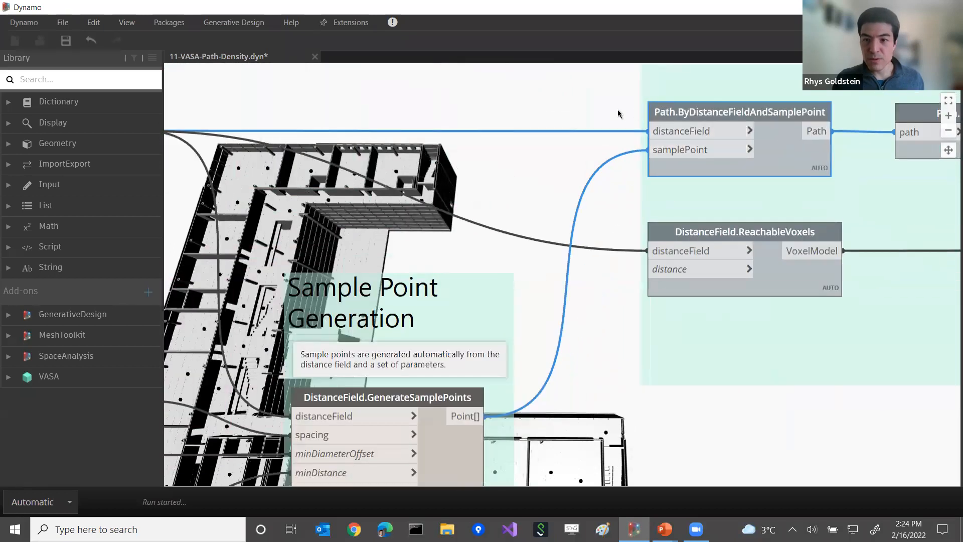
mouse_move(691, 120)
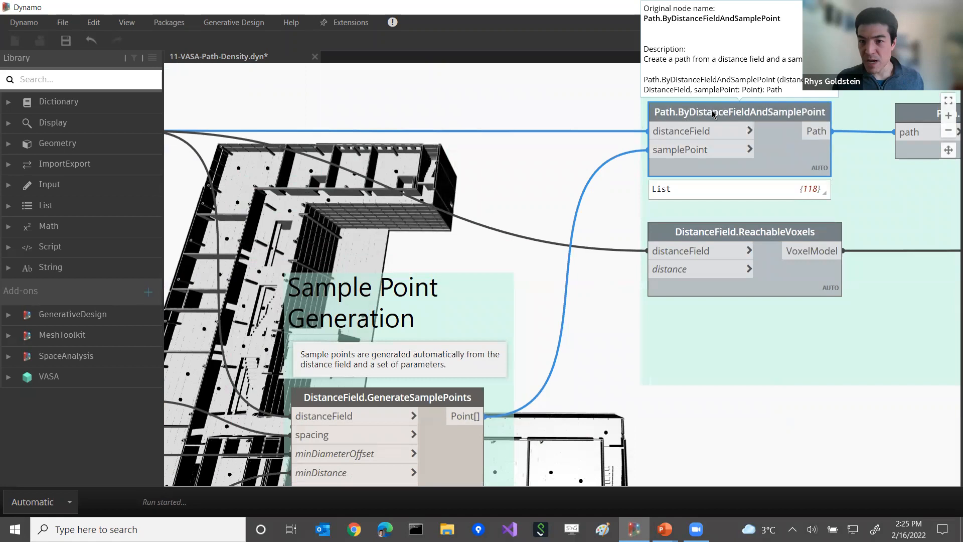
middle_click_drag(673, 159, 681, 151)
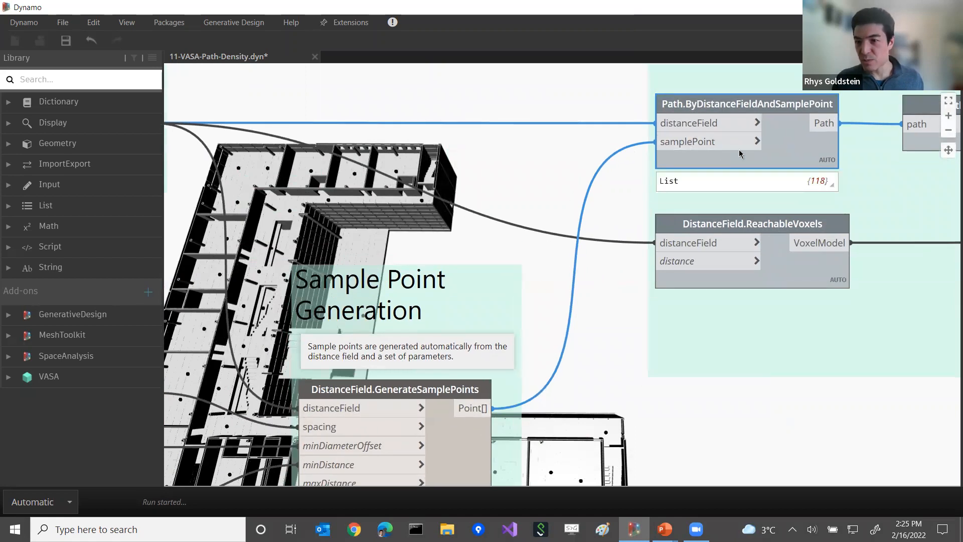
Step: Review how the generated sample points feed the Path.ByDistanceFieldAndSamplePoint node, and inspect the output list of the Path.PathVoxels node
mouse_move(700, 143)
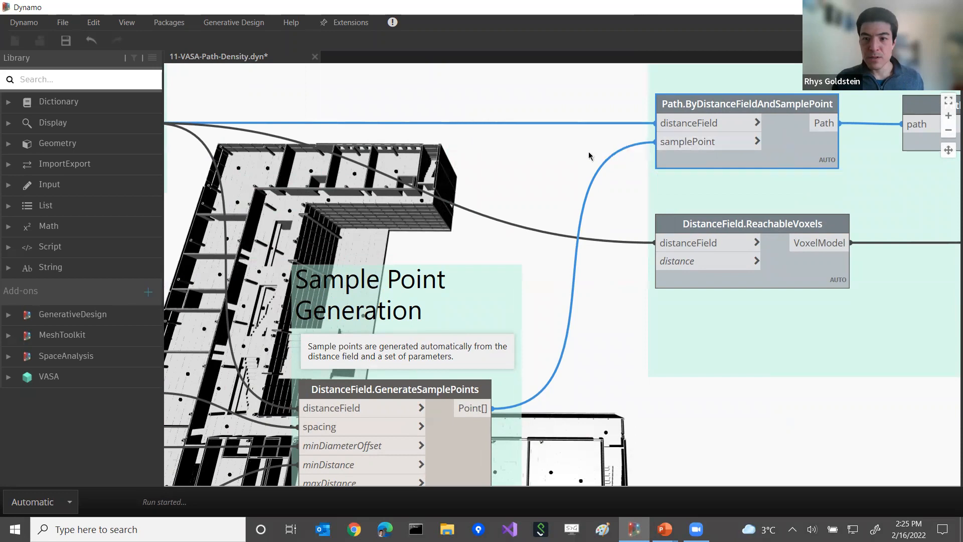
middle_click_drag(571, 154, 621, 136)
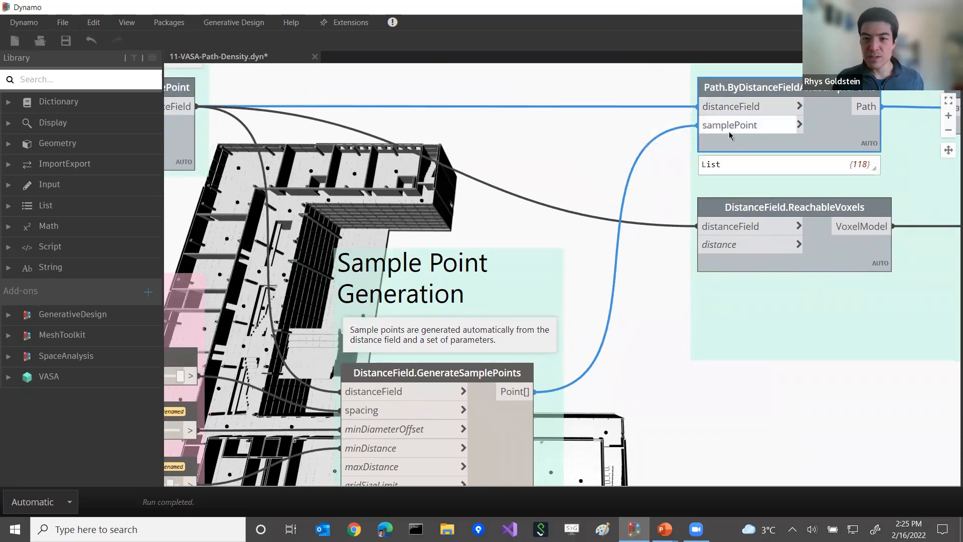
middle_click_drag(577, 262, 576, 107)
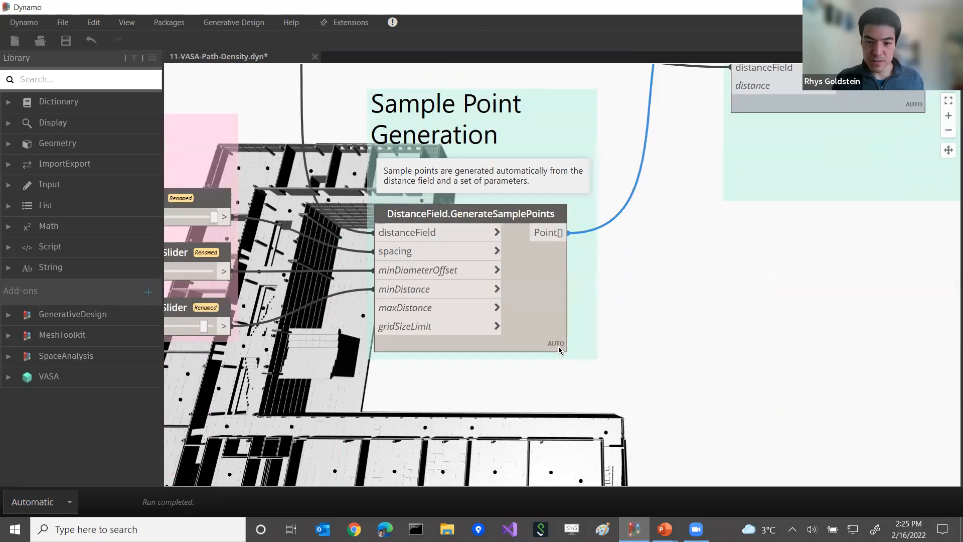
mouse_move(552, 370)
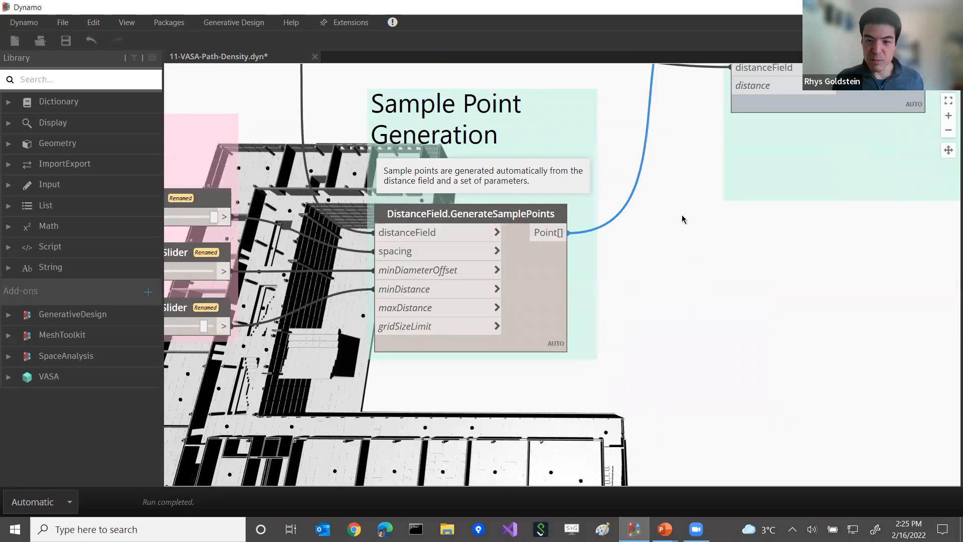
middle_click_drag(758, 139, 624, 302)
mouse_move(765, 143)
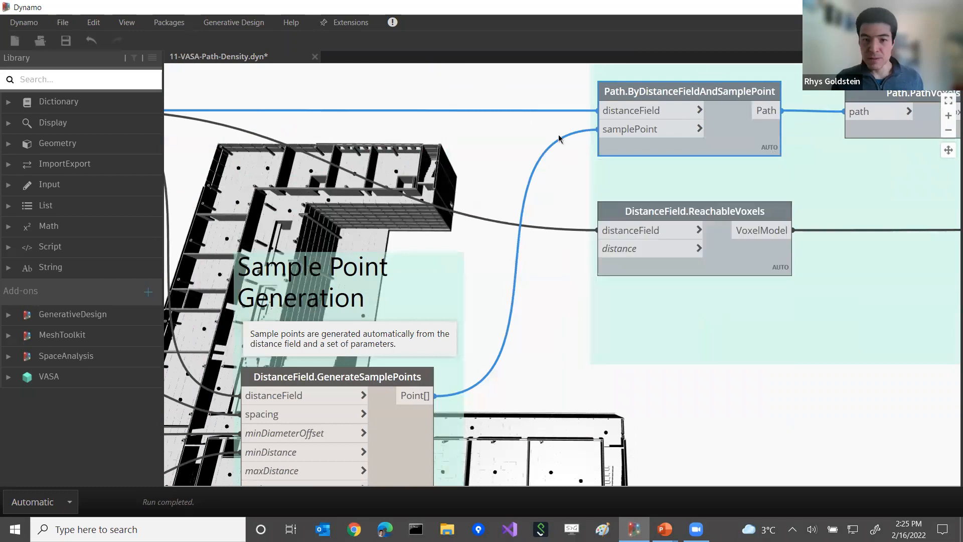
scroll(503, 118, "down", 5)
scroll(507, 111, "down", 1)
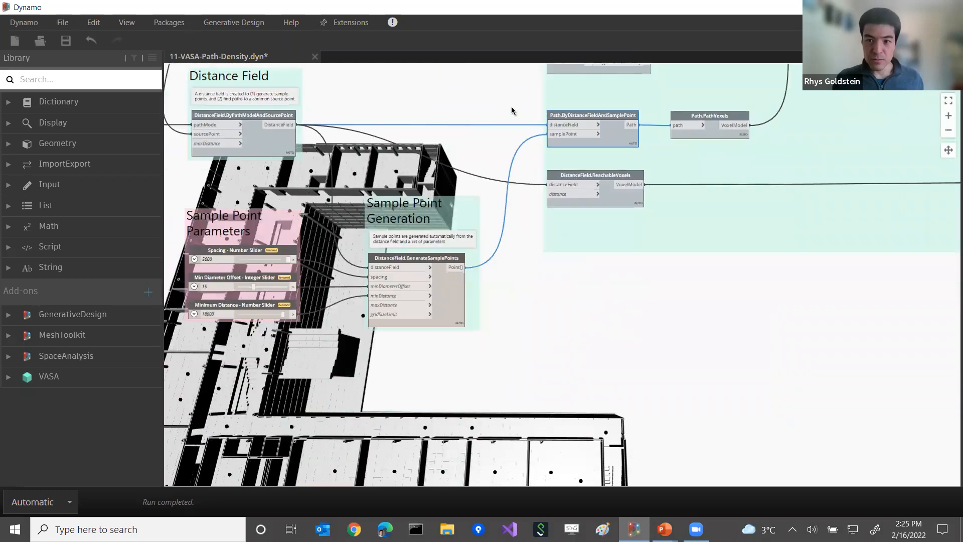
scroll(472, 118, "up", 4)
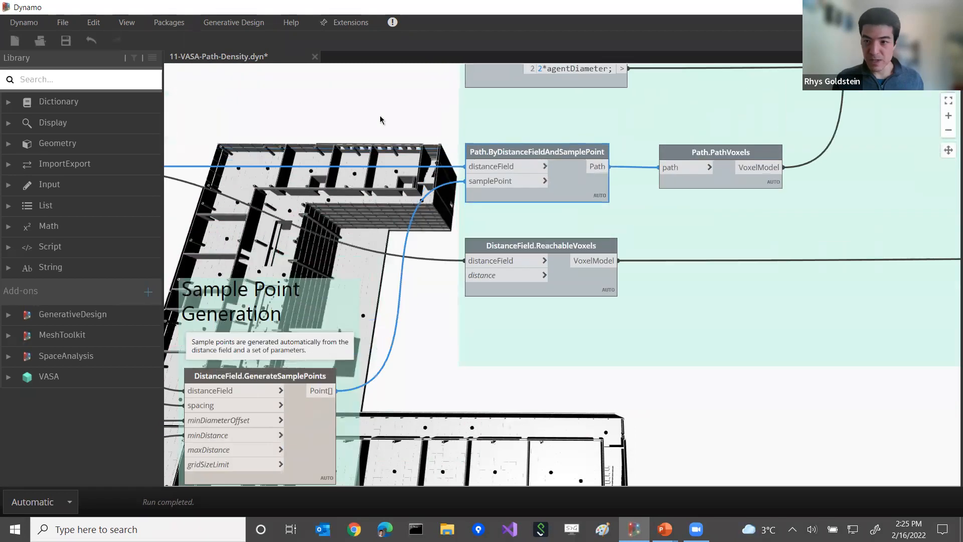
scroll(383, 123, "right", 2)
scroll(404, 129, "left", 1)
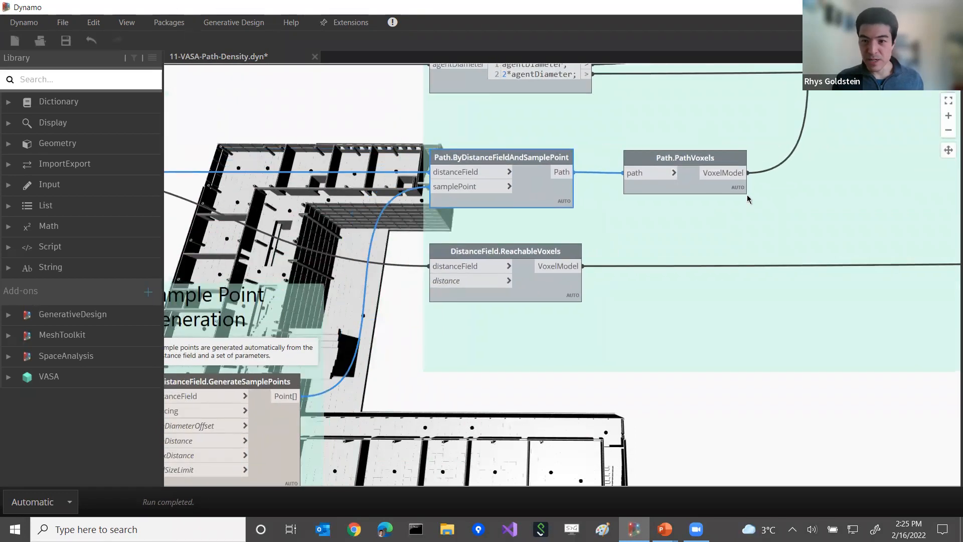
mouse_move(740, 211)
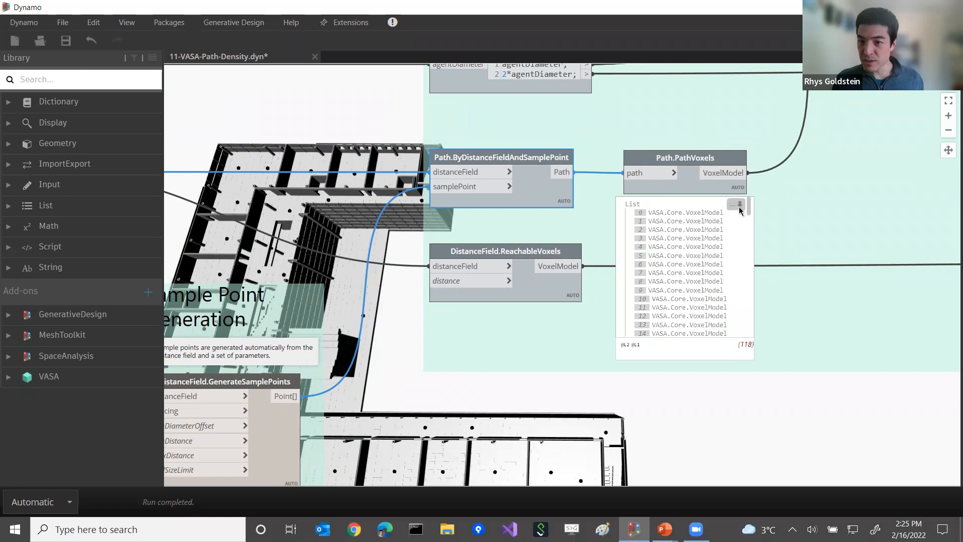
Step: Add a VoxelModel.DisplayVoxels node in the empty canvas area below the Path Voxels group
scroll(743, 314, "down", 3)
scroll(743, 314, "right", 3)
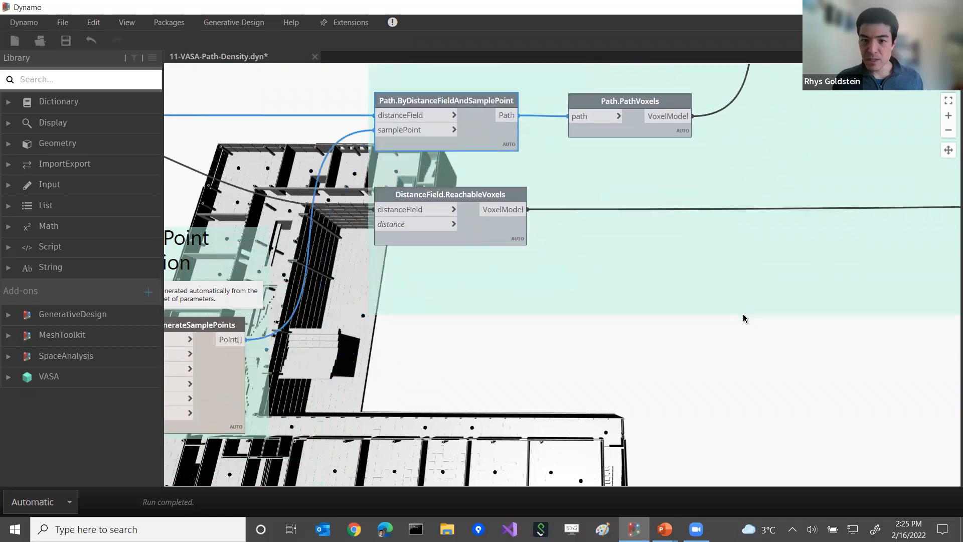
scroll(740, 310, "right", 1)
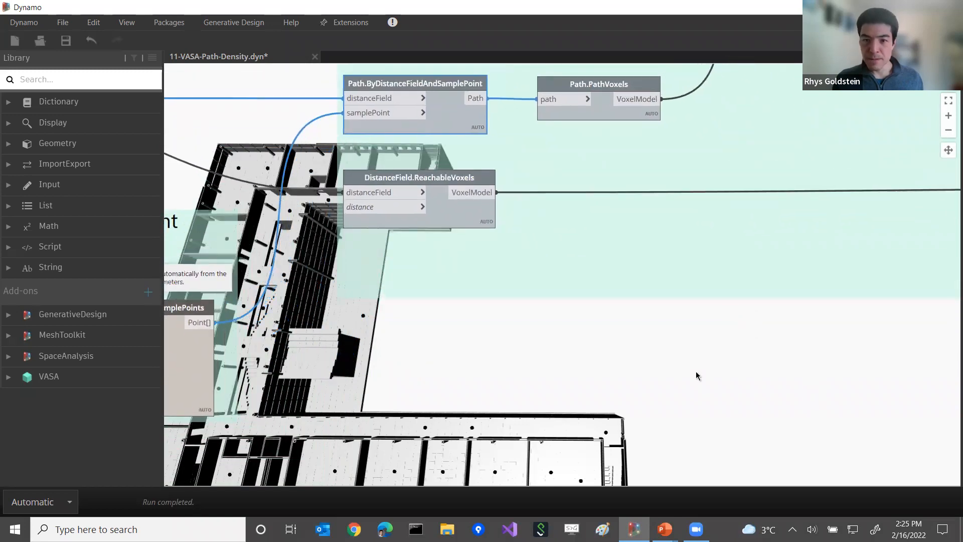
right_click(729, 364)
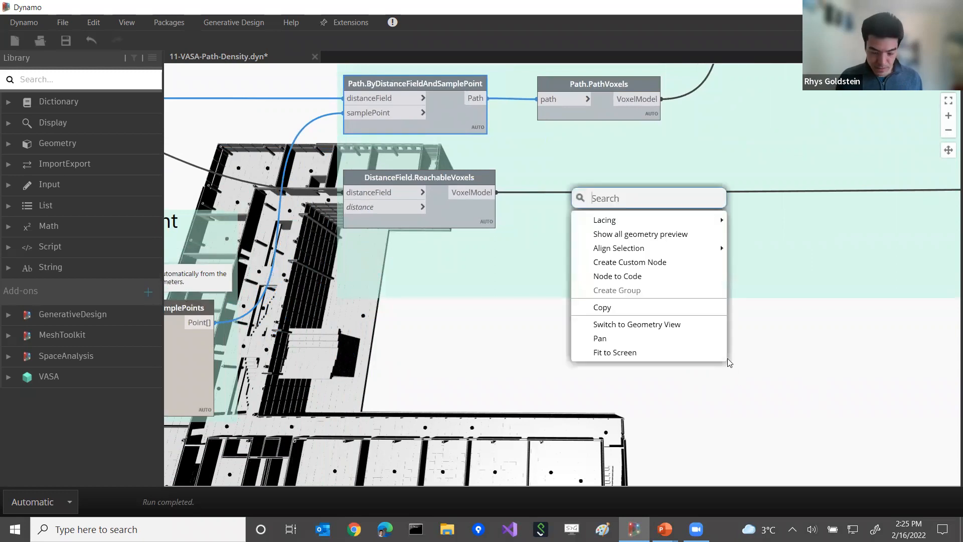
type("display")
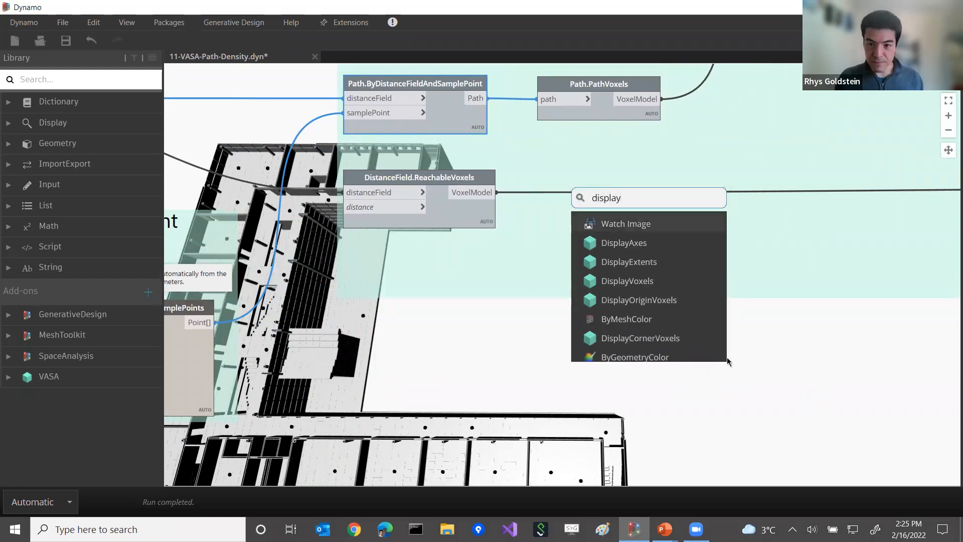
key("Down")
key("Down")
key("Down")
key("Return")
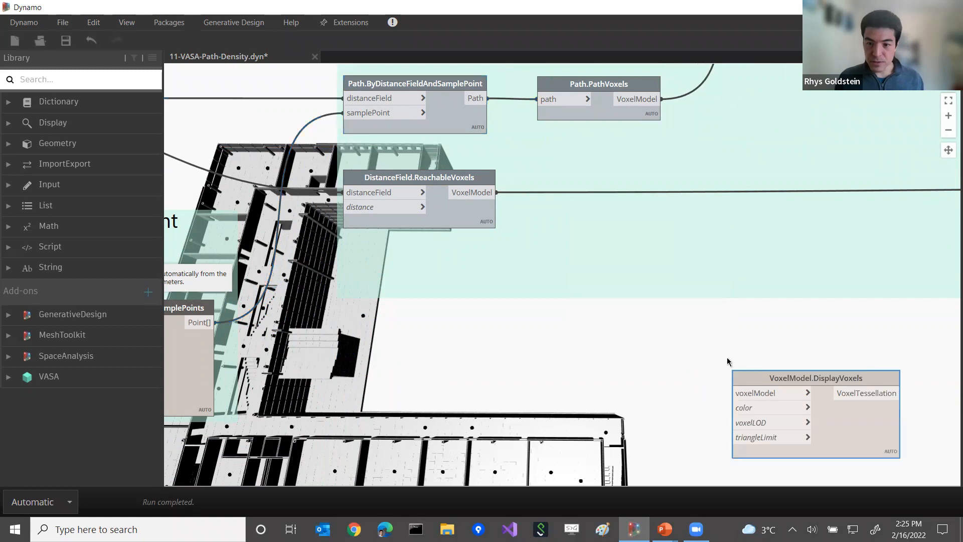
Step: Add a Color Palette node and place it beside the VoxelModel.DisplayVoxels node, on its input side
right_click(688, 366)
type("pal")
key("Return")
left_click_drag(707, 376, 587, 336)
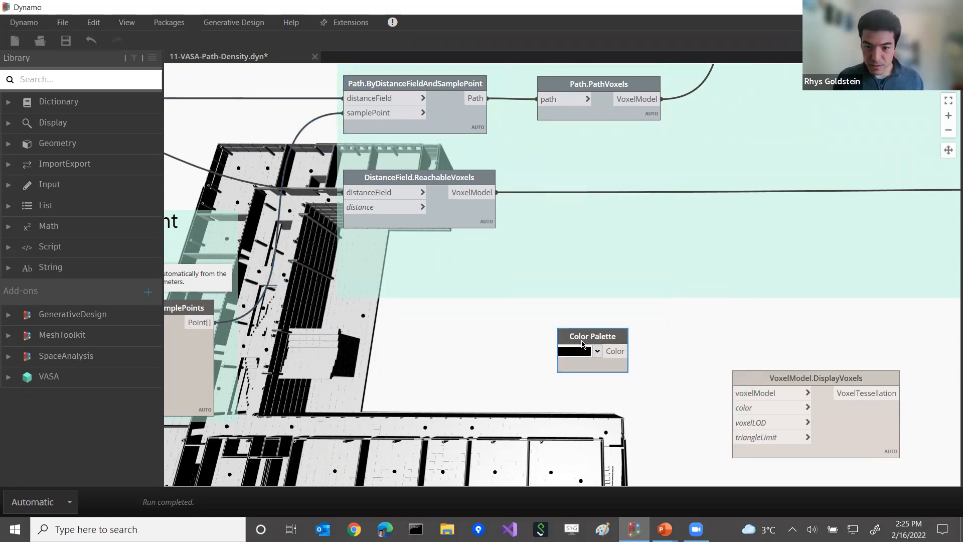
Step: Set the Color Palette to purple, and connect it and the Path.PathVoxels output to the DisplayVoxels node's color and voxelModel inputs
left_click(597, 351)
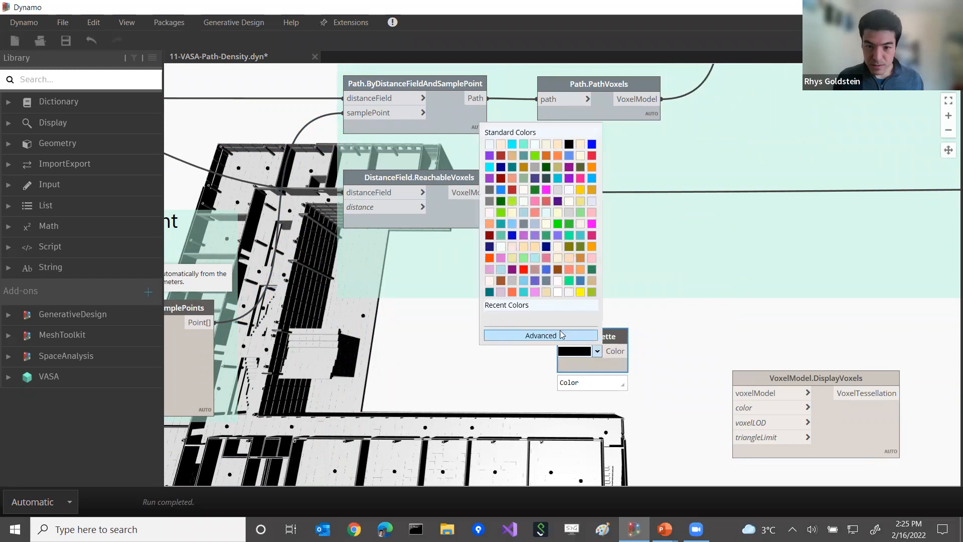
left_click(490, 156)
left_click_drag(628, 351, 733, 407)
left_click_drag(642, 103, 734, 393)
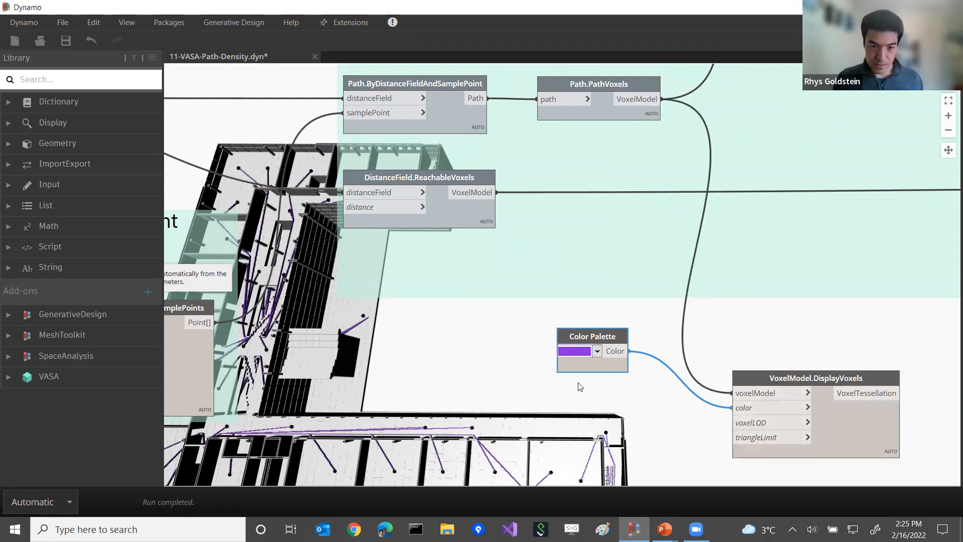
Step: Examine the purple paths through the building up close and from above in the 3D geometry view
key("ctrl+b")
middle_click_drag(528, 352, 687, 266)
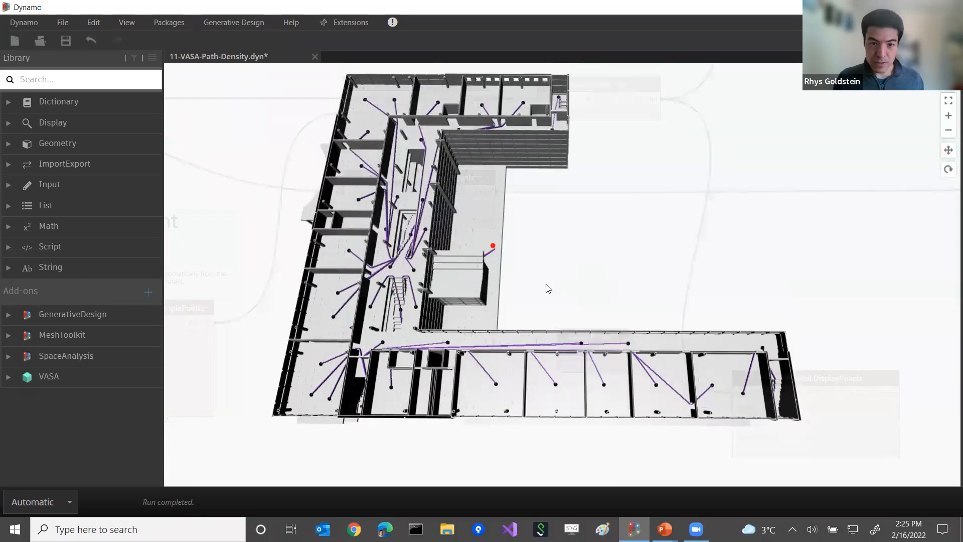
scroll(589, 363, "up", 8)
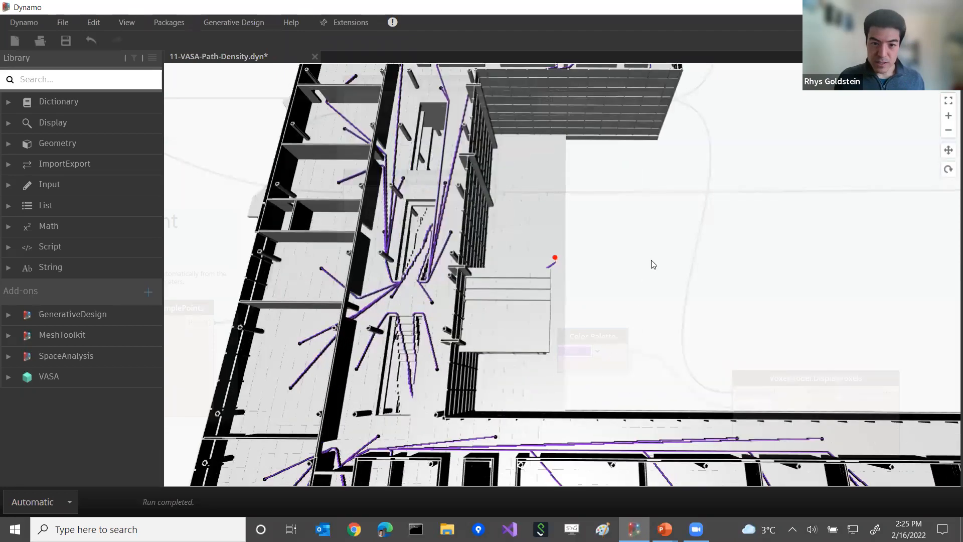
scroll(608, 326, "up", 10)
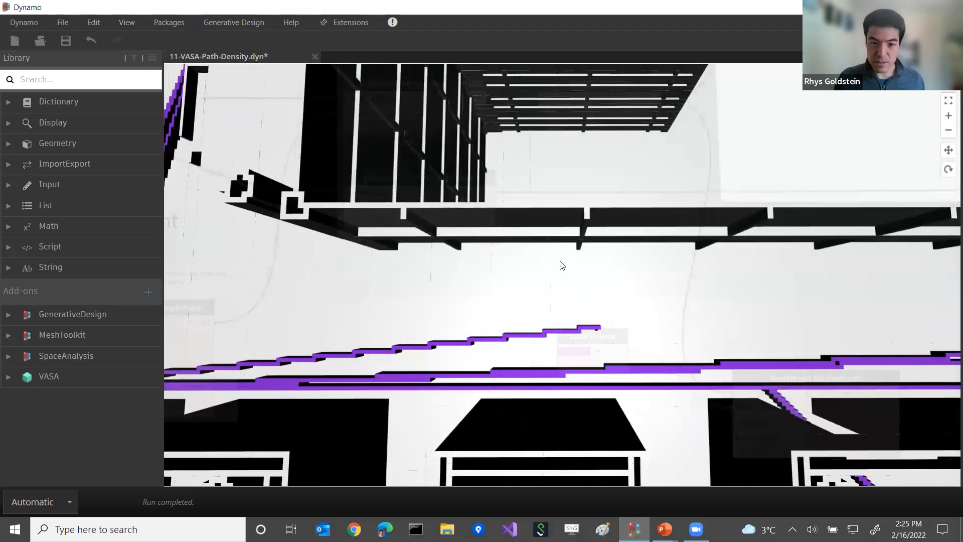
scroll(572, 246, "down", 10)
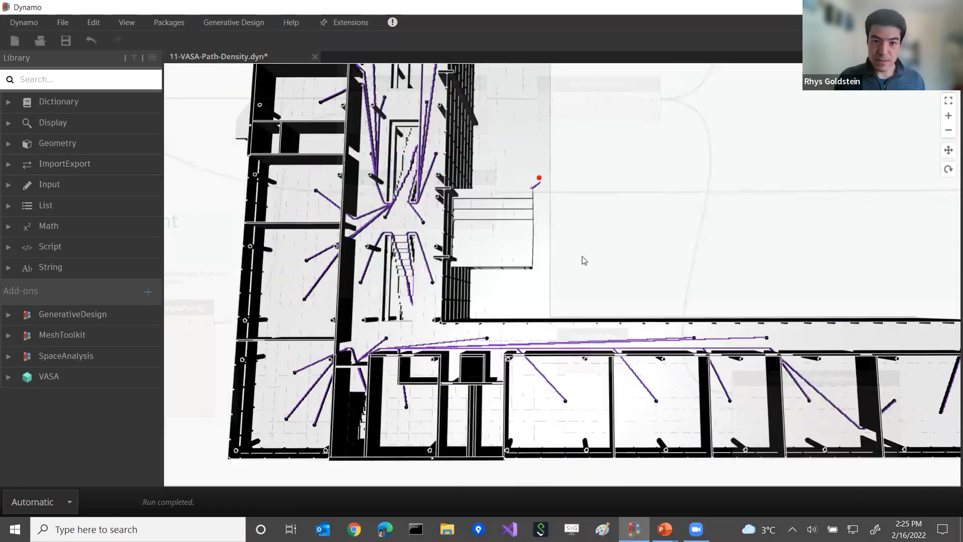
scroll(520, 339, "down", 5)
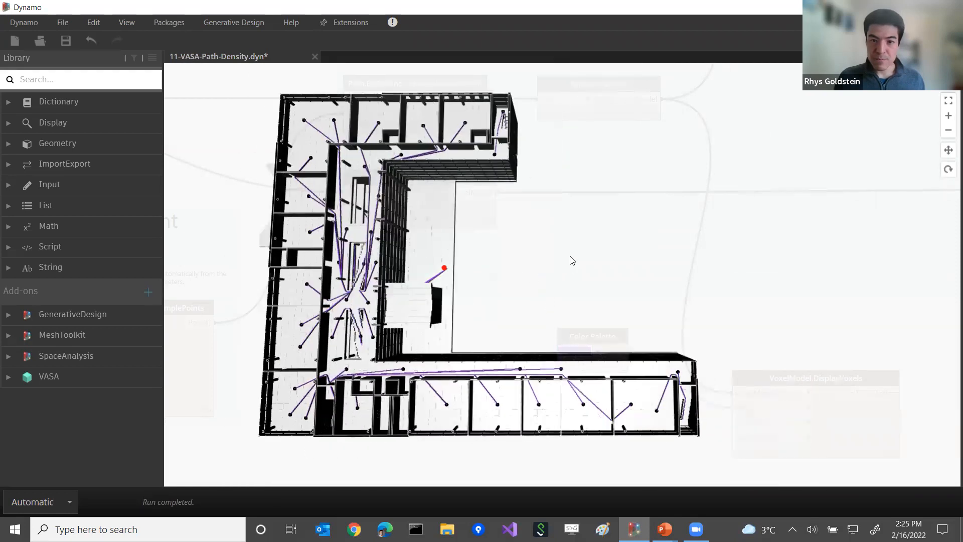
key("ctrl+b")
Step: Move the VoxelModel.DisplayVoxels and Color Palette nodes further along the graph, below the SurfaceOperations.ExpandHorizontally node
scroll(732, 211, "down", 5)
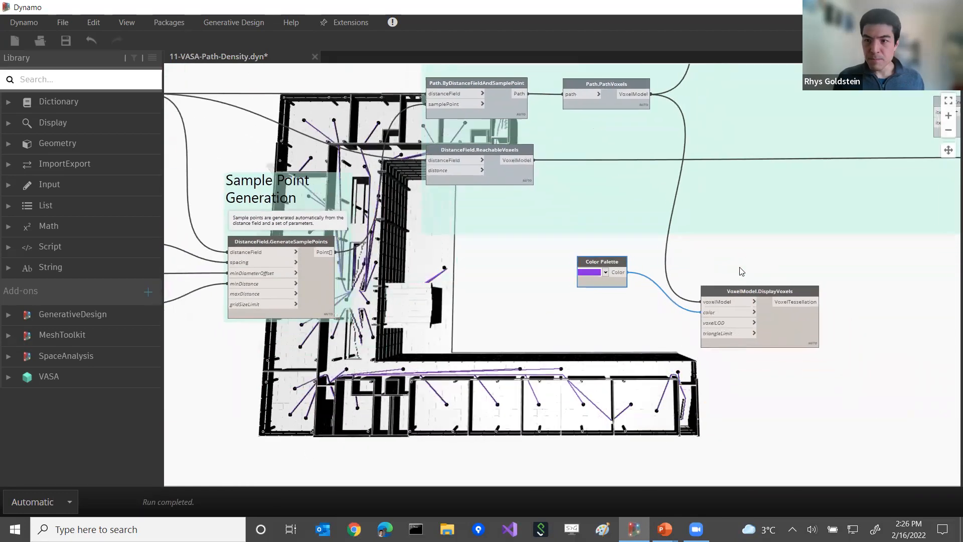
left_click_drag(788, 335, 825, 318)
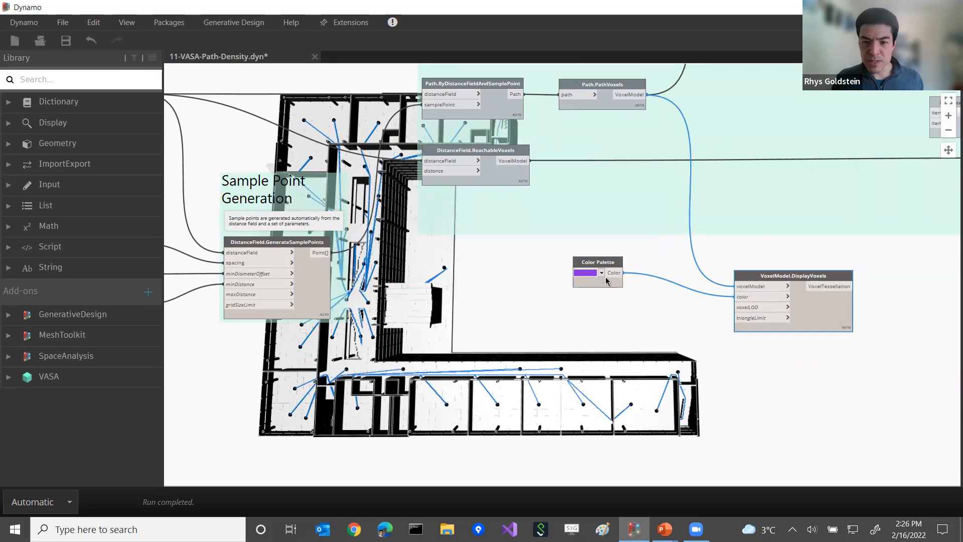
left_click_drag(613, 286, 666, 304)
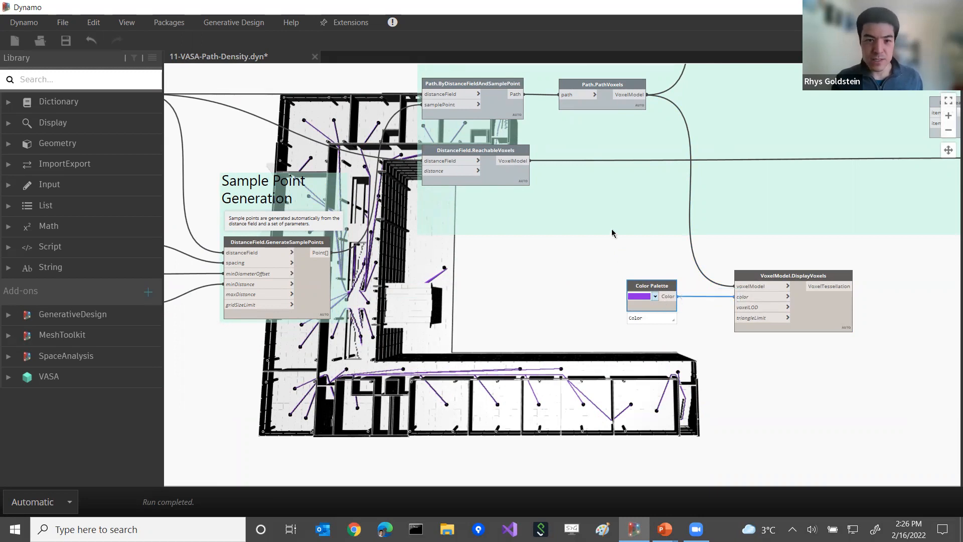
middle_click_drag(660, 190, 603, 169)
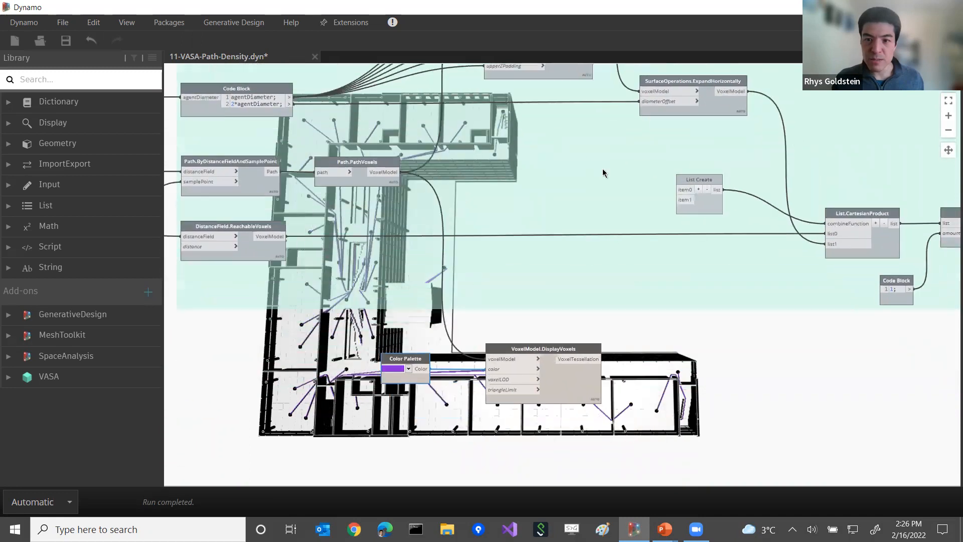
left_click_drag(560, 385, 820, 382)
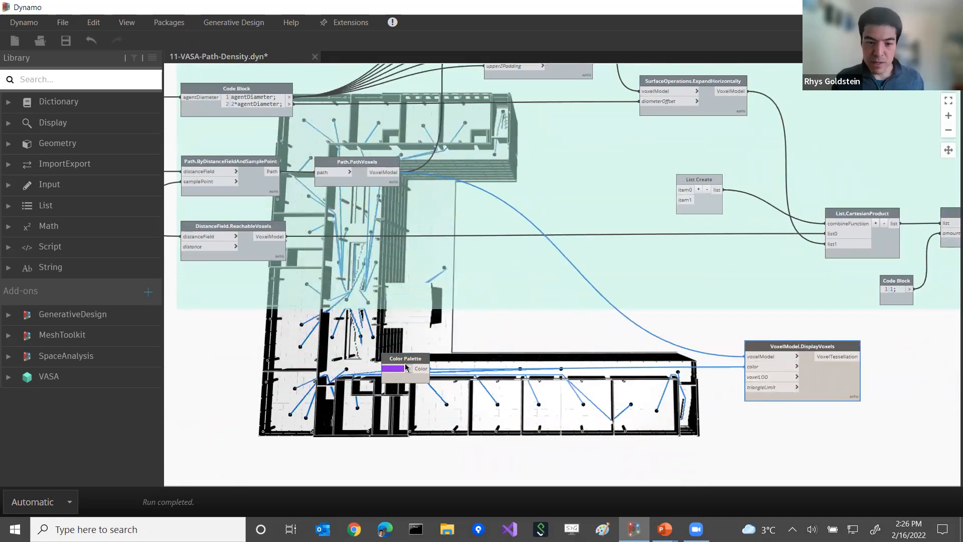
left_click_drag(403, 360, 655, 360)
Step: Connect the SurfaceOperations.ExpandHorizontally output to the DisplayVoxels node's voxelModel input, and examine the paths in the 3D view
mouse_move(731, 93)
left_click_drag(731, 93, 746, 357)
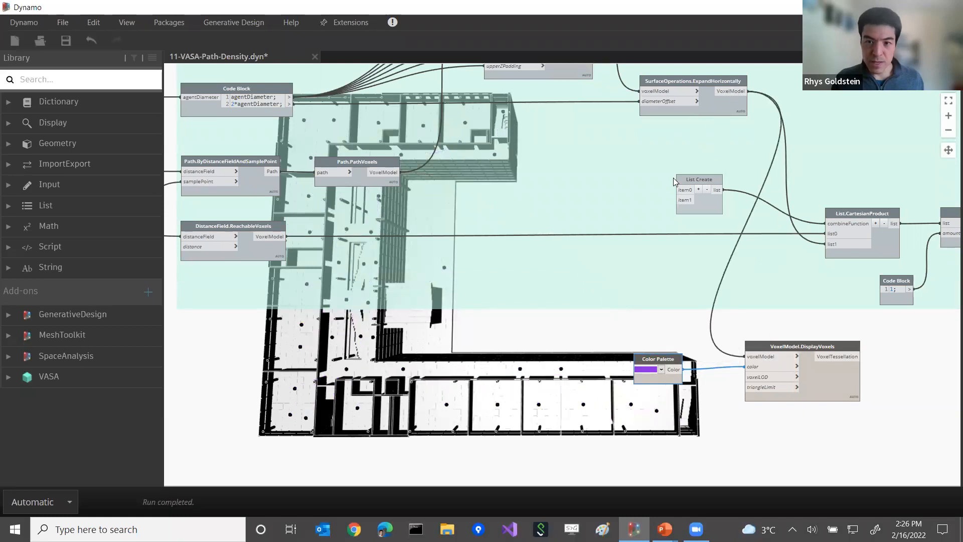
middle_click_drag(704, 108, 666, 157)
middle_click_drag(540, 422, 562, 355)
key("ctrl+b")
right_click_drag(552, 305, 551, 335)
key("ctrl+b")
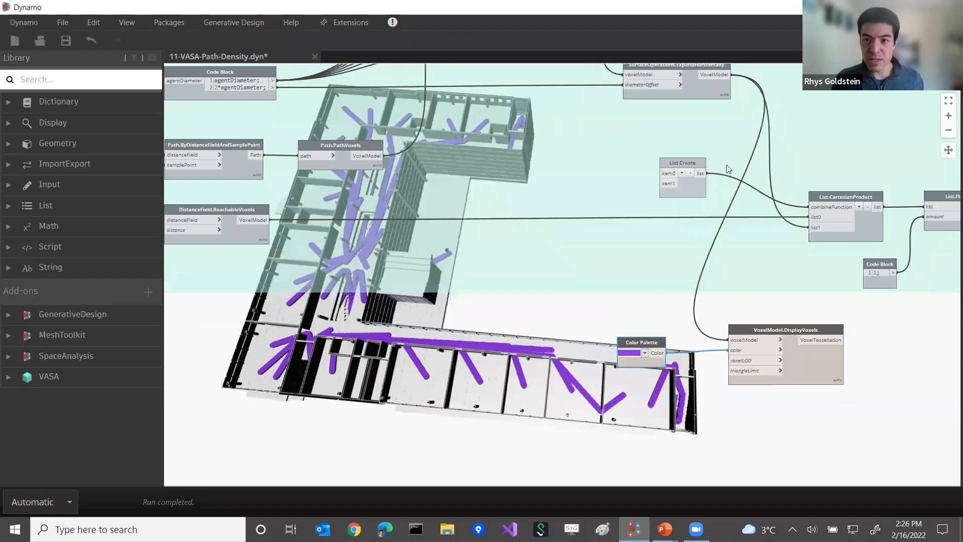
Step: Inspect the VoxelModel.Enlarge and SurfaceOperations.ExpandHorizontally nodes, their padding and diameterOffset inputs, and their place in the Path Voxels group
scroll(671, 155, "up", 3)
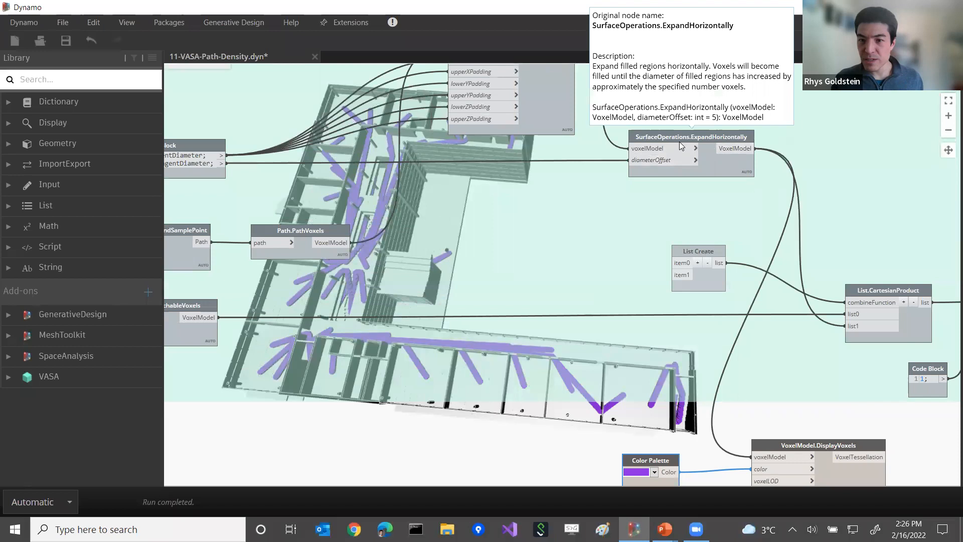
middle_click_drag(678, 132, 681, 195)
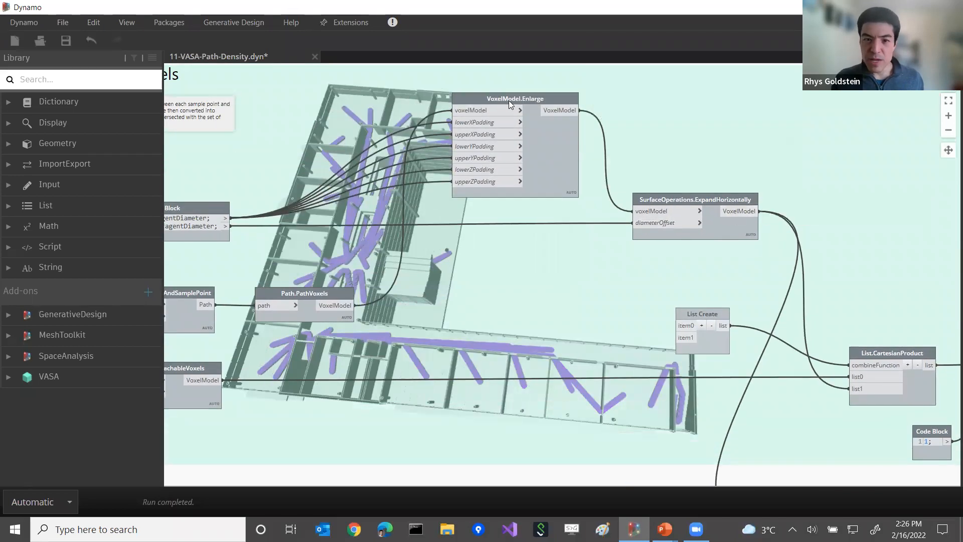
scroll(509, 100, "up", 3)
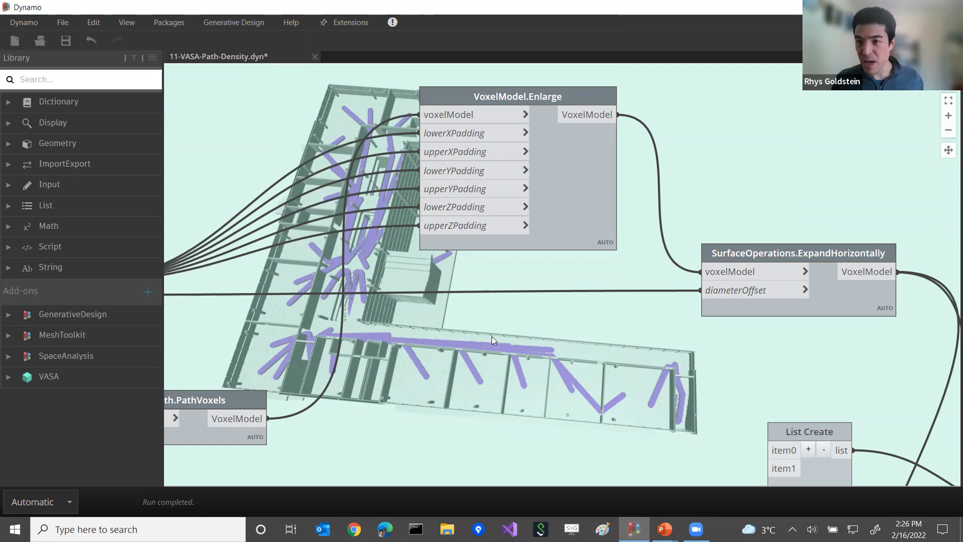
mouse_move(822, 290)
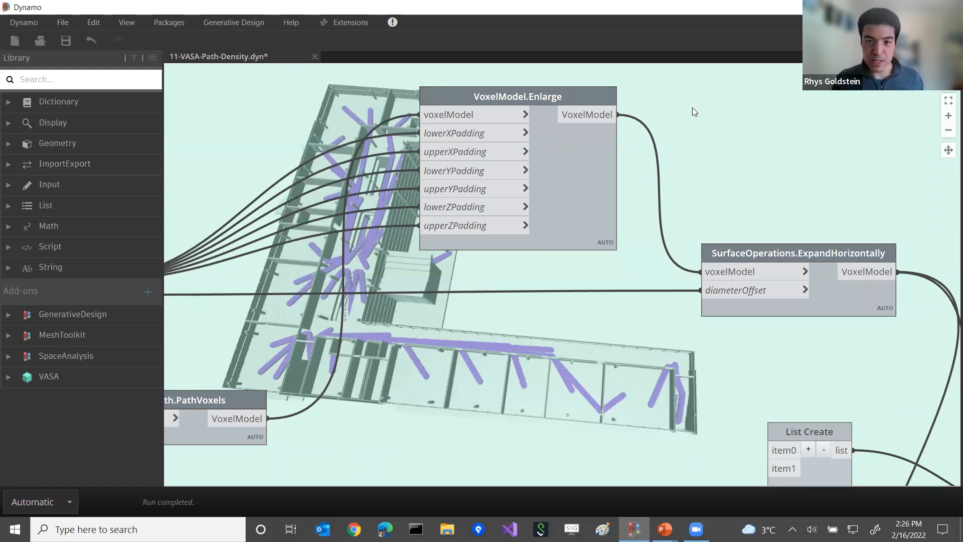
scroll(556, 150, "down", 5)
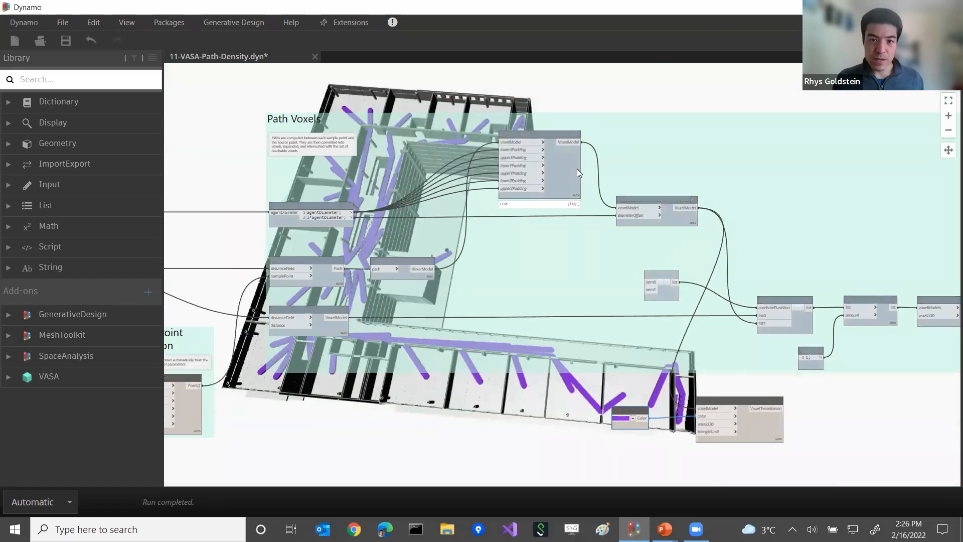
scroll(552, 162, "up", 2)
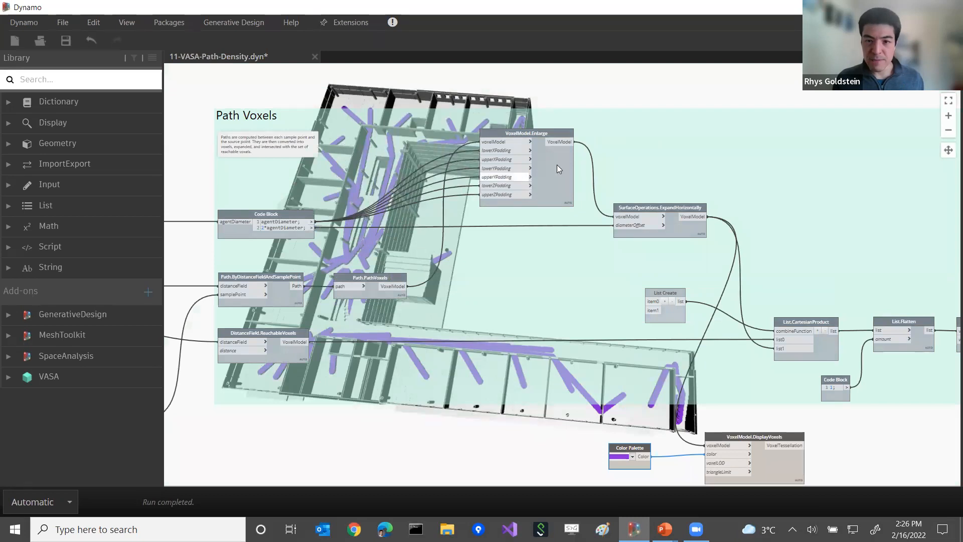
Step: Examine the horizontally expanded path voxels up close on the stairs and floor in the 3D geometry view
middle_click_drag(727, 422, 691, 223)
middle_click_drag(590, 214, 589, 183)
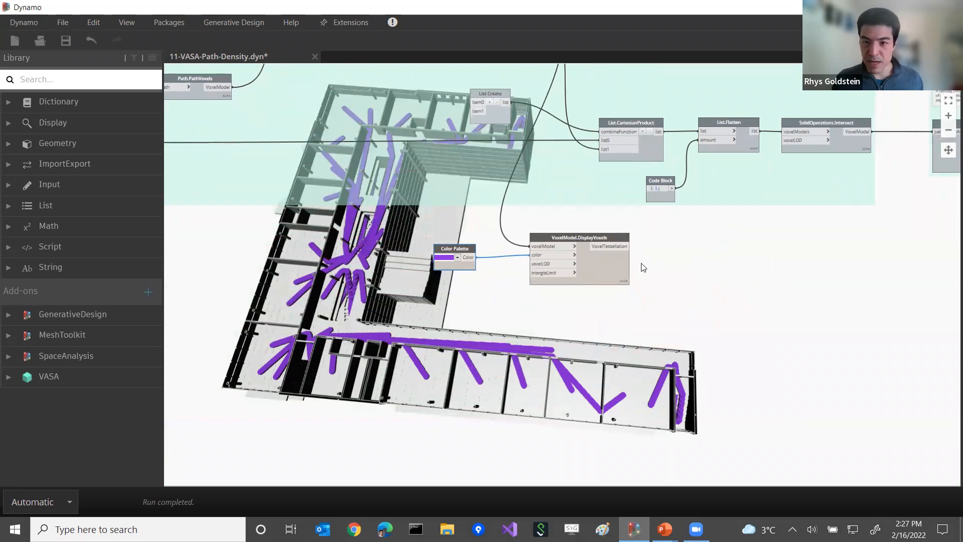
middle_click_drag(702, 270, 694, 268)
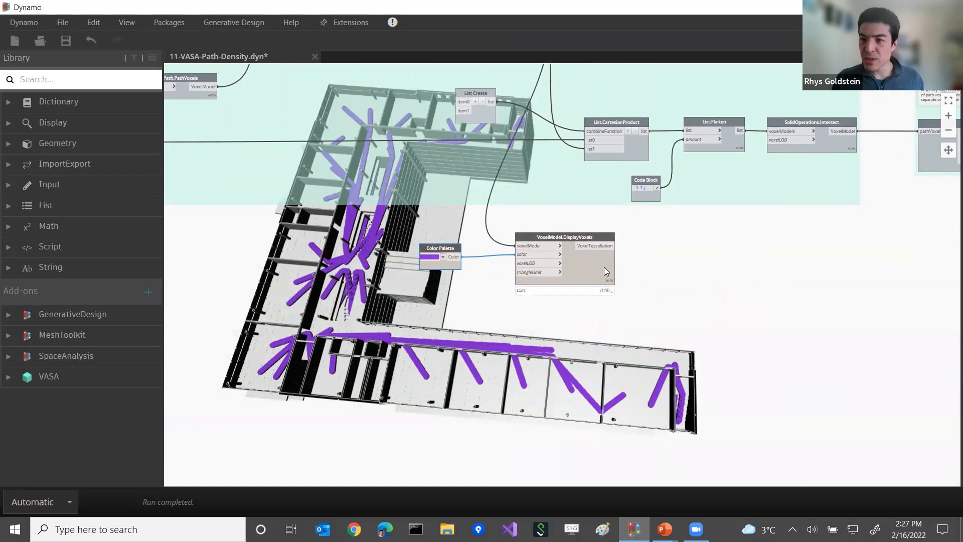
middle_click_drag(721, 292, 787, 297)
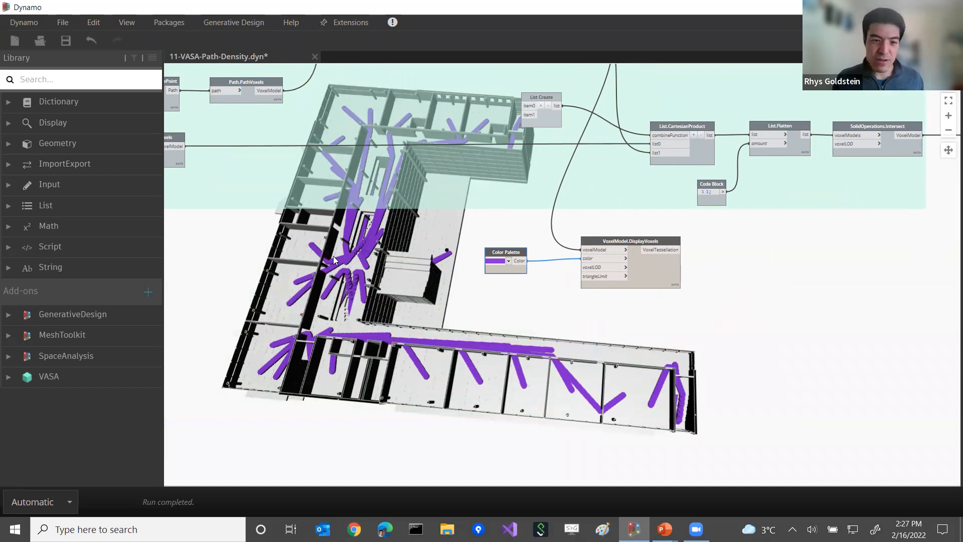
key("ctrl+b")
scroll(358, 261, "up", 5)
scroll(496, 335, "up", 2)
right_click_drag(497, 334, 538, 266)
scroll(540, 308, "up", 2)
scroll(548, 279, "up", 2)
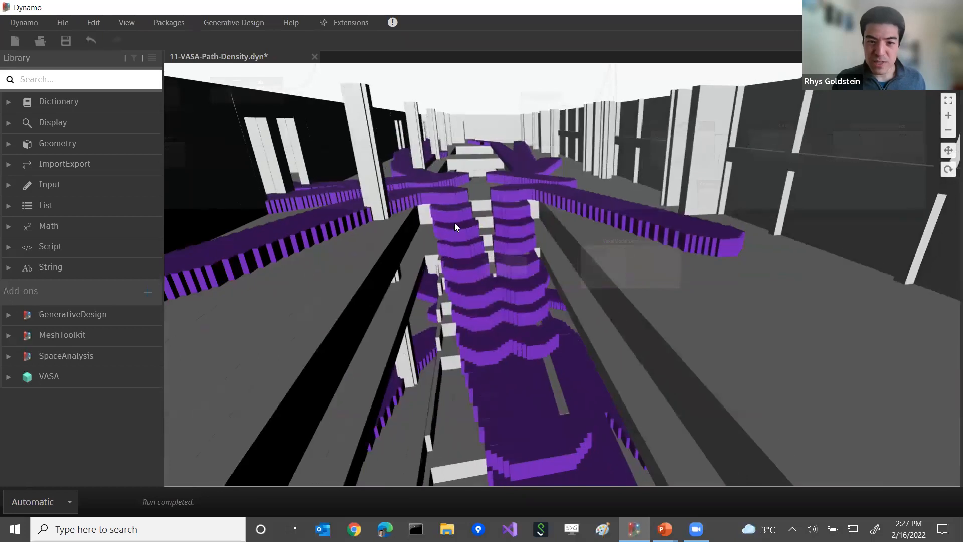
scroll(497, 284, "up", 6)
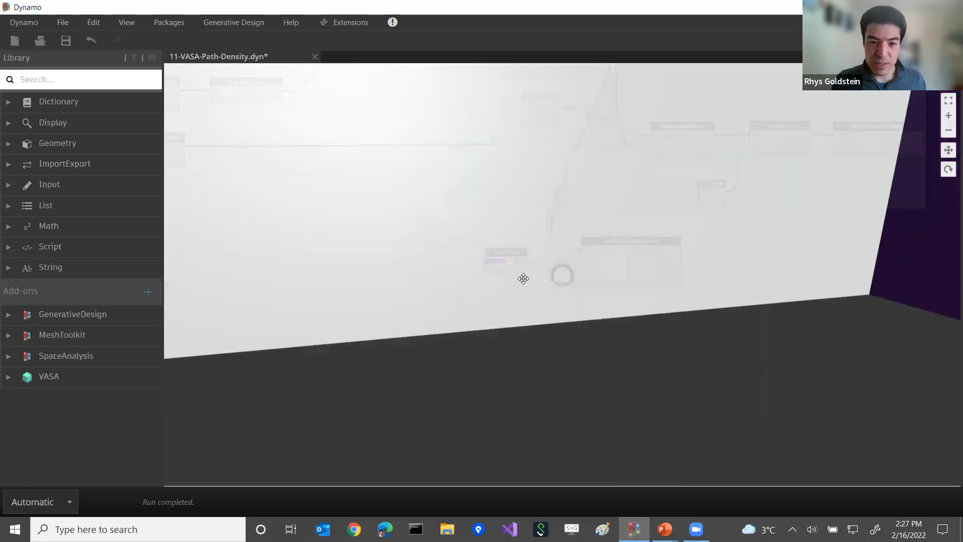
middle_click_drag(523, 276, 513, 287)
right_click_drag(513, 286, 517, 249)
right_click_drag(501, 192, 484, 180)
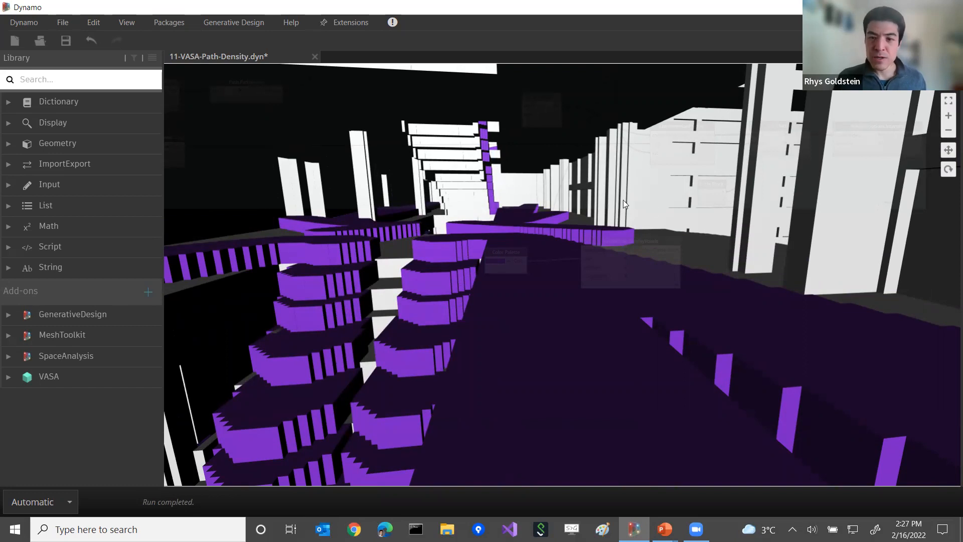
Step: Connect the DistanceField.ReachableVoxels output to the VoxelModel.DisplayVoxels node's voxelModel input
key("ctrl+b")
middle_click_drag(774, 259, 487, 278)
scroll(726, 284, "down", 4)
middle_click_drag(725, 283, 808, 307)
scroll(553, 180, "up", 3)
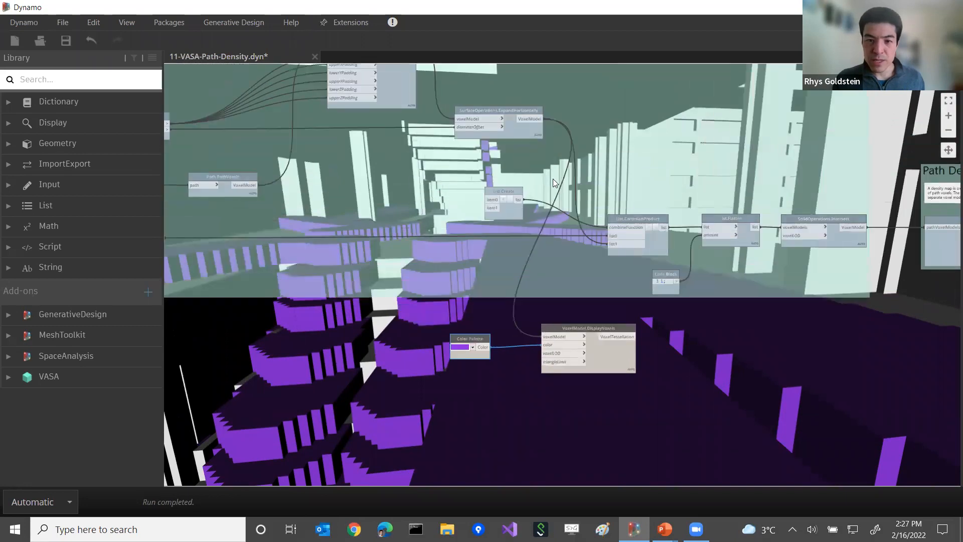
scroll(553, 183, "up", 2)
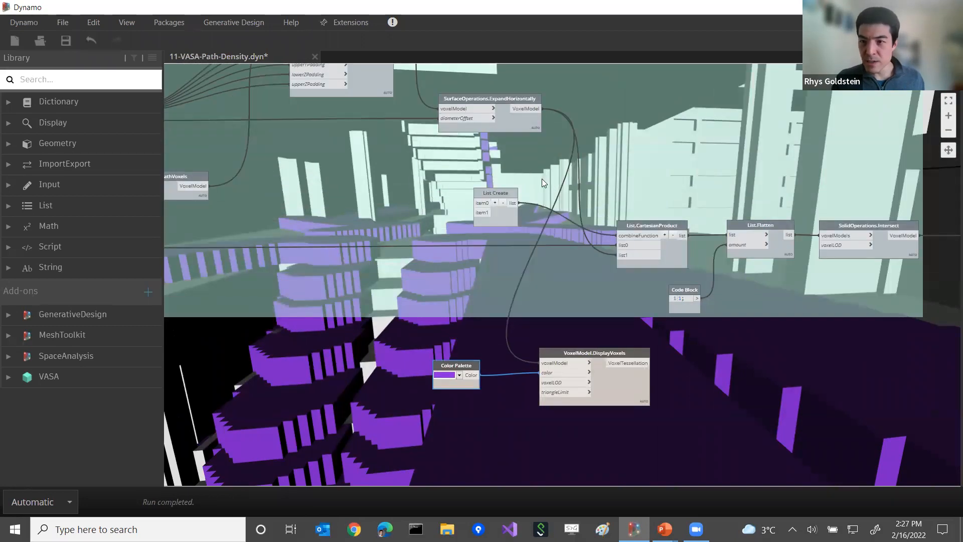
scroll(537, 175, "down", 4)
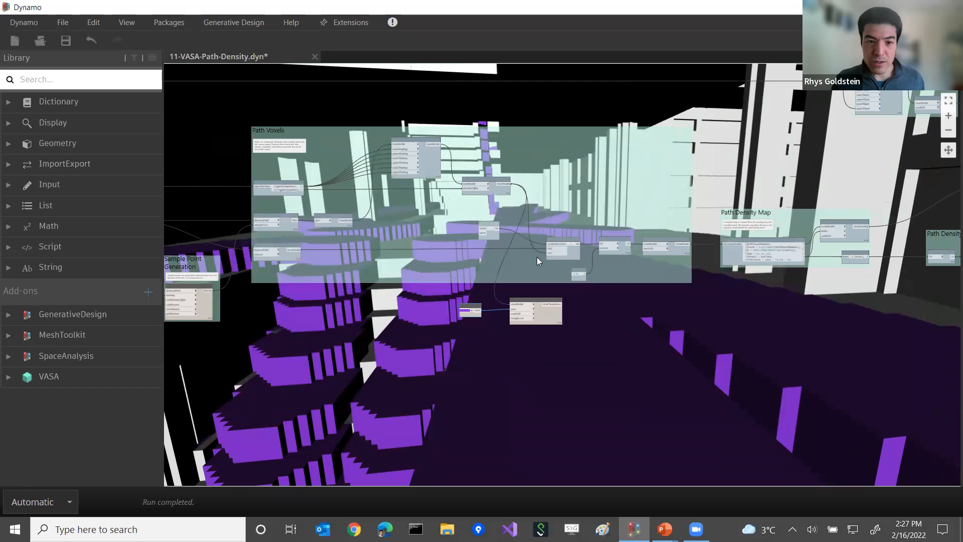
scroll(494, 217, "up", 5)
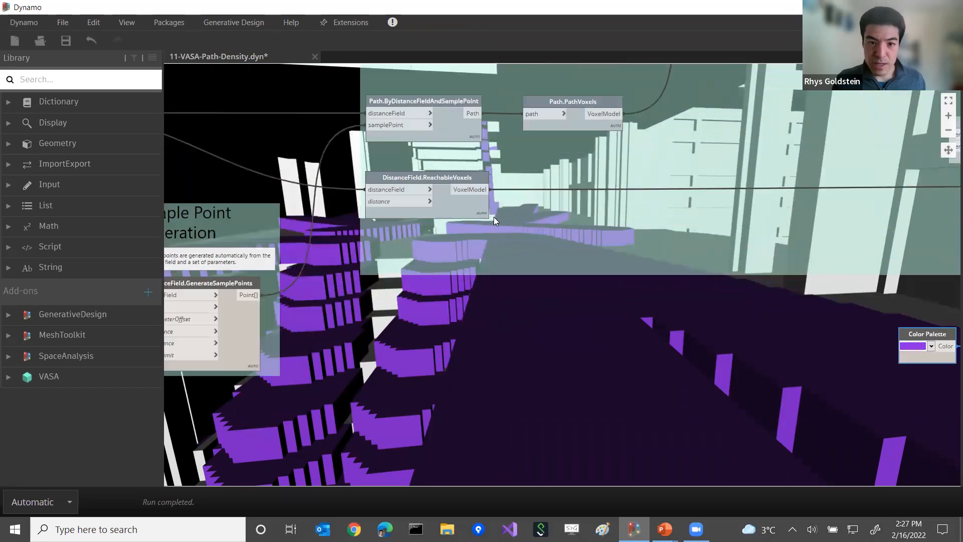
left_click(469, 191)
middle_click_drag(644, 273, 463, 225)
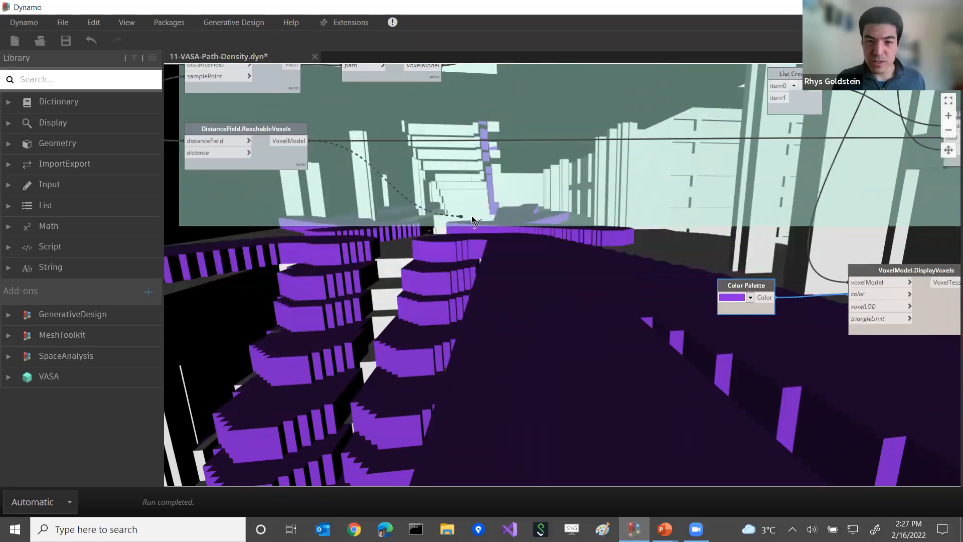
middle_click_drag(732, 228, 665, 204)
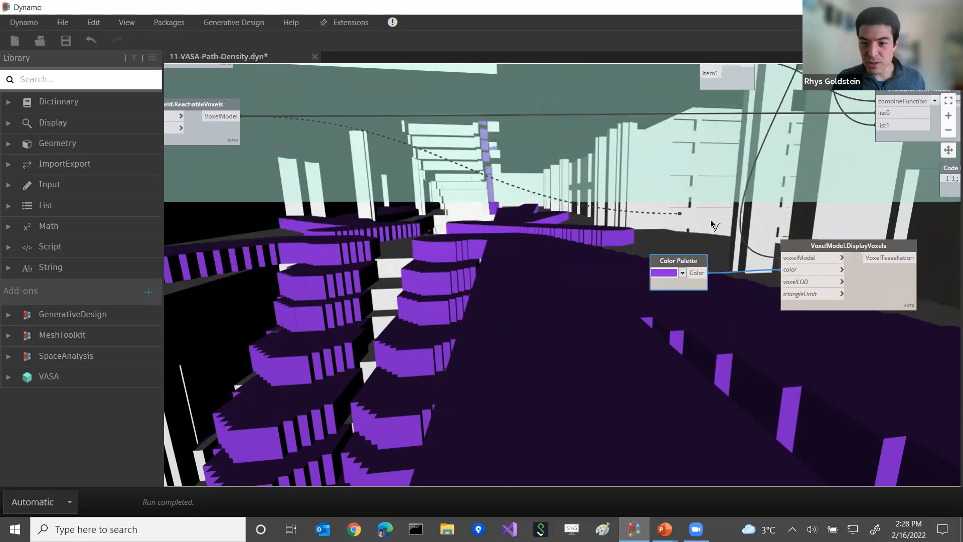
left_click(807, 258)
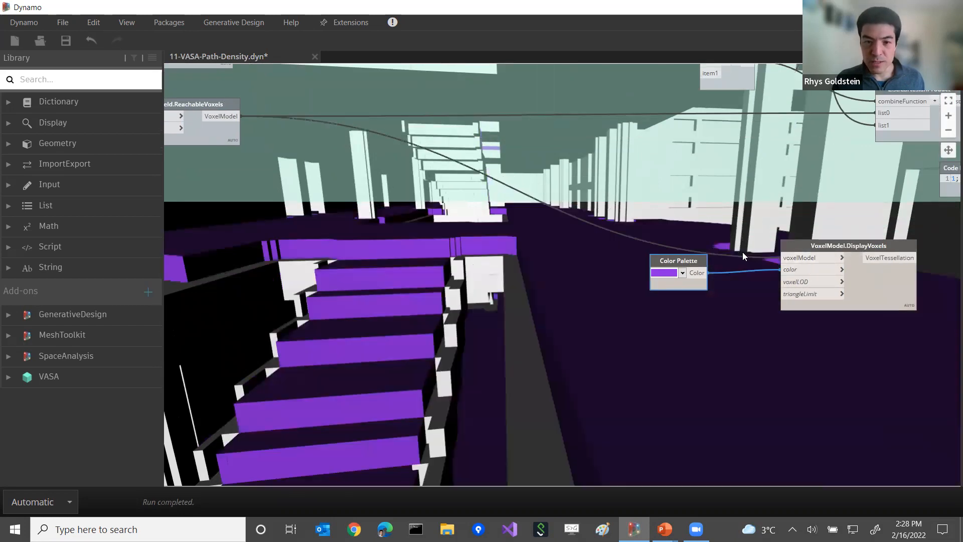
Step: Reconnect the SurfaceOperations.ExpandHorizontally output to the DisplayVoxels node's voxelModel input in place of the reachable voxels
scroll(615, 153, "down", 5)
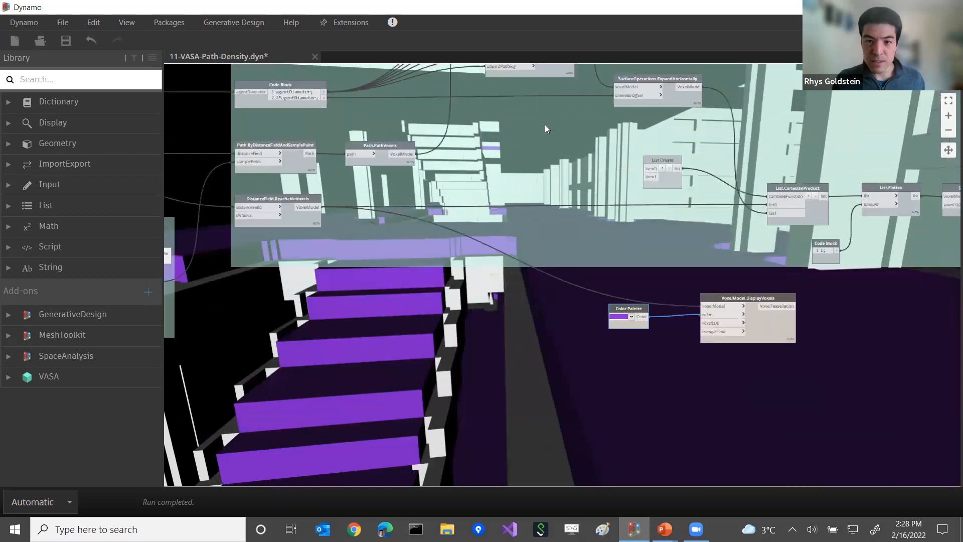
middle_click_drag(582, 141, 534, 127)
middle_click_drag(546, 227, 544, 263)
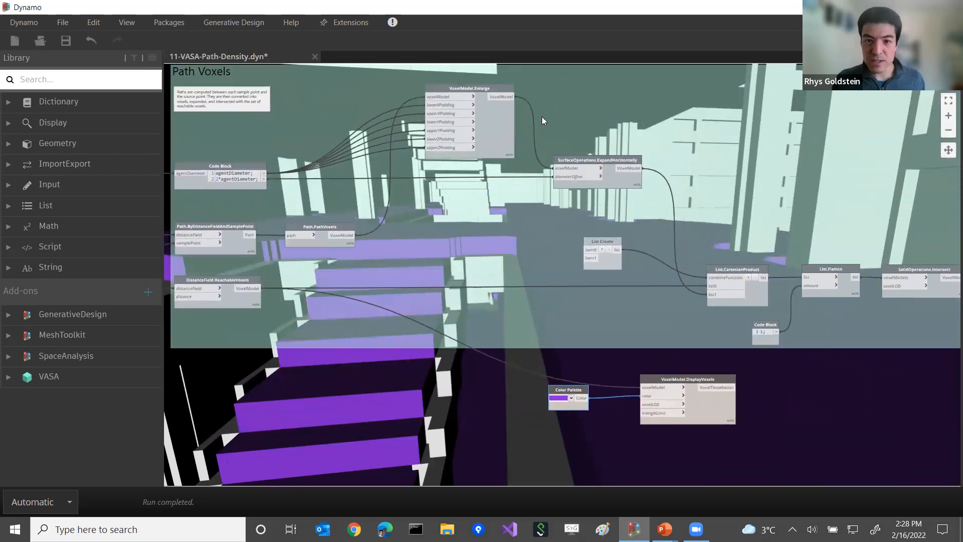
left_click(629, 168)
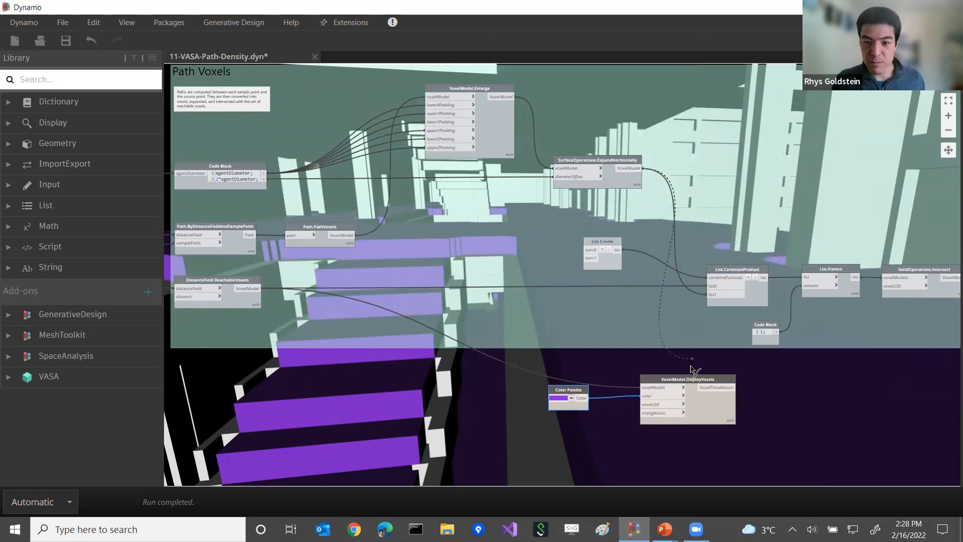
left_click(657, 387)
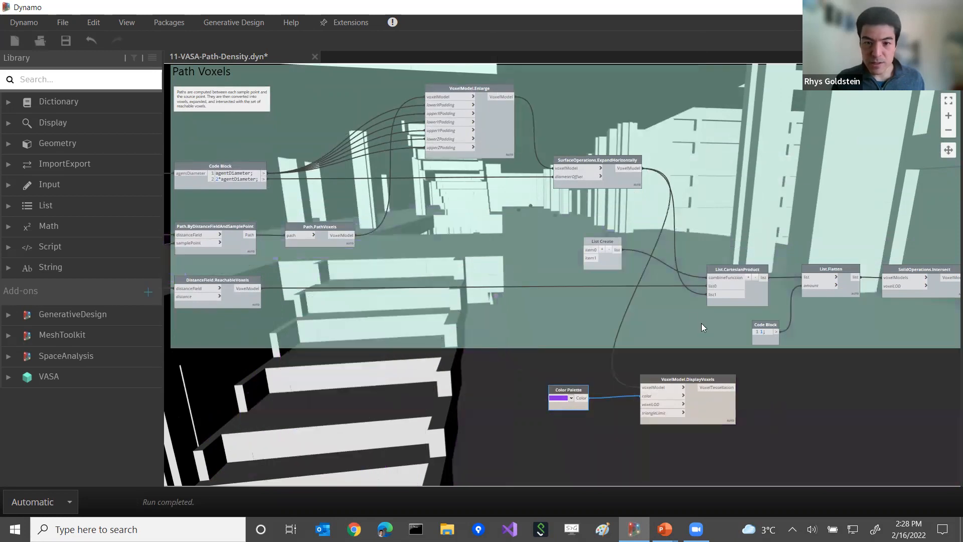
Step: Move the VoxelModel.DisplayVoxels and Color Palette nodes further along the graph, below the SolidOperations.Intersect node
middle_click_drag(768, 375, 620, 229)
left_click_drag(569, 264, 873, 269)
left_click_drag(420, 263, 688, 261)
middle_click_drag(782, 212, 681, 230)
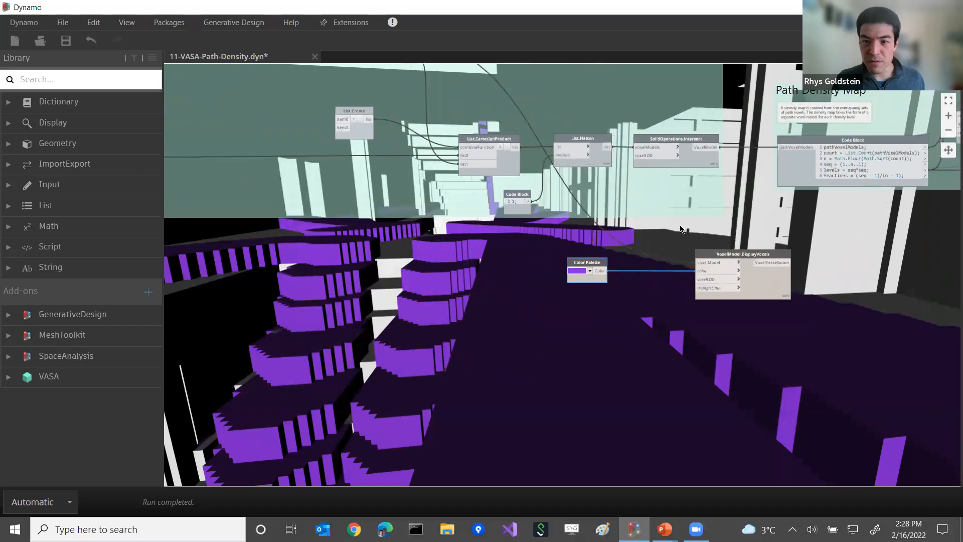
Step: Connect the SolidOperations.Intersect output to DisplayVoxels' voxelModel input, and shift DisplayVoxels and Color Palette slightly towards the Path Density Map group
left_click(715, 147)
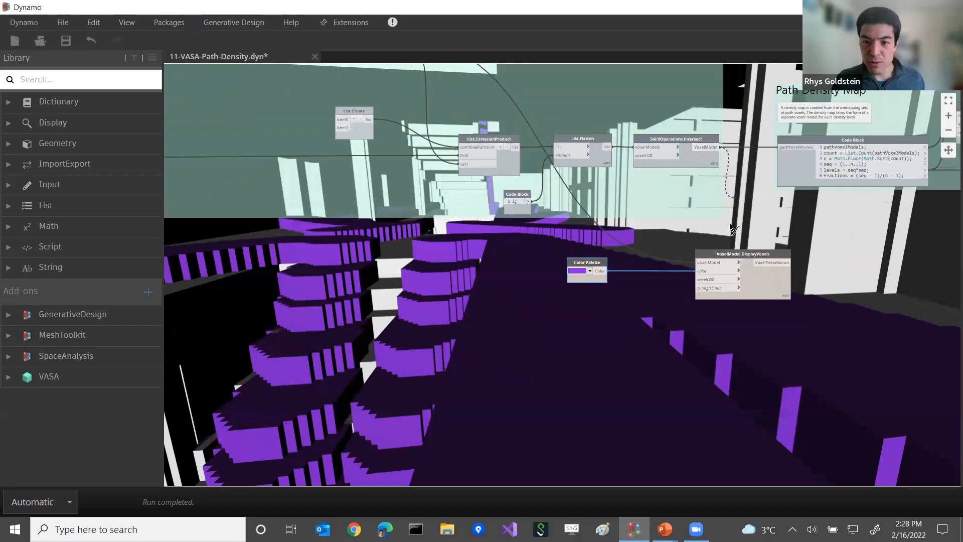
left_click(712, 264)
left_click_drag(772, 284, 810, 281)
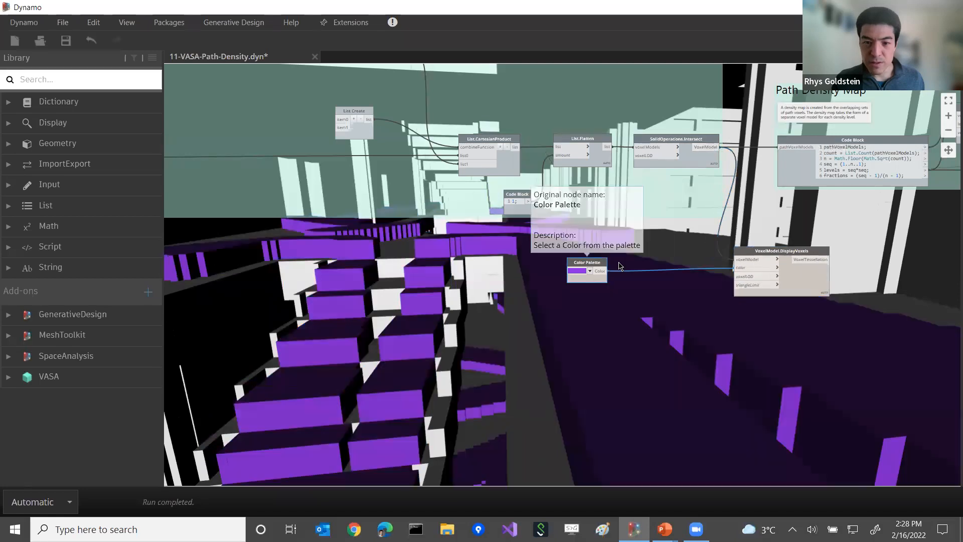
left_click_drag(591, 262, 647, 260)
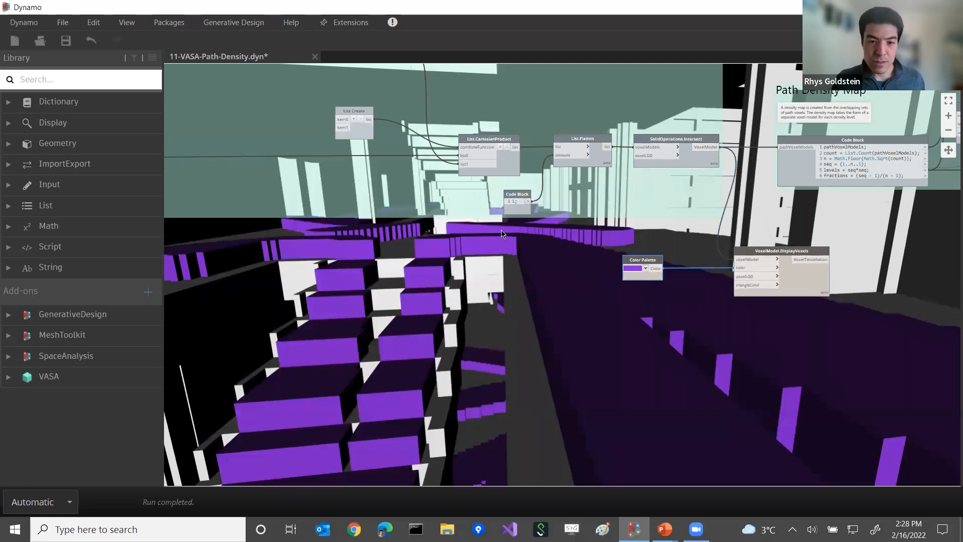
key("ctrl+b")
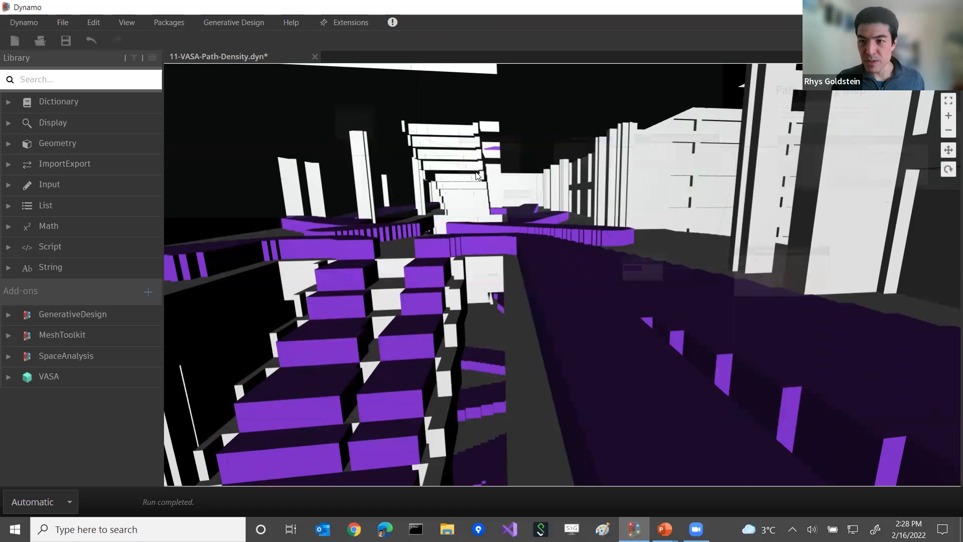
key("ctrl+b")
left_click_drag(756, 251, 776, 250)
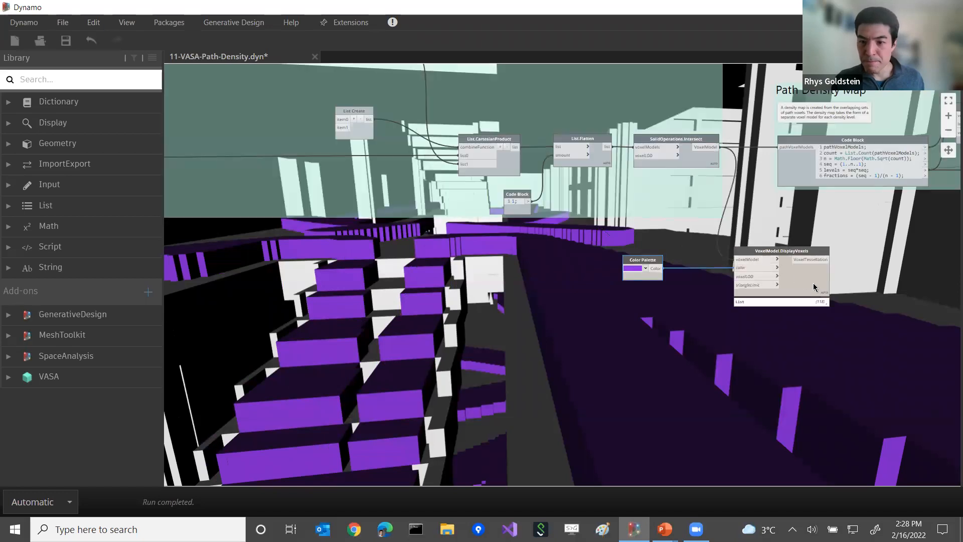
left_click(651, 277)
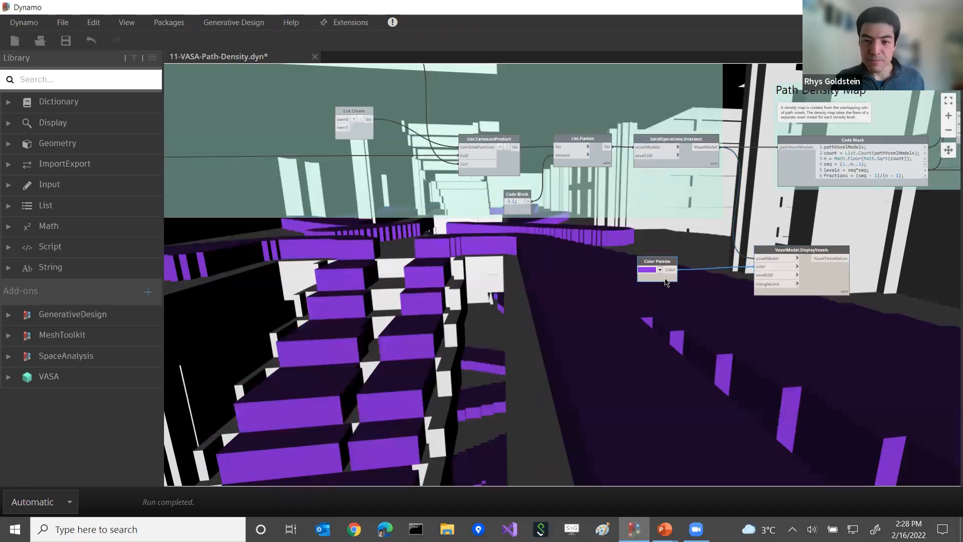
Step: Inspect the output lists of the SolidOperations.Intersect and List.CartesianProduct nodes and how List.Flatten links them
scroll(622, 284, "up", 3)
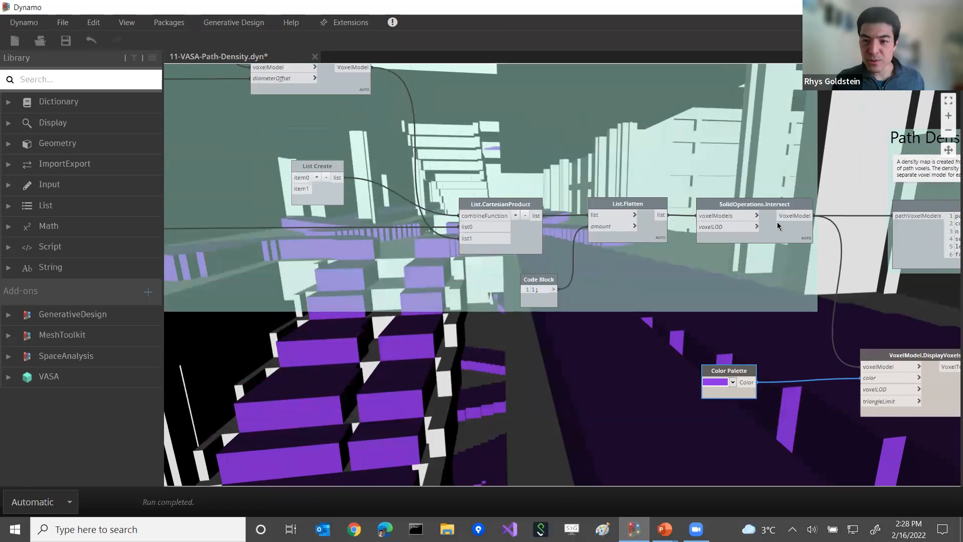
mouse_move(795, 237)
mouse_move(812, 255)
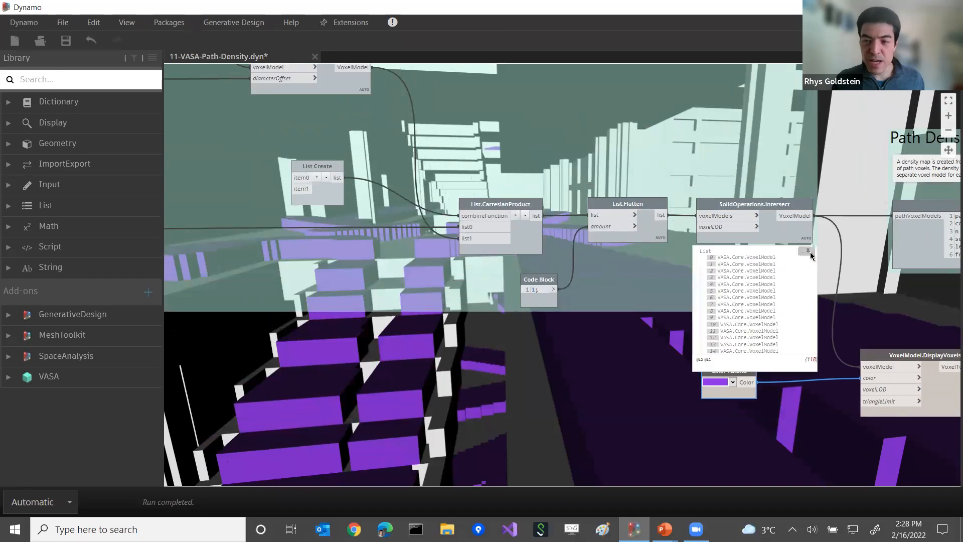
middle_click_drag(440, 144, 491, 179)
scroll(558, 218, "up", 2)
middle_click_drag(579, 309, 574, 244)
mouse_move(579, 257)
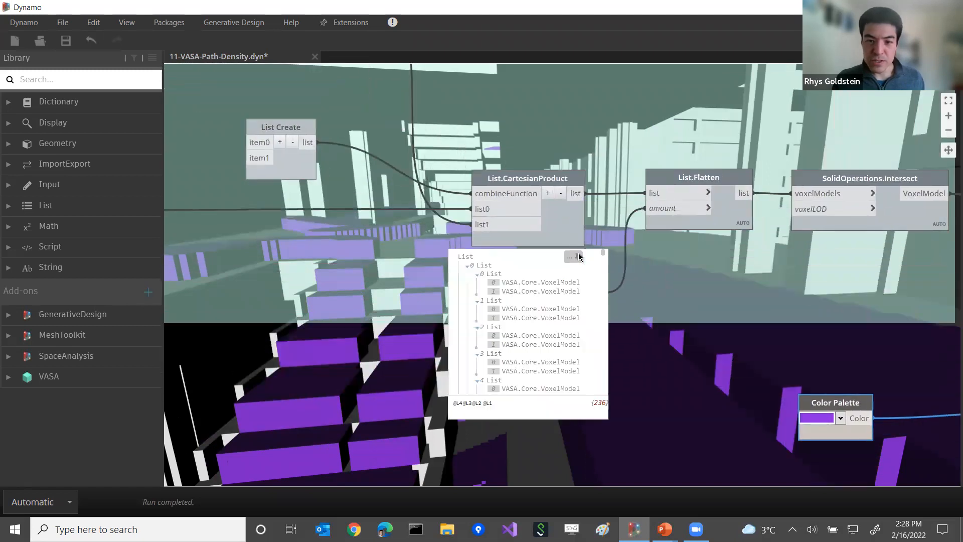
mouse_move(744, 241)
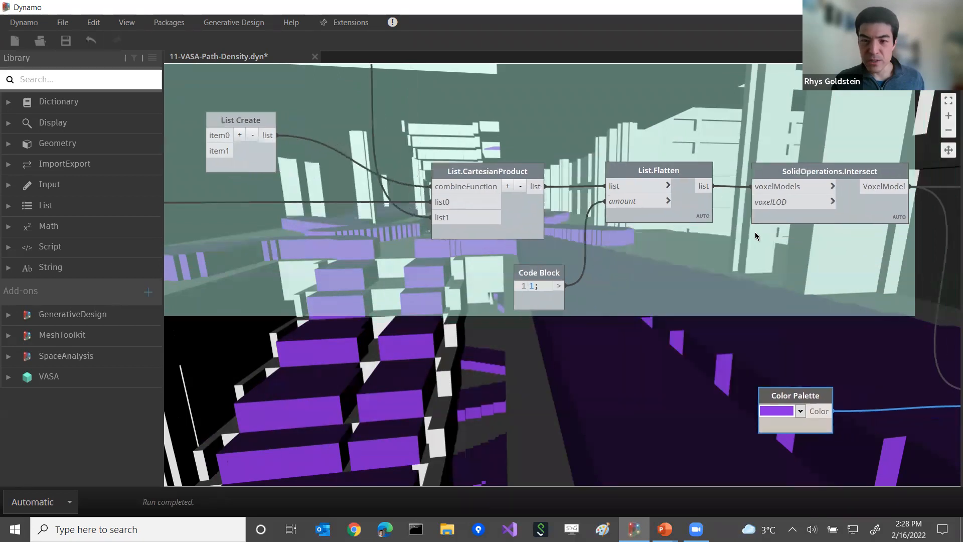
Step: Pin the SolidOperations.Intersect node's output list preview open on the graph
middle_click_drag(860, 249, 739, 237)
scroll(633, 294, "down", 3)
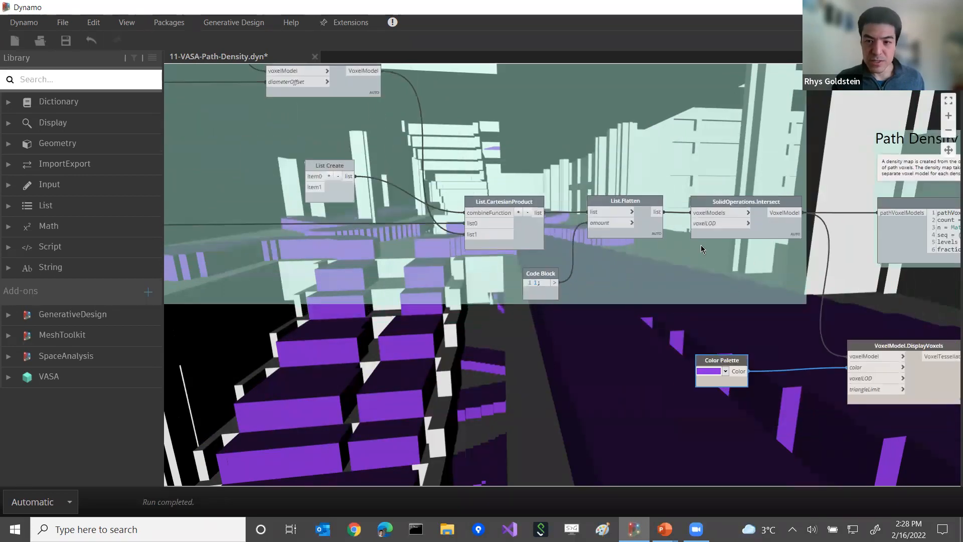
middle_click_drag(602, 202, 574, 221)
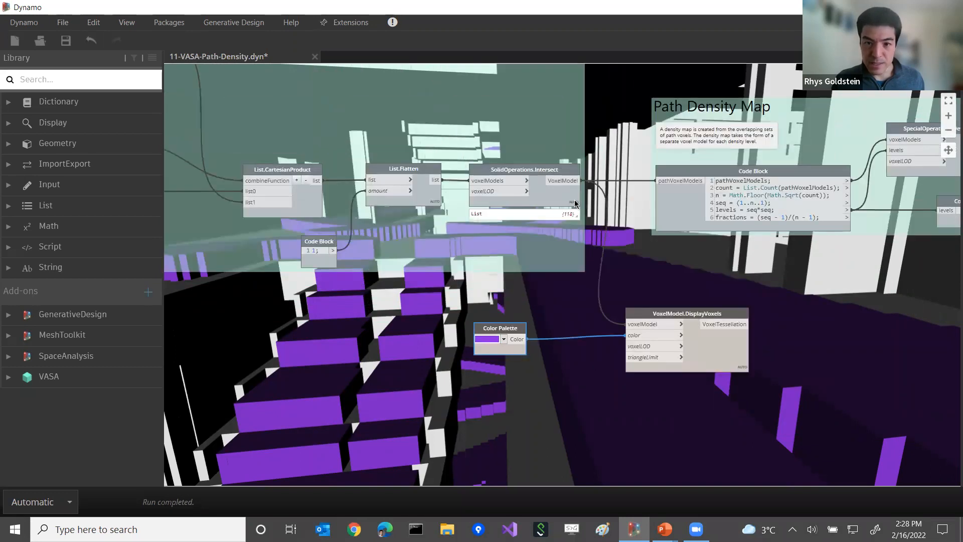
left_click(575, 216)
left_click(575, 215)
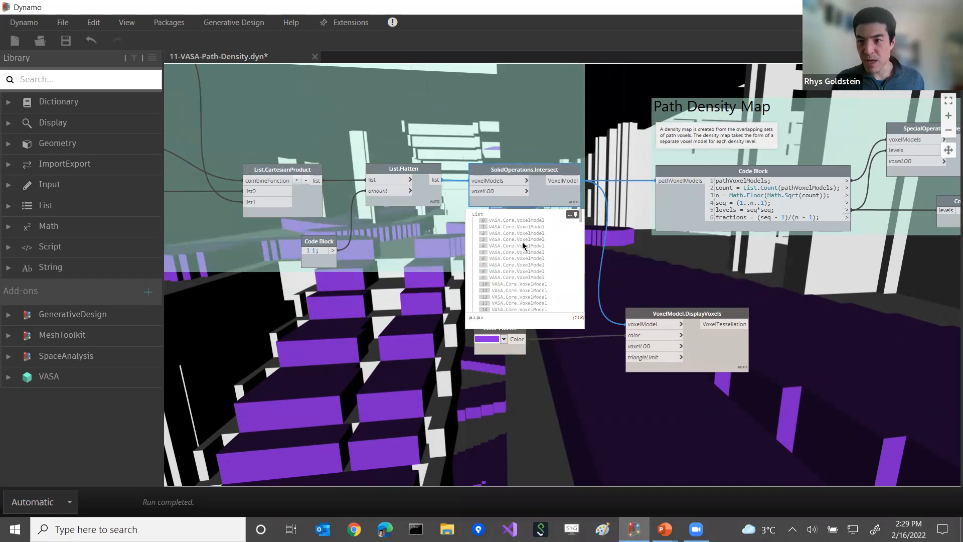
Step: Examine the intersected path voxels across the whole building from above in the 3D geometry view
key("ctrl+b")
right_click_drag(547, 135, 552, 161)
scroll(576, 280, "down", 10)
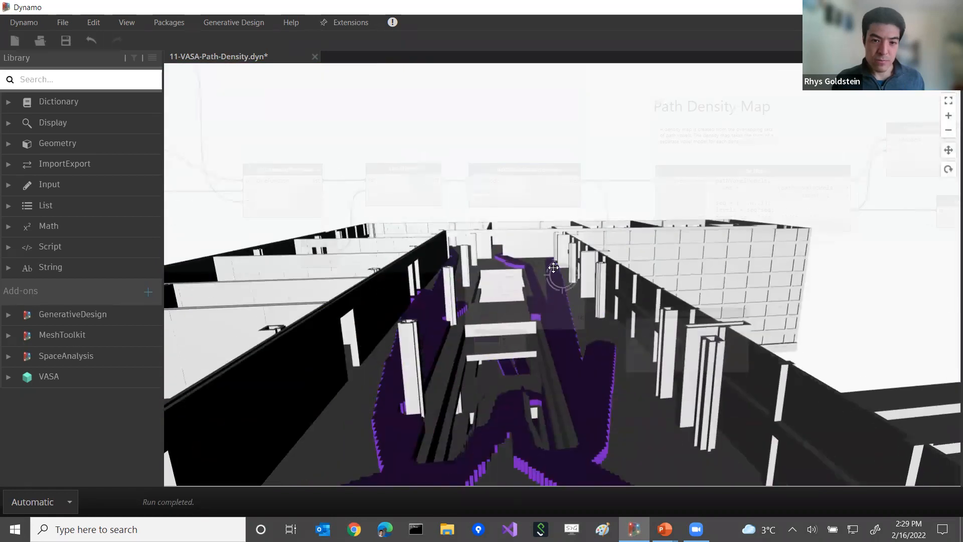
right_click_drag(513, 281, 593, 278)
Step: Turn off the geometry preview of the DisplayVoxels node that shows the purple intersected path voxels
key("ctrl+b")
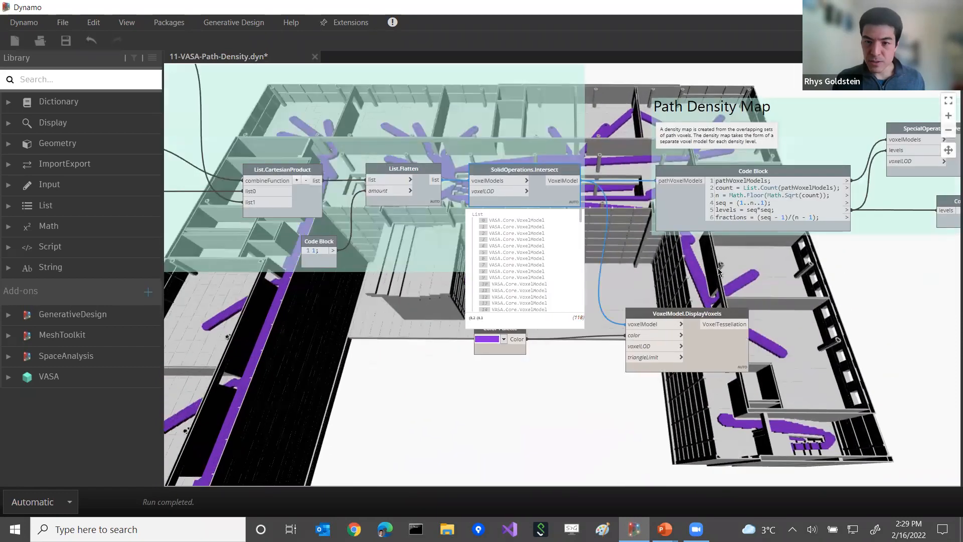
scroll(612, 267, "down", 2)
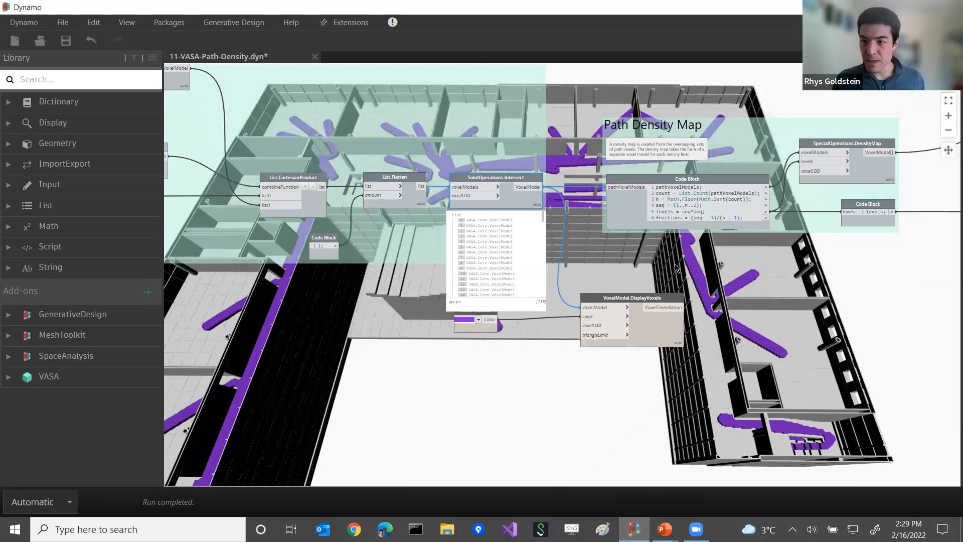
scroll(609, 274, "right", 10)
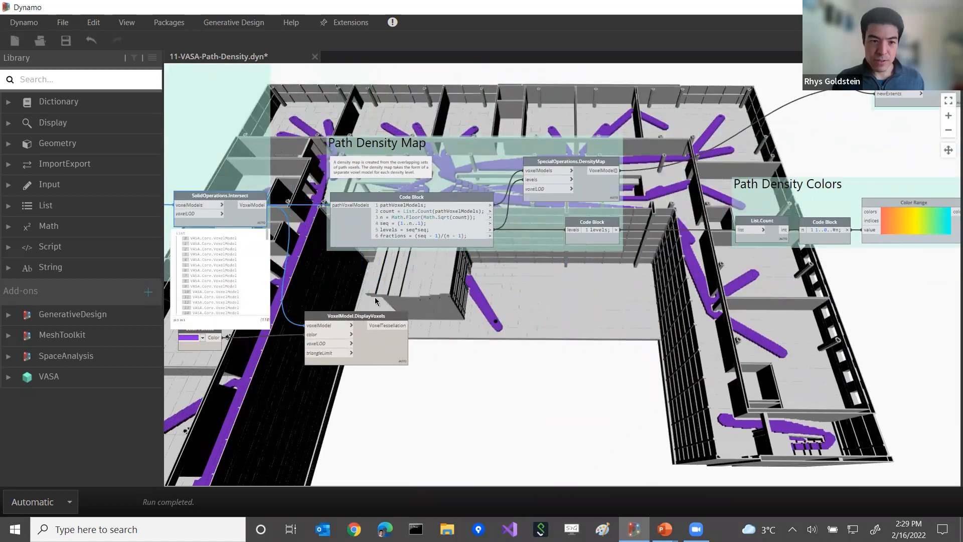
right_click(388, 342)
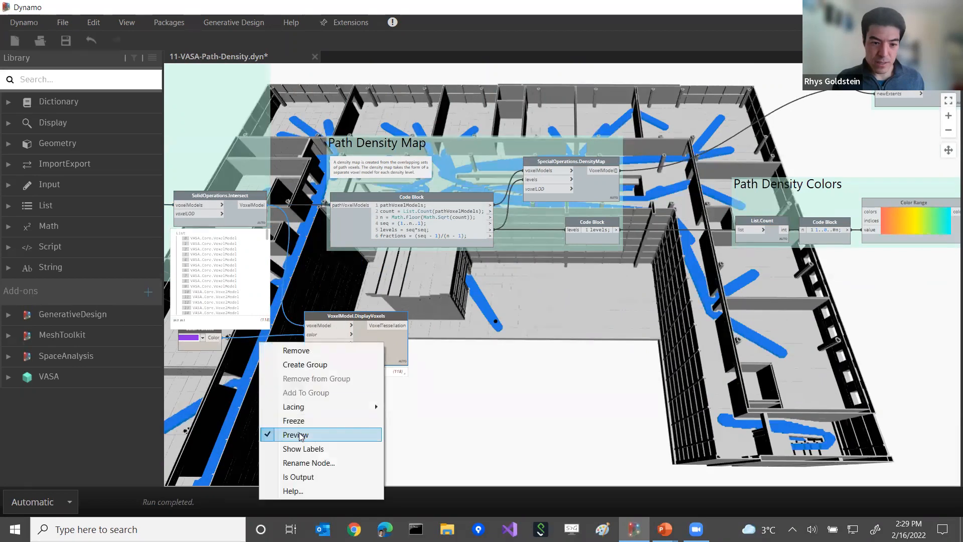
left_click(292, 432)
Step: Turn on the geometry preview of the DisplayVoxels node in the Display Path Density Map group
scroll(855, 192, "right", 9)
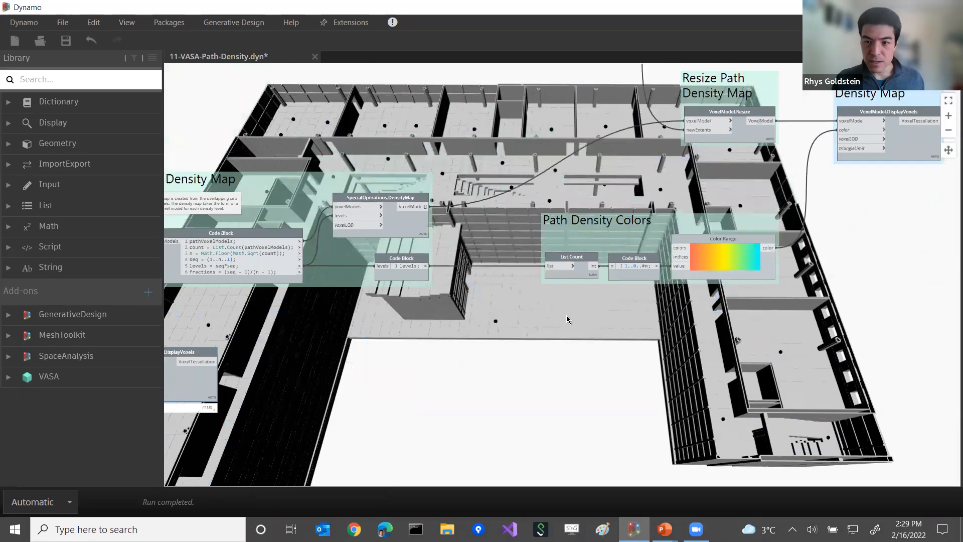
right_click(848, 178)
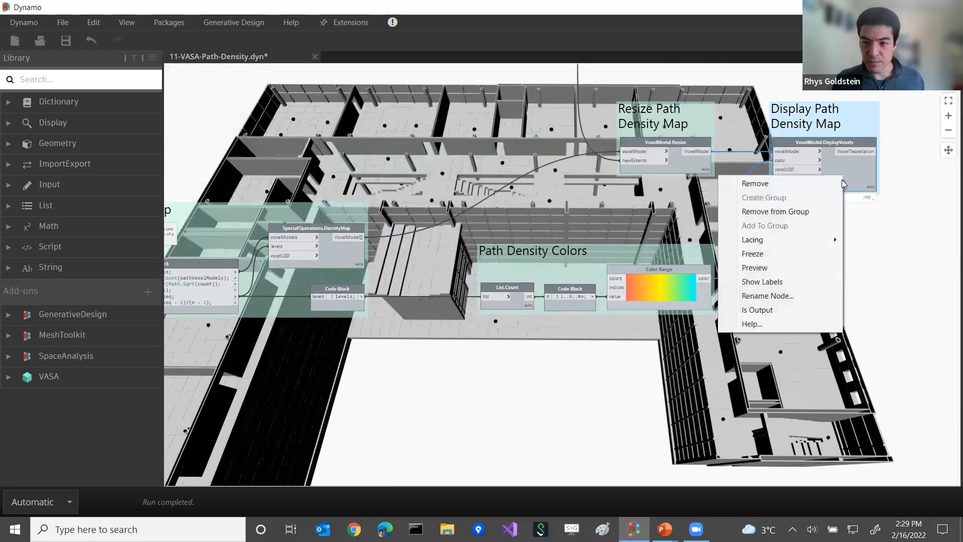
left_click(755, 268)
Step: Make the building voxels semi-transparent through the Building Voxel Color palette and view the path density map in 3D
scroll(552, 228, "right", 15)
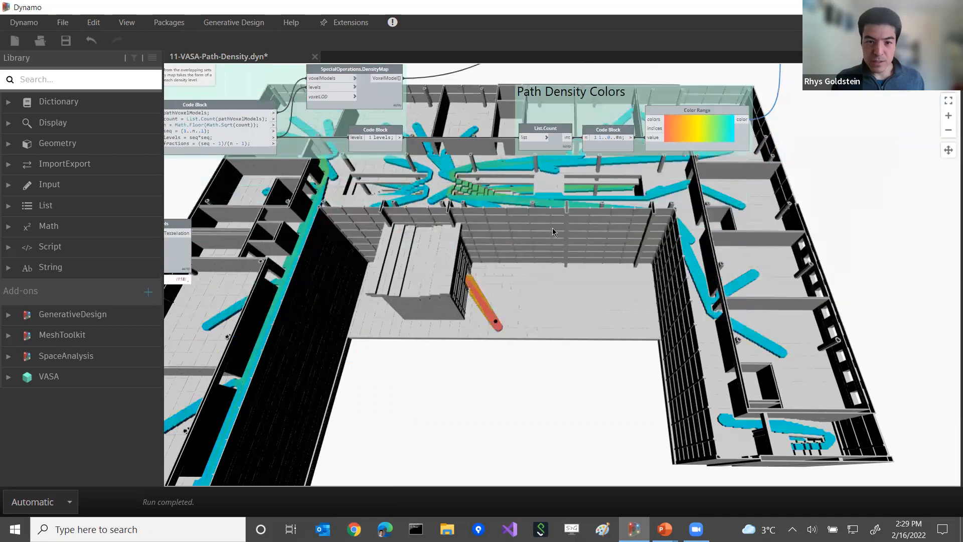
right_click_drag(510, 280, 509, 301)
right_click_drag(557, 274, 557, 271)
key("ctrl+b")
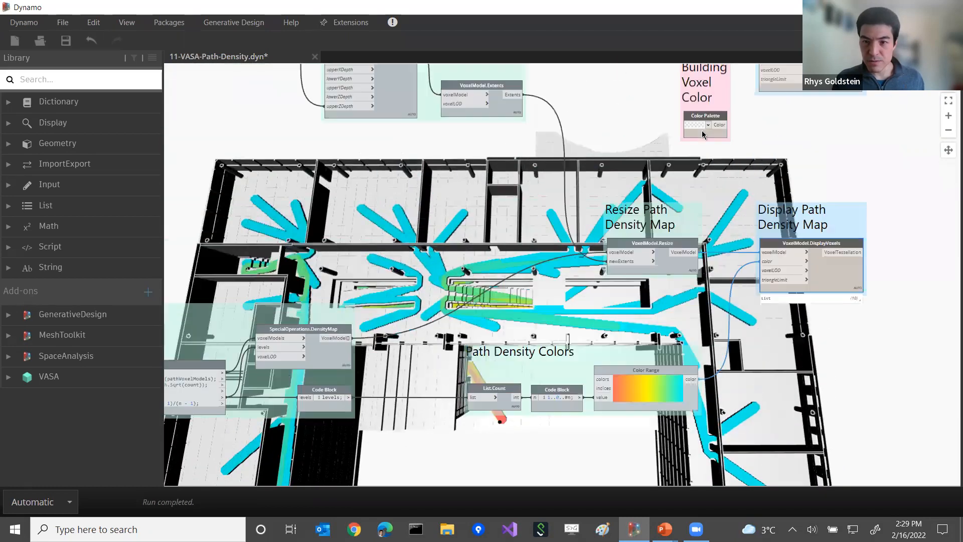
left_click_drag(691, 278, 726, 217)
middle_click_drag(587, 304, 596, 220)
key("ctrl+b")
right_click_drag(596, 220, 560, 395)
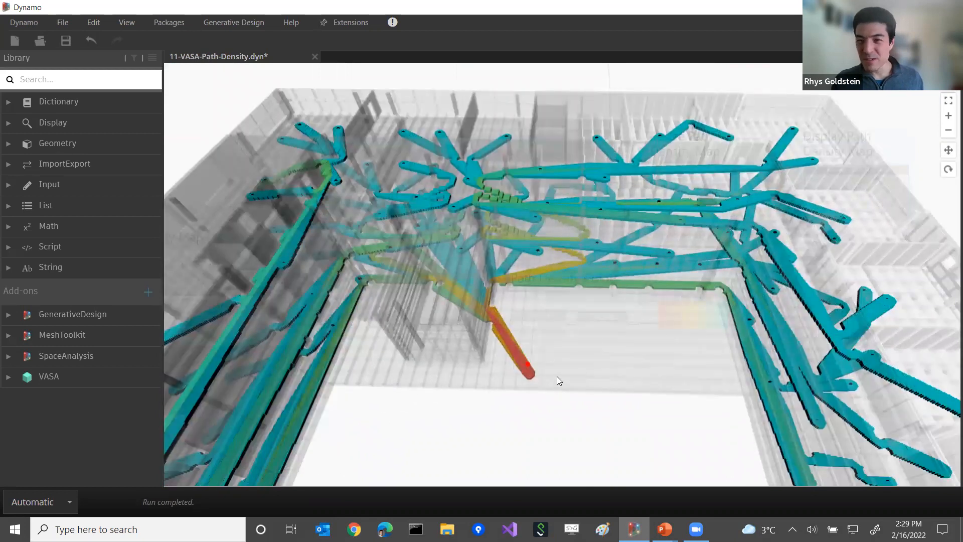
Step: Pin open the output list preview of the SpecialOperations.DensityMap node and inspect its voxel models
key("ctrl+b")
middle_click_drag(492, 262, 605, 164)
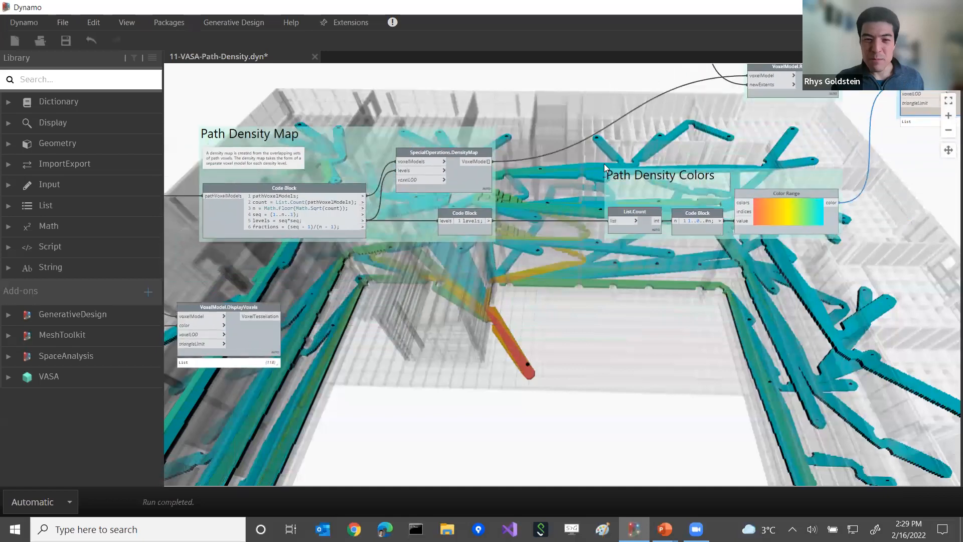
middle_click_drag(488, 177, 546, 173)
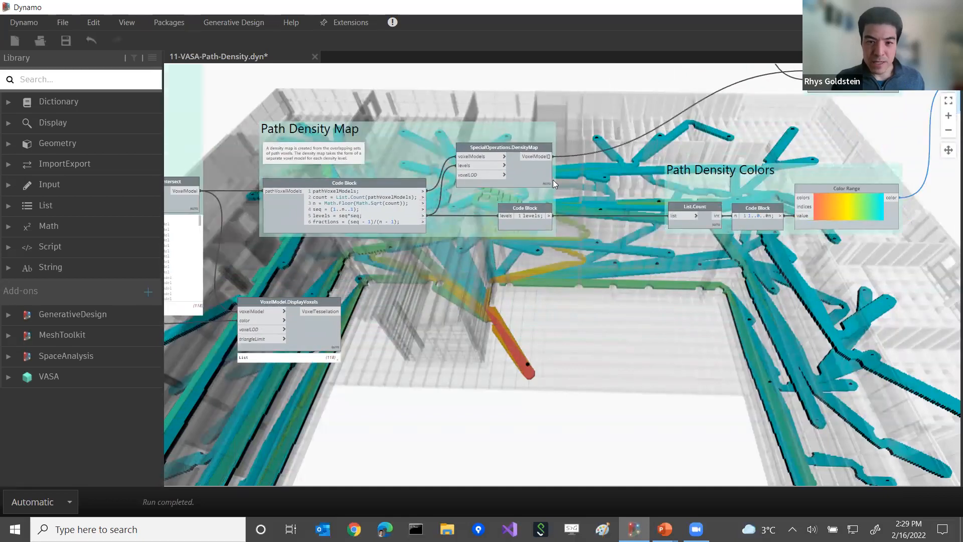
left_click(541, 179)
middle_click_drag(577, 225, 639, 203)
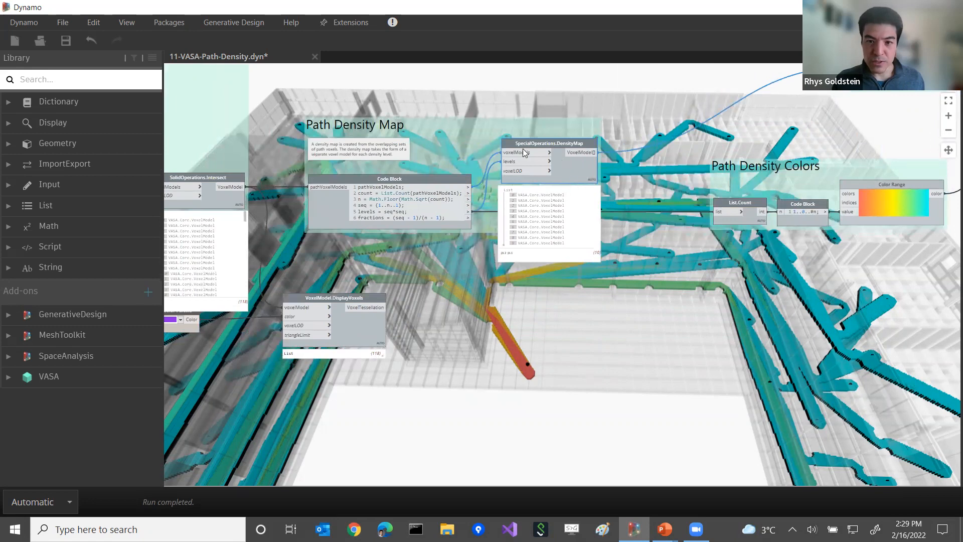
scroll(522, 149, "up", 3)
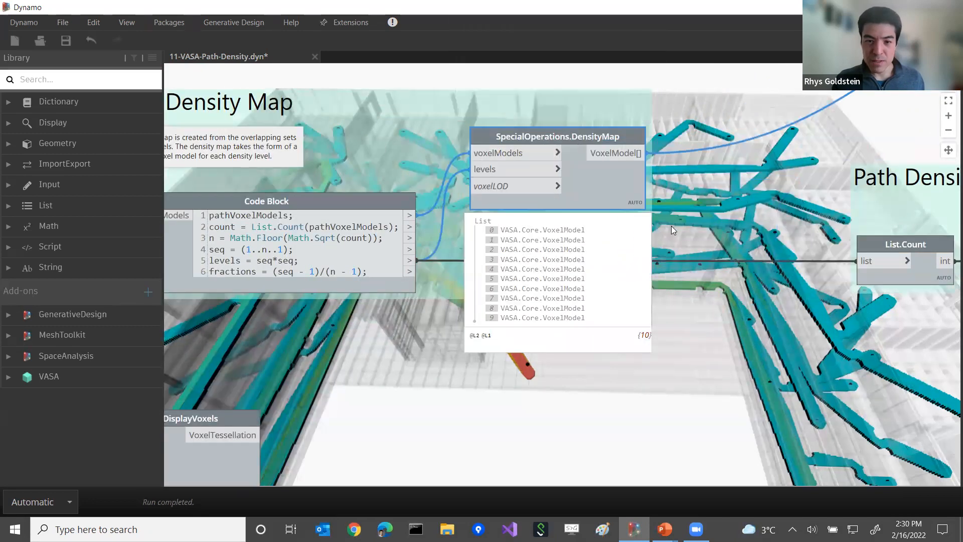
Step: Pin open the output list preview of the Color Range node in the Path Density Colors group
middle_click_drag(697, 225, 420, 261)
scroll(419, 262, "down", 1)
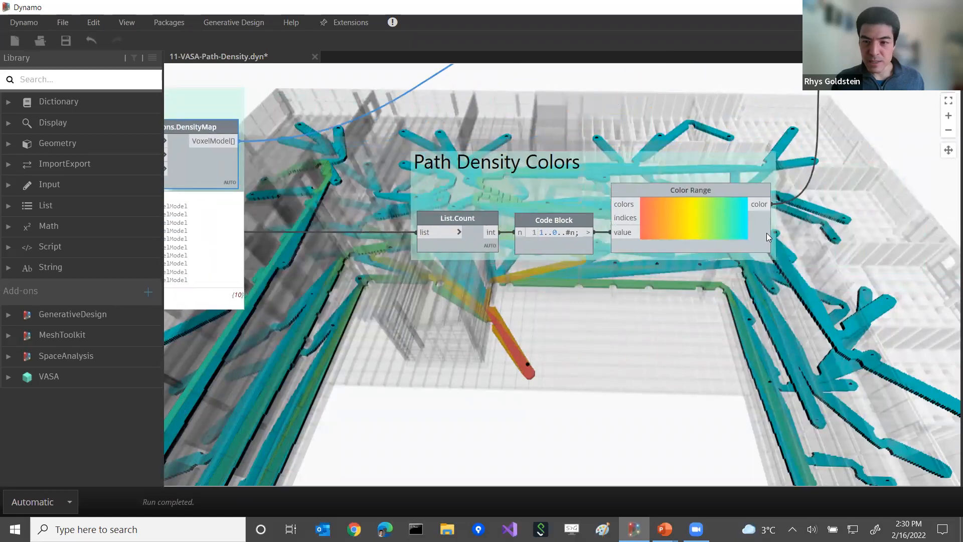
left_click(763, 263)
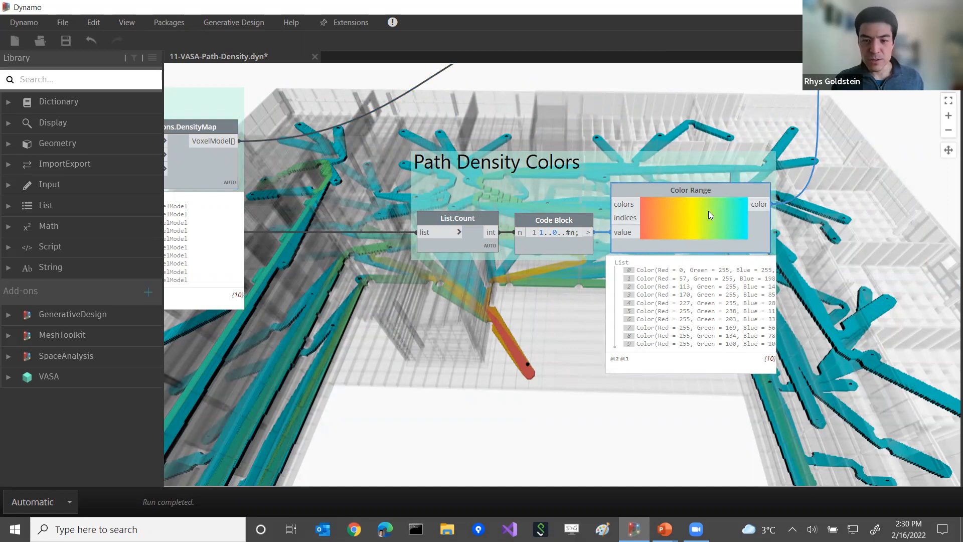
middle_click_drag(577, 326, 674, 284)
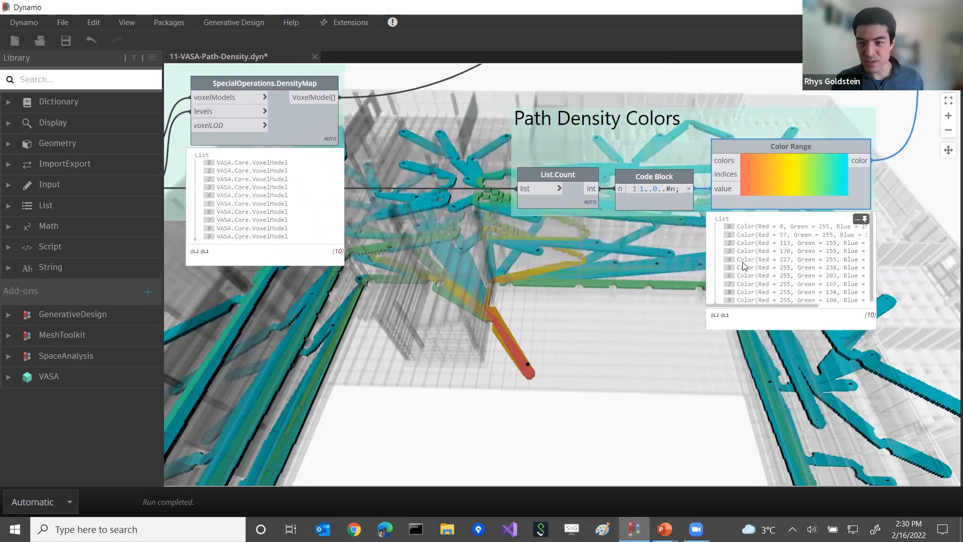
Step: Unpin the output list previews of the SolidOperations.Intersect and SpecialOperations.DensityMap nodes
middle_click_drag(582, 254, 608, 33)
scroll(561, 243, "down", 2)
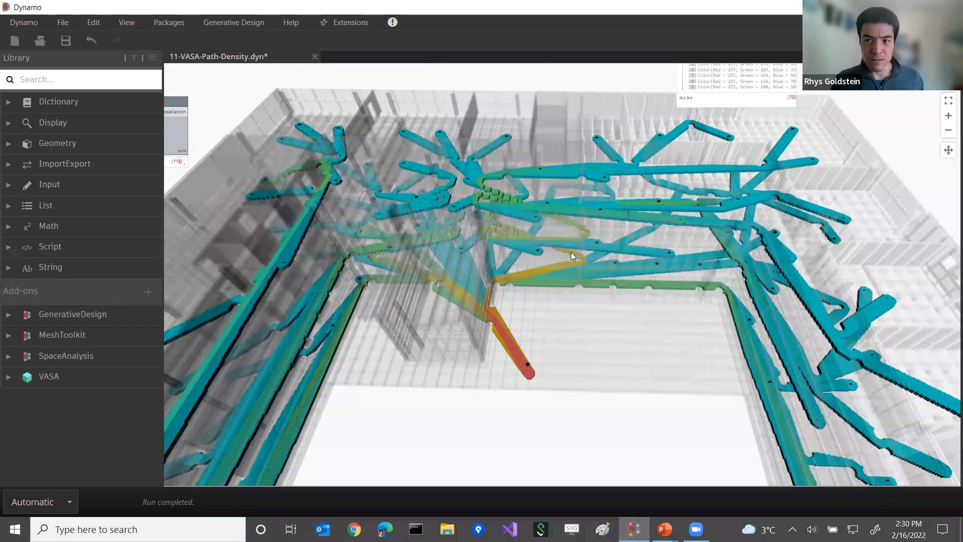
scroll(571, 252, "down", 3)
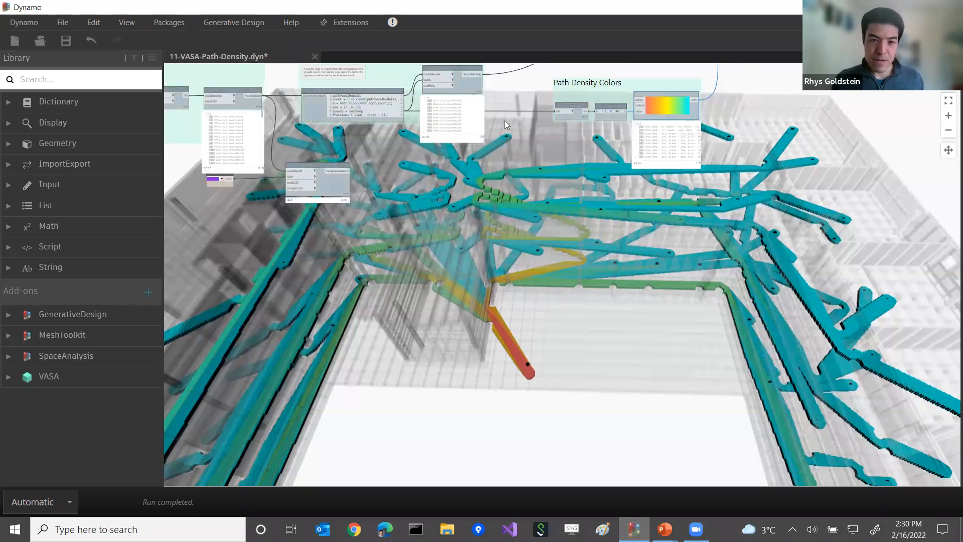
scroll(505, 121, "up", 5)
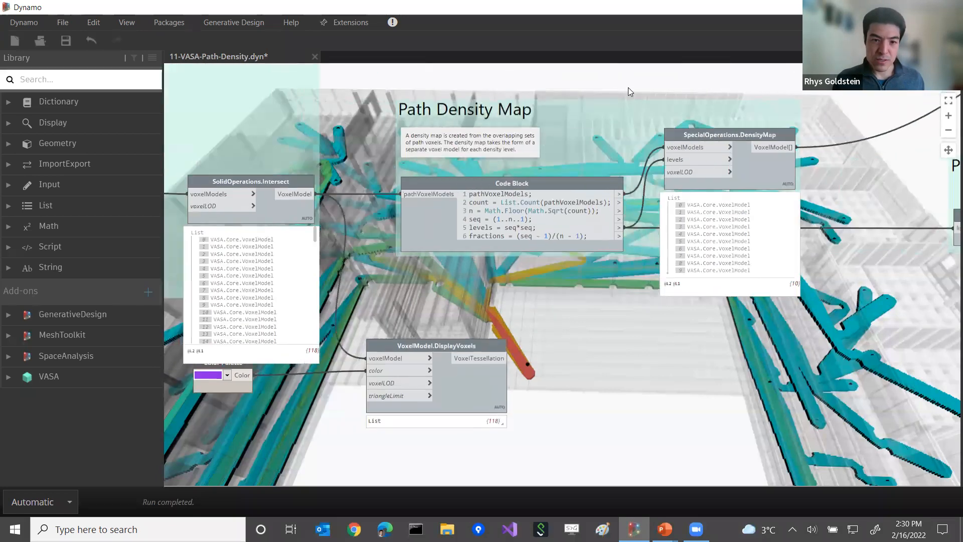
middle_click_drag(628, 87, 700, 65)
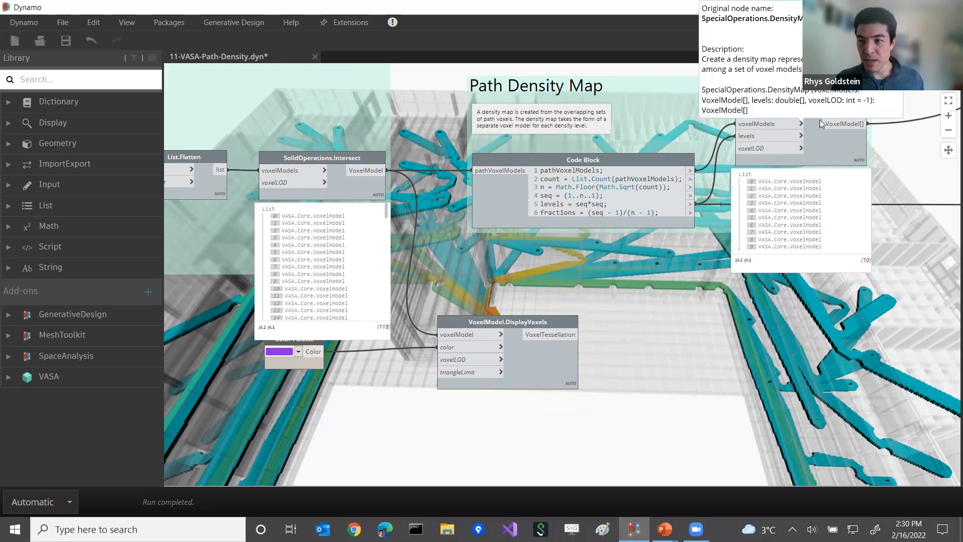
middle_click_drag(676, 289, 569, 271)
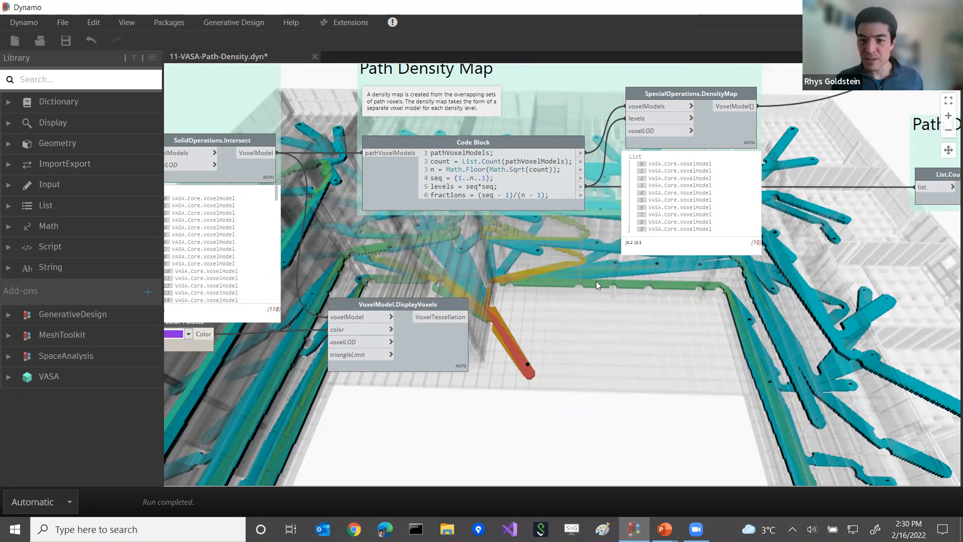
left_click(264, 176)
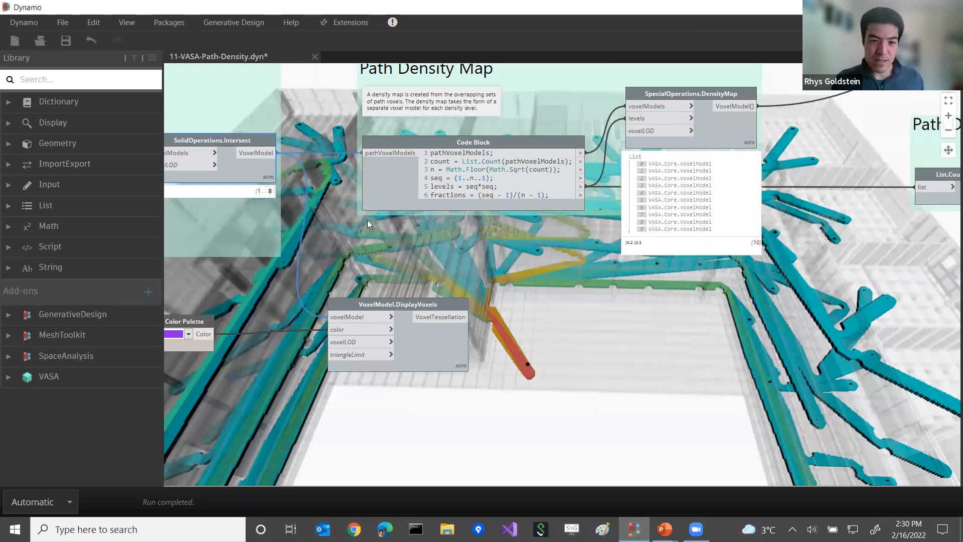
left_click(749, 158)
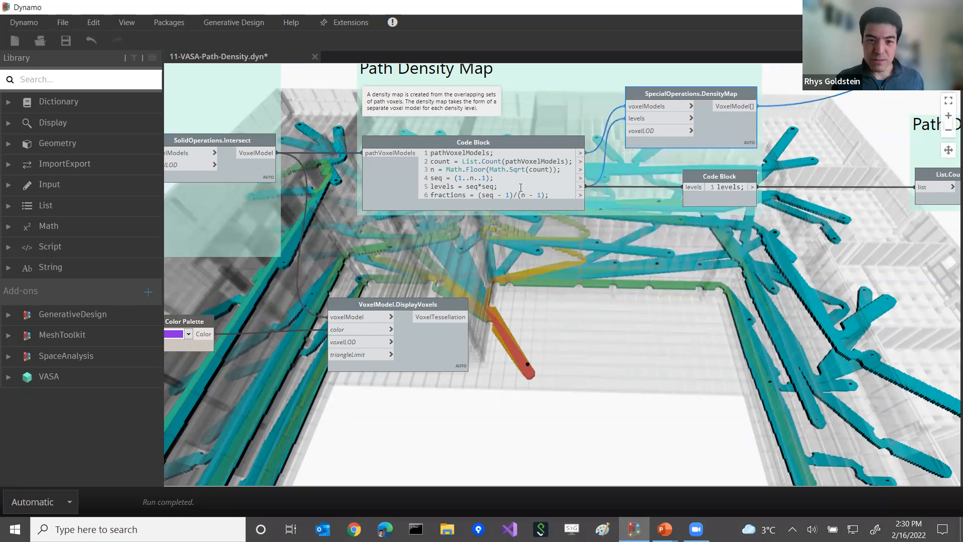
Step: Expand VASA's Operations and SpecialOperations categories in the library and read the descriptions of DensityMap and DensityMapWithWeights
scroll(373, 160, "up", 3)
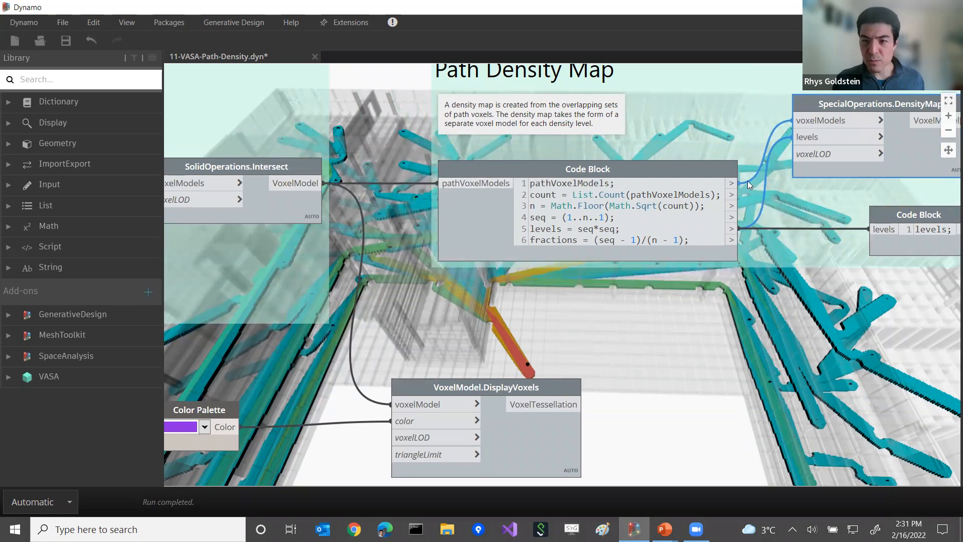
middle_click_drag(860, 307, 799, 317)
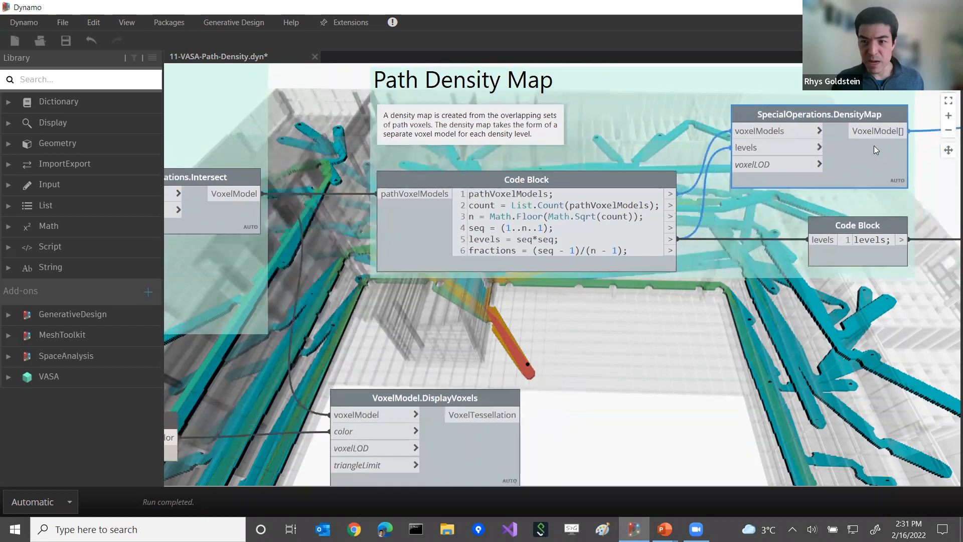
mouse_move(874, 146)
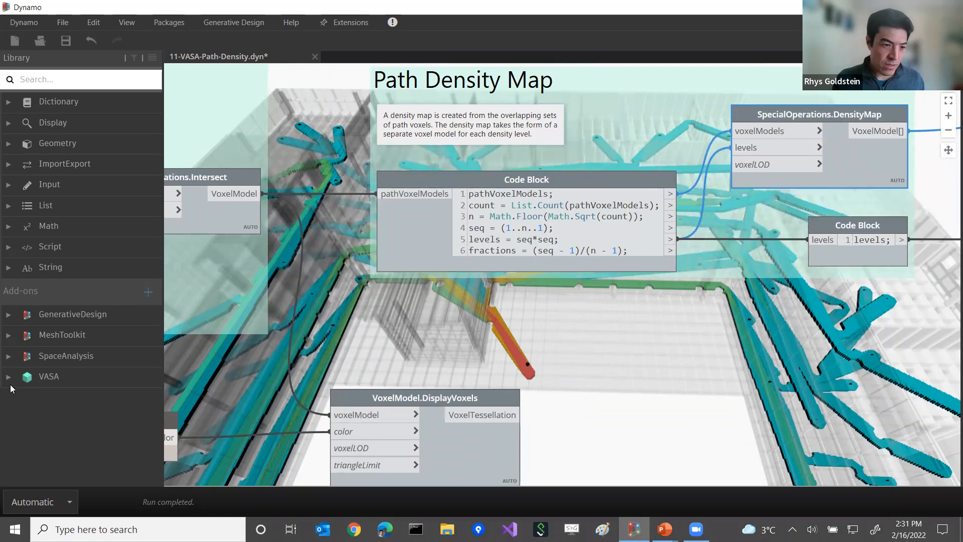
left_click(48, 380)
left_click(45, 437)
scroll(83, 387, "down", 3)
left_click(61, 397)
scroll(90, 376, "down", 1)
scroll(86, 376, "down", 1)
mouse_move(72, 380)
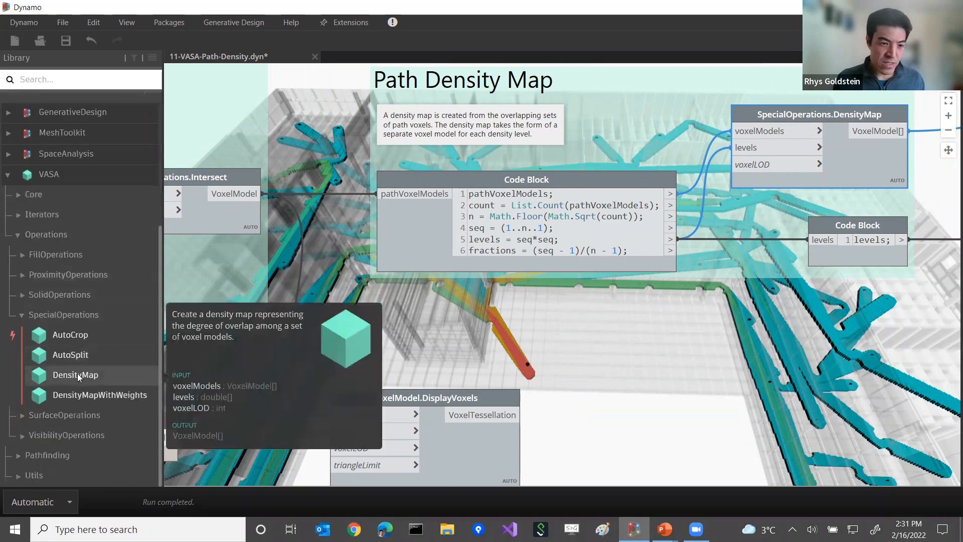
mouse_move(119, 395)
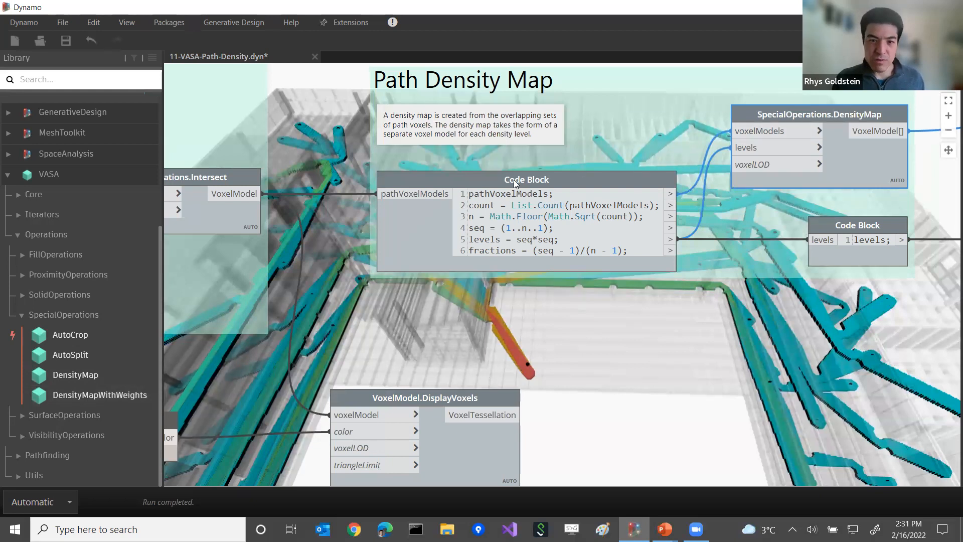
Step: Delete the line "fractions = (seq - 1)/(n - 1);" from the Path Density Map group's larger code block
mouse_move(531, 220)
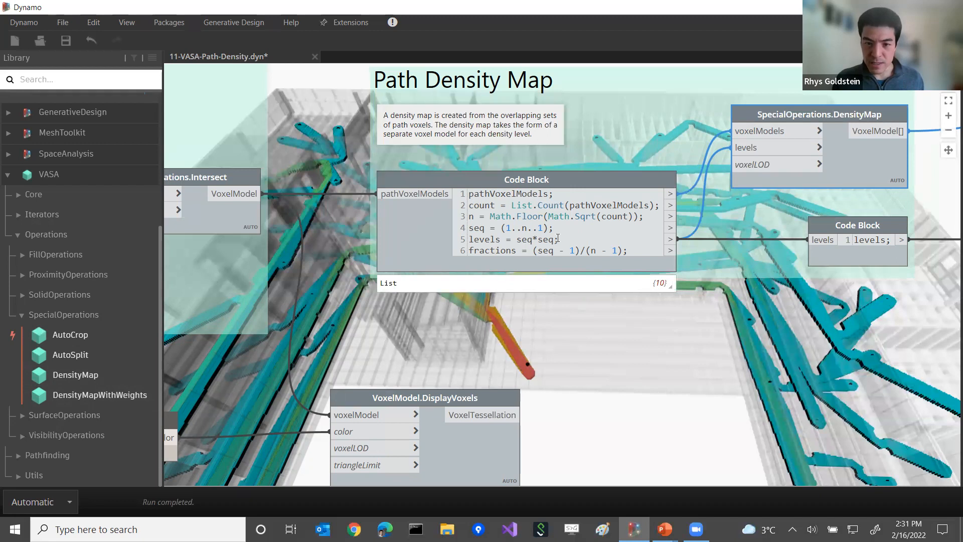
left_click_drag(469, 240, 567, 242)
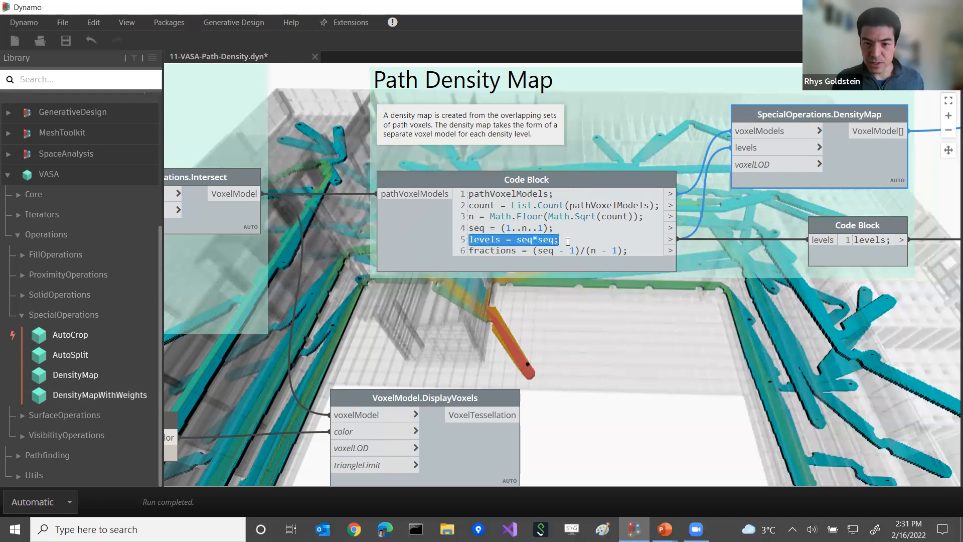
left_click(637, 251)
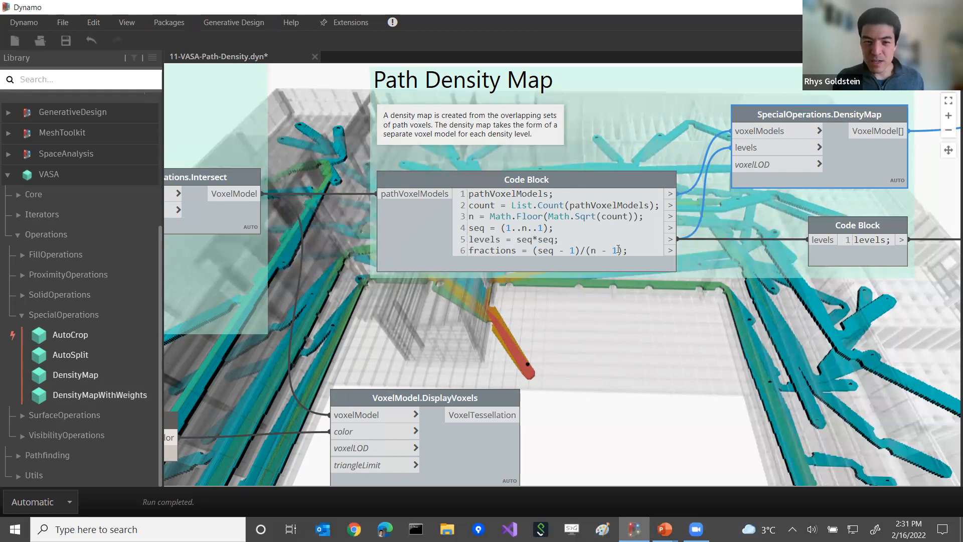
scroll(753, 304, "up", 1)
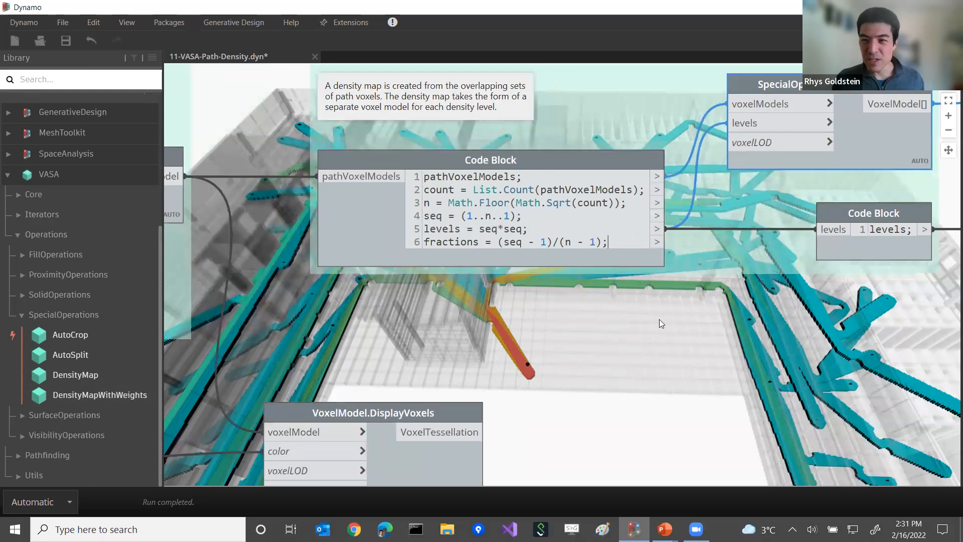
key("shift+Up")
key("BackSpace")
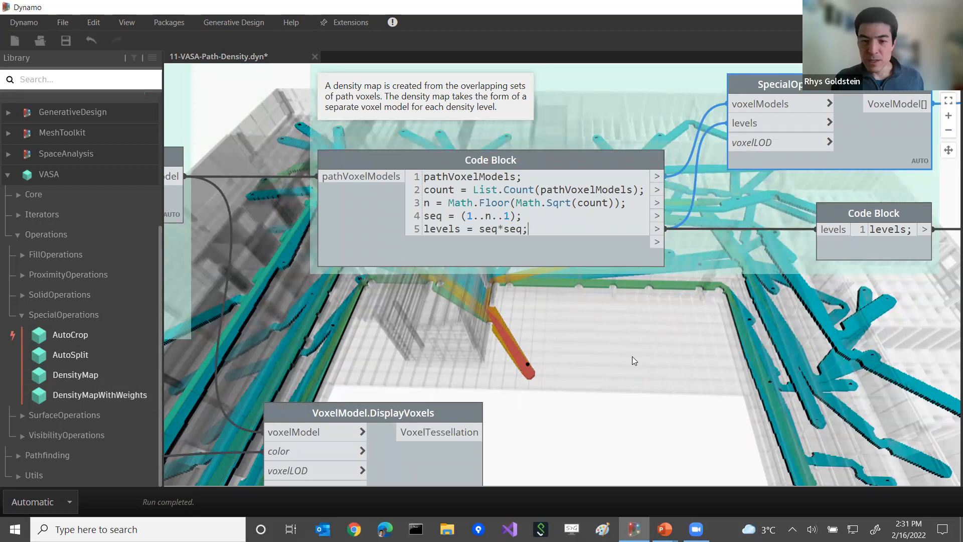
middle_click_drag(606, 346, 556, 321)
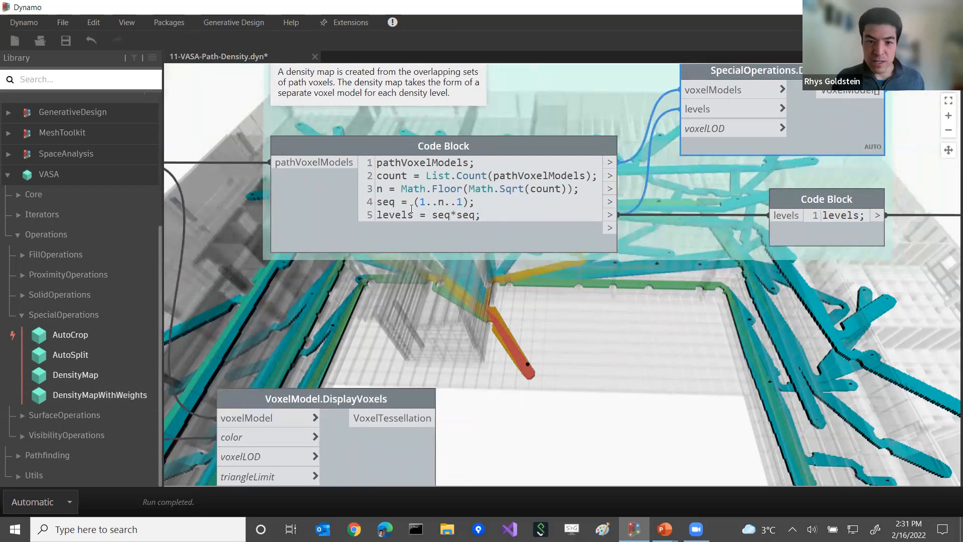
middle_click_drag(770, 264, 709, 259)
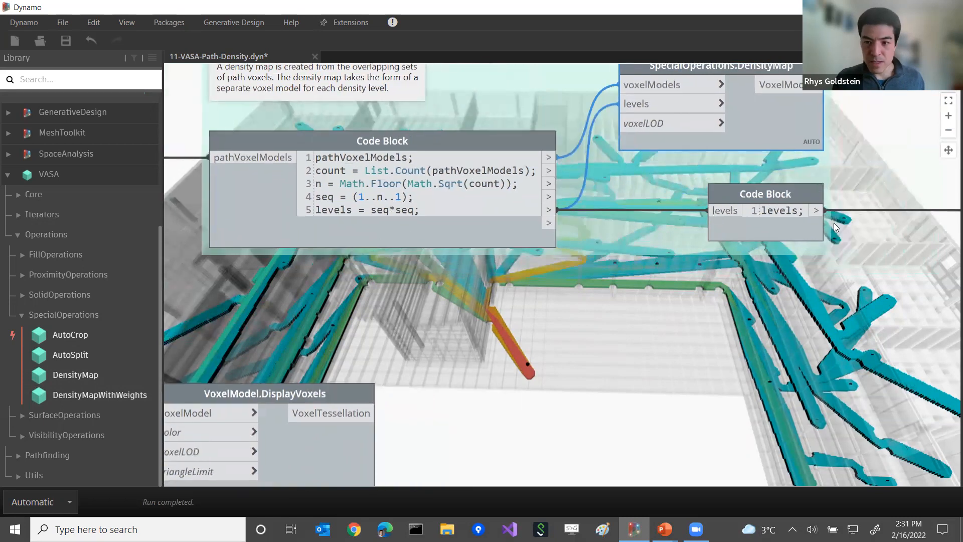
Step: Pin open the output list preview of the small levels Code Block below the SpecialOperations.DensityMap node
mouse_move(815, 231)
left_click(815, 255)
middle_click_drag(626, 294, 578, 286)
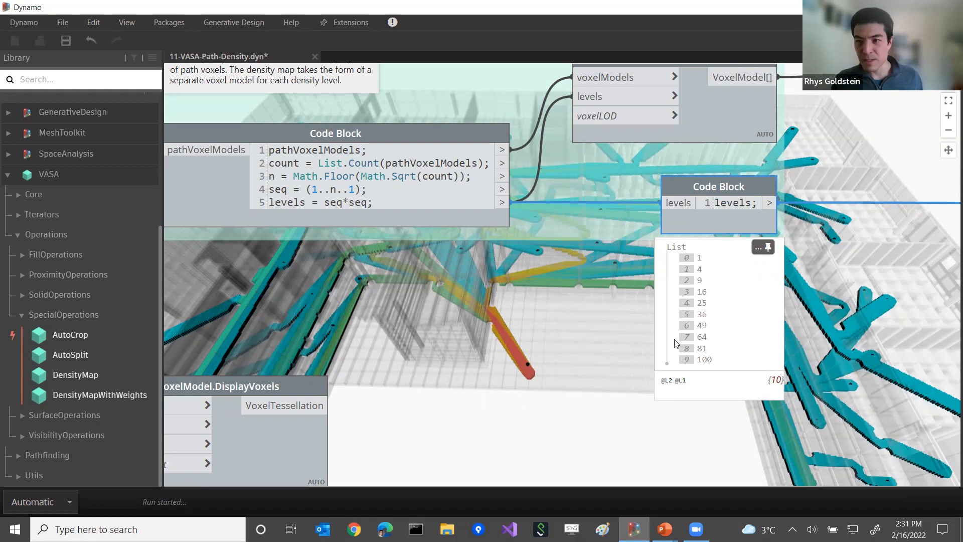
scroll(561, 294, "down", 3)
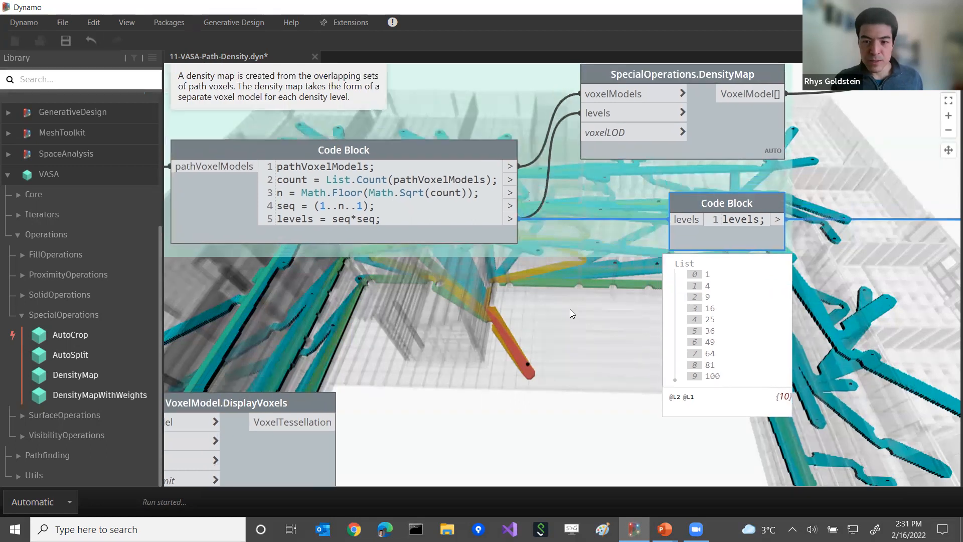
middle_click_drag(558, 287, 468, 227)
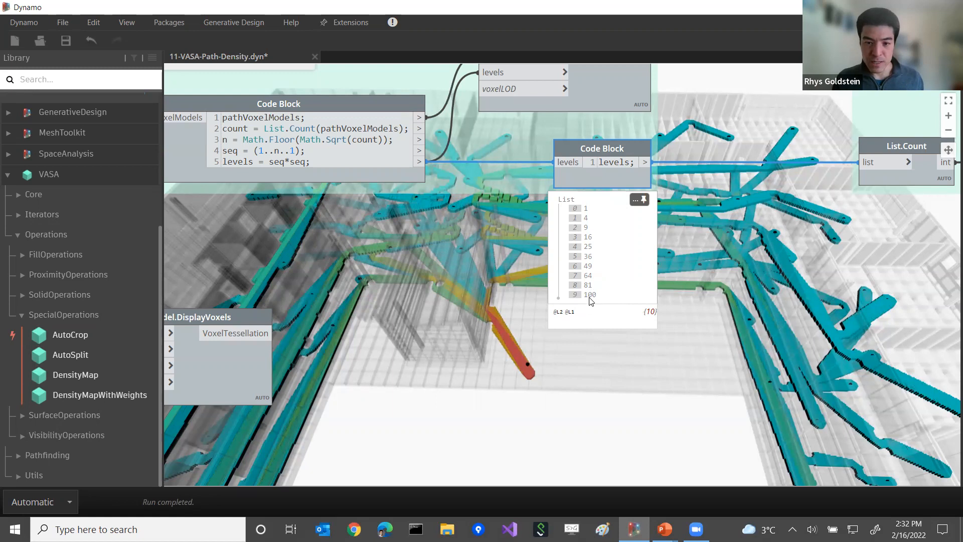
scroll(503, 247, "down", 1)
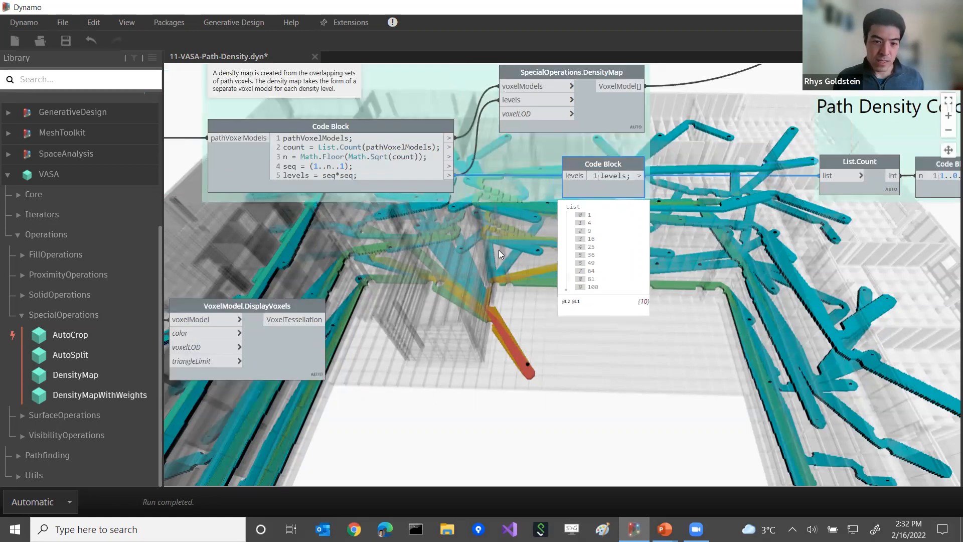
middle_click_drag(555, 231, 575, 282)
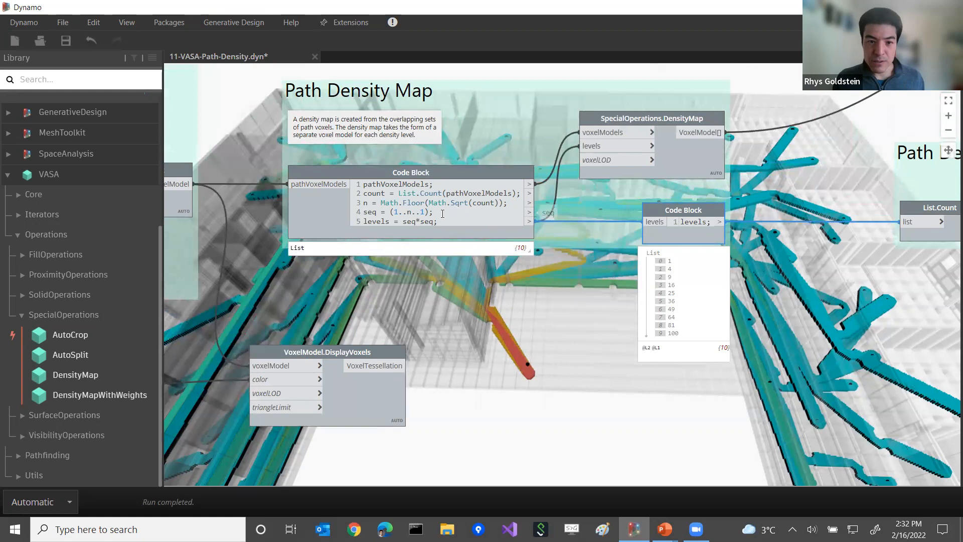
Step: Connect the larger code block's seq output to the levels input of SpecialOperations.DensityMap and to the small levels Code Block
left_click_drag(529, 212, 583, 163)
left_click(586, 150)
left_click(530, 212)
left_click(646, 221)
mouse_move(682, 267)
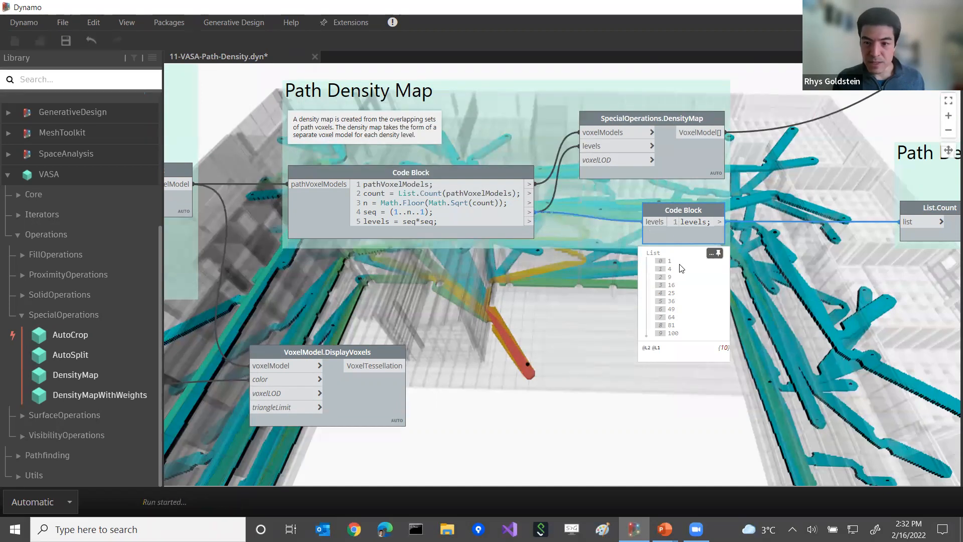
scroll(716, 240, "up", 4)
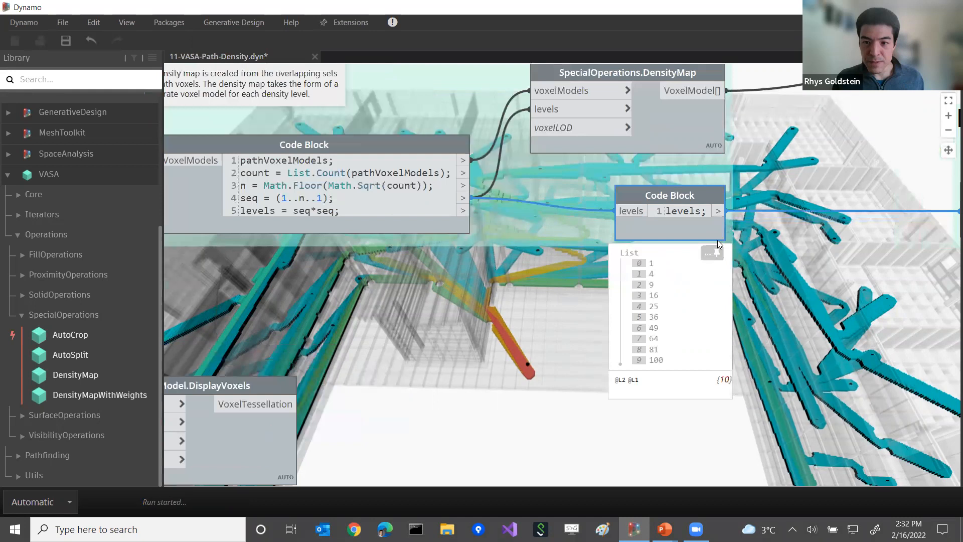
scroll(477, 211, "down", 3)
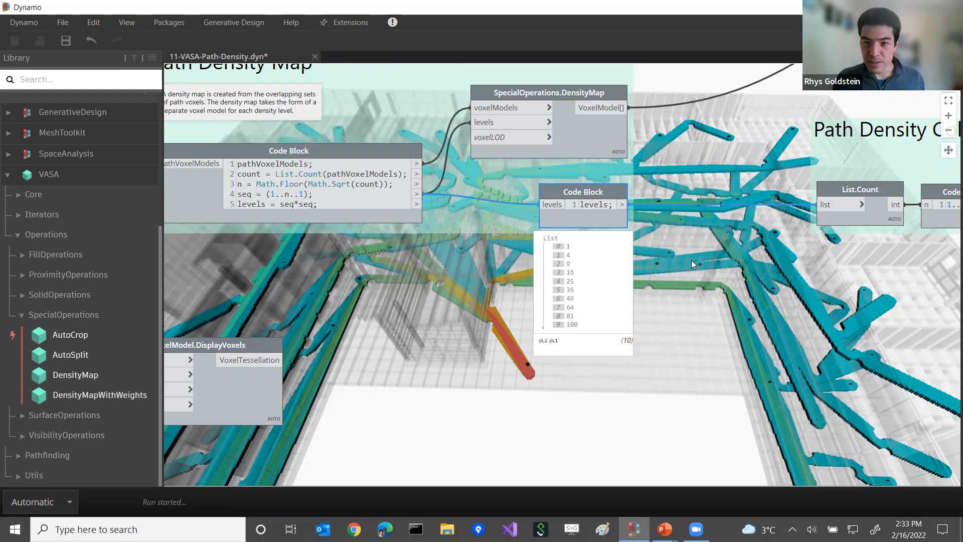
mouse_move(621, 238)
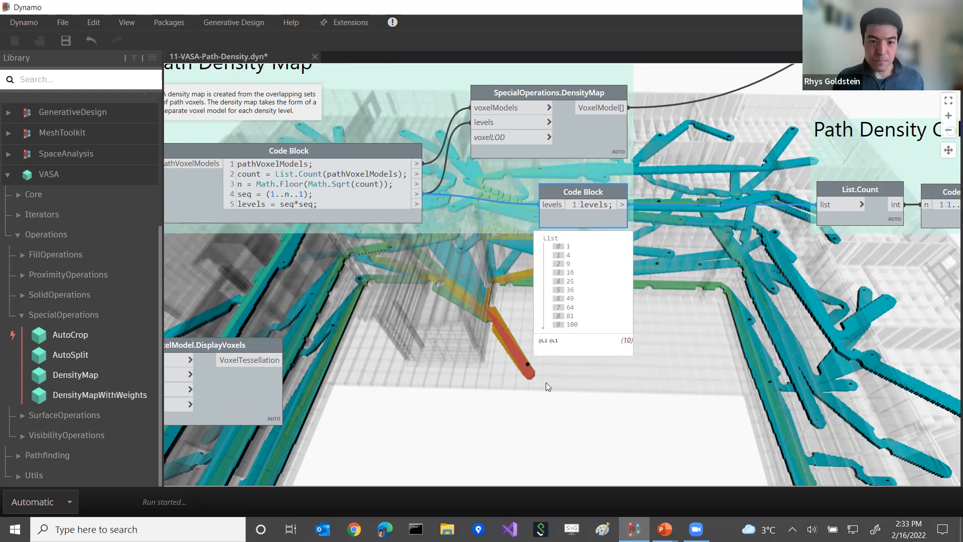
Step: Examine the recalculated path density map in the 3D preview, focusing on the paths around the entrance and the nearby staircases
key("ctrl+b")
right_click_drag(522, 393, 535, 334)
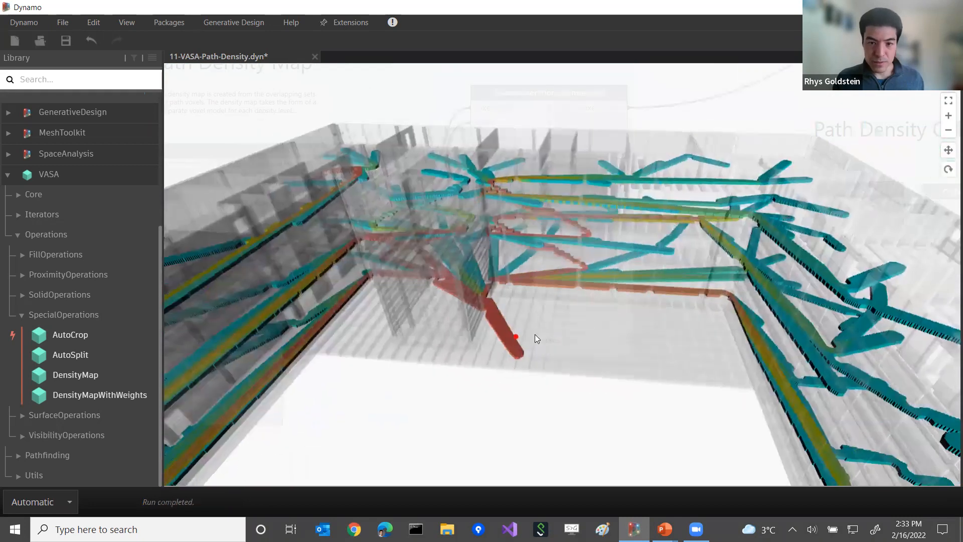
right_click_drag(593, 346, 569, 318)
scroll(569, 318, "up", 3)
key("ctrl+b")
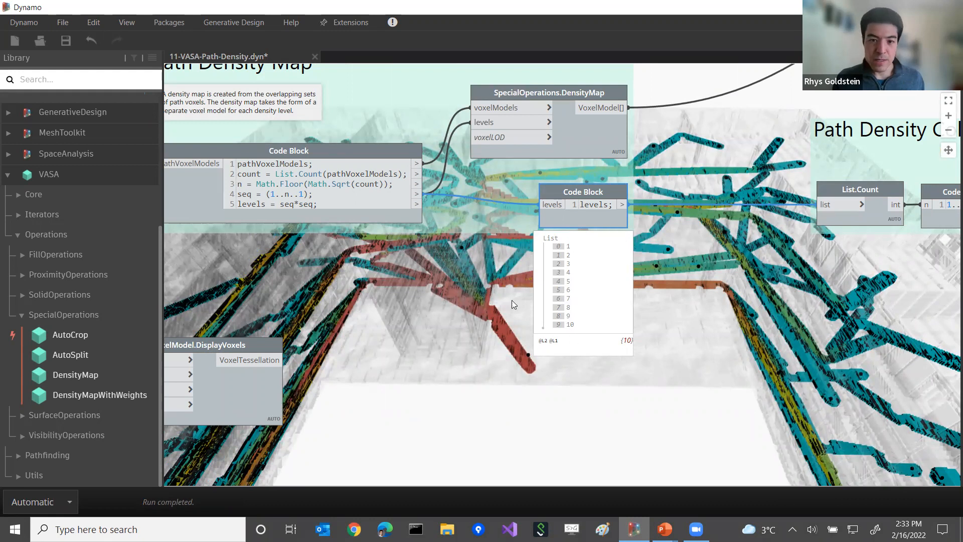
key("ctrl+b")
right_click_drag(582, 326, 556, 418)
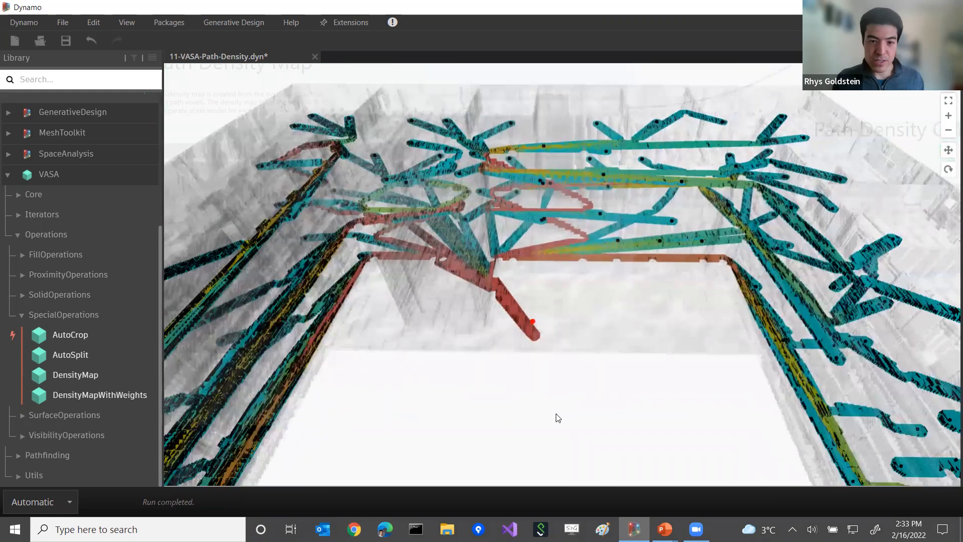
scroll(553, 398, "down", 5)
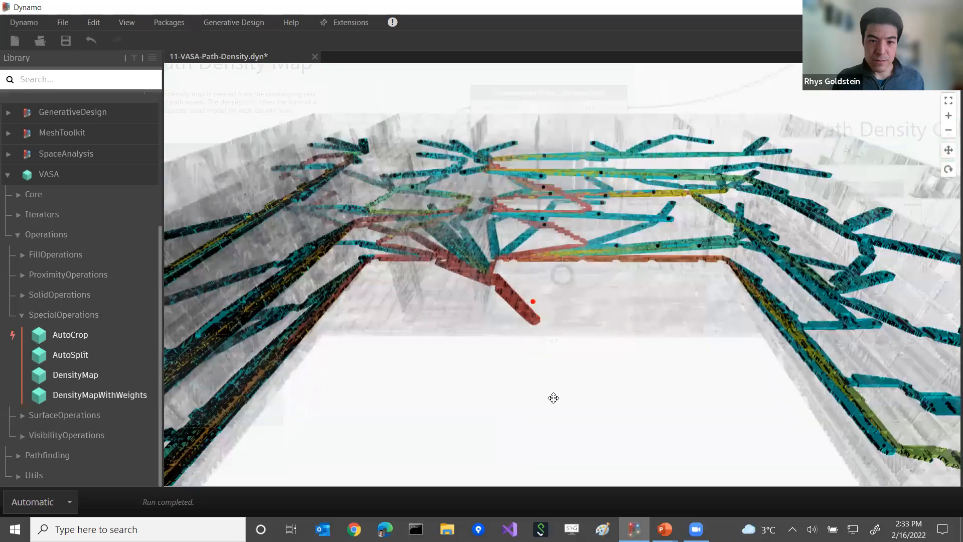
right_click_drag(555, 372, 739, 235)
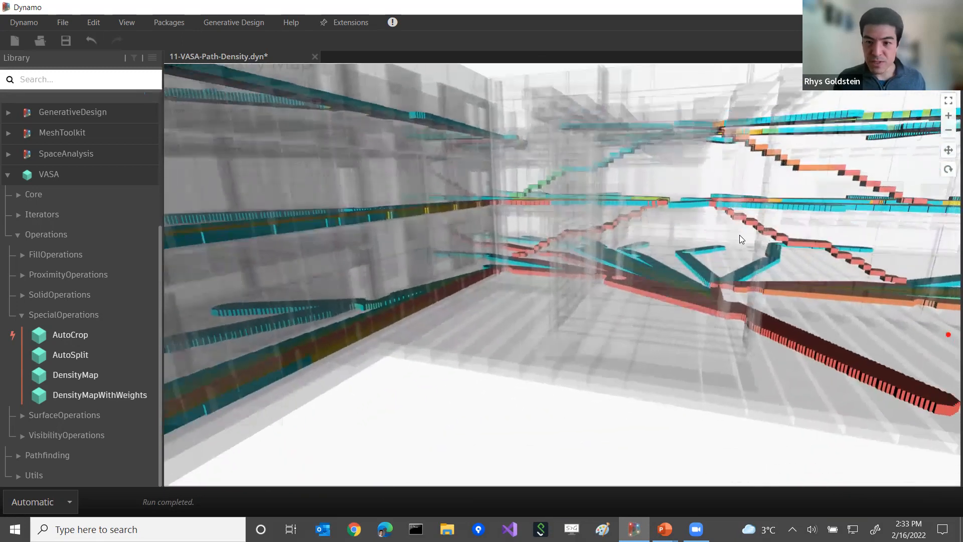
right_click_drag(668, 236, 561, 230)
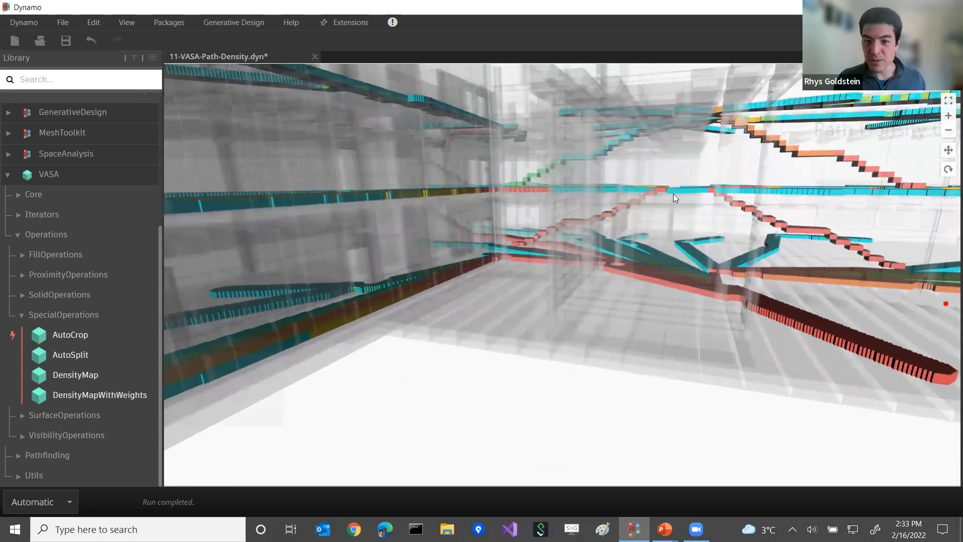
right_click_drag(701, 240, 661, 263)
middle_click_drag(692, 287, 572, 257)
middle_click_drag(673, 260, 619, 260)
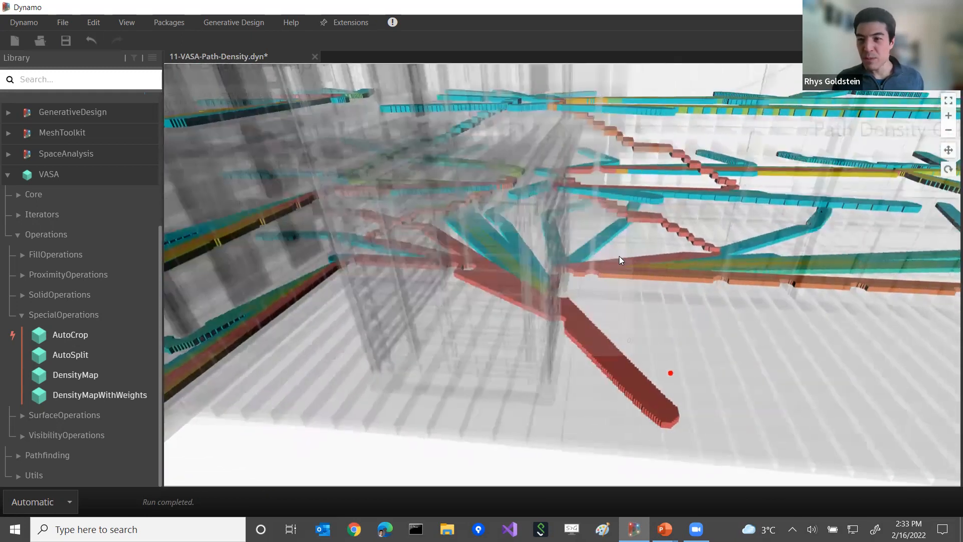
Step: Compare the path colors on the different staircases and corridors, viewing the density map from inside and from the building's end
middle_click_drag(546, 254, 595, 189)
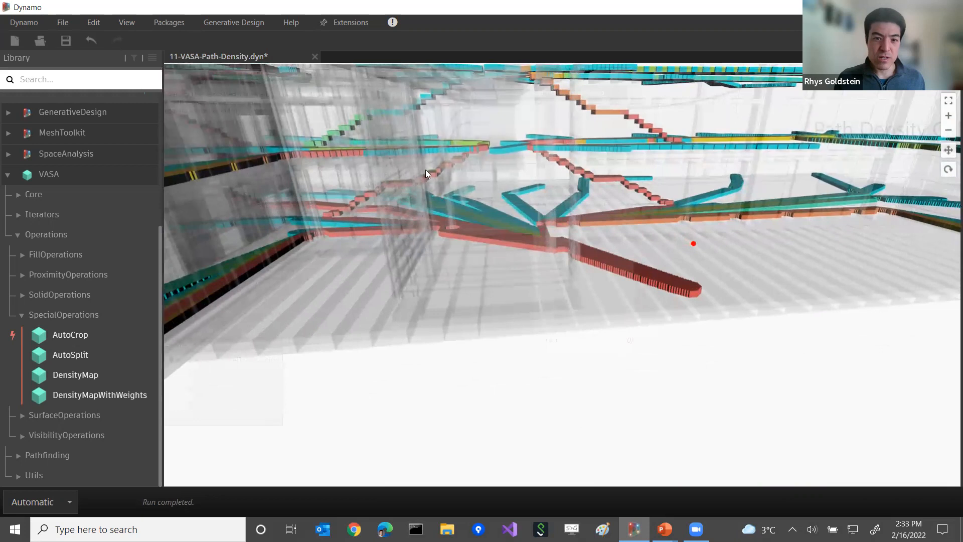
middle_click_drag(584, 140, 505, 163)
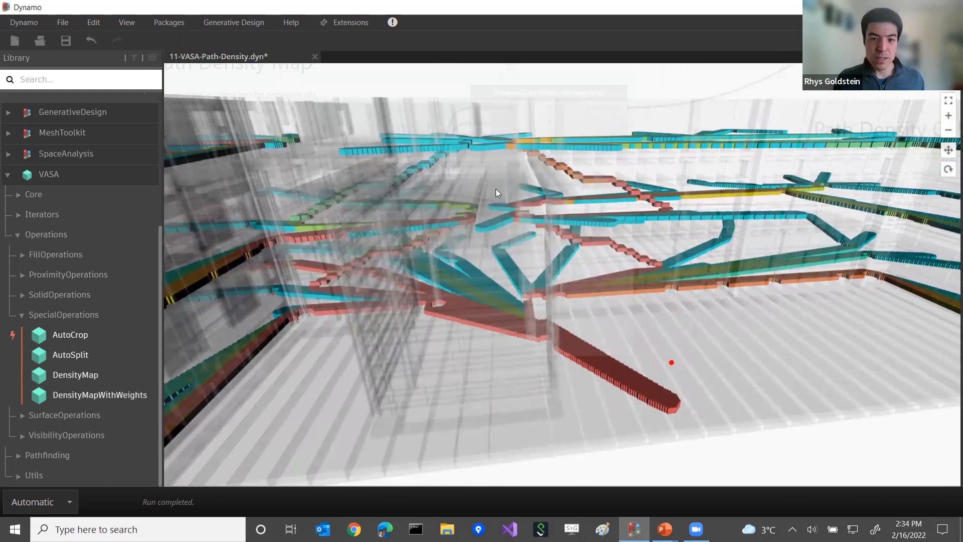
right_click_drag(439, 227, 460, 226)
mouse_move(501, 224)
middle_mouse_down()
mouse_move(523, 224)
mouse_move(511, 224)
middle_mouse_up()
right_click_drag(445, 224, 446, 248)
mouse_move(516, 220)
middle_mouse_down()
mouse_move(504, 229)
mouse_move(505, 211)
middle_mouse_up()
right_click_drag(502, 246, 540, 268)
scroll(632, 309, "down", 3)
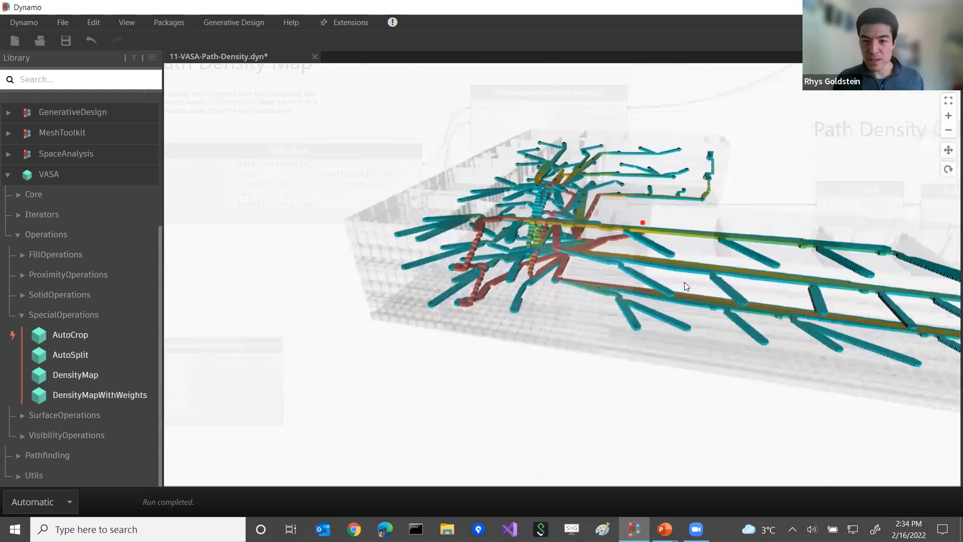
right_click_drag(762, 308, 794, 286)
right_click_drag(497, 361, 469, 294)
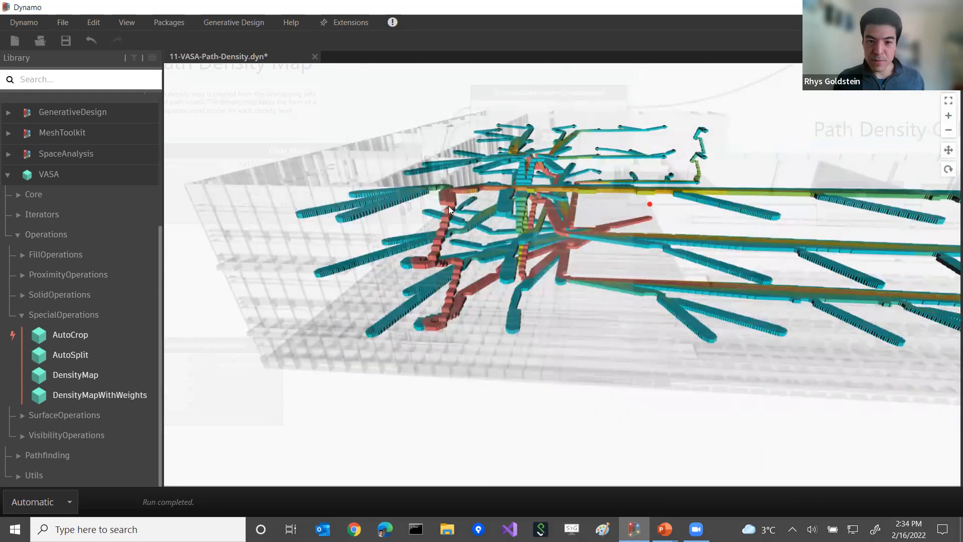
mouse_move(620, 231)
right_mouse_down()
mouse_move(627, 245)
mouse_move(611, 207)
mouse_move(606, 276)
right_mouse_up()
scroll(582, 276, "up", 5)
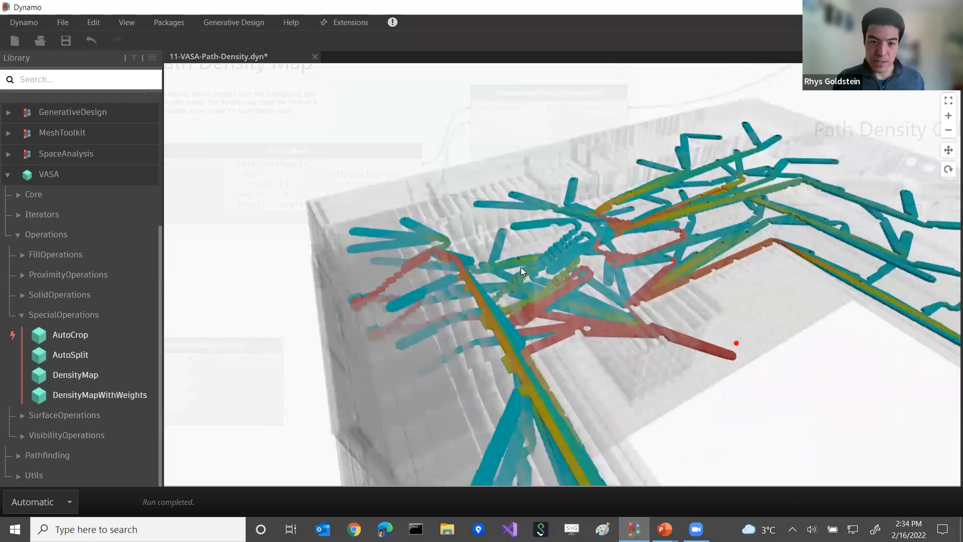
right_click_drag(547, 256, 445, 249)
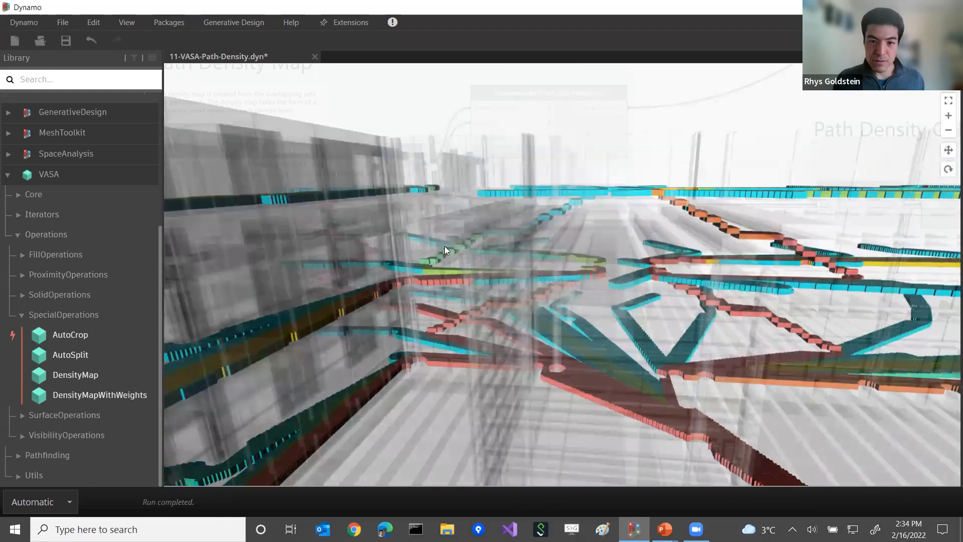
scroll(578, 245, "up", 3)
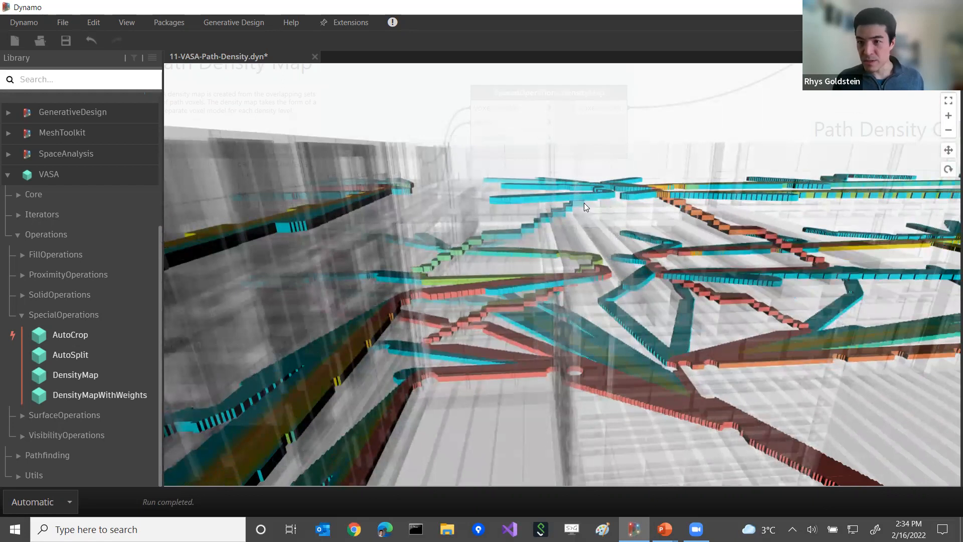
right_click_drag(483, 238, 479, 265)
scroll(479, 265, "down", 6)
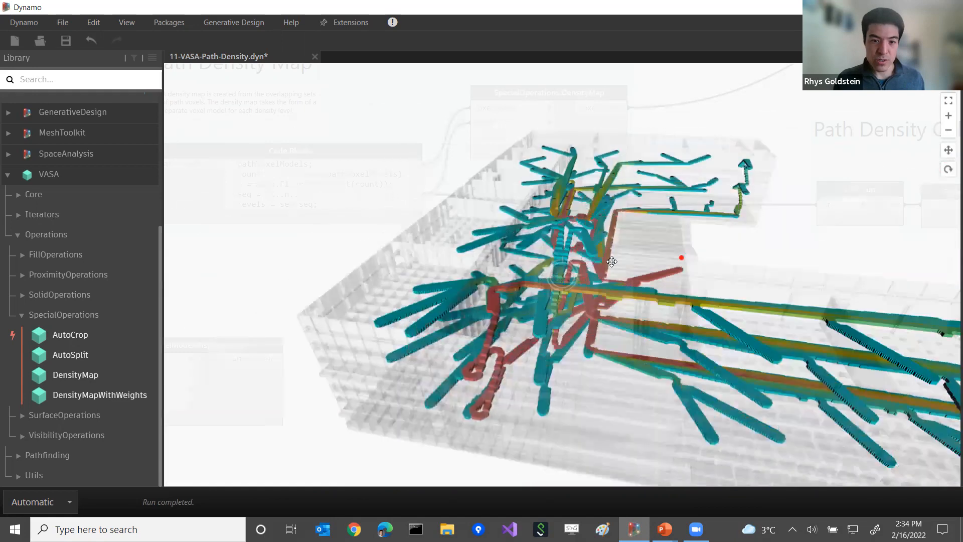
right_click_drag(593, 259, 600, 305)
Step: Compare the pinned levels list in the graph with the colors of the density map in the 3D preview
key("ctrl+b")
middle_click_drag(555, 172, 631, 117)
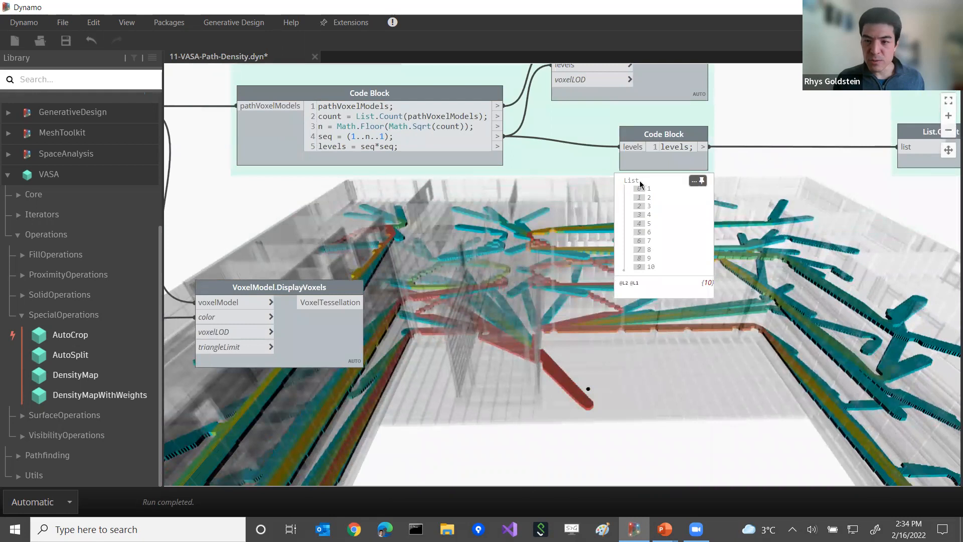
key("ctrl+b")
mouse_move(591, 329)
right_mouse_down()
mouse_move(588, 377)
mouse_move(595, 332)
right_mouse_up()
scroll(595, 332, "up", 2)
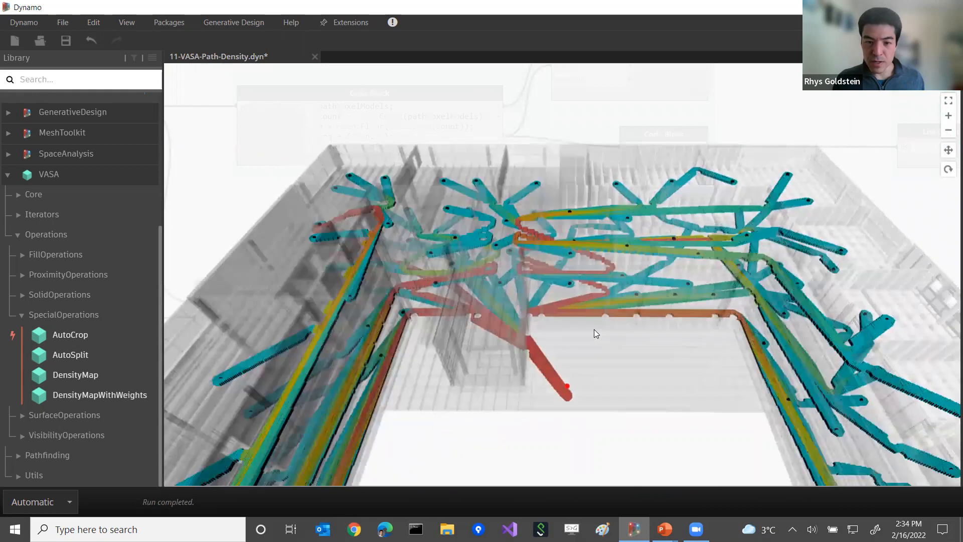
middle_click_drag(627, 332, 598, 317)
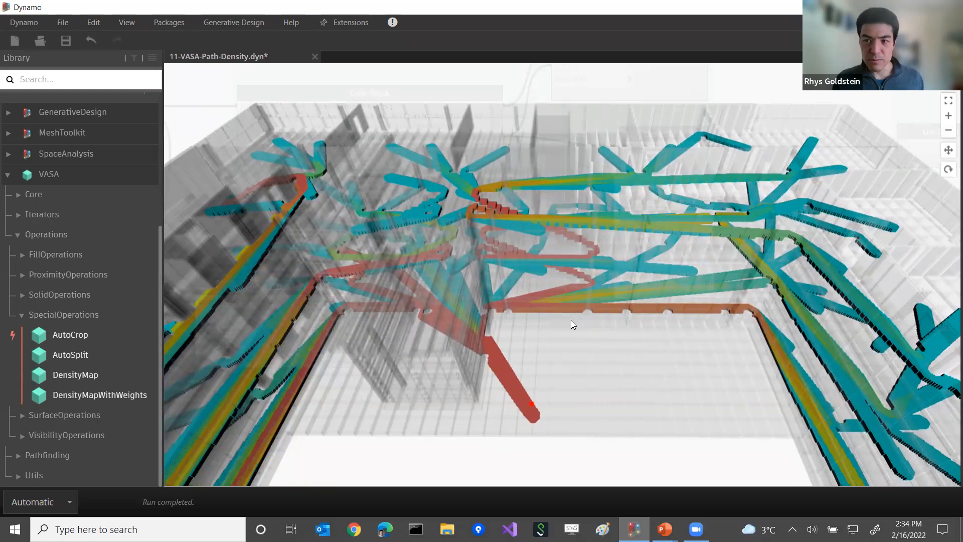
Step: Add a Code Block containing "[10];" above the Path Density Map group and connect it to the DensityMap node's levels input
key("ctrl+b")
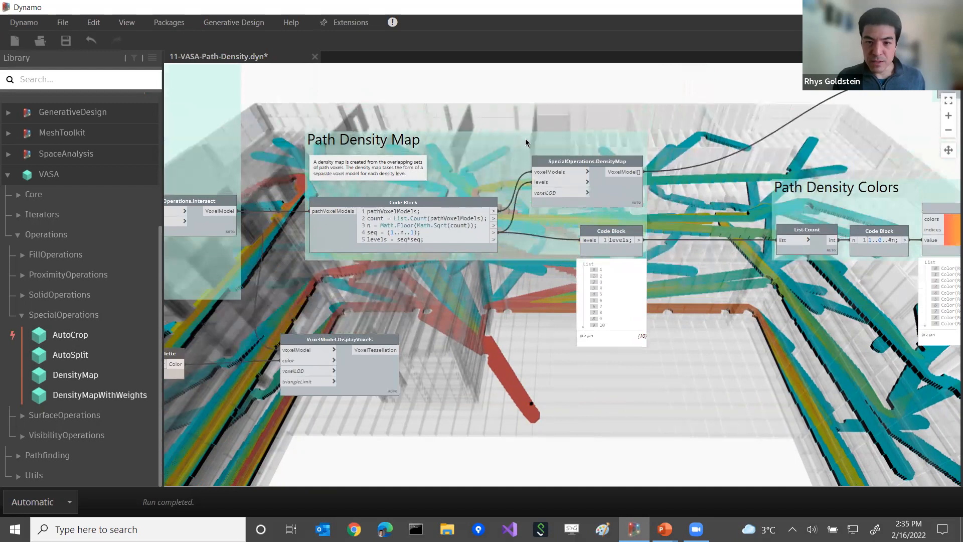
scroll(517, 146, "up", 4)
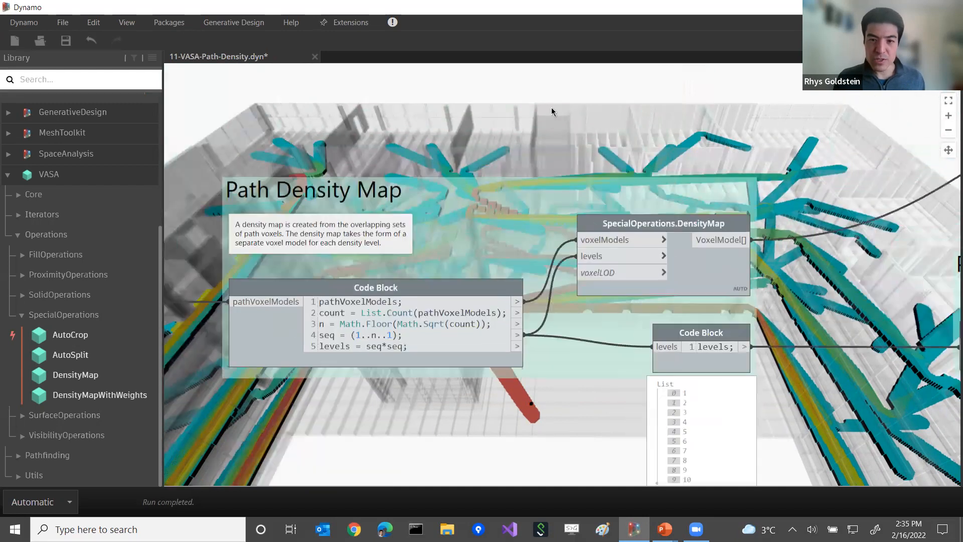
middle_click_drag(551, 107, 567, 70)
double_click(548, 95)
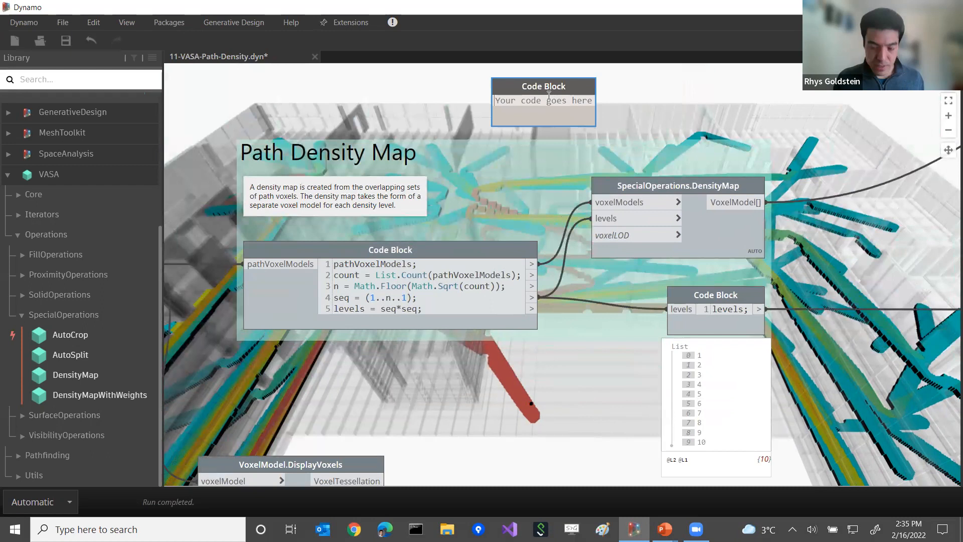
type("[10];")
left_click(598, 108)
left_click_drag(544, 100, 621, 220)
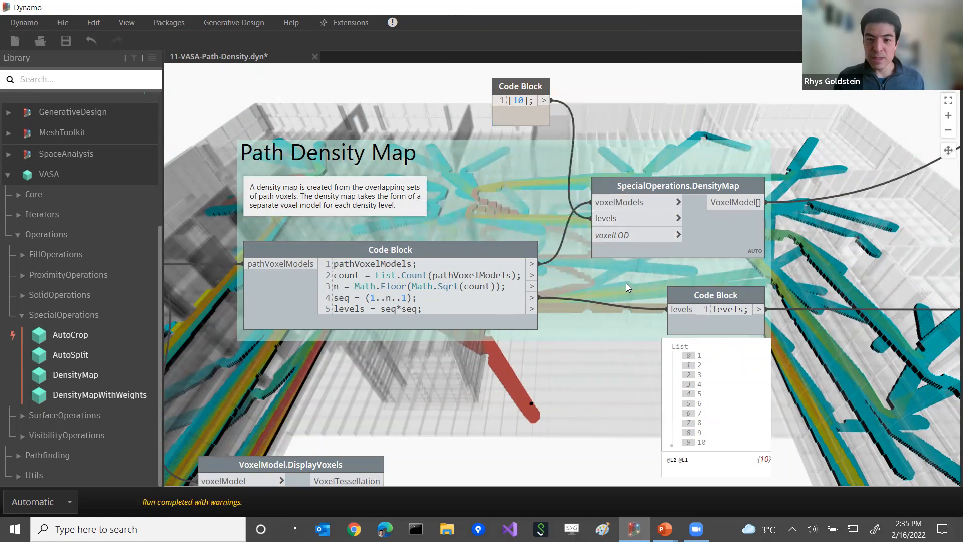
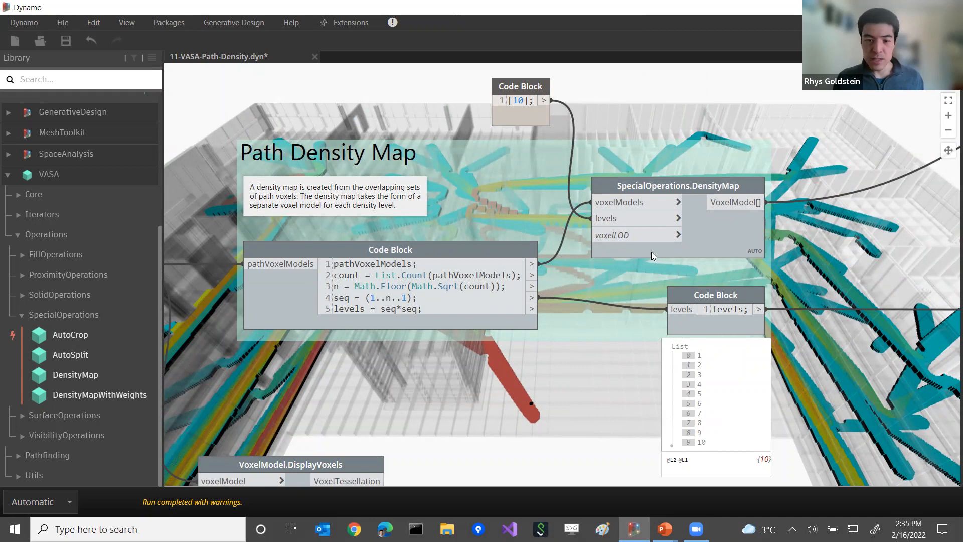
Step: Examine the density map generated for the single level 10 in the 3D preview
middle_click_drag(586, 325, 456, 304)
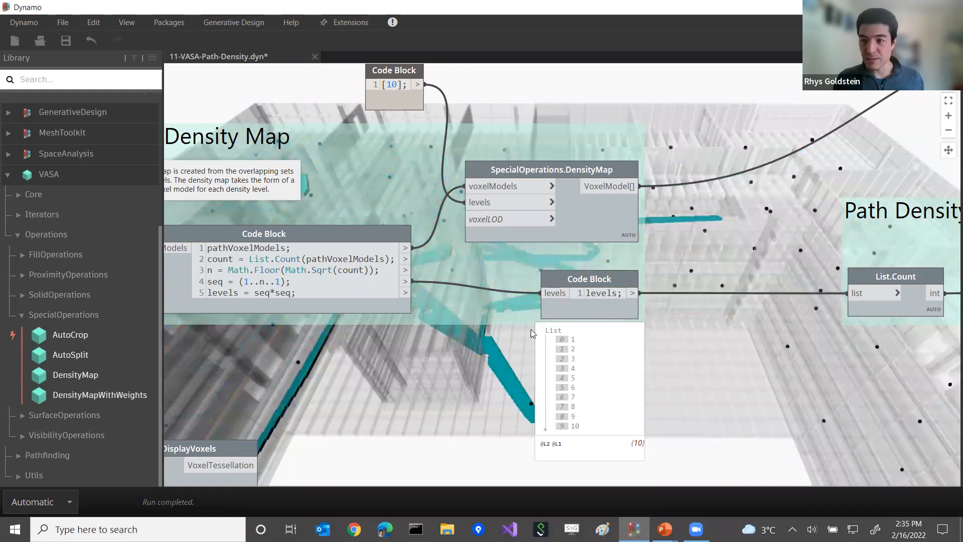
key("ctrl+b")
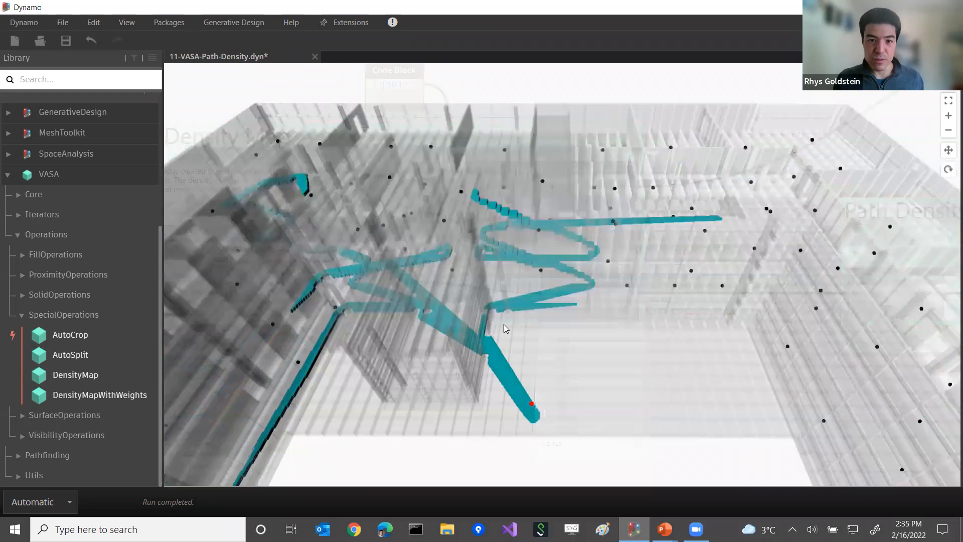
scroll(517, 326, "up", 3)
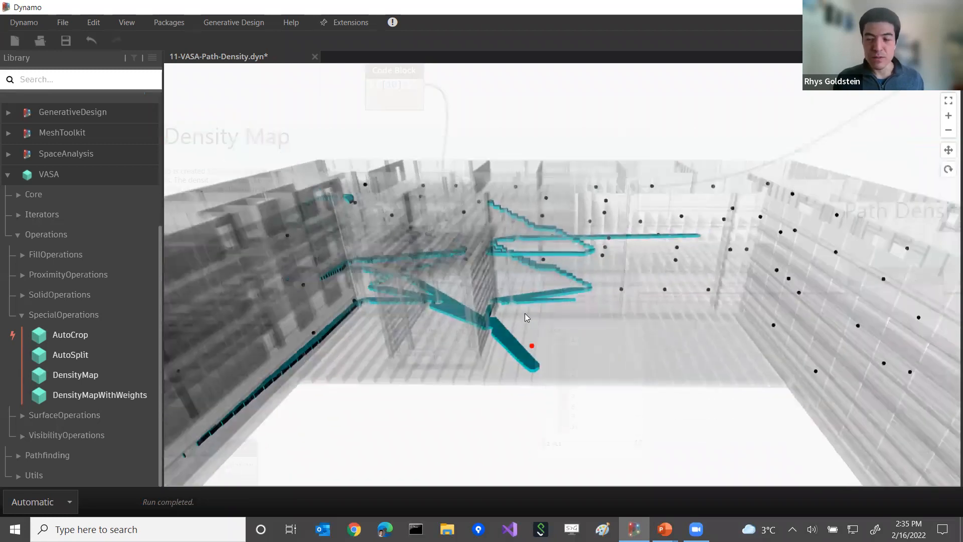
Step: Delete the "[10];" Code Block that feeds the DensityMap node's levels input
right_click_drag(521, 326, 564, 287)
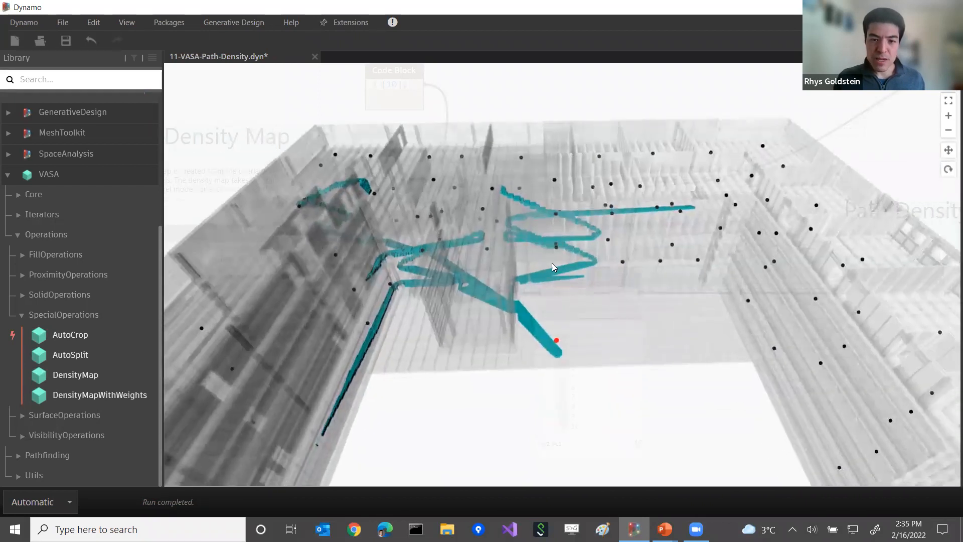
key("ctrl+b")
middle_click_drag(713, 243, 725, 211)
middle_click_drag(497, 190, 509, 272)
left_click(438, 121)
key("Delete")
middle_click_drag(448, 210, 457, 154)
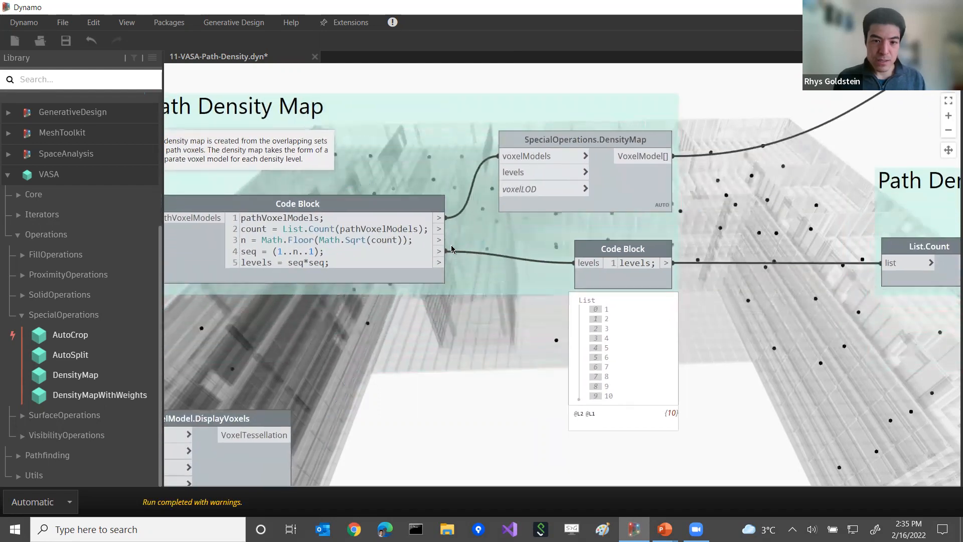
Step: Connect the large Code Block's levels output to the DensityMap node's levels input and to the small levels Code Block
left_click(439, 262)
left_click(500, 172)
left_click(575, 263)
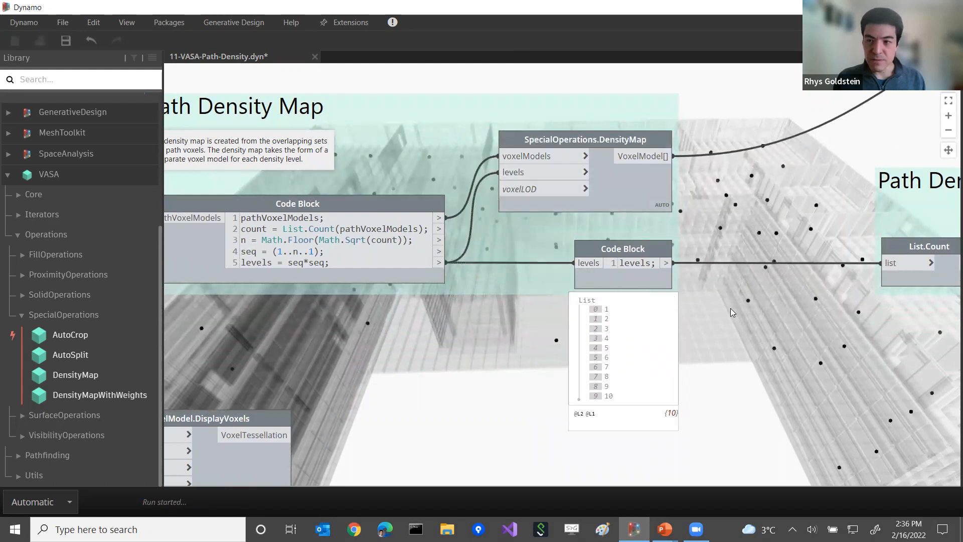
Step: Add a List.GetItemAtIndex node below the Path Density Map group, near the levels Code Block
middle_click_drag(731, 308, 672, 271)
left_click(608, 270)
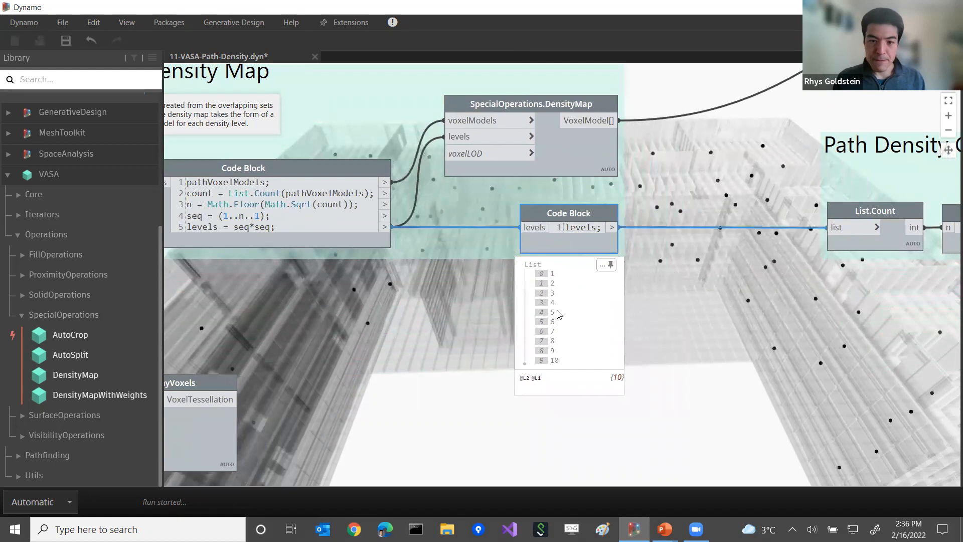
middle_click_drag(440, 295, 449, 227)
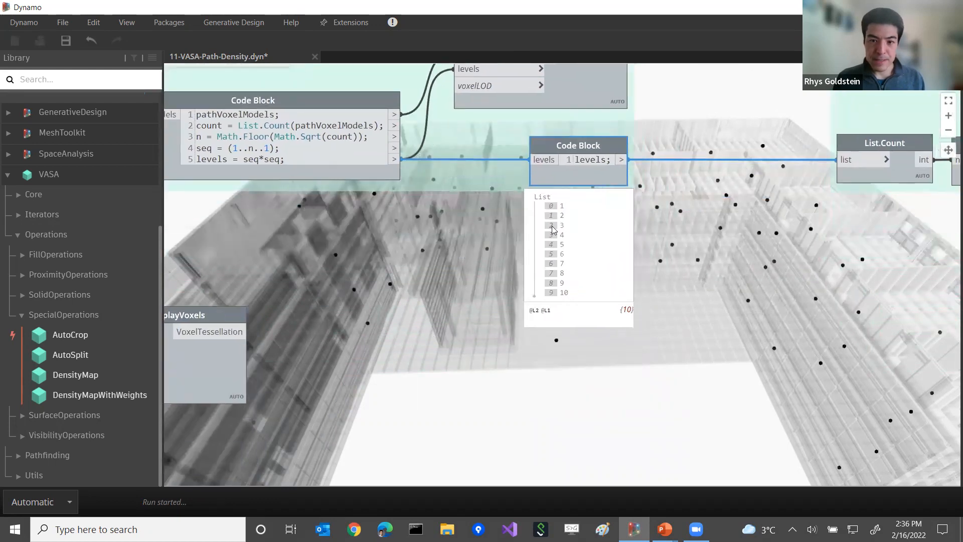
right_click(476, 284)
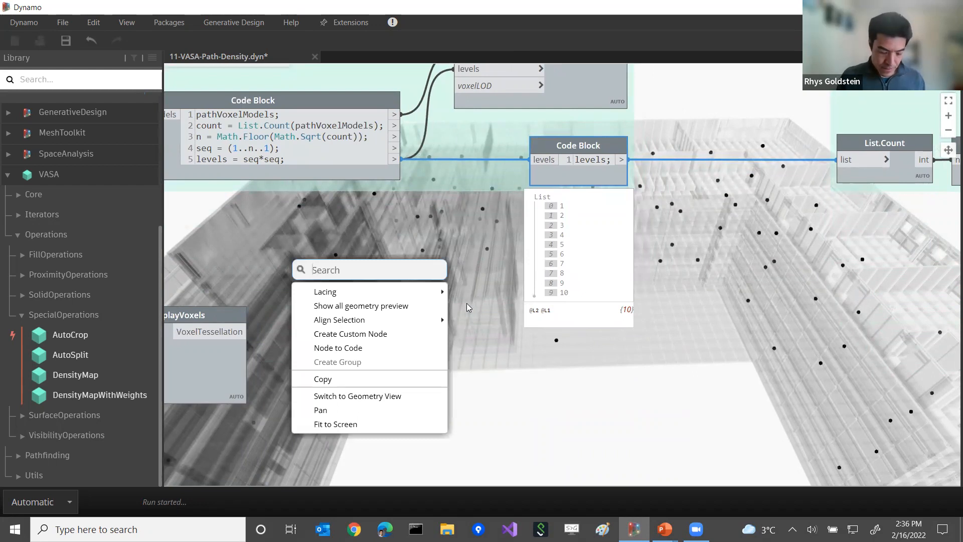
type("get")
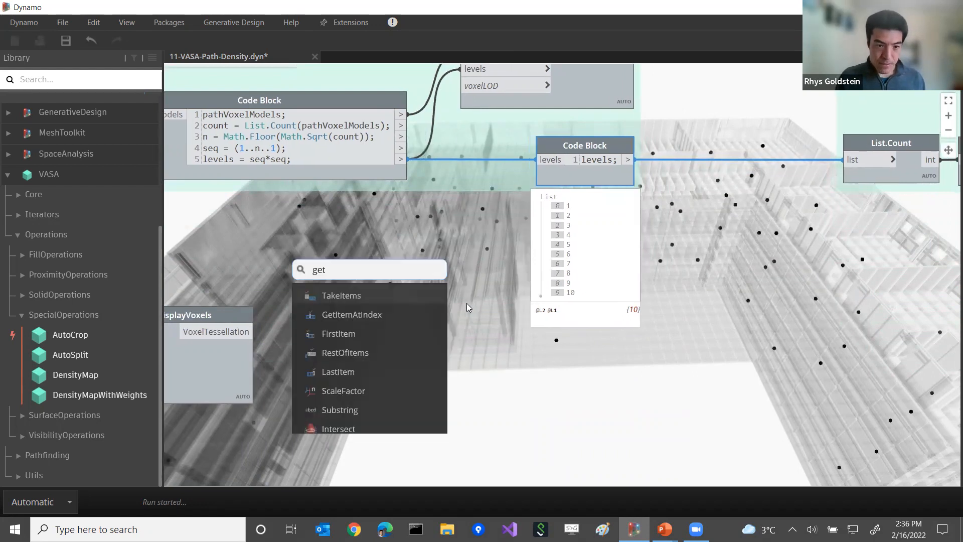
left_click(420, 315)
left_click_drag(483, 329, 511, 256)
Step: Add an Integer Slider below the List.GetItemAtIndex node, with a maximum of 9 and a value of 0
right_click(401, 316)
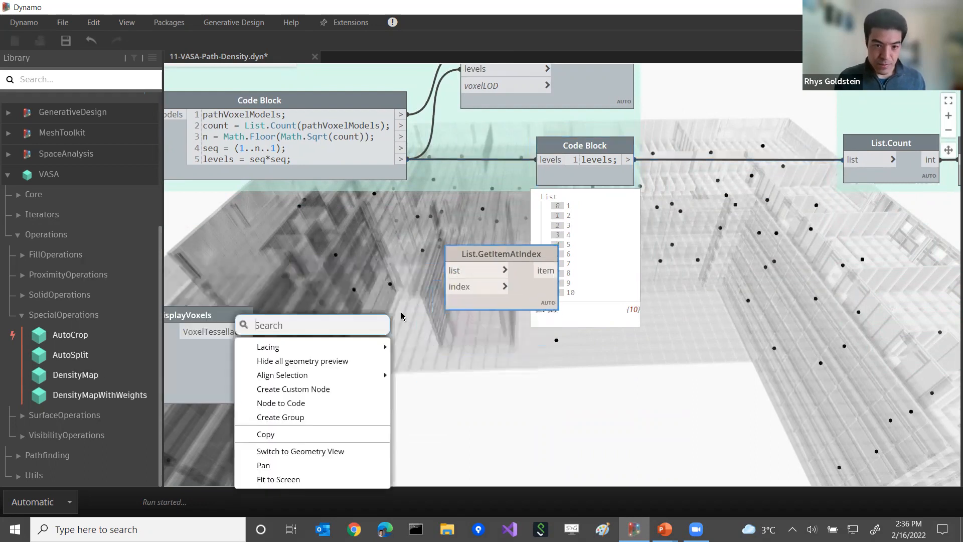
type("integ")
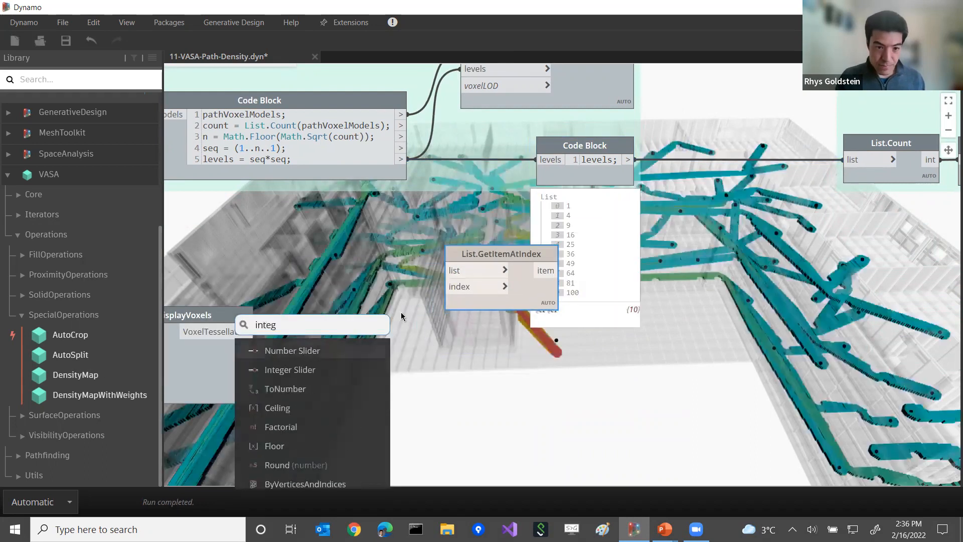
key("Down")
key("Return")
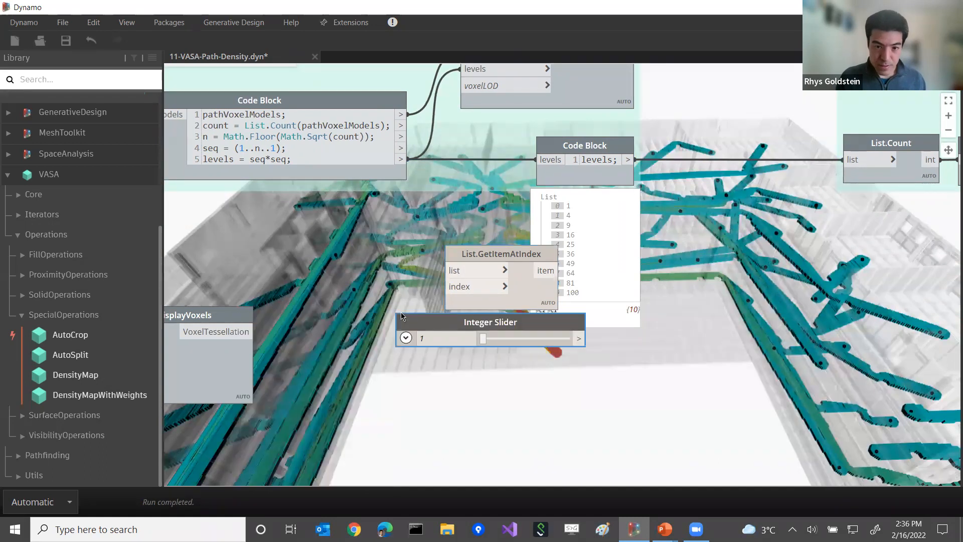
left_click(406, 339)
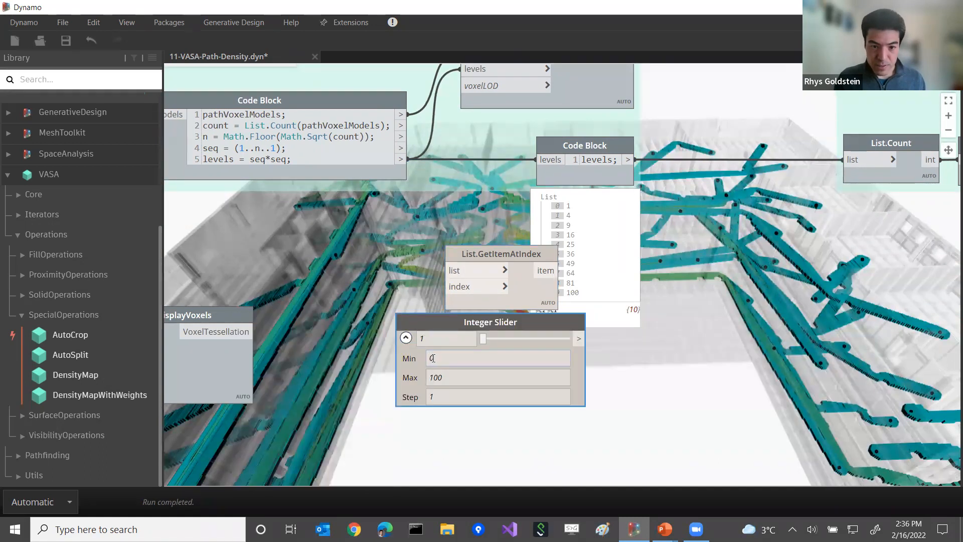
left_click(450, 378)
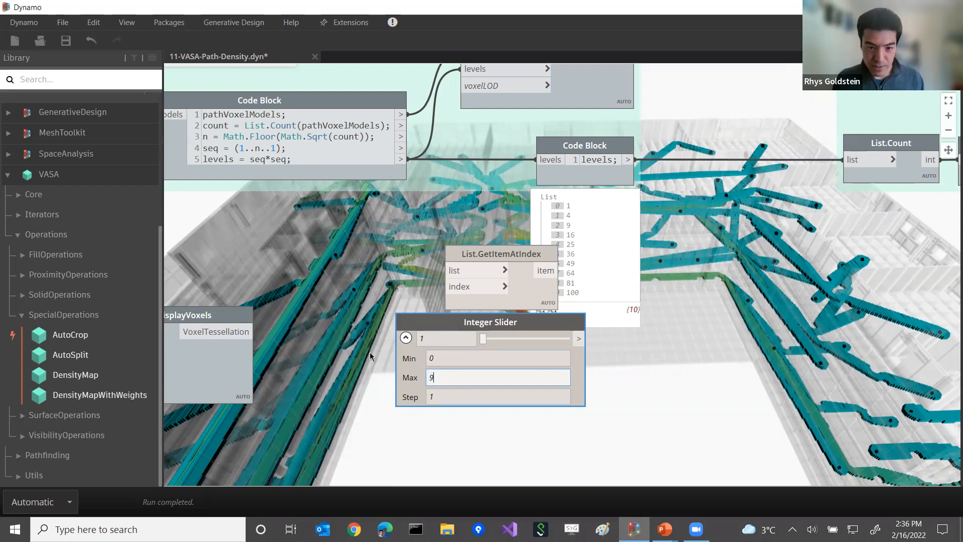
key("Return")
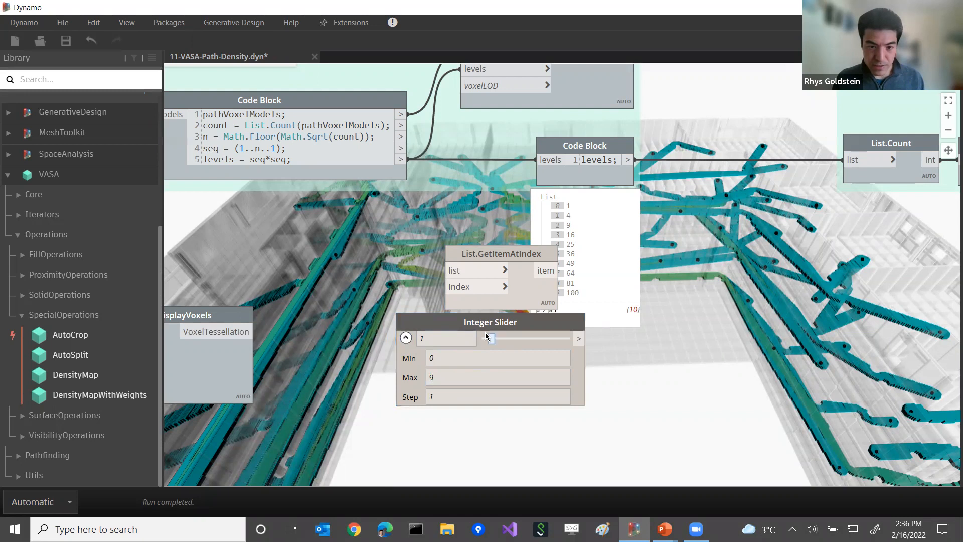
left_click(407, 338)
Step: Connect the DensityMap output to the list input of List.GetItemAtIndex and the Integer Slider to its index input
left_click_drag(525, 294, 749, 337)
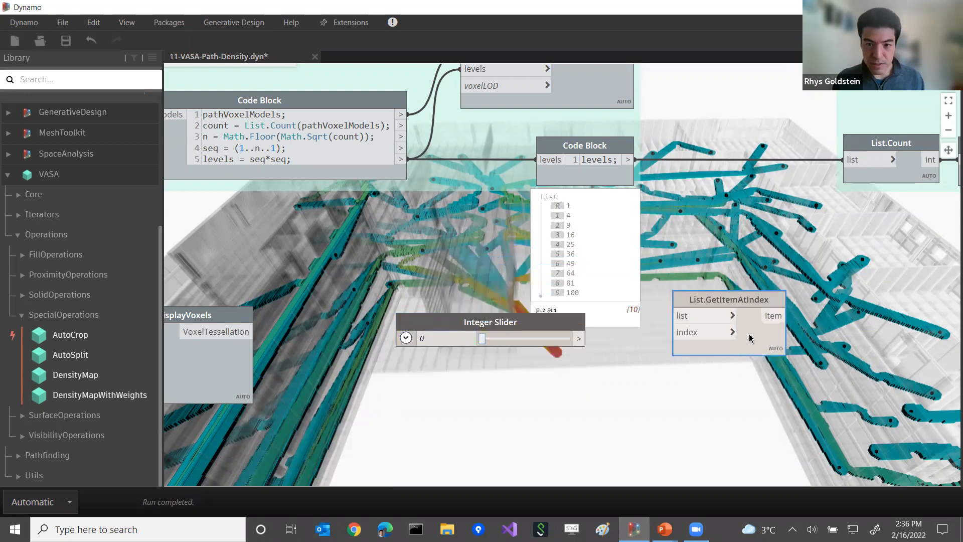
scroll(618, 258, "down", 3)
scroll(618, 258, "up", 2)
left_click(579, 254)
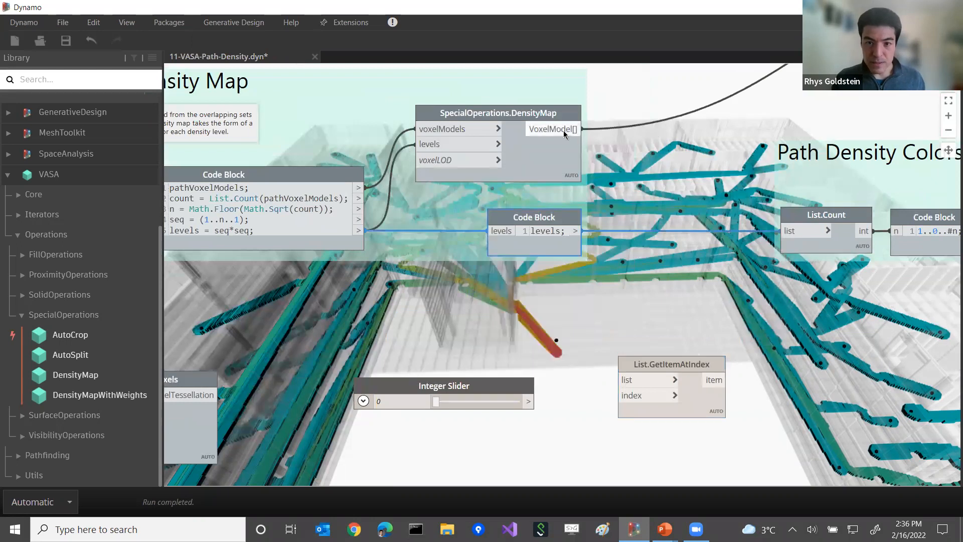
left_click_drag(576, 131, 679, 357)
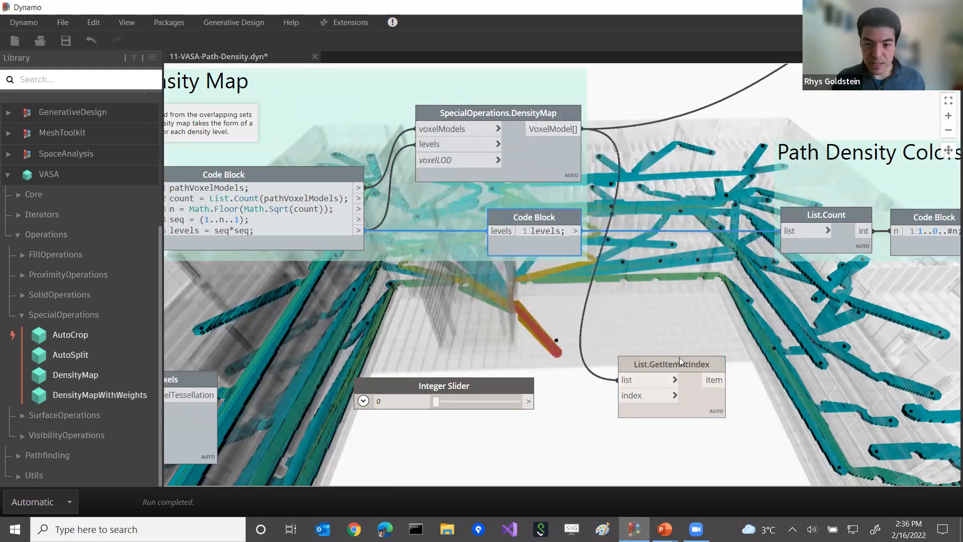
middle_click_drag(493, 386, 478, 327)
left_click_drag(477, 327, 539, 310)
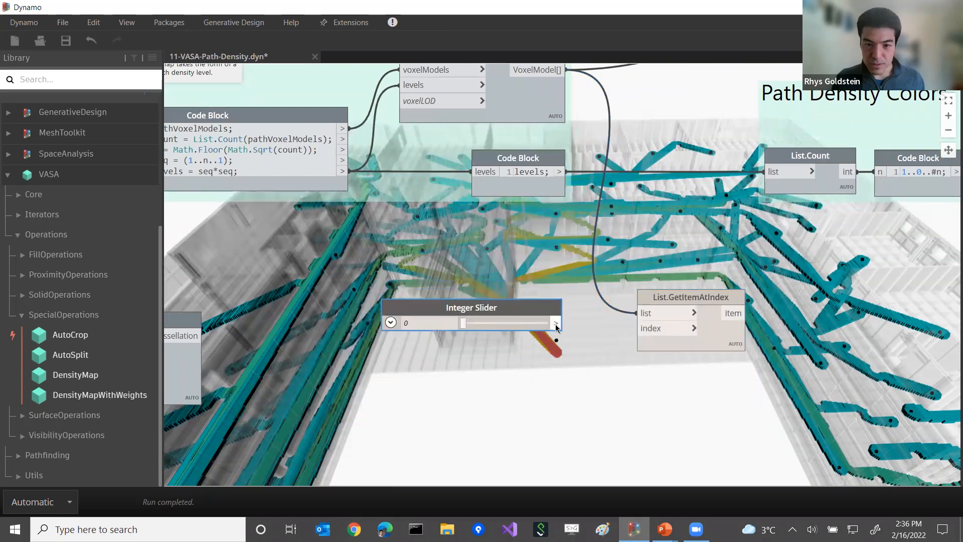
left_click(659, 329)
Step: Turn off the geometry preview of the node in the Display Path Density Map group
scroll(636, 309, "down", 5)
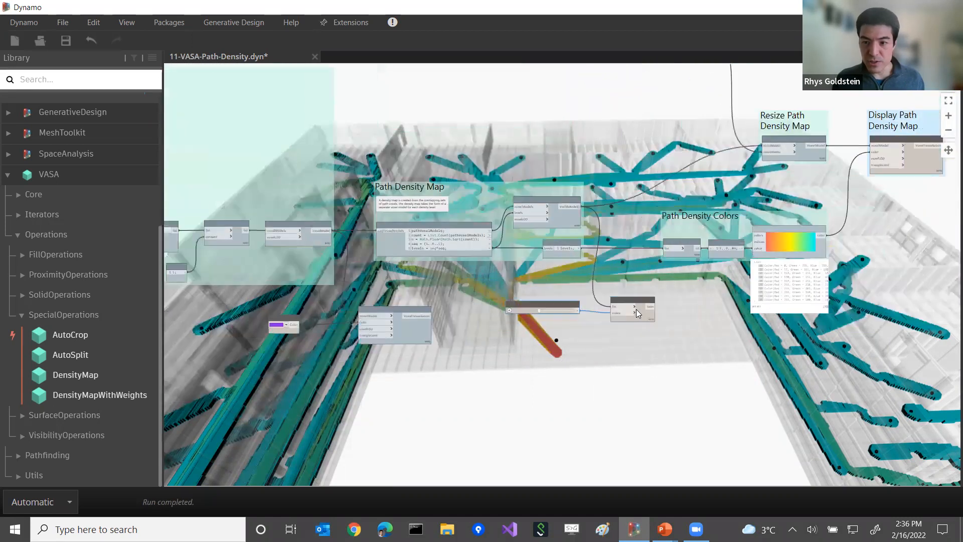
right_click(864, 174)
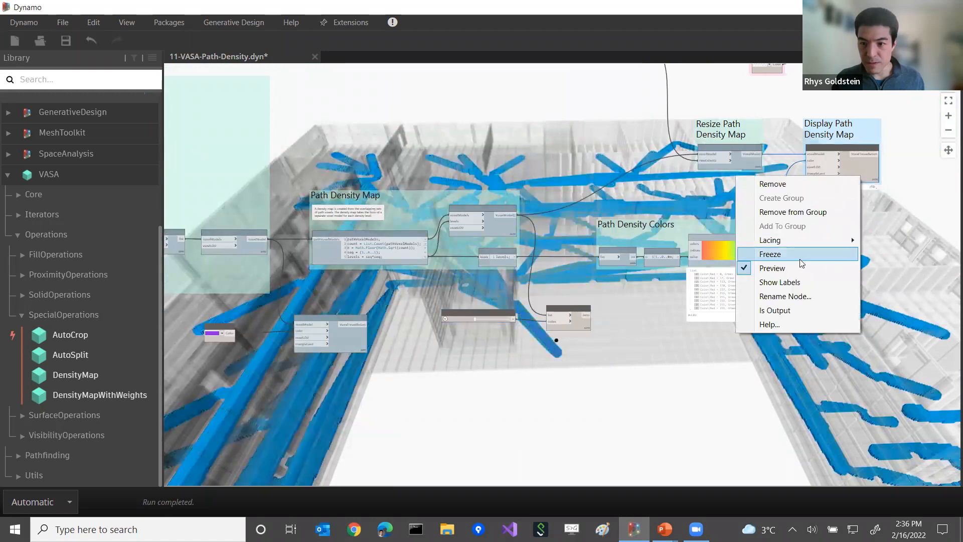
left_click(784, 269)
Step: Move the VoxelModel.DisplayVoxels node and its purple Color Palette near the List.GetItemAtIndex node
scroll(674, 252, "up", 8)
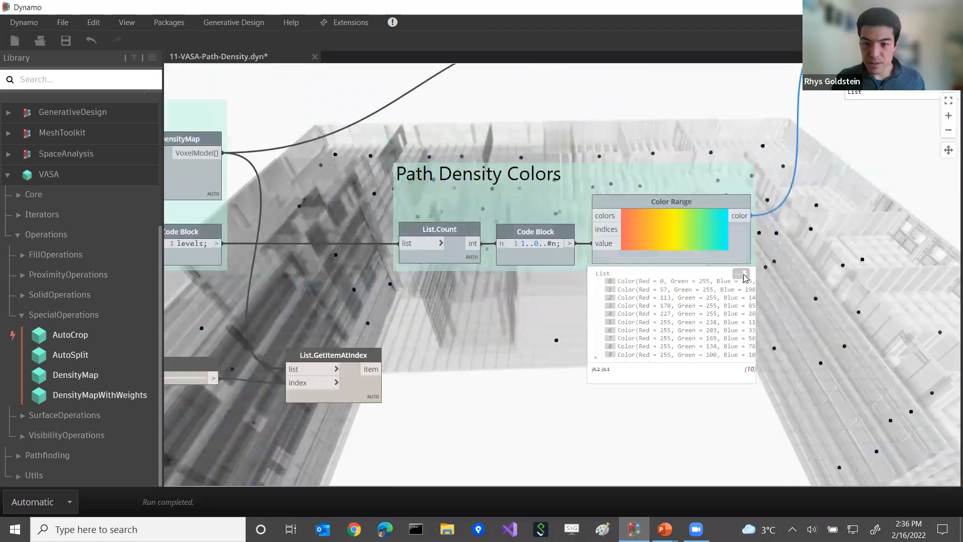
middle_click_drag(482, 448, 778, 230)
scroll(602, 274, "down", 5)
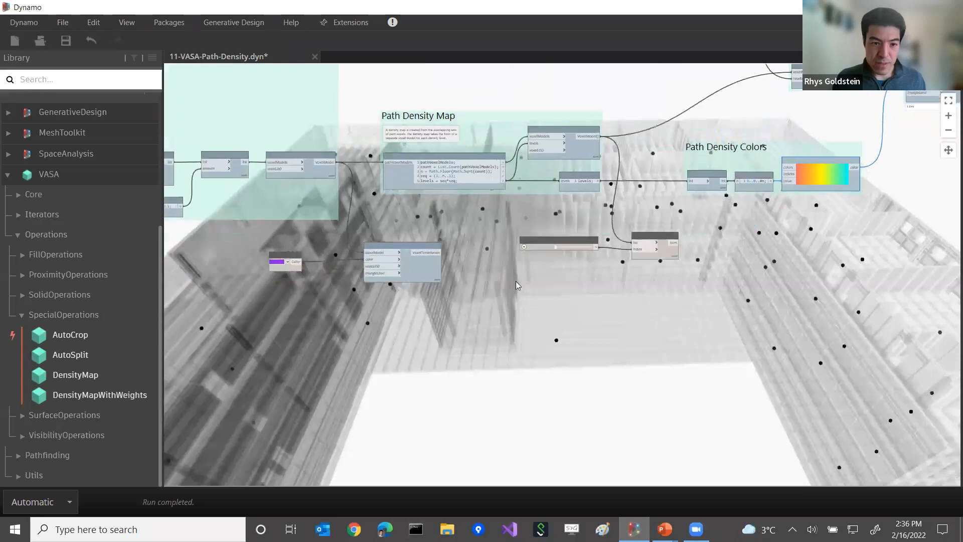
left_click_drag(822, 308, 777, 309)
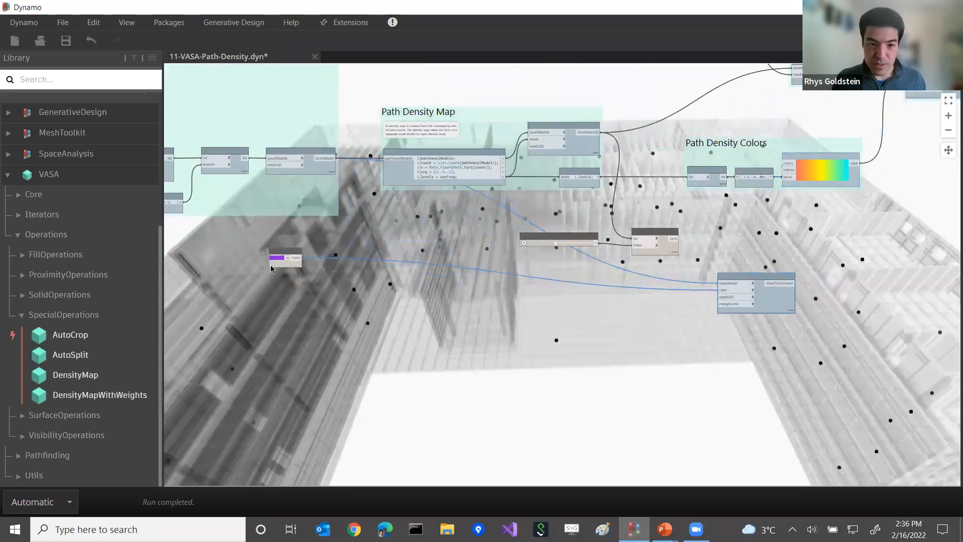
left_click(301, 284)
left_click_drag(295, 269, 681, 290)
scroll(675, 254, "up", 5)
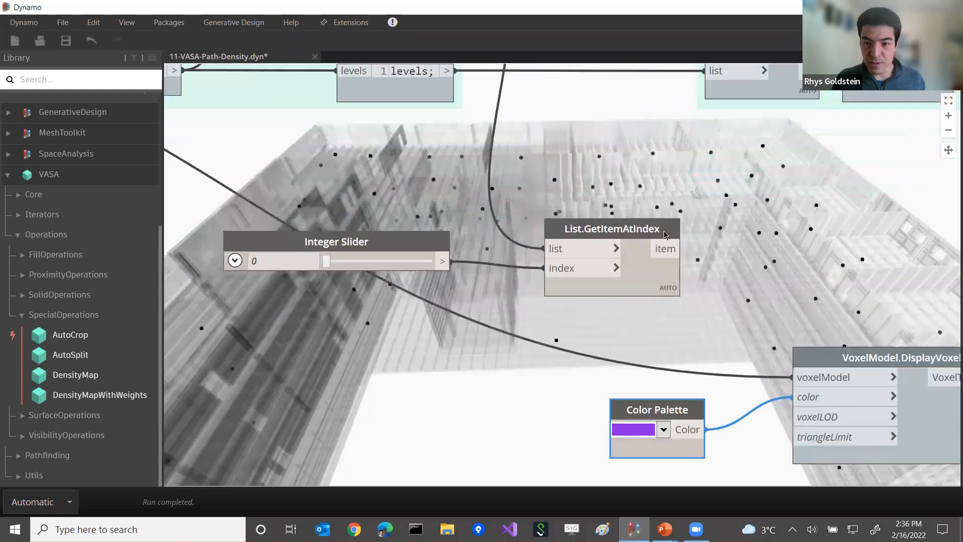
Step: Connect the List.GetItemAtIndex item output to the voxelModel input of VoxelModel.DisplayVoxels, and move the Color Palette slightly closer
middle_click_drag(665, 235, 581, 199)
left_click(592, 213)
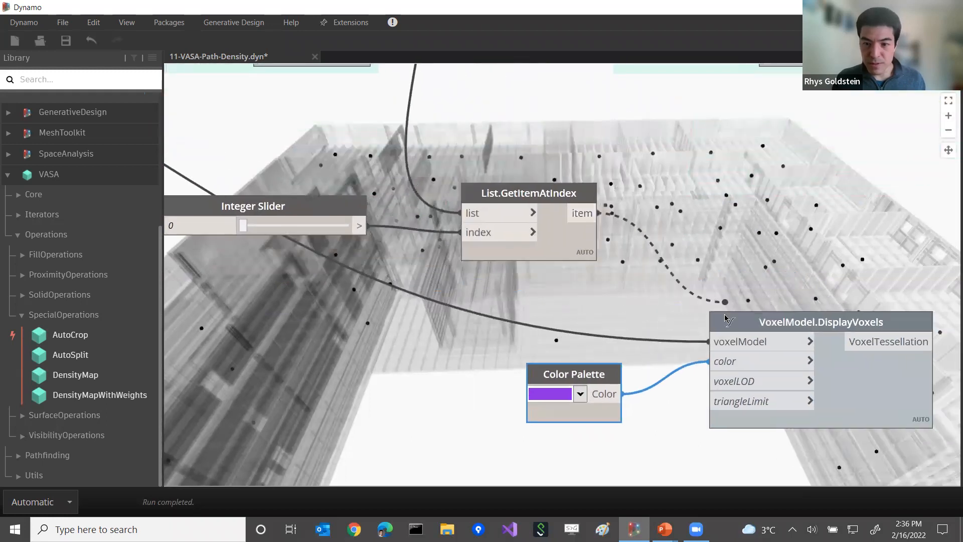
left_click(726, 341)
left_click_drag(562, 374, 590, 361)
Step: Turn on the geometry preview of the VoxelModel.DisplayVoxels node connected to List.GetItemAtIndex
middle_click_drag(805, 373, 790, 331)
left_click(791, 331)
right_click(736, 338)
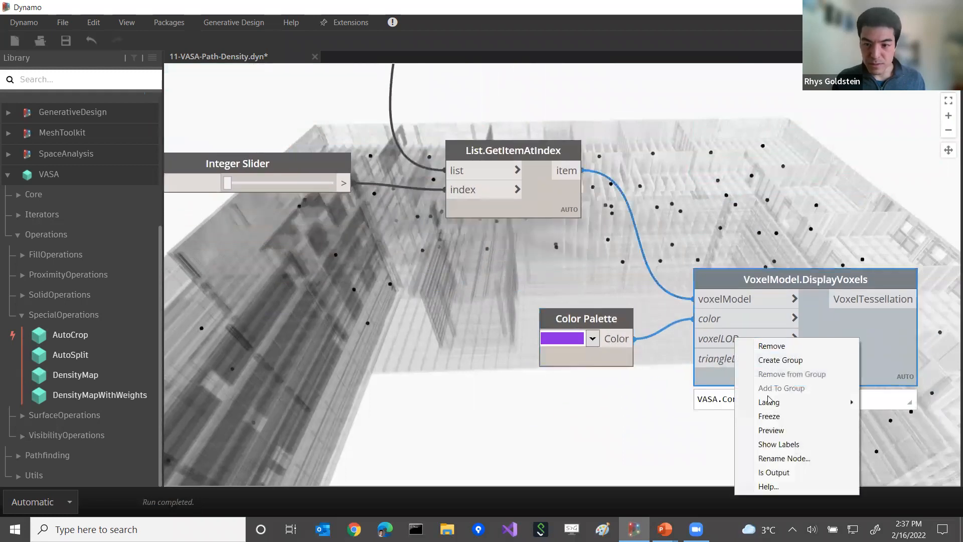
left_click(786, 430)
middle_click_drag(462, 320, 497, 291)
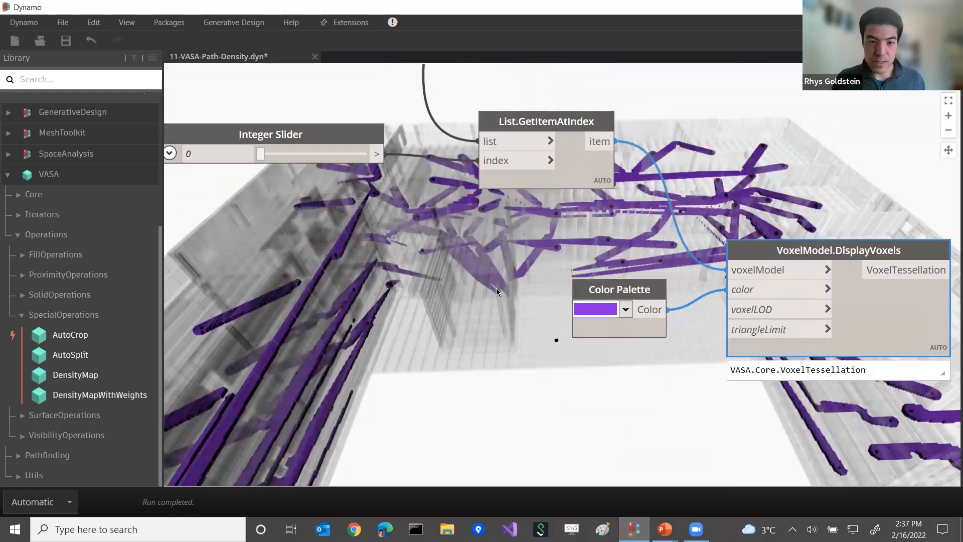
Step: Examine the purple paths of density map index 0, and set the Integer Slider to 1 to compare the next level
middle_click_drag(431, 255, 497, 218)
key("ctrl+b")
right_click_drag(542, 291, 511, 271)
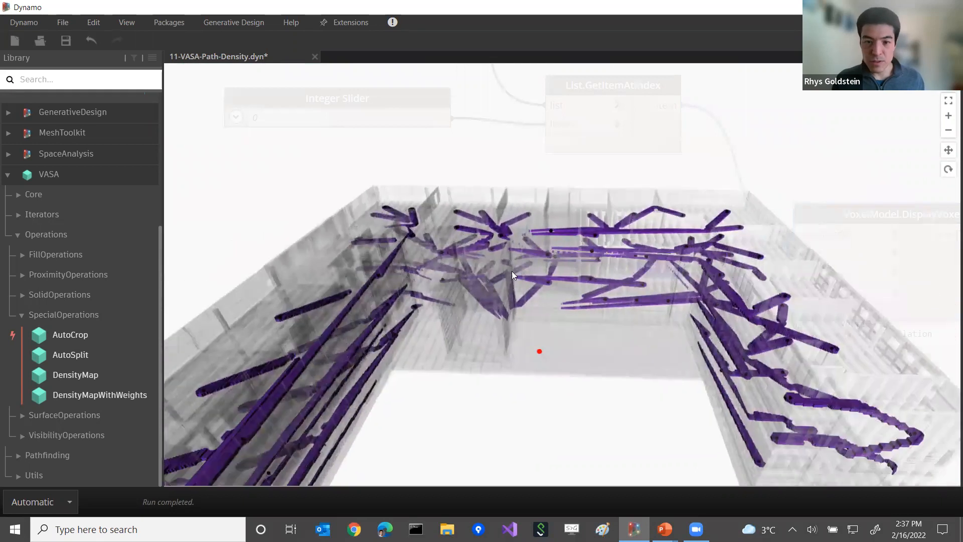
right_click_drag(515, 316, 497, 266)
middle_click_drag(498, 161, 519, 199)
left_click_drag(374, 140, 367, 163)
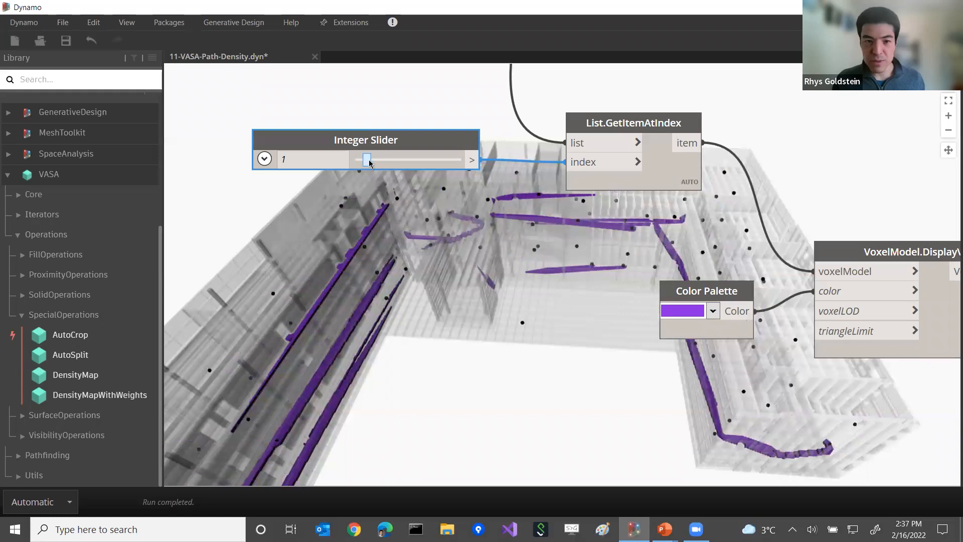
Step: Set the Integer Slider to 4 and examine that density level's paths around the staircase up close
left_click_drag(384, 167, 409, 166)
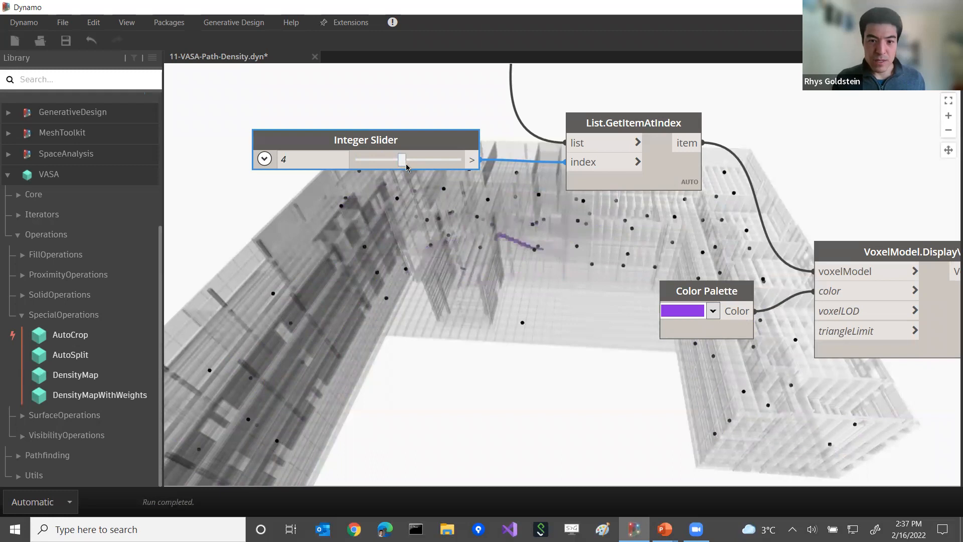
key("ctrl+b")
scroll(539, 286, "up", 5)
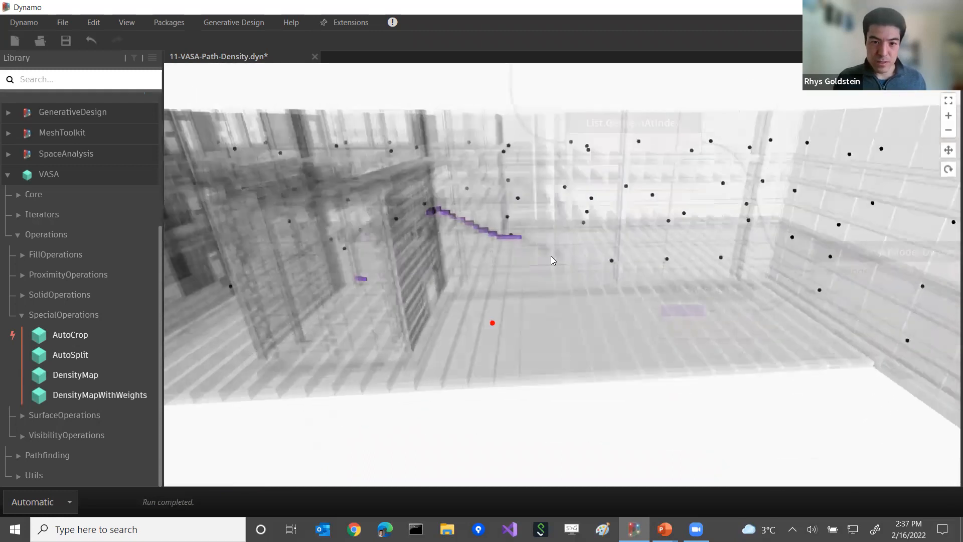
scroll(539, 269, "down", 5)
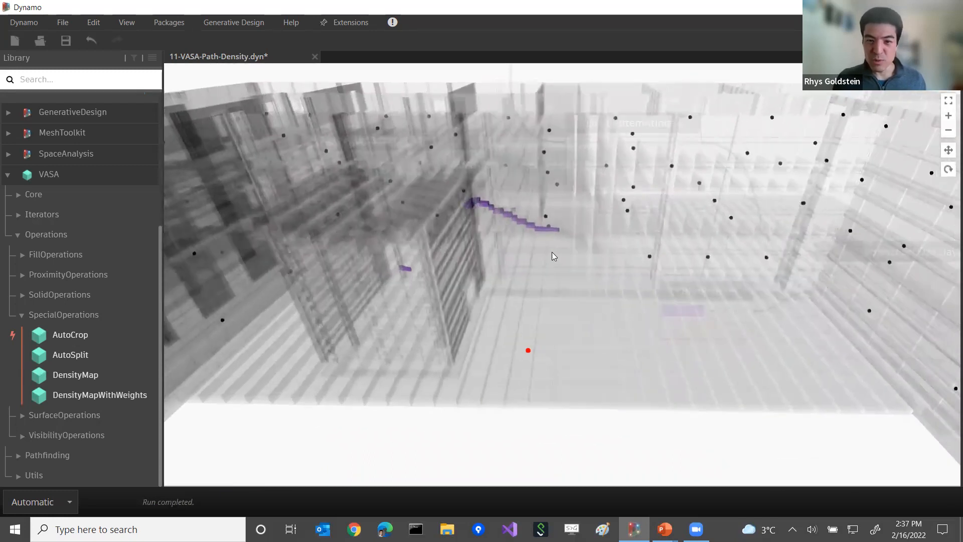
Step: Set the Integer Slider to 9 to isolate the highest density level in the 3D preview
key("ctrl+b")
middle_click_drag(518, 212, 537, 174)
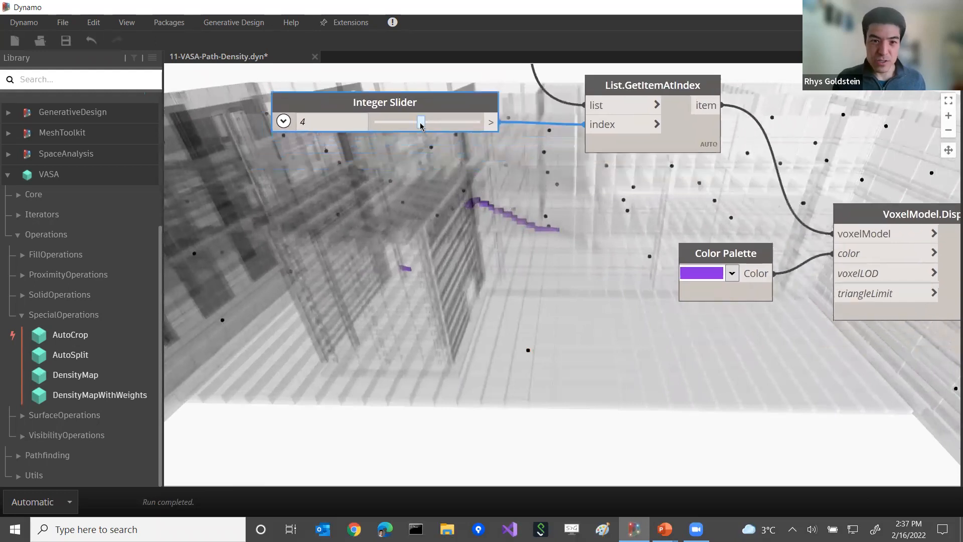
left_click_drag(429, 127, 483, 126)
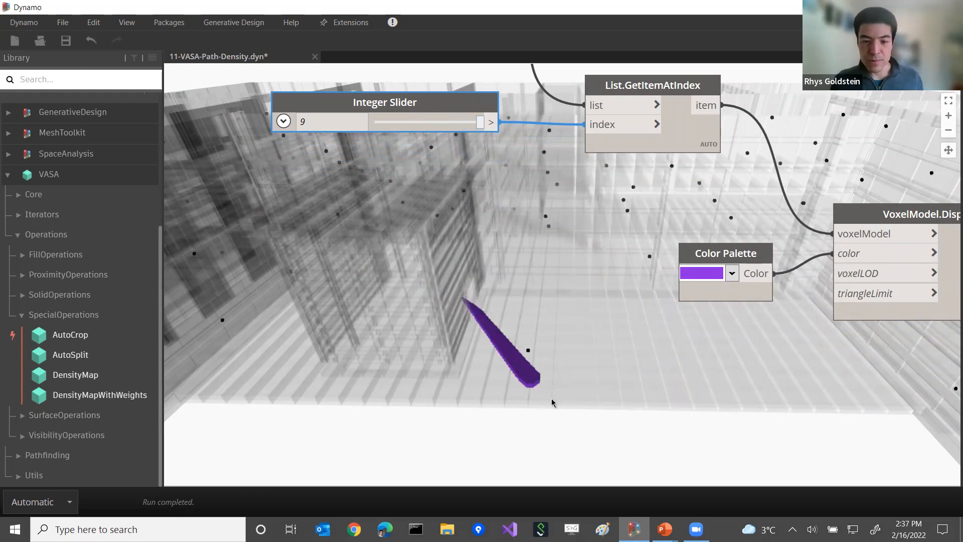
Step: Set the Integer Slider to 5 and examine that level's paths on the staircases from another angle
left_click_drag(478, 126, 432, 128)
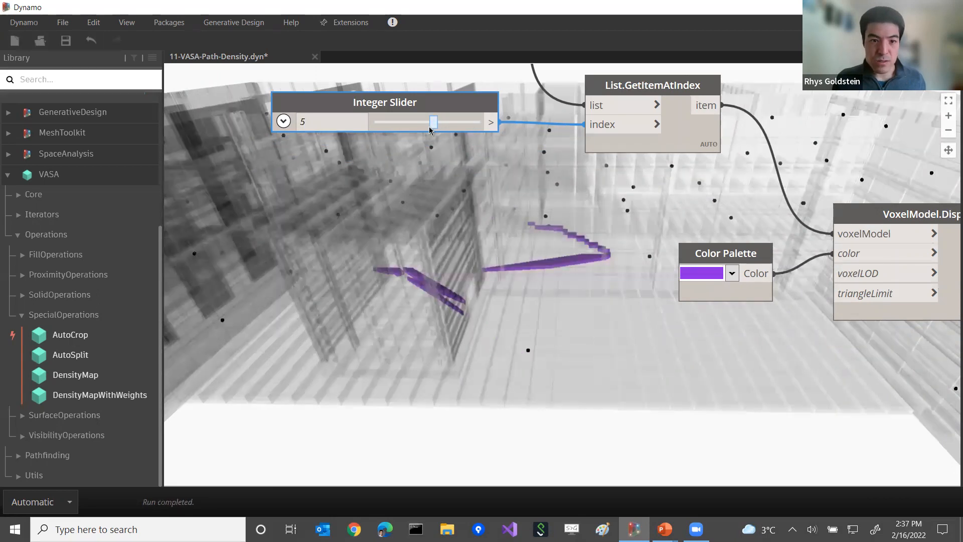
key("ctrl+b")
mouse_move(534, 290)
right_mouse_down()
mouse_move(520, 283)
mouse_move(528, 272)
mouse_move(541, 290)
mouse_move(523, 281)
right_mouse_up()
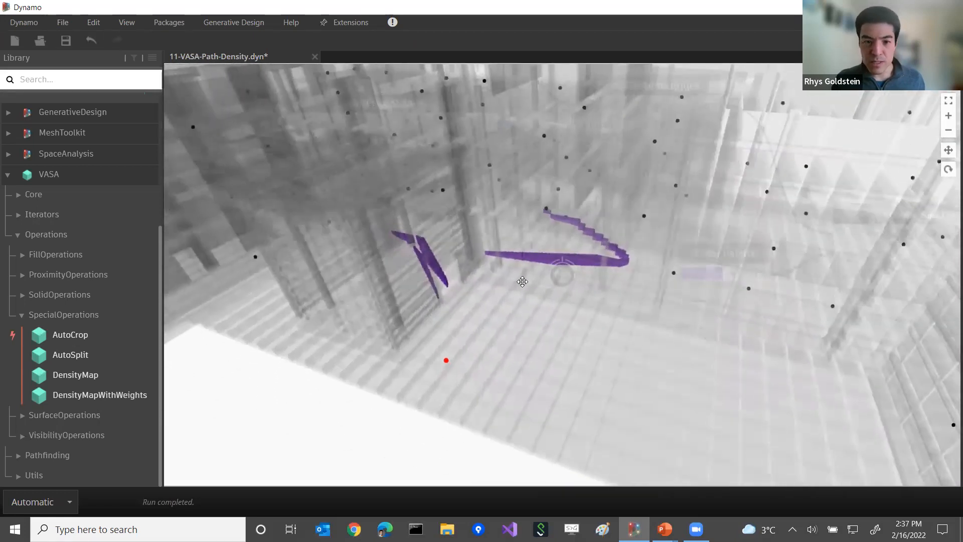
Step: Examine the isolated density level's purple paths on both staircases from closer and lower viewpoints
scroll(435, 264, "up", 2)
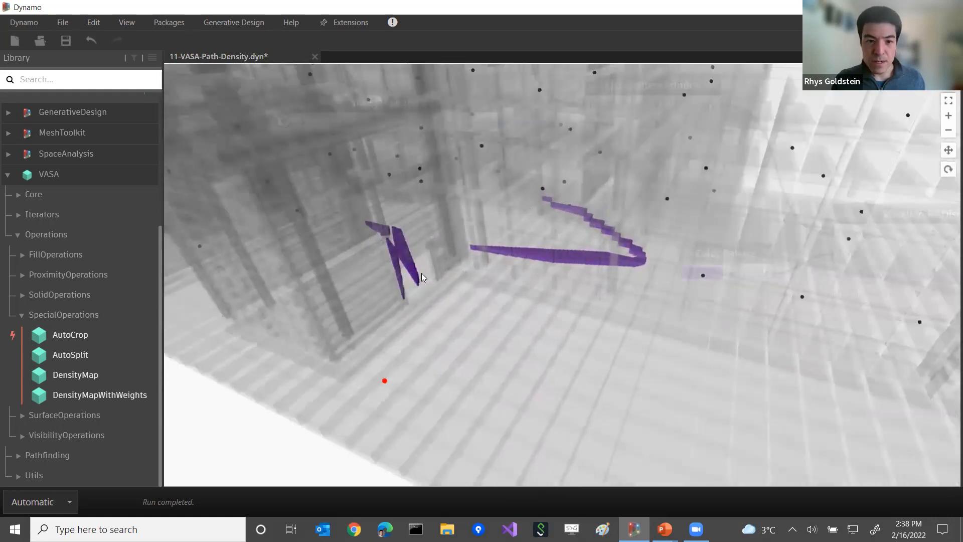
scroll(423, 274, "down", 2)
right_click_drag(488, 317, 495, 305)
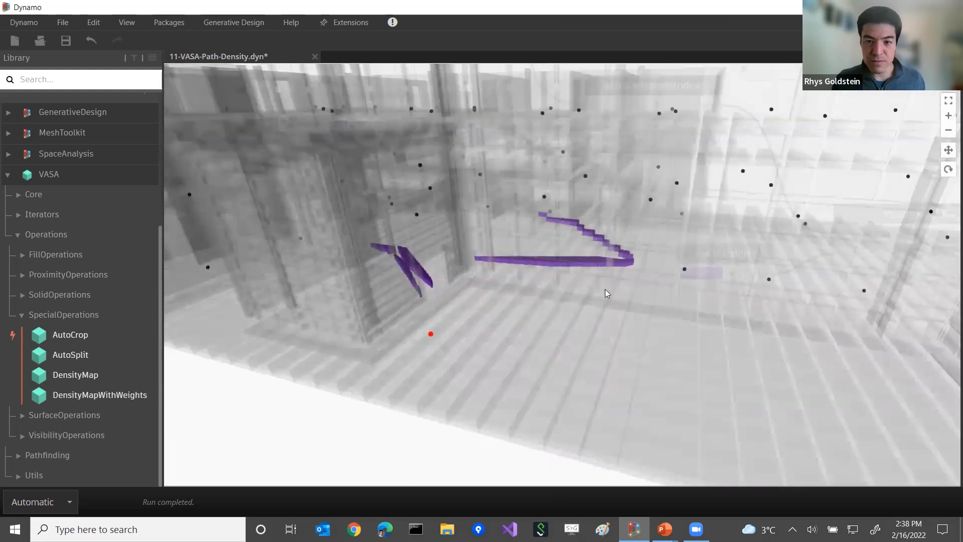
middle_click_drag(599, 290, 580, 239)
right_click_drag(571, 222, 570, 228)
scroll(569, 228, "up", 2)
middle_click_drag(523, 207, 522, 226)
Step: Add a VoxelModel.Extents node beside VoxelModel.DisplayVoxels and feed its voxelModel input from the List.GetItemAtIndex item output
key("ctrl+b")
scroll(561, 265, "down", 3)
middle_click_drag(558, 270, 321, 270)
scroll(414, 273, "down", 2)
middle_click_drag(462, 315, 291, 352)
middle_click_drag(625, 225, 598, 246)
right_click(450, 206)
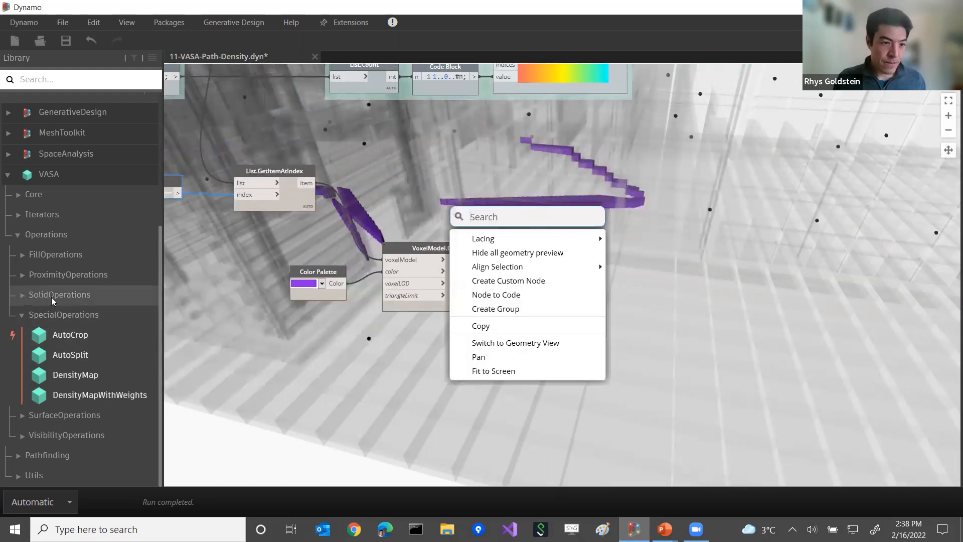
type("ex")
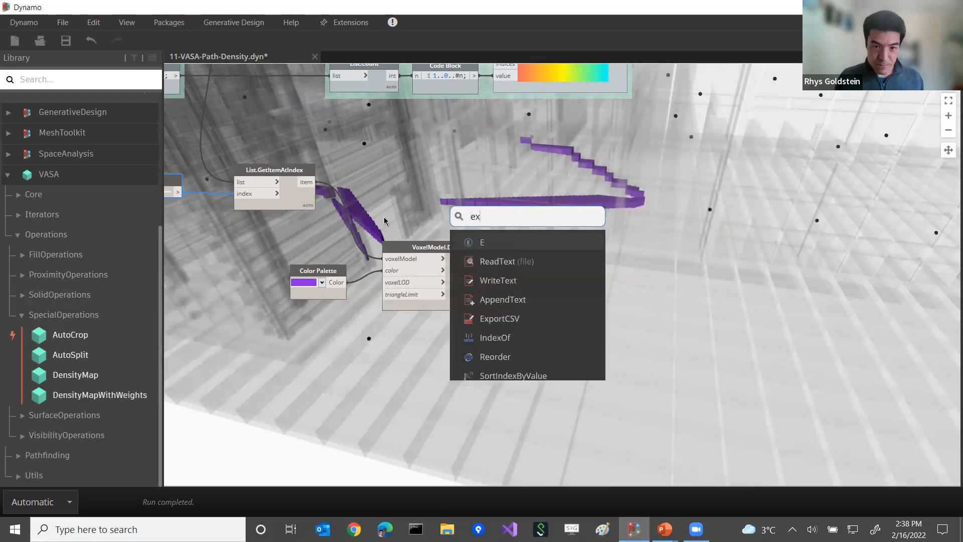
type("tents")
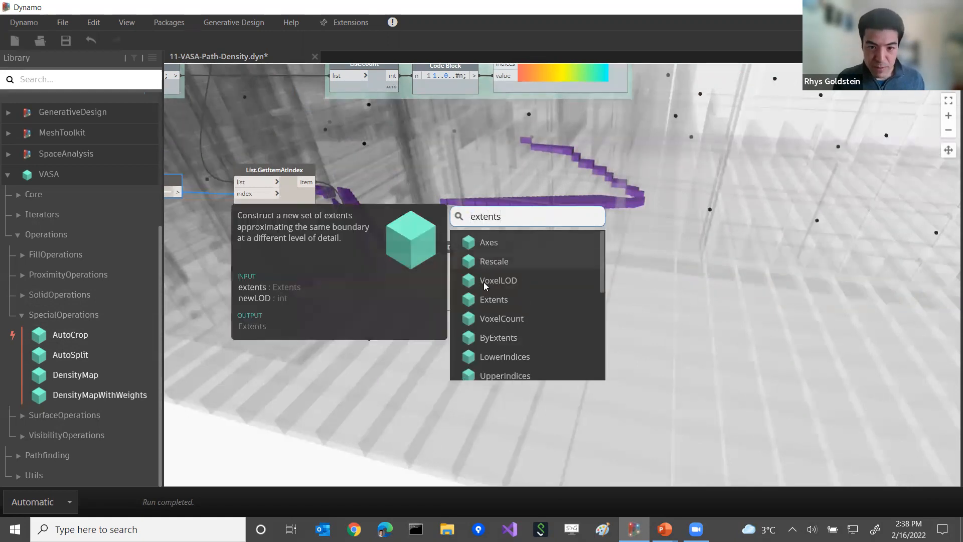
left_click(487, 300)
left_click_drag(534, 310, 586, 178)
mouse_move(314, 182)
left_mouse_down()
mouse_move(554, 198)
mouse_move(558, 191)
left_mouse_up()
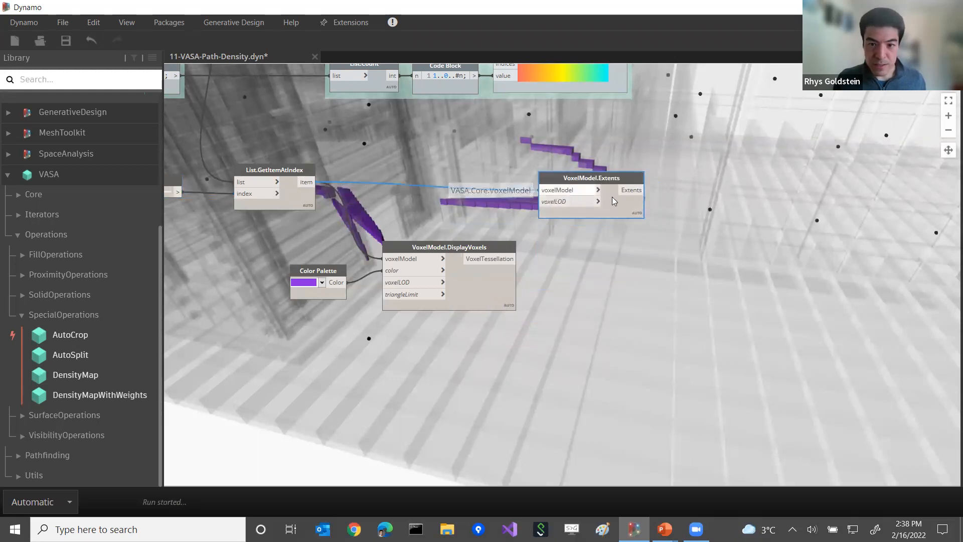
Step: Add an Extents.DisplayExtents node and feed its extents input from the VoxelModel.Extents output
right_click_drag(639, 196, 484, 202)
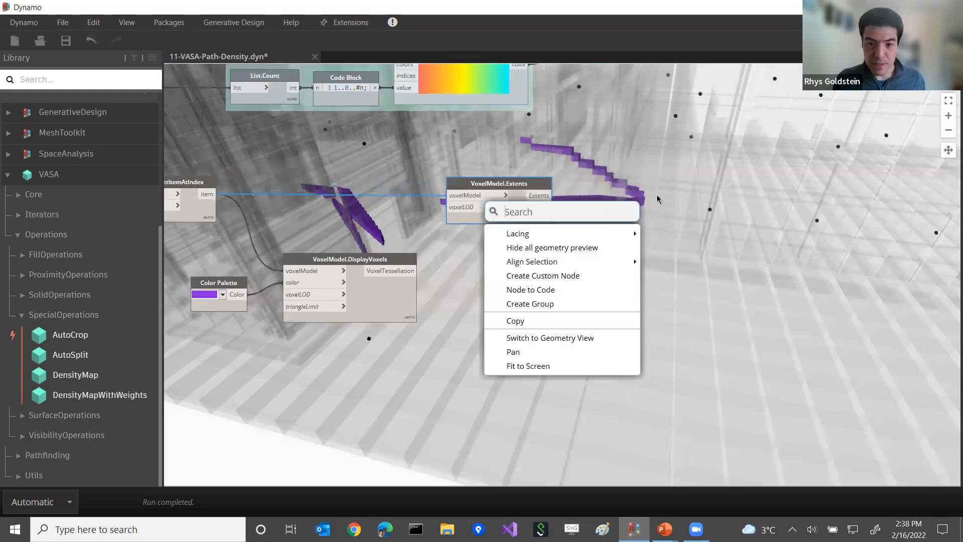
type("displayex")
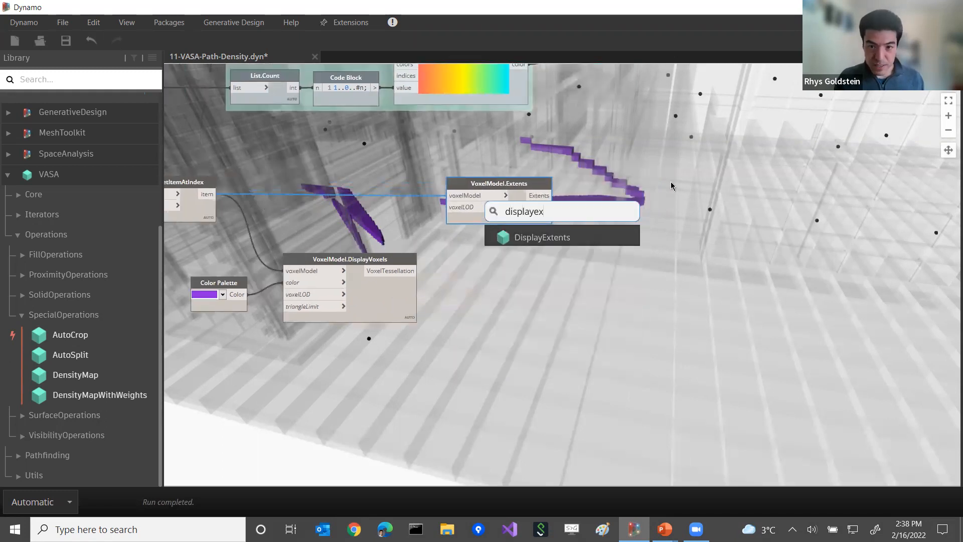
key("Return")
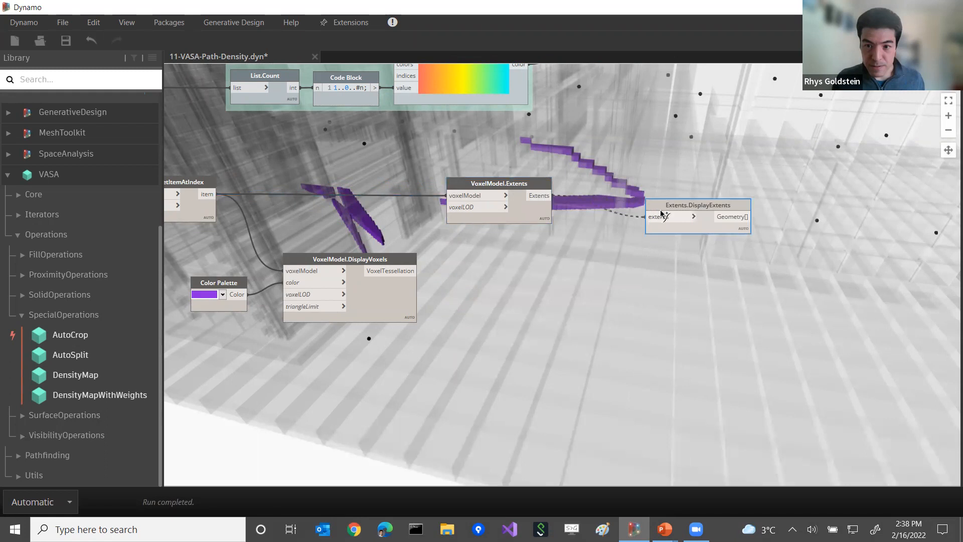
left_click(662, 215)
Step: Examine the extents box of the isolated density level around the building in the 3D preview, comparing it with the purple paths
key("ctrl+b")
mouse_move(661, 215)
right_mouse_down()
mouse_move(612, 198)
mouse_move(579, 210)
right_mouse_up()
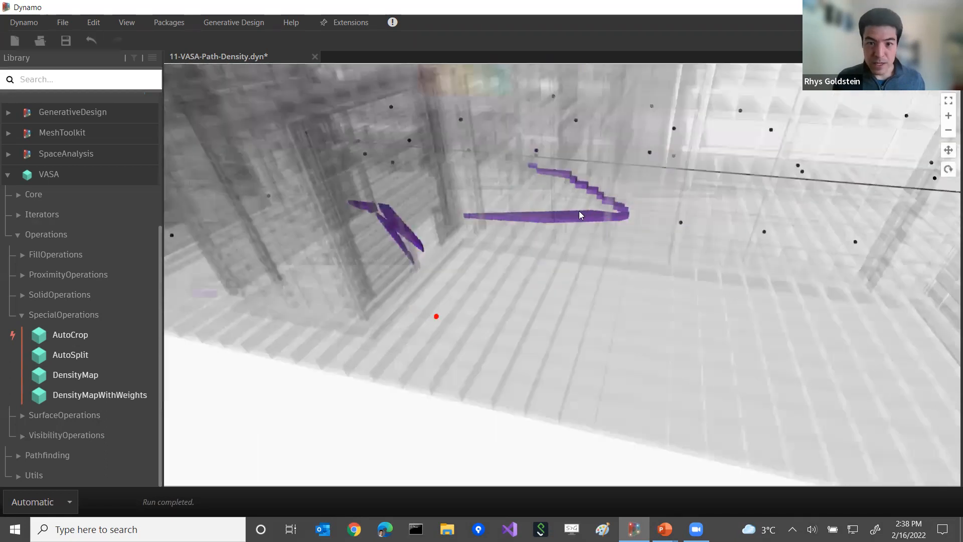
scroll(567, 209, "down", 5)
scroll(552, 209, "up", 4)
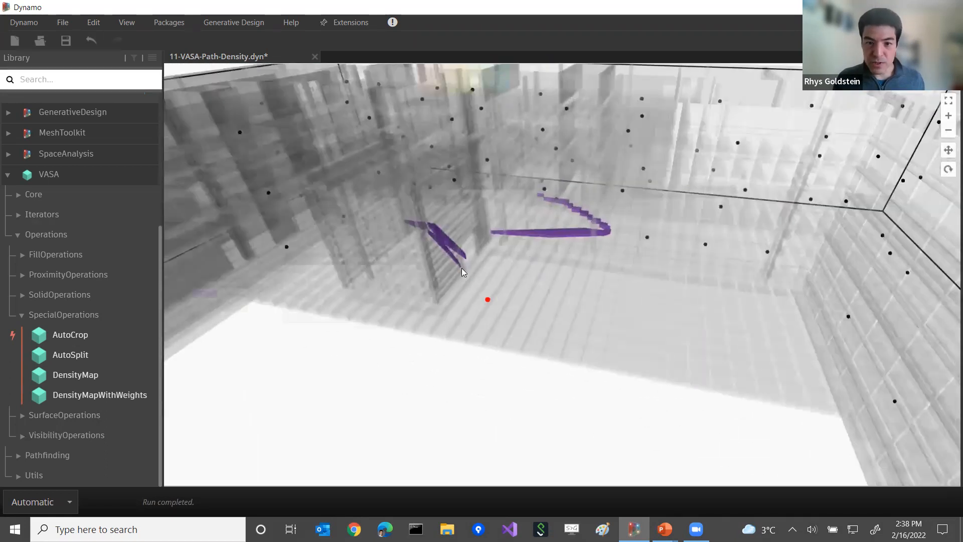
scroll(481, 248, "down", 3)
scroll(544, 294, "down", 5)
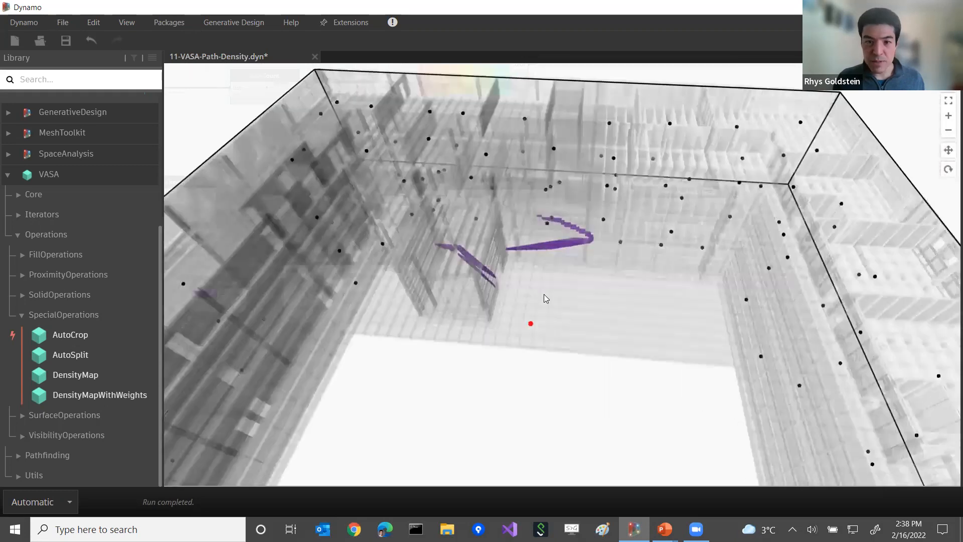
scroll(628, 294, "down", 3)
right_click_drag(632, 280, 565, 271)
scroll(588, 274, "up", 6)
scroll(579, 272, "up", 2)
middle_click_drag(572, 265, 528, 269)
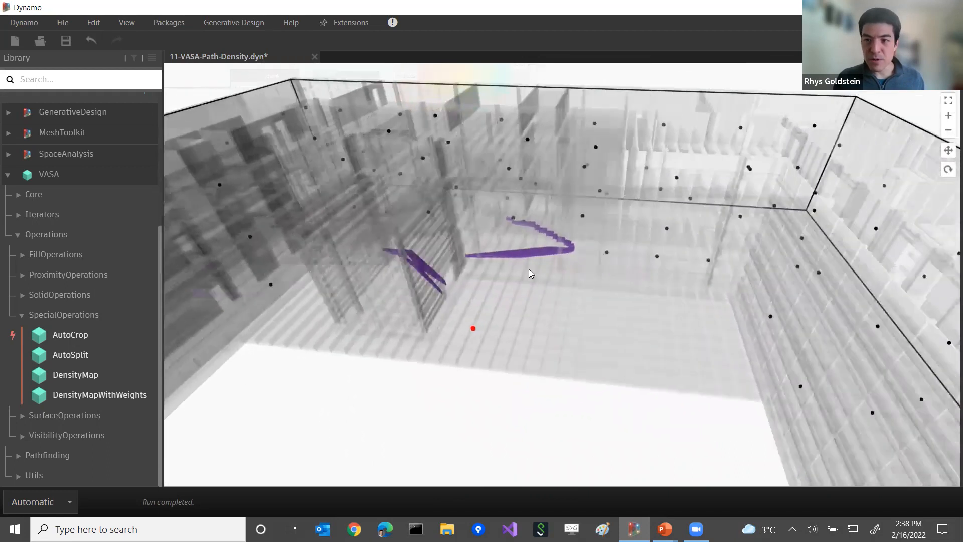
Step: Add a SpecialOperations.AutoCrop node to the graph and place it above the wire between List.GetItemAtIndex and VoxelModel.Extents
scroll(532, 261, "down", 1)
key("ctrl+b")
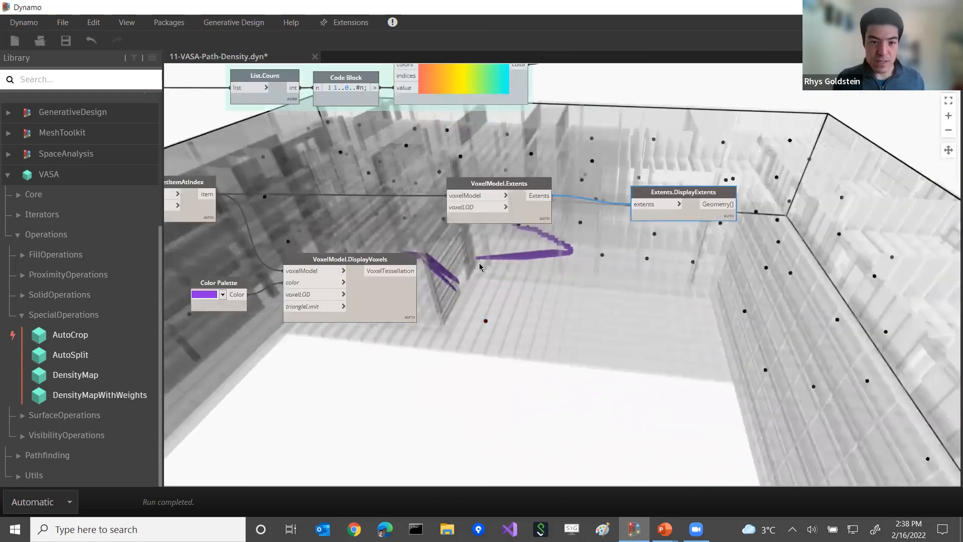
middle_click_drag(454, 262, 441, 215)
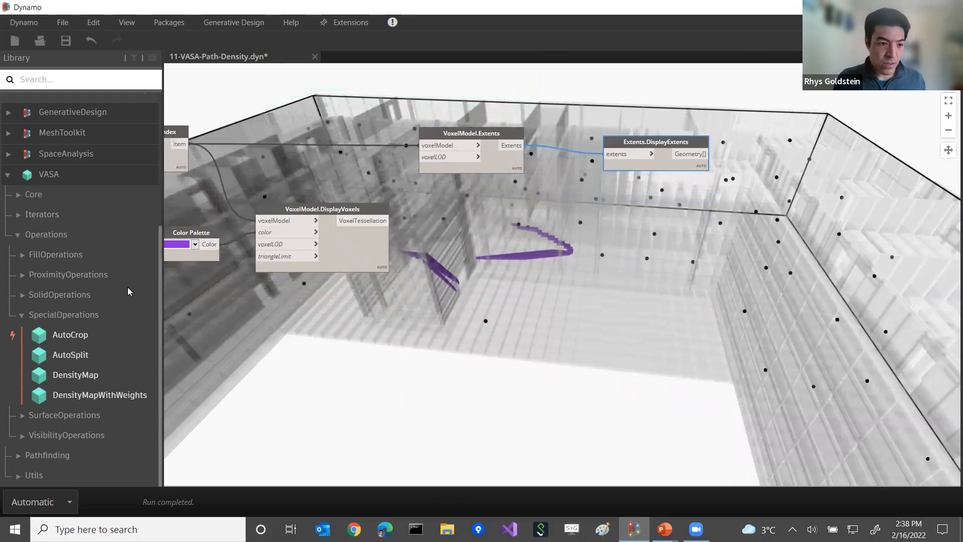
left_click(67, 339)
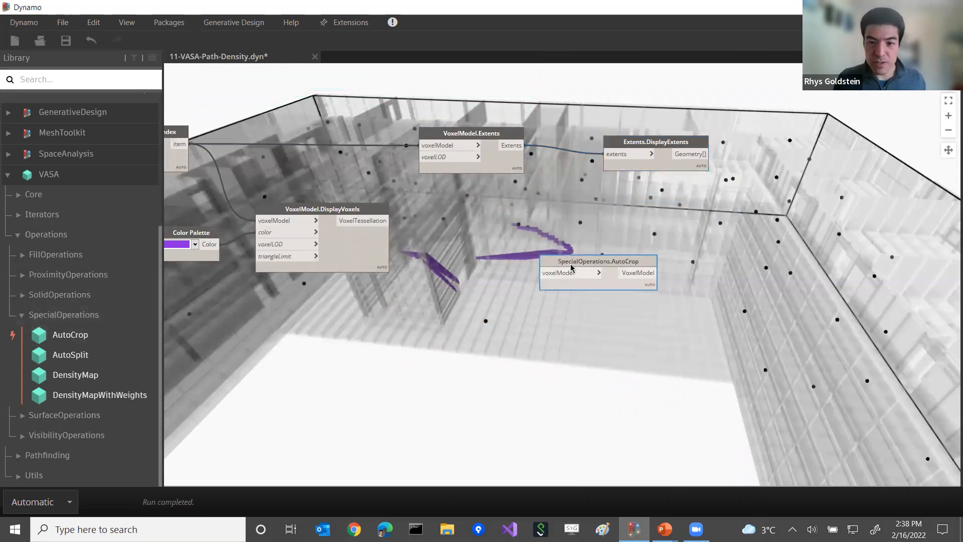
left_click_drag(572, 269, 325, 139)
middle_click_drag(329, 186, 484, 226)
left_click_drag(494, 176, 434, 152)
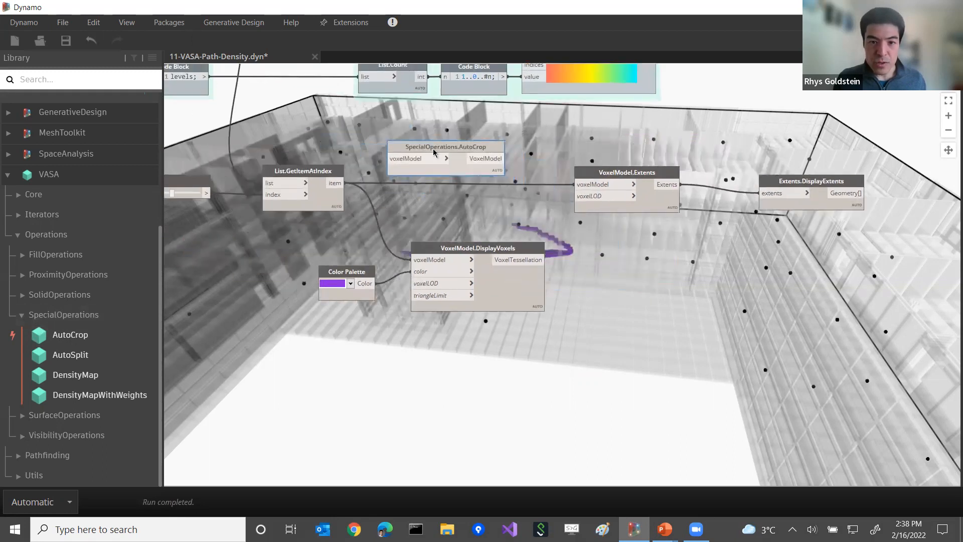
middle_click_drag(394, 206, 243, 169)
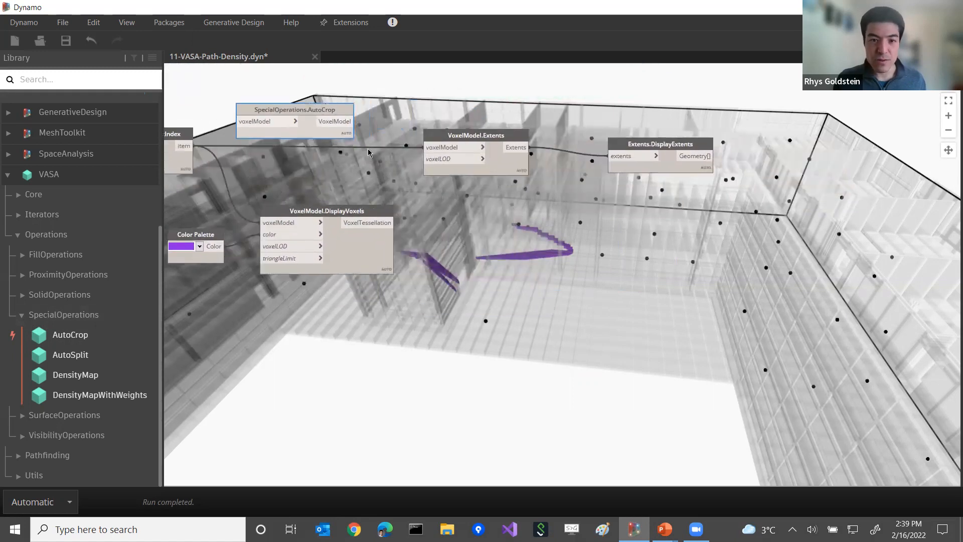
Step: Route the List.GetItemAtIndex item through AutoCrop into the voxelModel input of VoxelModel.Extents and view the cropped extents in 3D
left_click(427, 147)
left_click(239, 121)
left_click(351, 121)
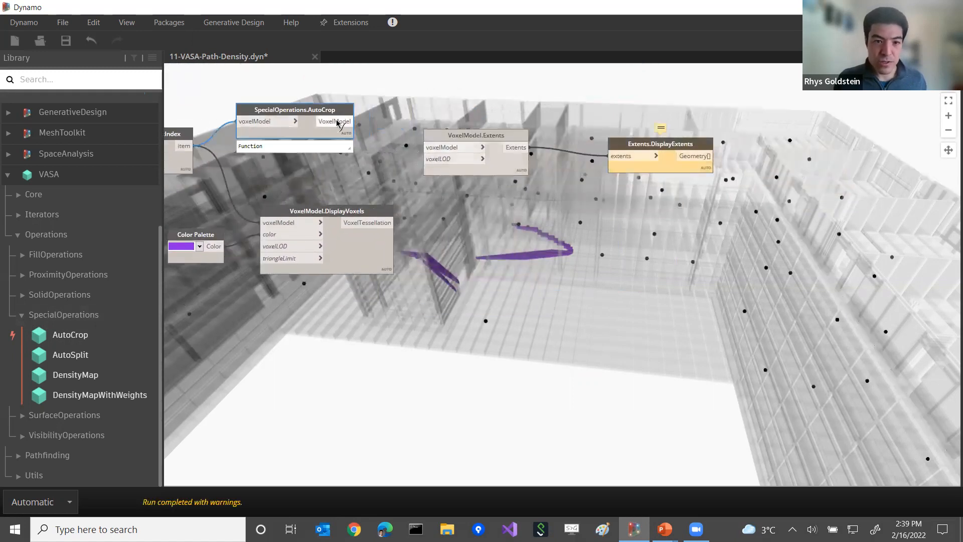
left_click(439, 151)
key("ctrl+b")
scroll(485, 271, "up", 5)
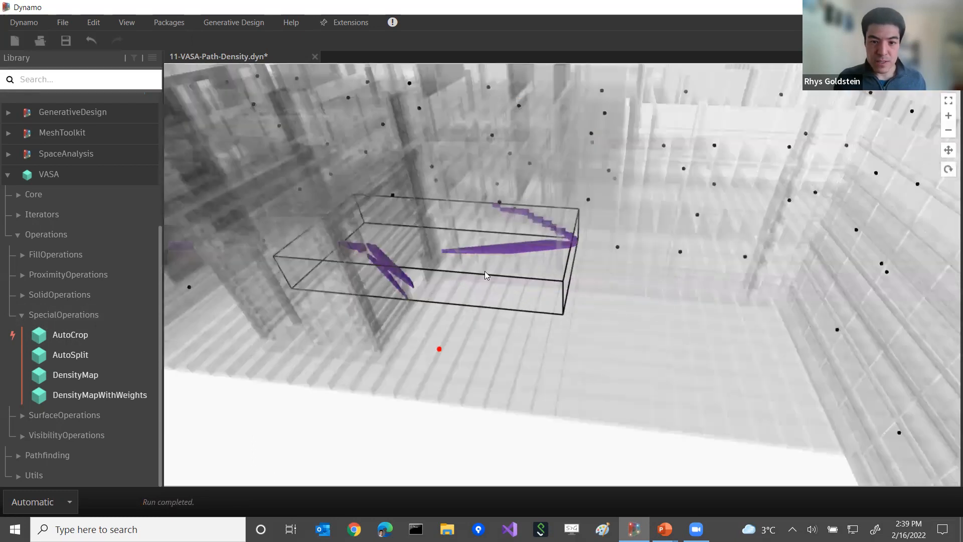
right_click_drag(509, 258, 514, 232)
Step: Replace the AutoCrop node with a SpecialOperations.AutoSplit node wired from List.GetItemAtIndex to VoxelModel.Extents
key("ctrl+g")
middle_click_drag(498, 207, 508, 173)
left_click(391, 105)
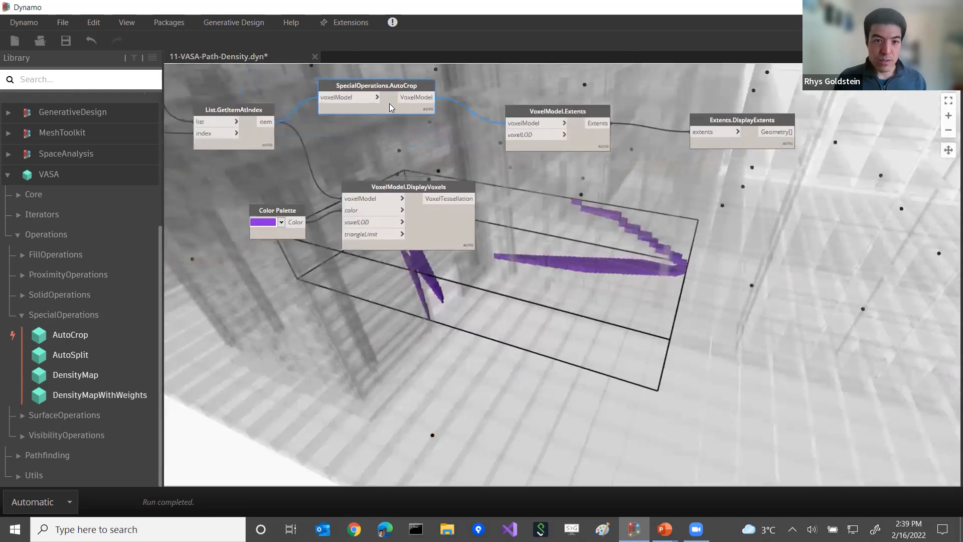
key("Delete")
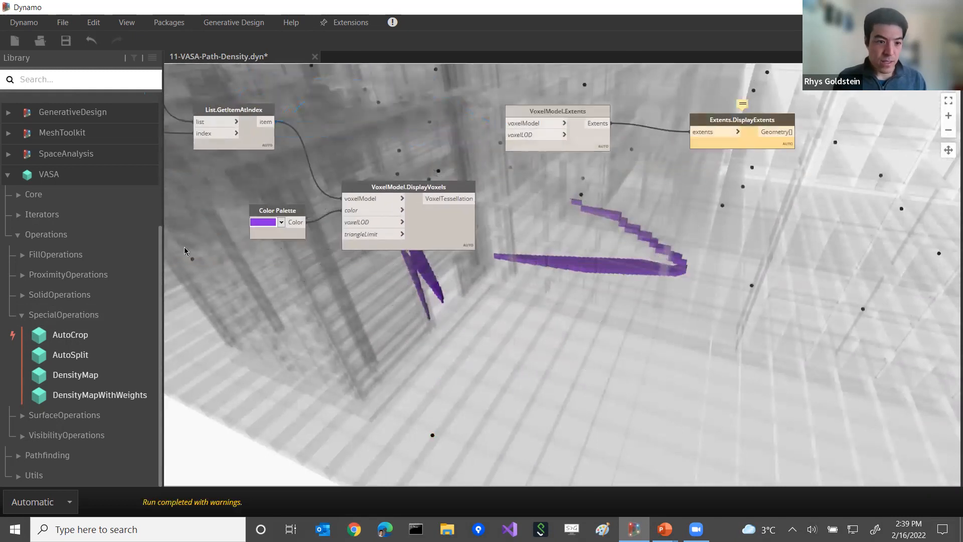
left_click(70, 355)
left_click_drag(580, 276, 364, 106)
left_click_drag(266, 122, 346, 116)
left_click_drag(430, 119, 522, 123)
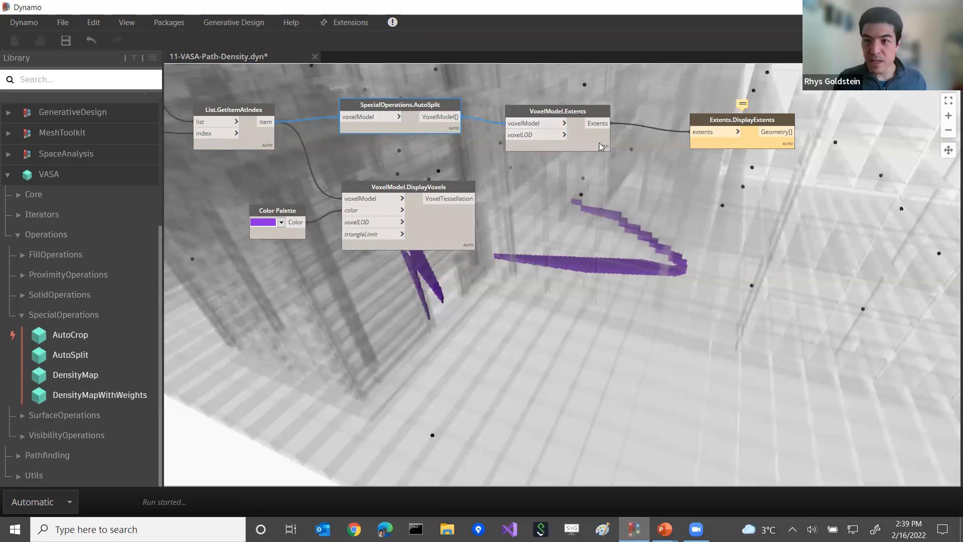
Step: Move VoxelModel.Extents and Extents.DisplayExtents farther from the AutoSplit node to space out the chain
left_click_drag(595, 139, 647, 140)
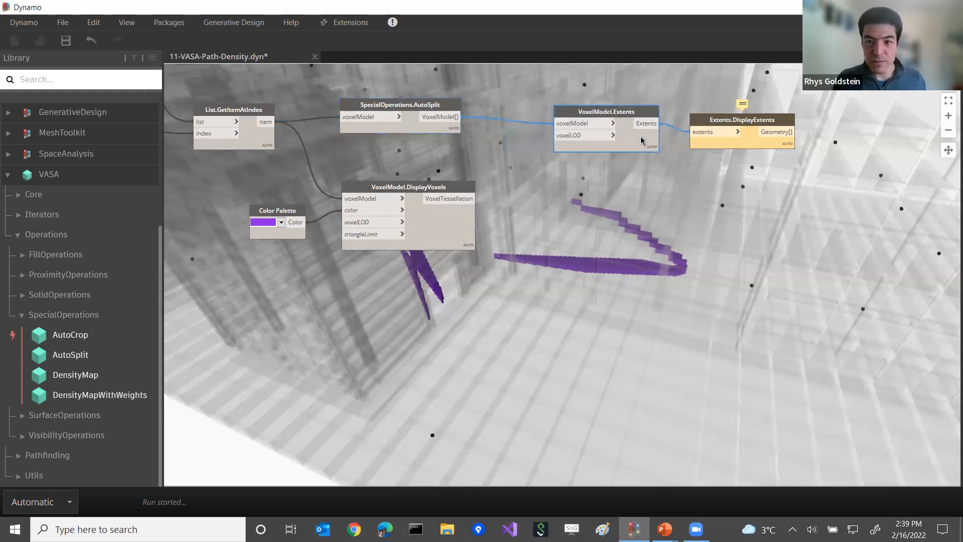
left_click_drag(745, 142, 816, 129)
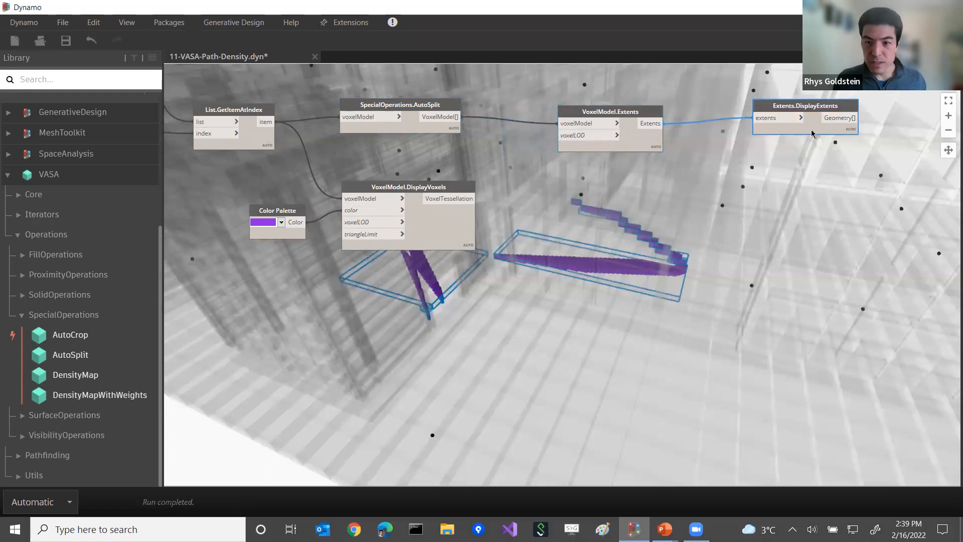
left_click_drag(650, 144, 700, 133)
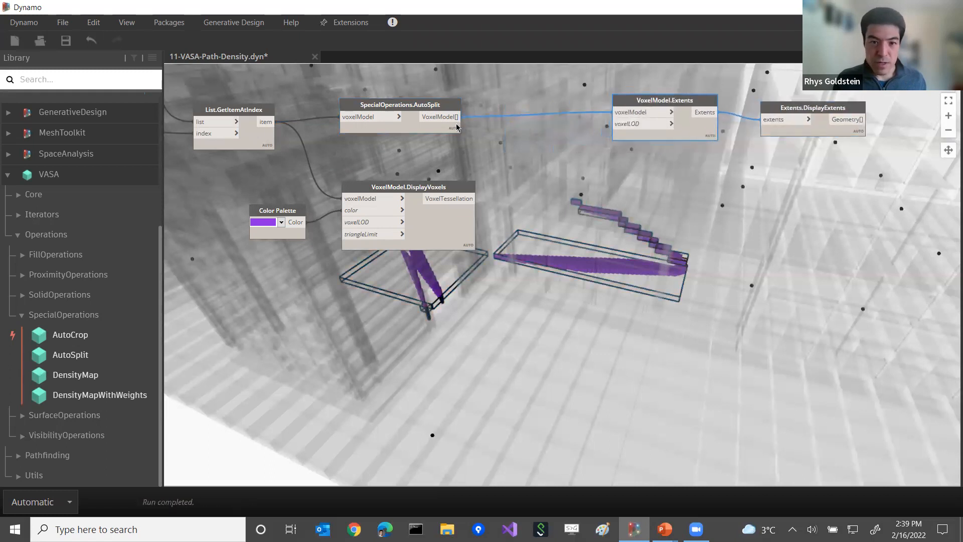
Step: Examine the AutoSplit output list and inspect in 3D how the extents boxes enclose the stepped and diagonal purple voxels
mouse_move(455, 146)
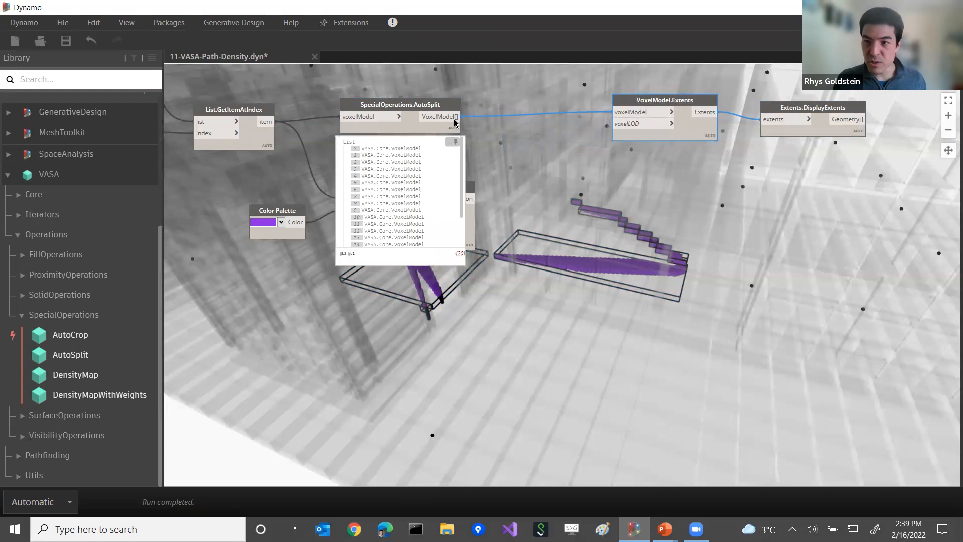
key("ctrl+b")
right_click_drag(495, 270, 519, 241)
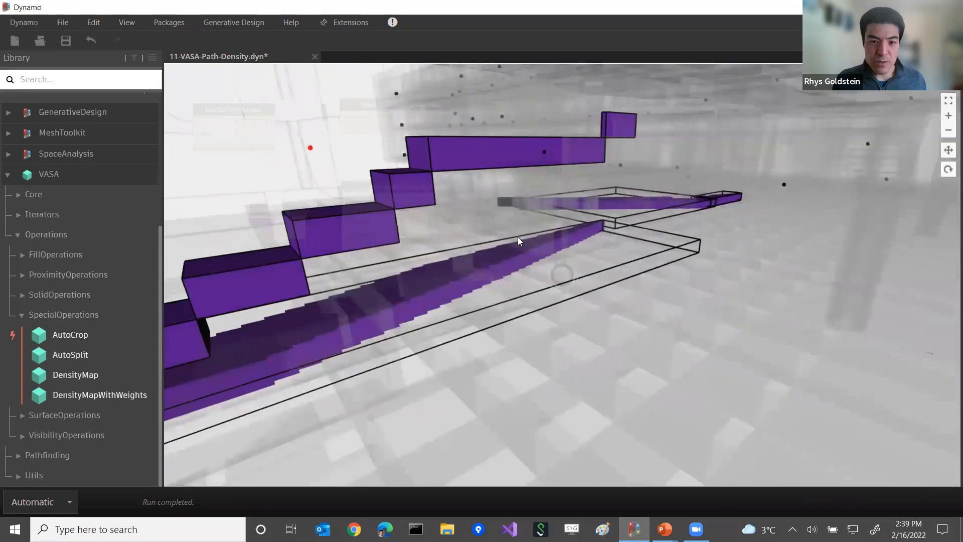
right_click_drag(552, 164, 604, 176)
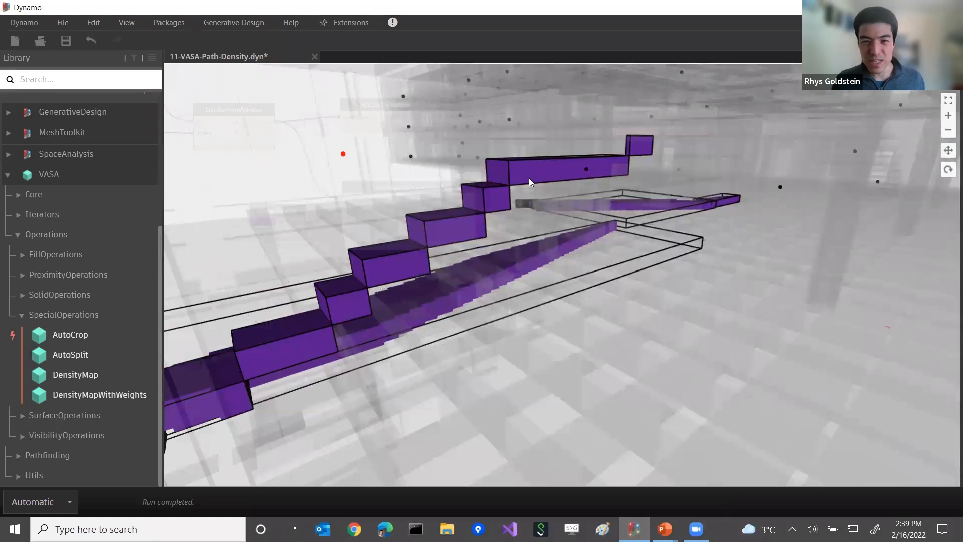
right_click_drag(430, 247, 349, 269)
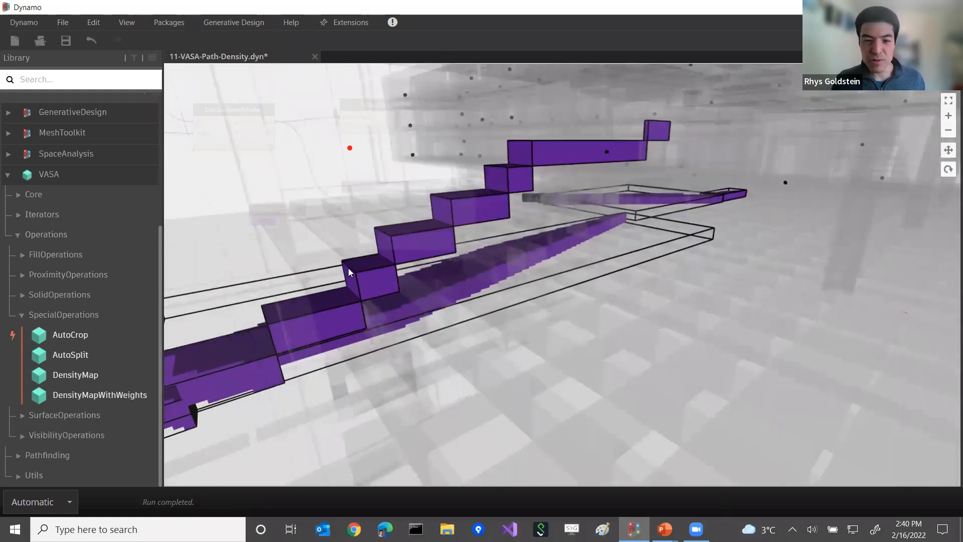
right_click_drag(239, 384, 350, 322)
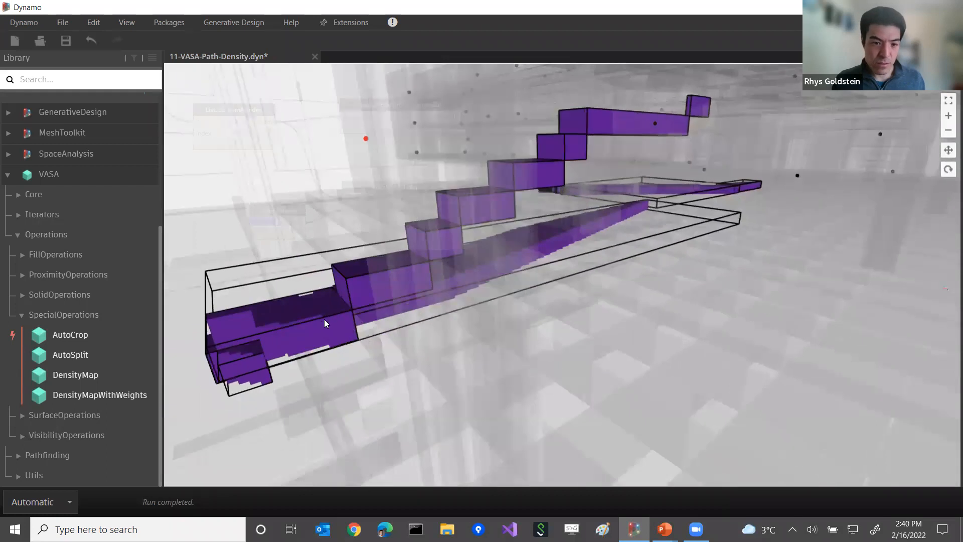
scroll(492, 280, "up", 5)
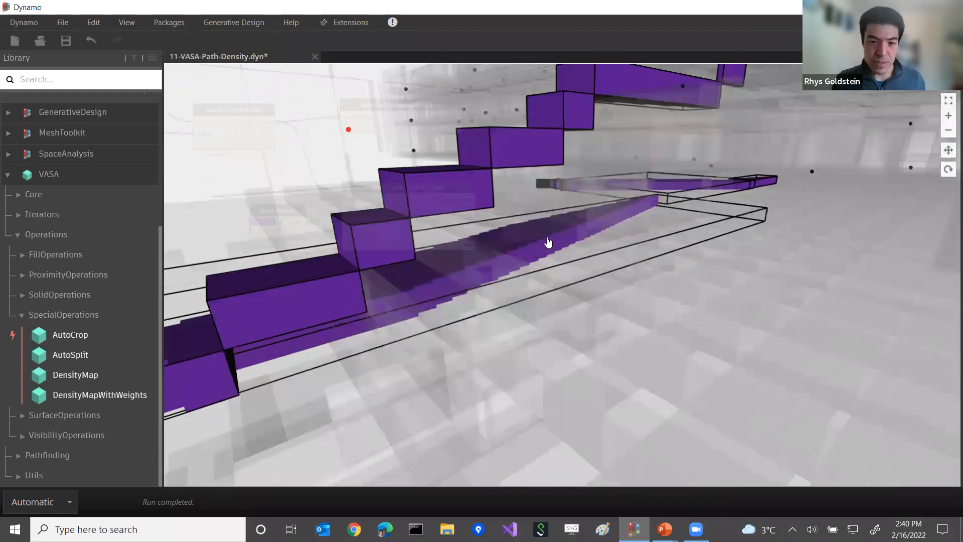
mouse_move(522, 272)
right_mouse_down()
mouse_move(562, 274)
mouse_move(516, 275)
right_mouse_up()
right_click_drag(510, 239, 595, 251)
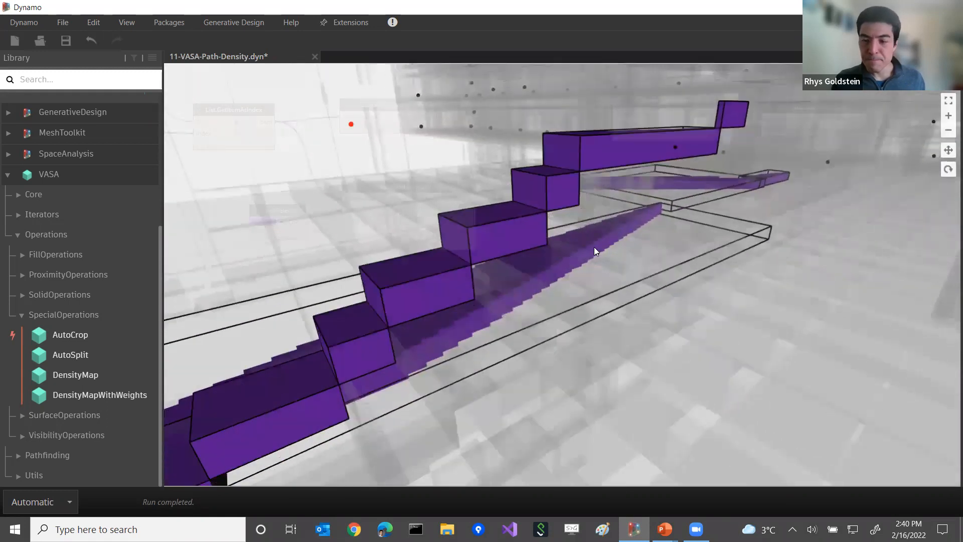
middle_click_drag(589, 261, 584, 280)
right_click_drag(605, 213, 541, 183)
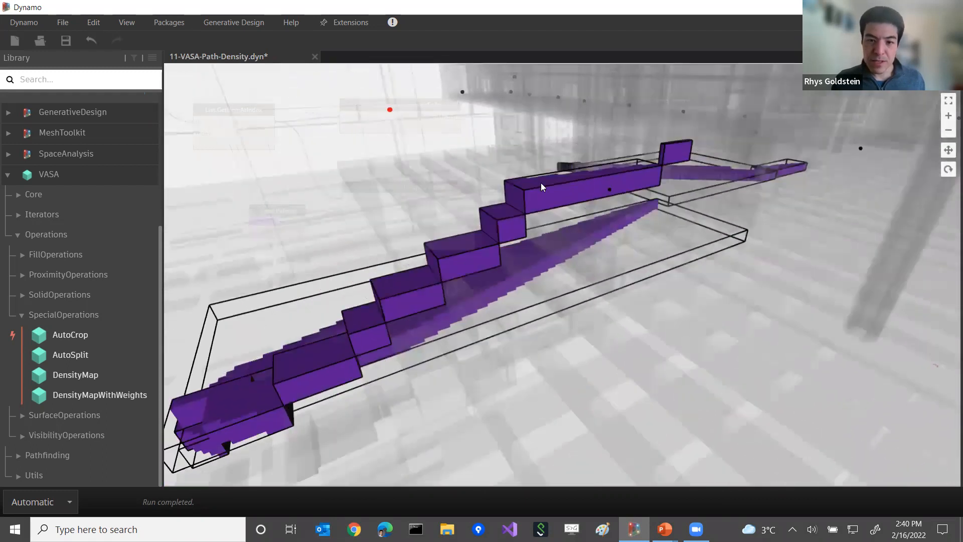
scroll(543, 211, "up", 5)
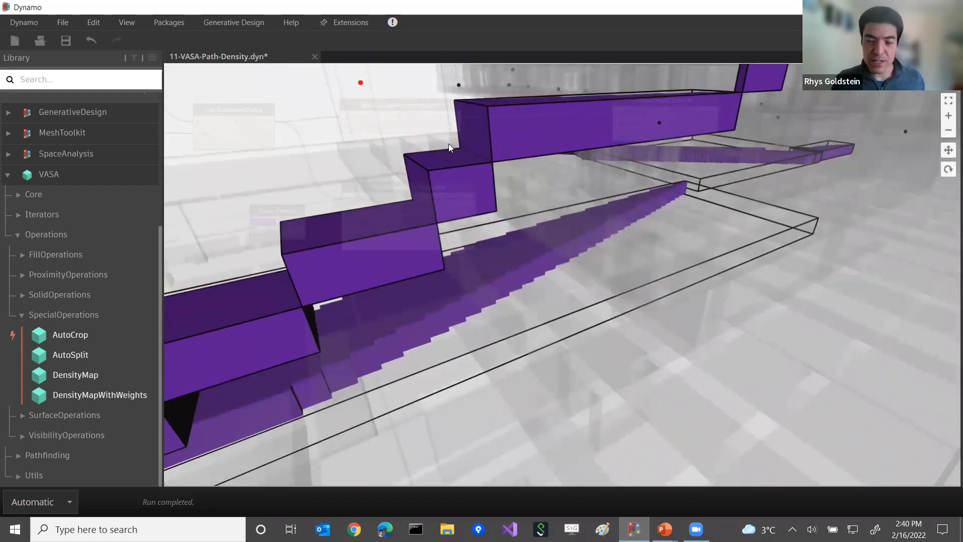
scroll(467, 195, "down", 5)
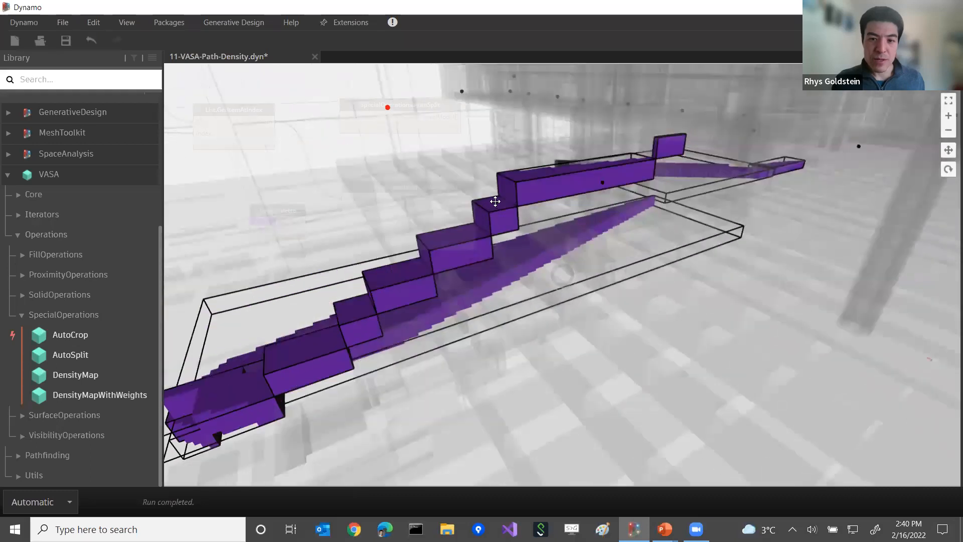
right_click_drag(496, 201, 446, 310)
scroll(399, 311, "up", 5)
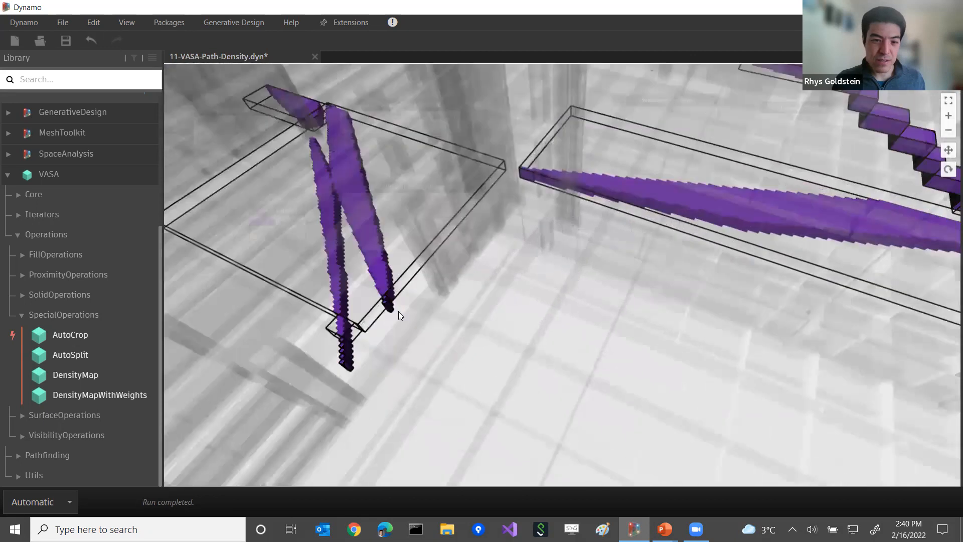
scroll(458, 290, "up", 6)
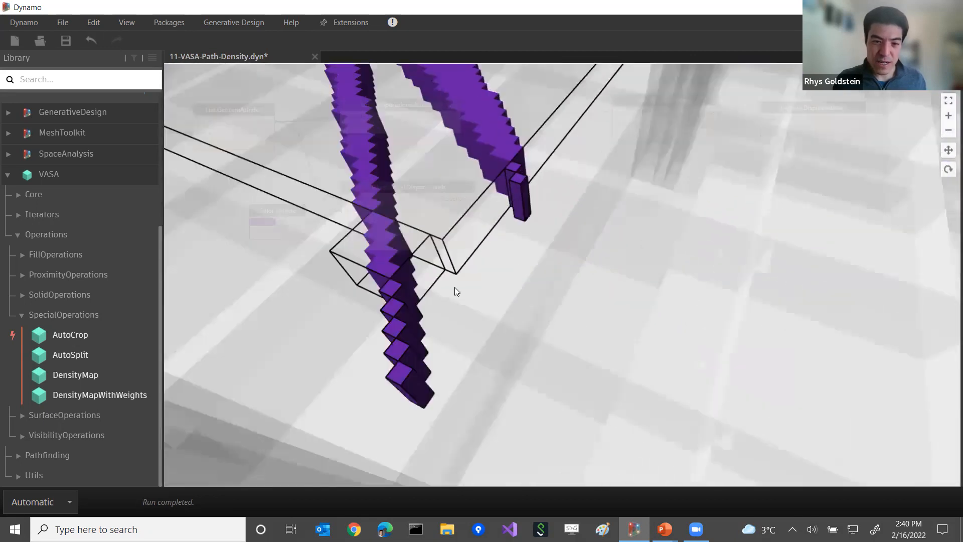
middle_click_drag(455, 287, 508, 271)
right_click_drag(496, 266, 368, 262)
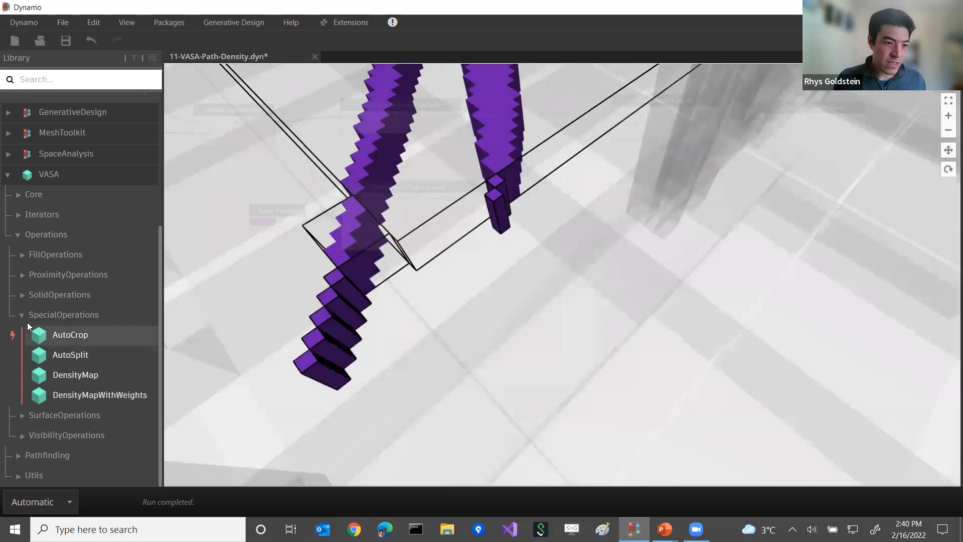
Step: Add a SurfaceOperations.ExpandByOneVoxel node to the free area below VoxelModel.Extents
left_click(59, 418)
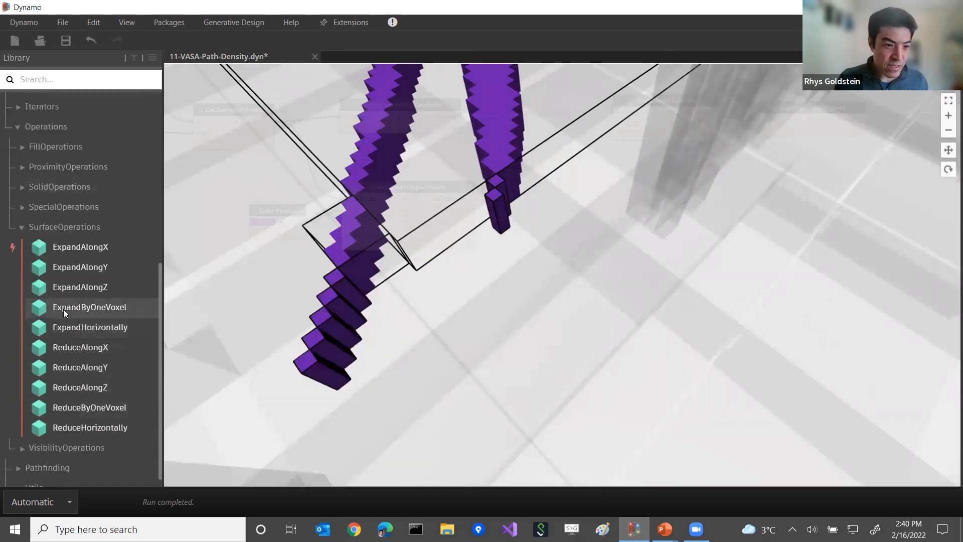
mouse_move(64, 309)
left_click_drag(63, 309, 653, 297)
left_click_drag(709, 303, 658, 217)
Step: Shift AutoSplit, VoxelModel.Extents and Extents.DisplayExtents farther along the chain and place ExpandByOneVoxel between List.GetItemAtIndex and AutoSplit
mouse_move(680, 127)
left_click_drag(680, 125, 734, 133)
left_click_drag(811, 129, 941, 129)
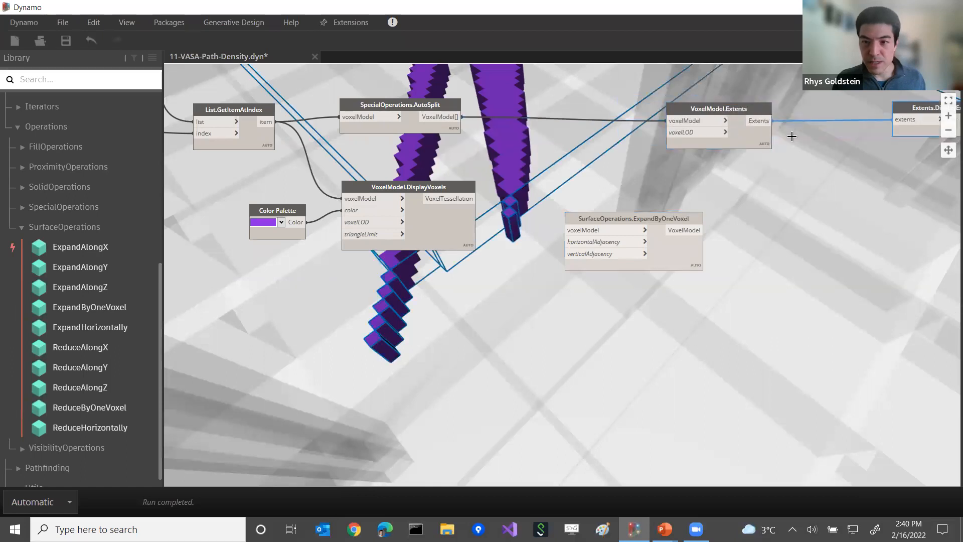
left_click_drag(727, 141, 810, 138)
left_click_drag(436, 129, 670, 161)
left_click_drag(667, 270, 485, 130)
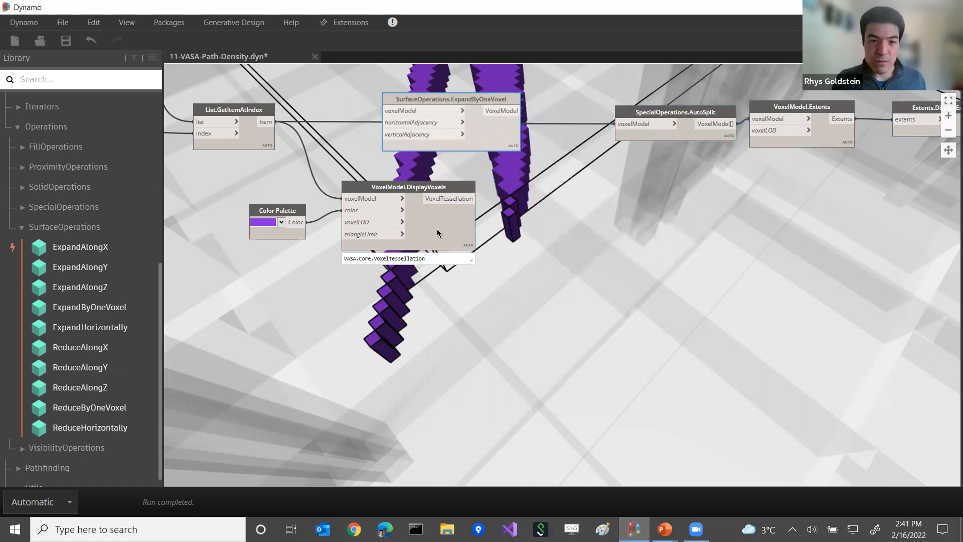
middle_click_drag(516, 146, 657, 195)
left_click_drag(615, 173, 628, 143)
Step: Add a code block with the value 2; and feed it into the horizontalAdjacency input of ExpandByOneVoxel
mouse_move(570, 141)
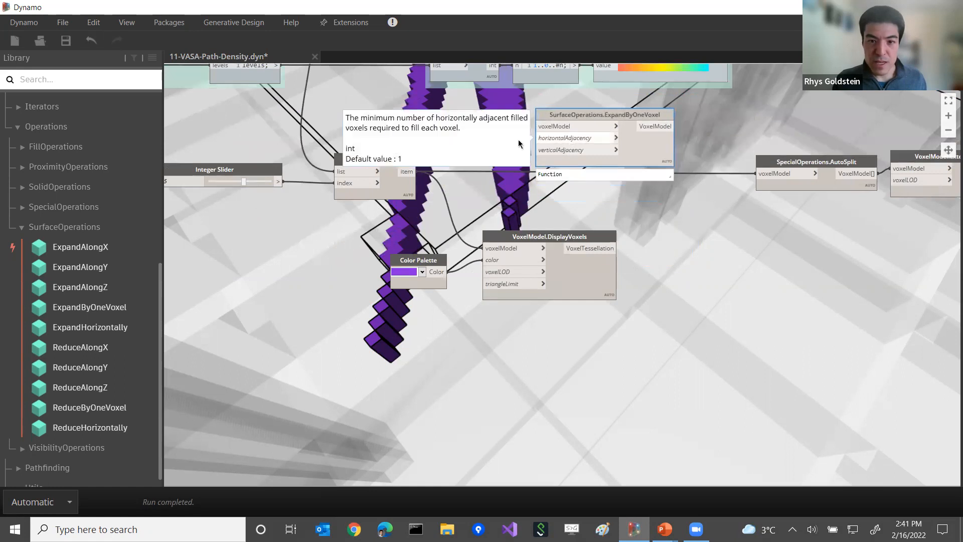
double_click(480, 139)
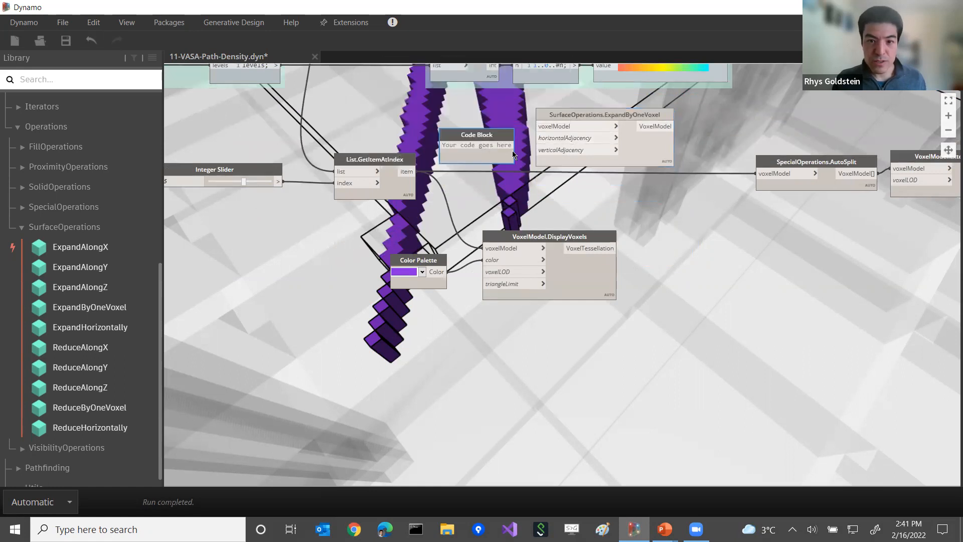
type("2;")
left_click_drag(475, 136, 507, 128)
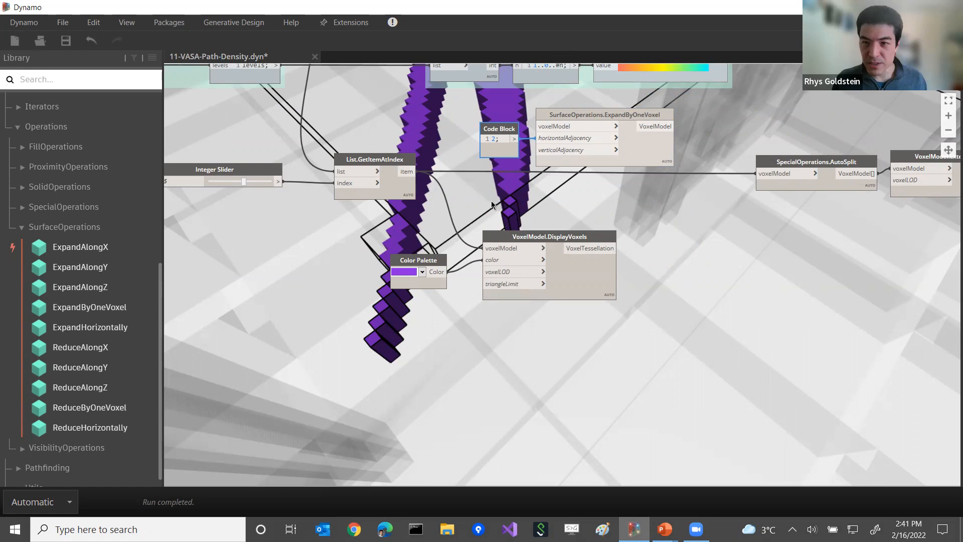
Step: Reroute the List.GetItemAtIndex item through ExpandByOneVoxel into the voxelModel input of AutoSplit
left_click(778, 176)
left_click(552, 127)
left_click(644, 127)
left_click(780, 174)
middle_click_drag(449, 241, 504, 202)
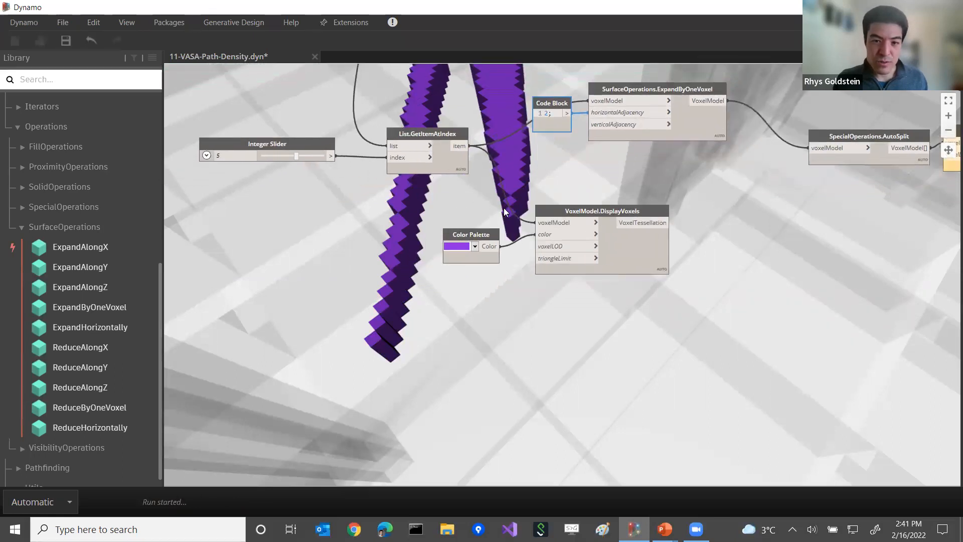
middle_click_drag(665, 155, 624, 161)
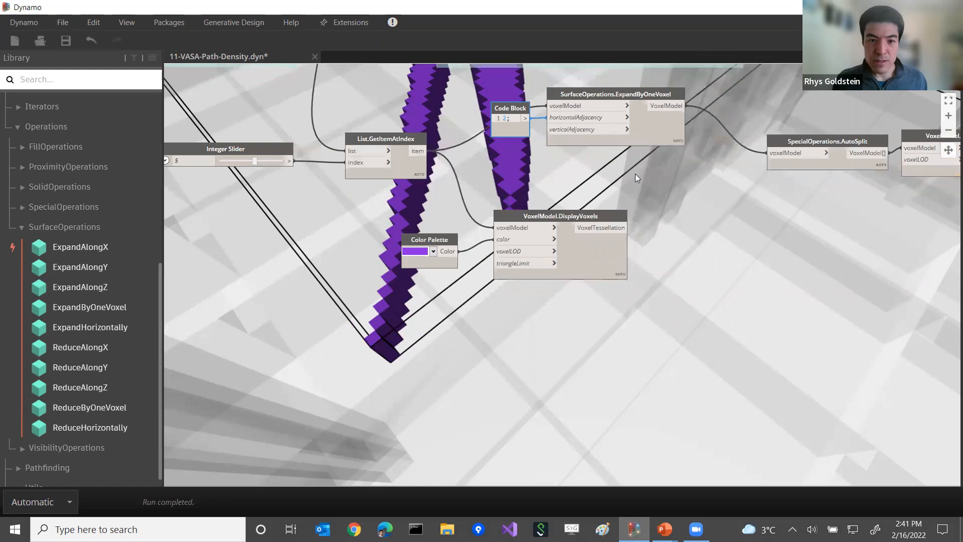
middle_click_drag(452, 215, 507, 200)
middle_click_drag(431, 223, 492, 207)
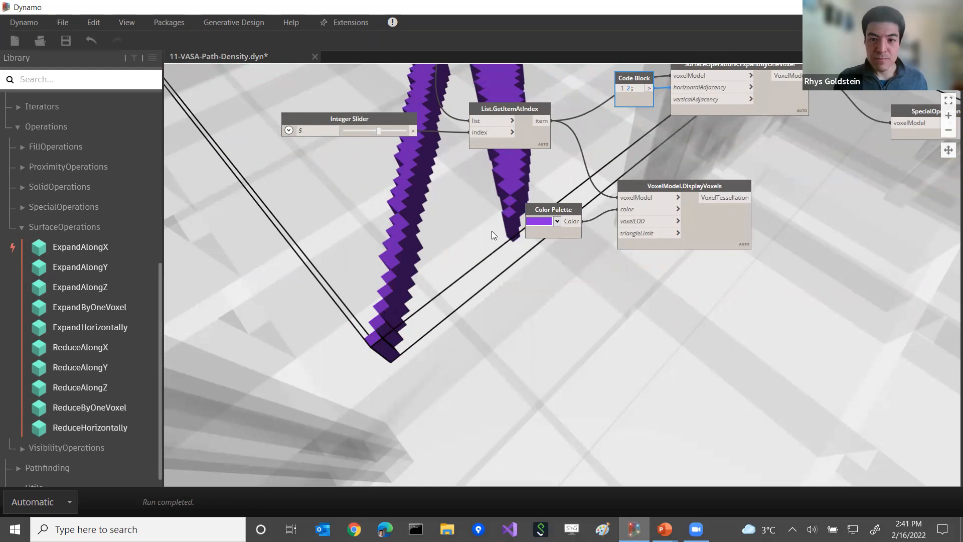
Step: Move VoxelModel.DisplayVoxels and its Color Palette below AutoSplit, and feed the ExpandByOneVoxel output into the voxelModel input of DisplayVoxels
middle_click_drag(747, 204, 563, 229)
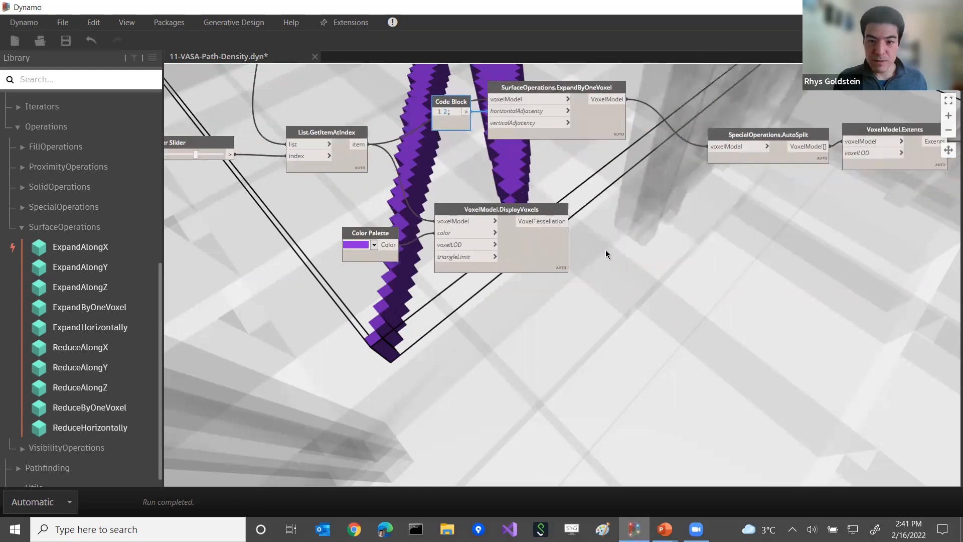
left_click_drag(540, 249, 847, 274)
left_click_drag(390, 241, 621, 275)
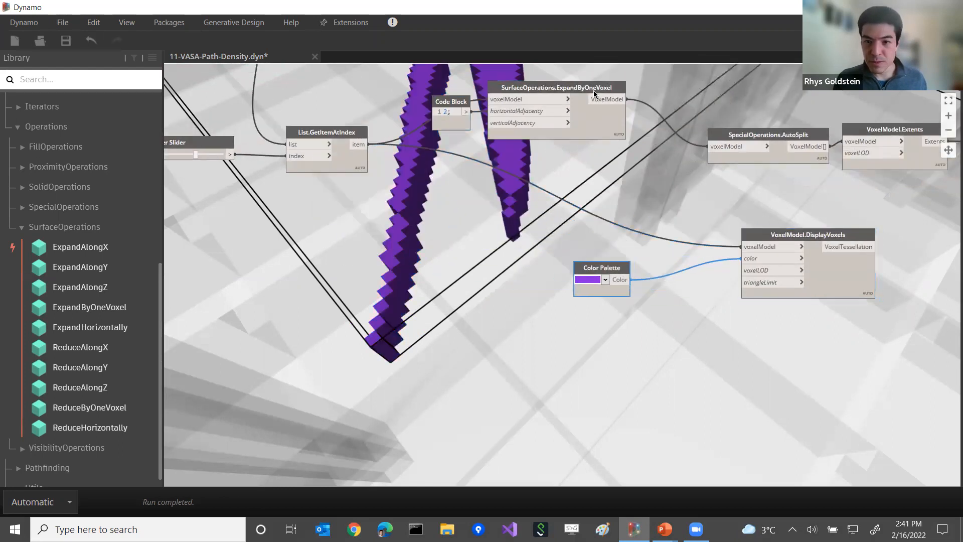
left_click_drag(624, 100, 760, 246)
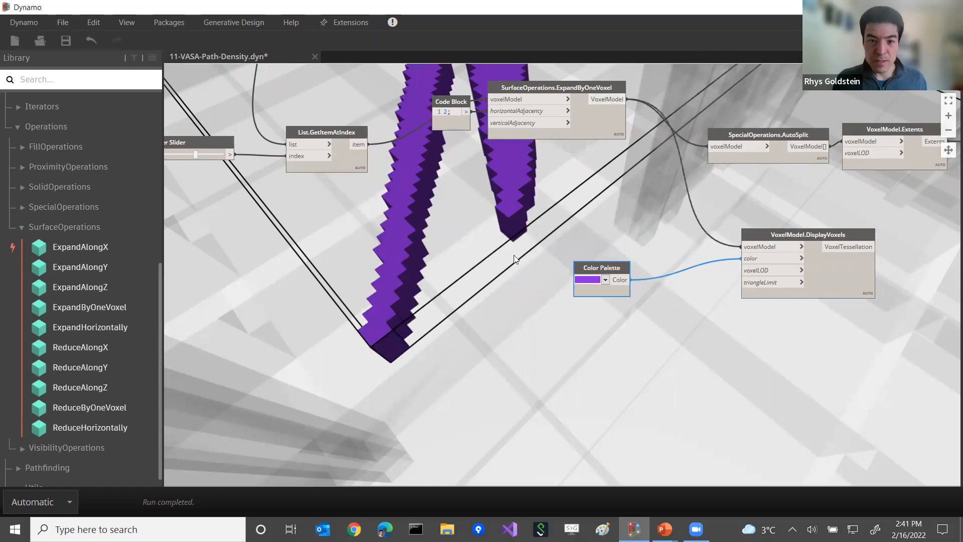
Step: Examine the horizontally expanded voxels and their extents boxes in the 3D view, and preview the ExpandByOneVoxel output
key("ctrl+b")
middle_click_drag(503, 214, 629, 252)
key("ctrl+b")
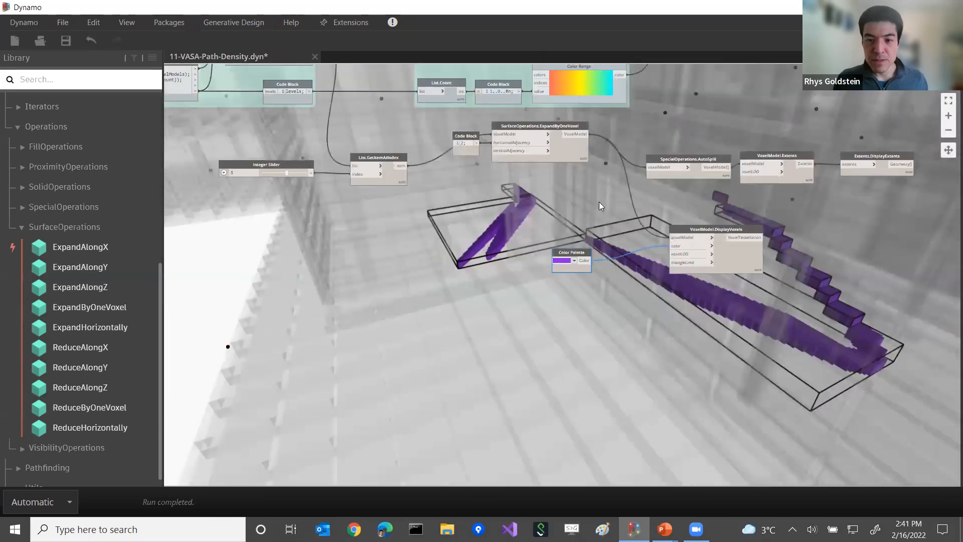
scroll(544, 174, "up", 3)
left_click(436, 150)
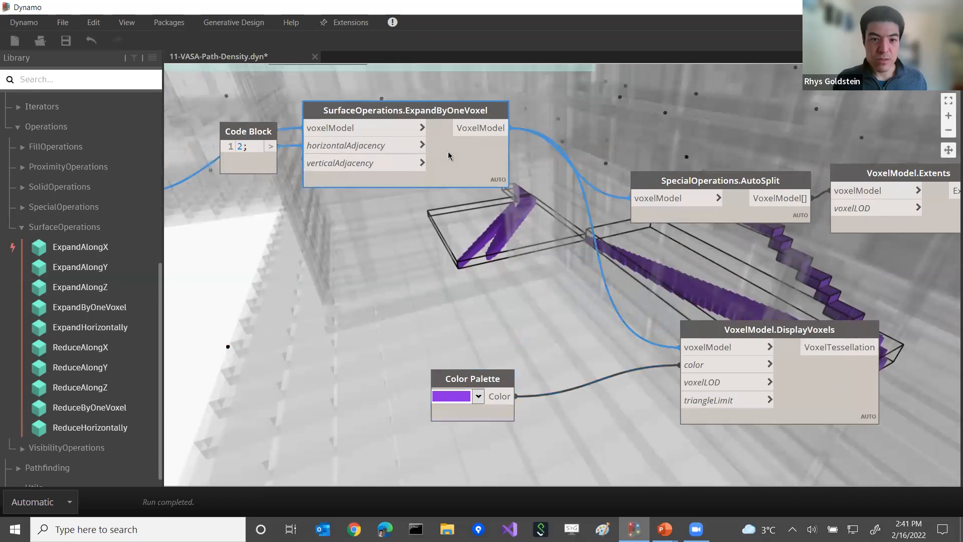
key("ctrl+b")
key("ctrl+b")
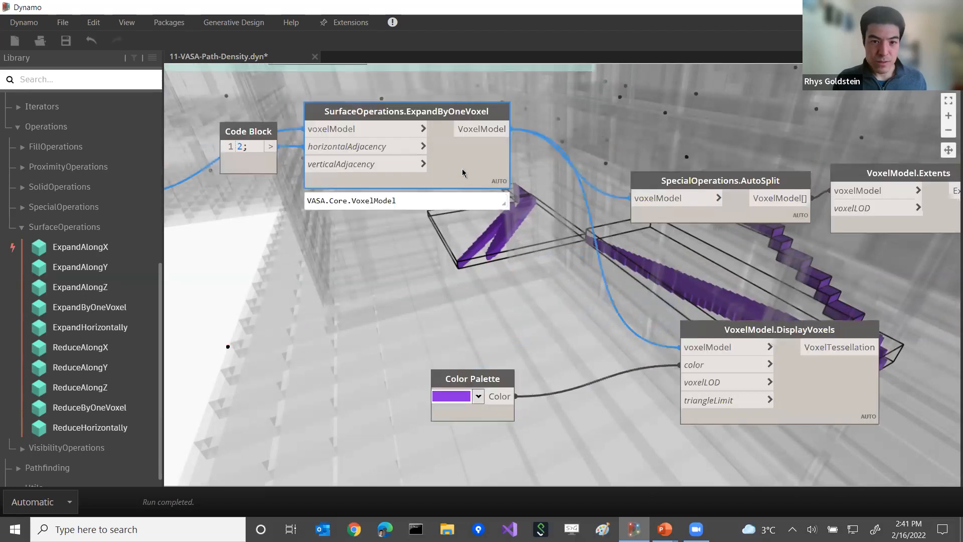
left_click(448, 261)
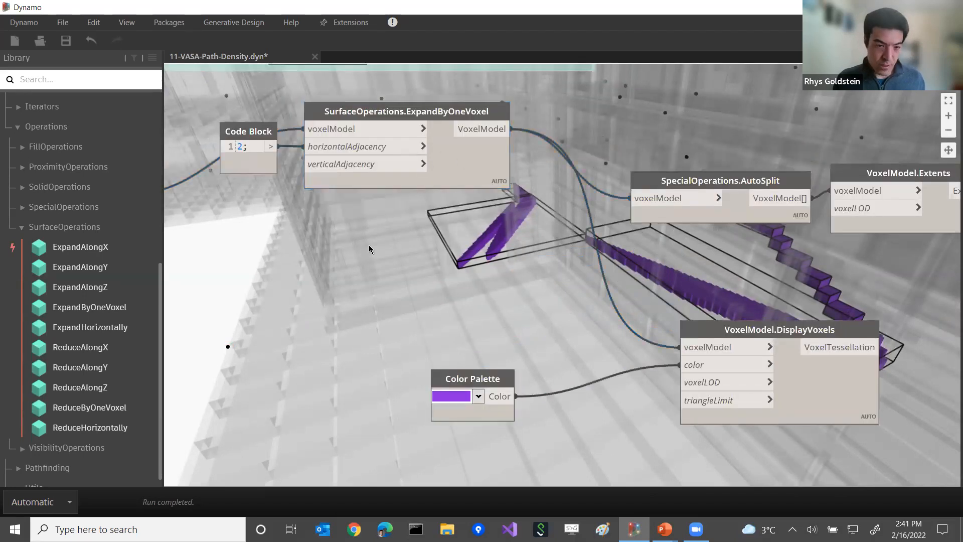
Step: Add a second ExpandByOneVoxel node and feed a new code block with the value 1; into its horizontalAdjacency and verticalAdjacency inputs
left_click(101, 306)
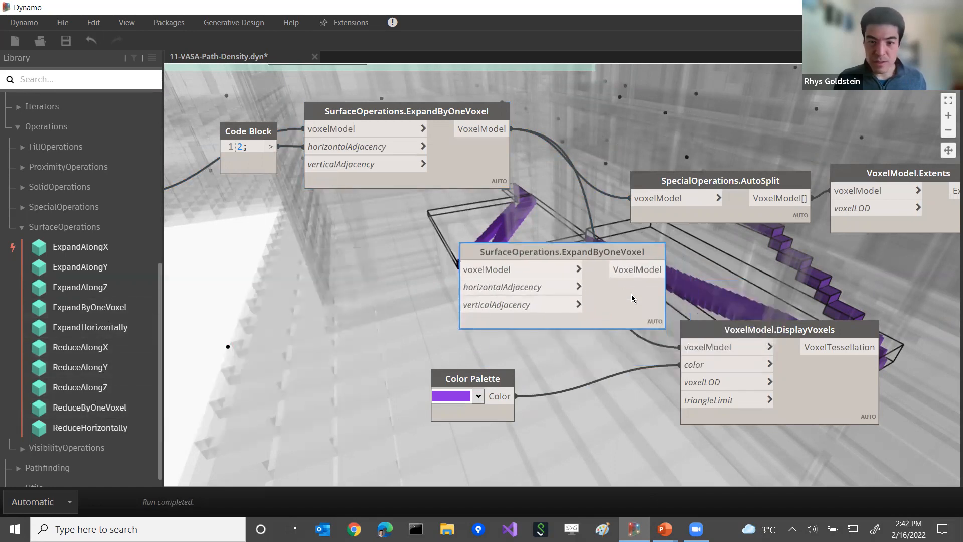
scroll(296, 271, "down", 3)
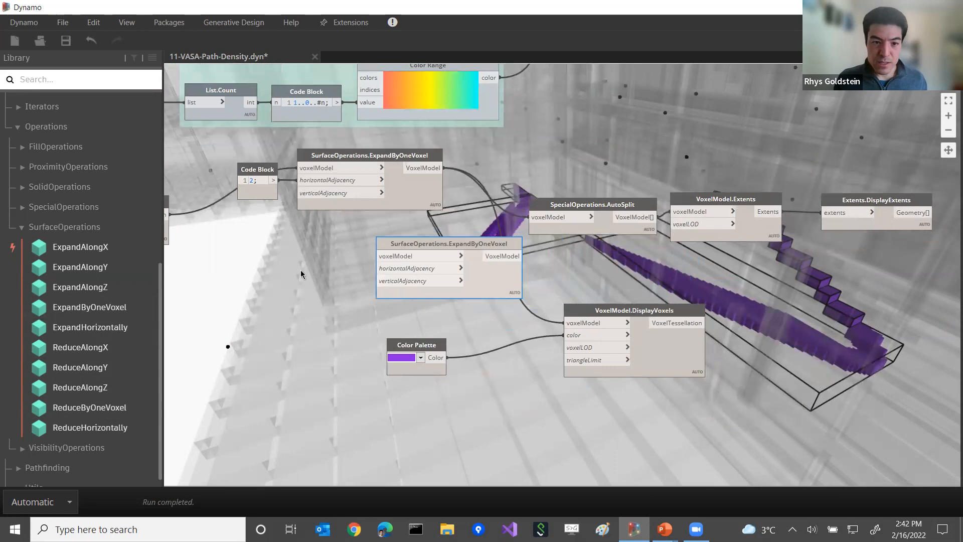
double_click(322, 272)
scroll(389, 282, "up", 3)
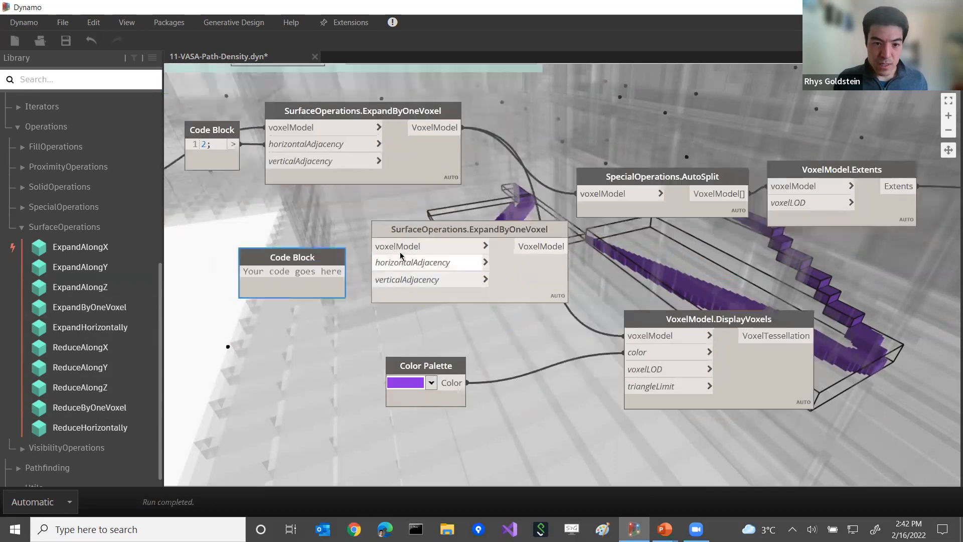
type("1;")
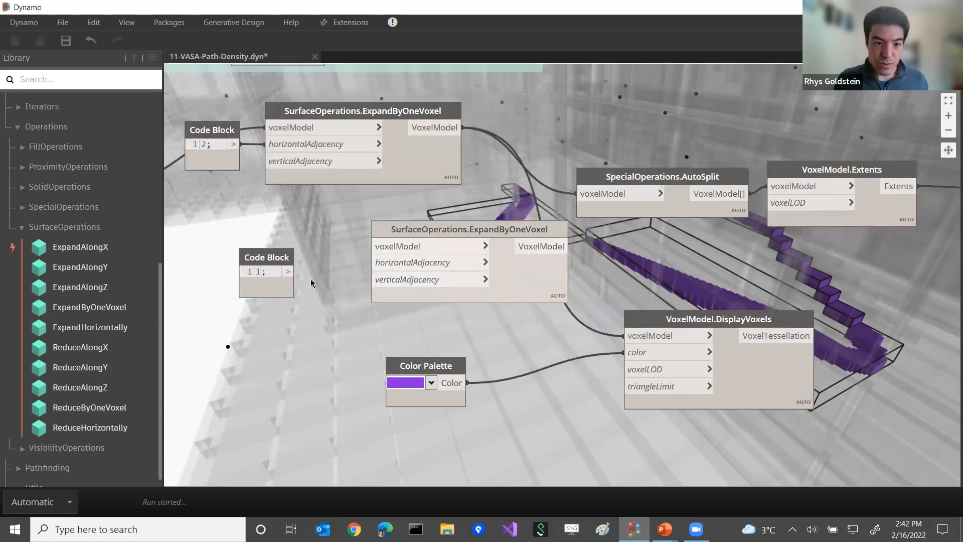
left_click_drag(278, 257, 391, 263)
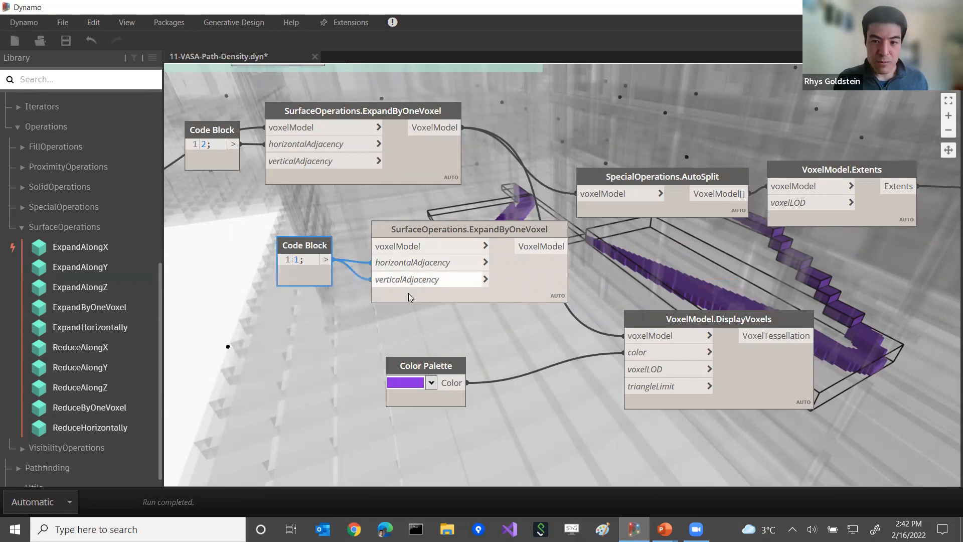
left_click(396, 280)
left_click_drag(307, 249, 323, 255)
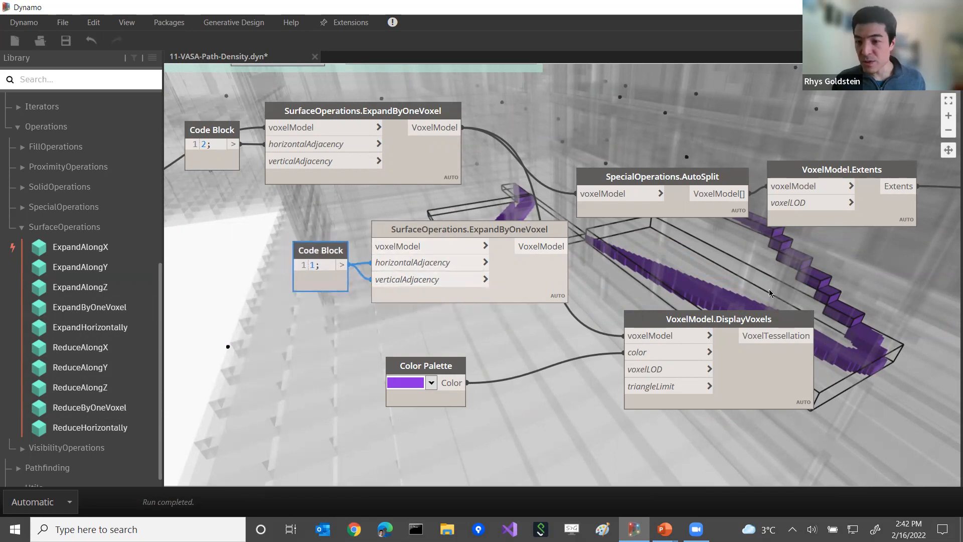
Step: Shift AutoSplit and the extents nodes farther along the chain and place the second ExpandByOneVoxel between the first one and AutoSplit
key("ctrl+b")
right_click_drag(805, 284, 451, 265)
scroll(451, 265, "up", 8)
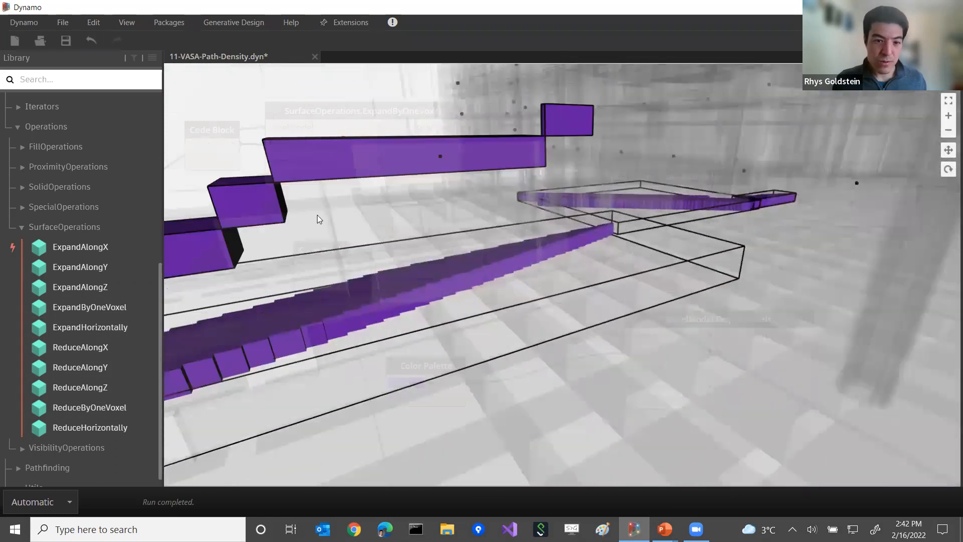
middle_click_drag(317, 219, 433, 138)
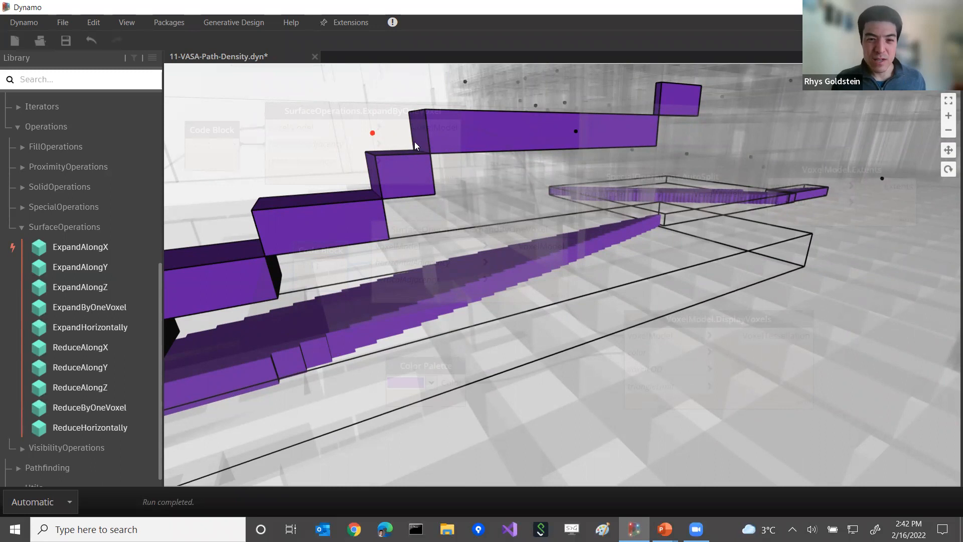
key("ctrl+b")
middle_click_drag(503, 218, 436, 202)
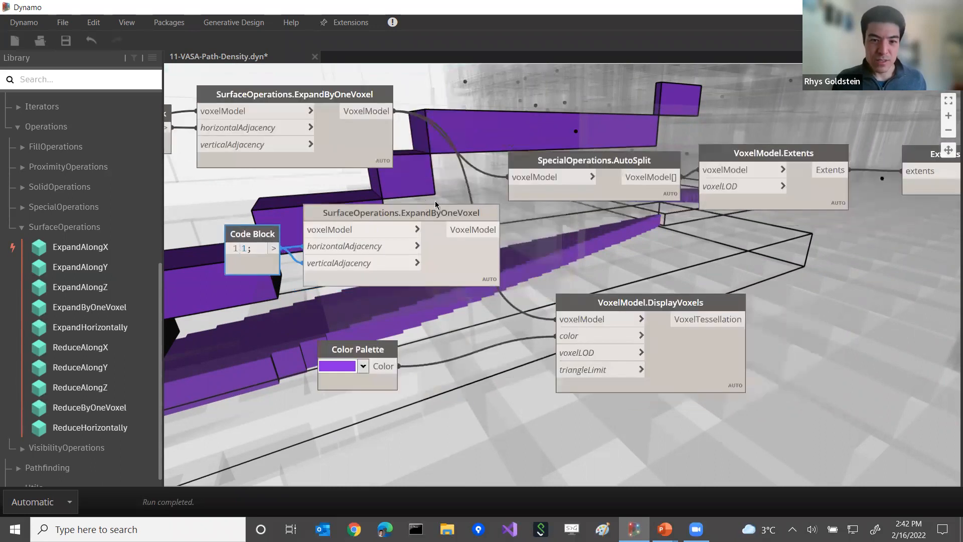
scroll(603, 211, "down", 3)
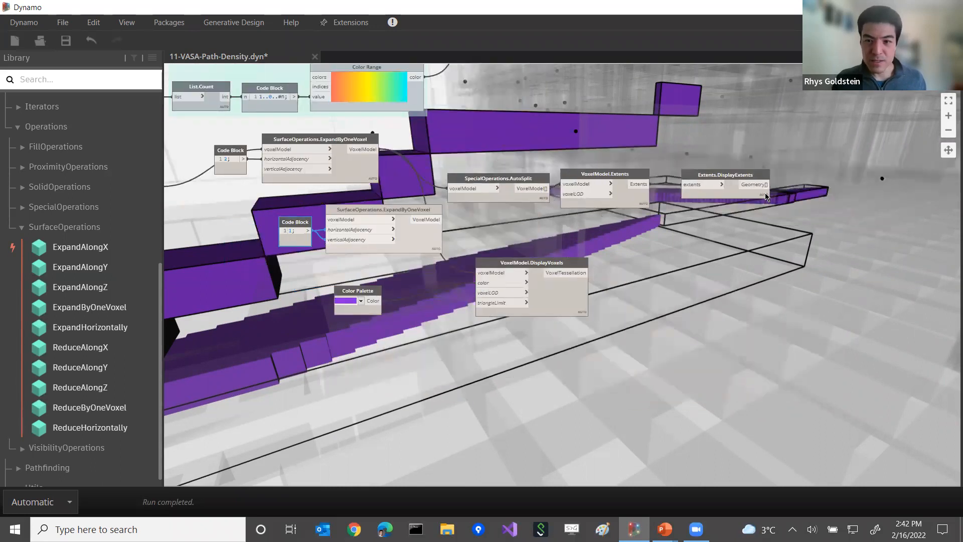
left_click_drag(799, 145, 781, 169)
left_click_drag(384, 210, 513, 136)
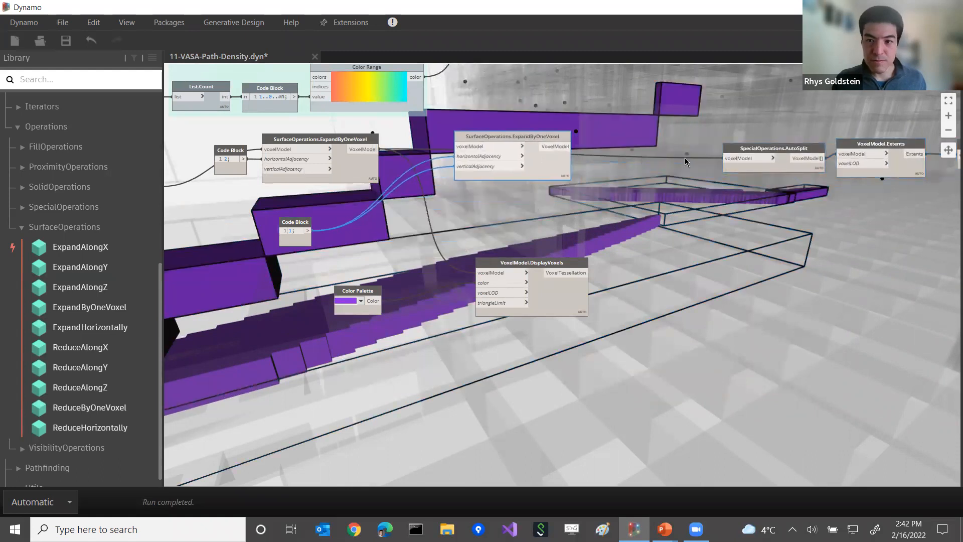
Step: Route the first ExpandByOneVoxel through the second into AutoSplit and DisplayVoxels, and move DisplayVoxels and Color Palette below the new connection
left_click_drag(742, 160, 491, 147)
left_click_drag(570, 146, 742, 158)
left_click_drag(546, 143, 506, 272)
left_click(507, 273)
left_click_drag(547, 297, 706, 269)
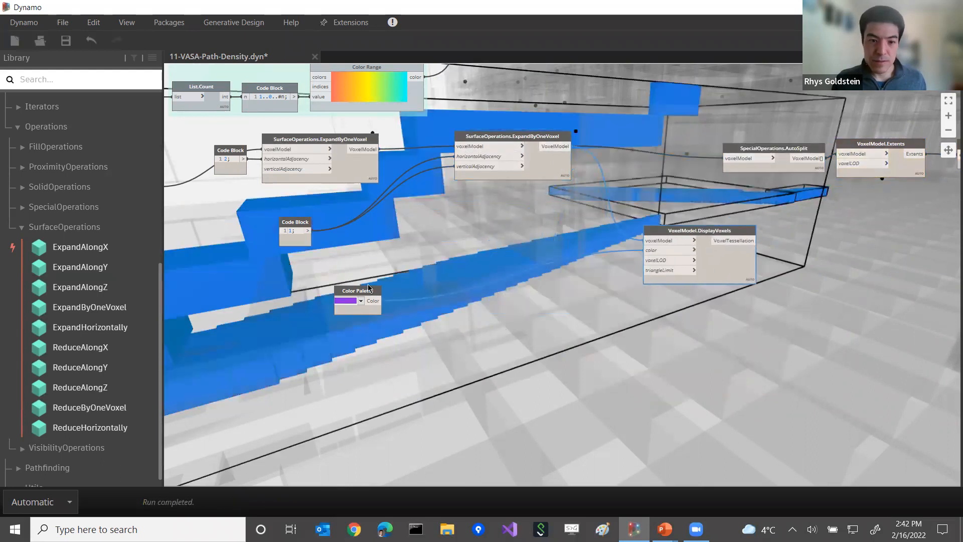
left_click_drag(371, 290, 575, 242)
Step: Examine the staircase voxels and the surrounding extents boxes in the 3D view after the second expansion
key("ctrl+b")
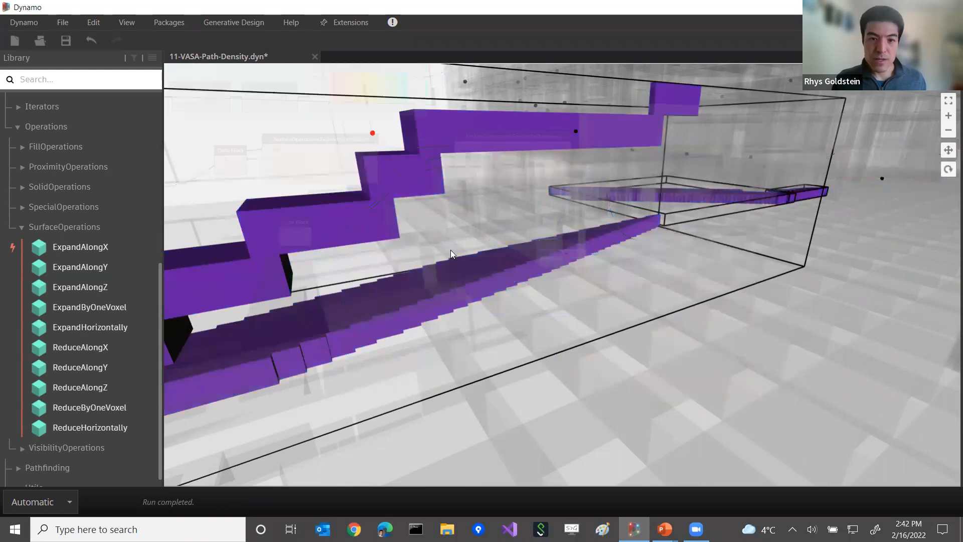
scroll(400, 231, "down", 2)
right_click_drag(399, 227, 534, 250)
scroll(504, 255, "down", 2)
key("ctrl+b")
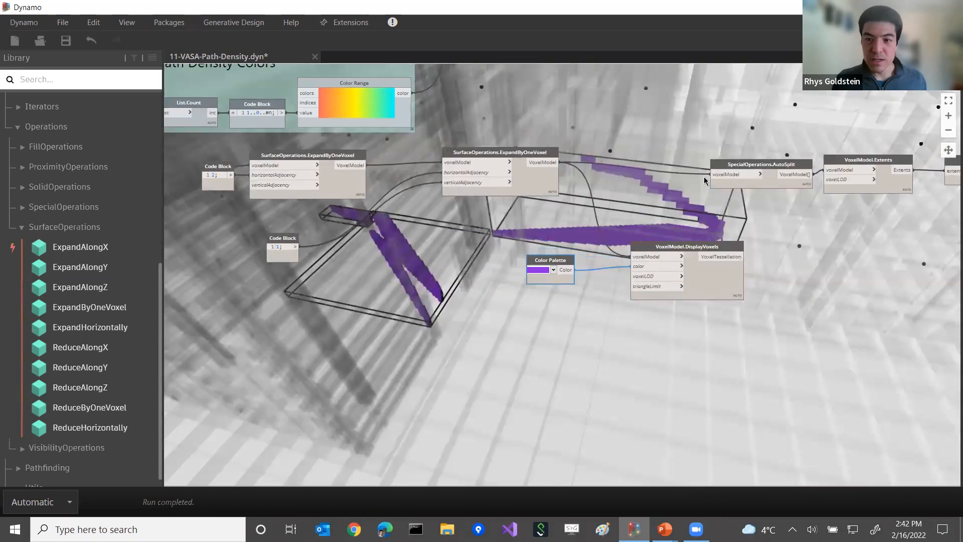
Step: Inspect the AutoSplit output list and compare its voxel models with the extents boxes in the 3D view
scroll(635, 191, "up", 2)
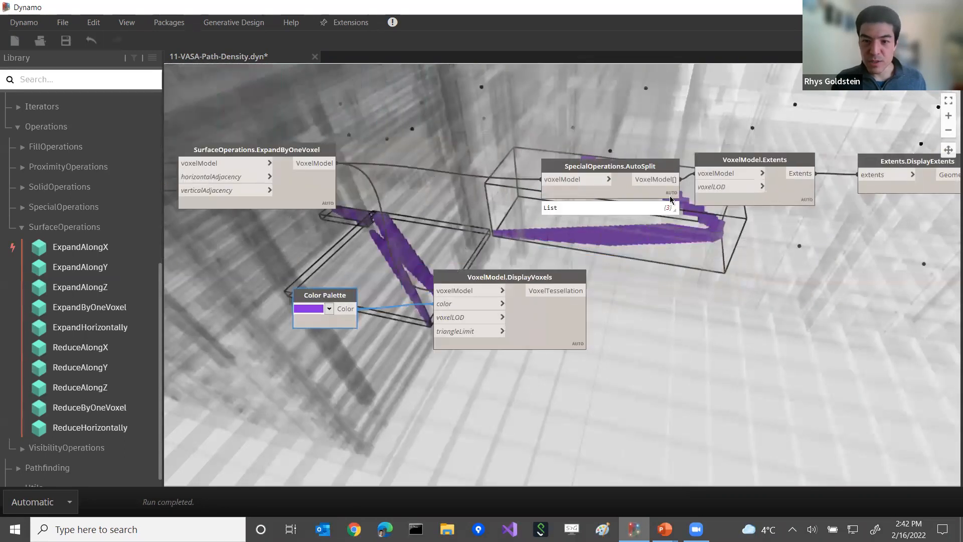
mouse_move(670, 209)
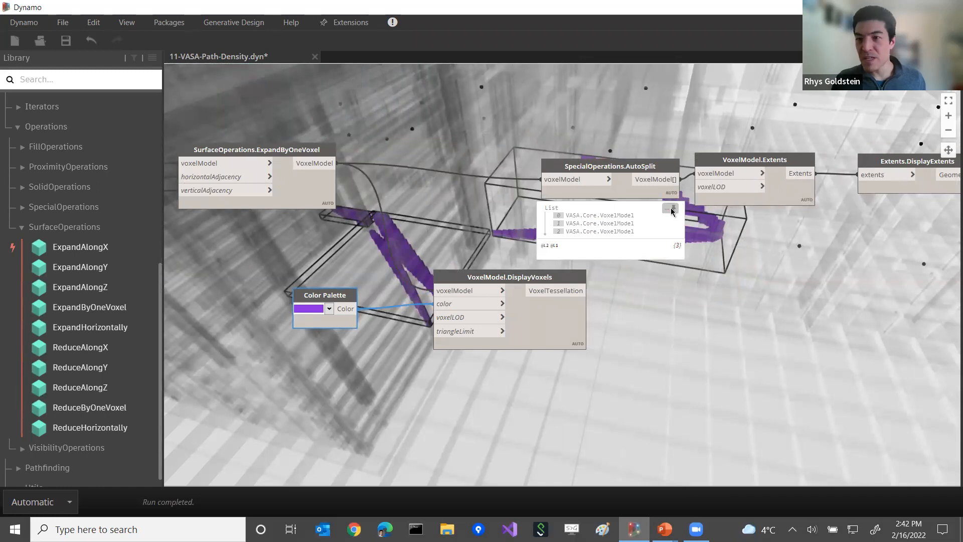
left_click(671, 212)
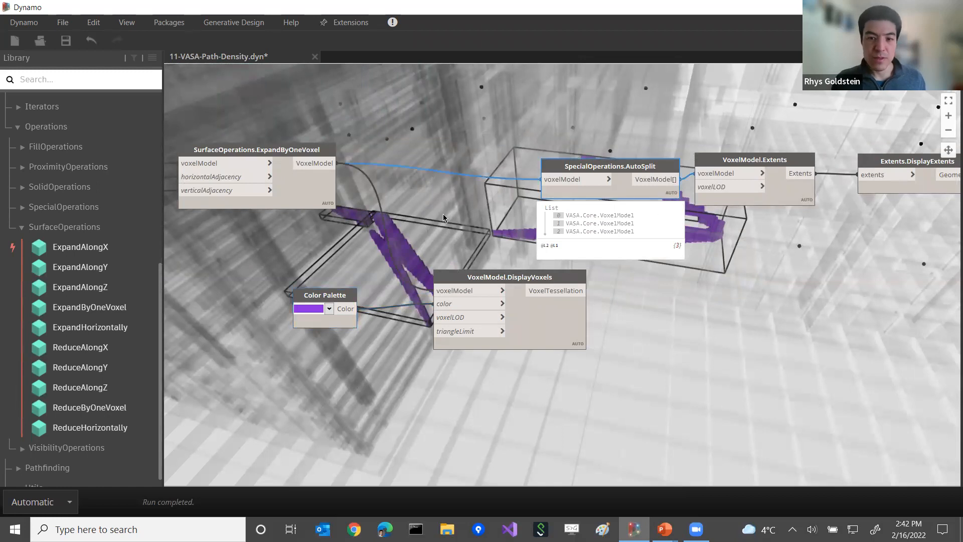
key("ctrl+b")
scroll(386, 238, "up", 3)
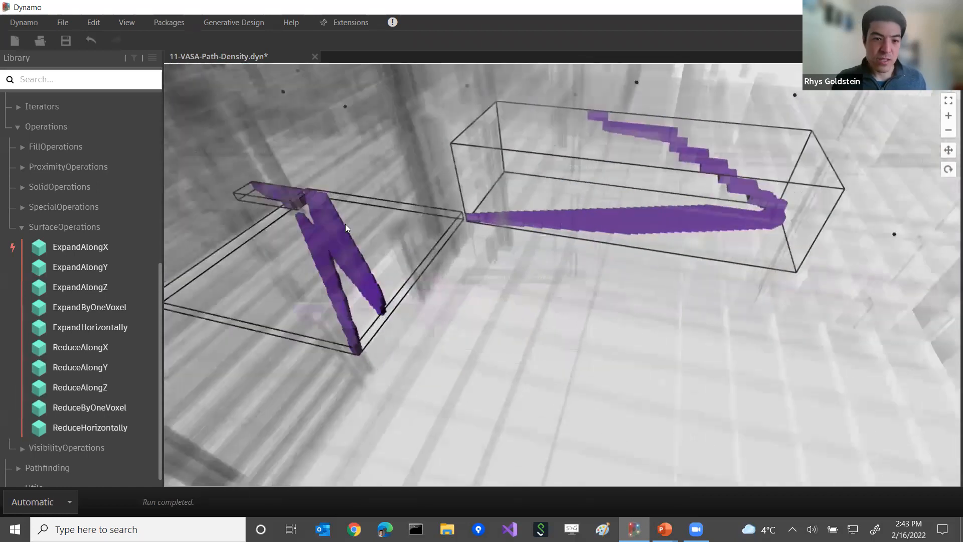
scroll(524, 237, "up", 3)
right_click_drag(384, 231, 511, 241)
key("ctrl+b")
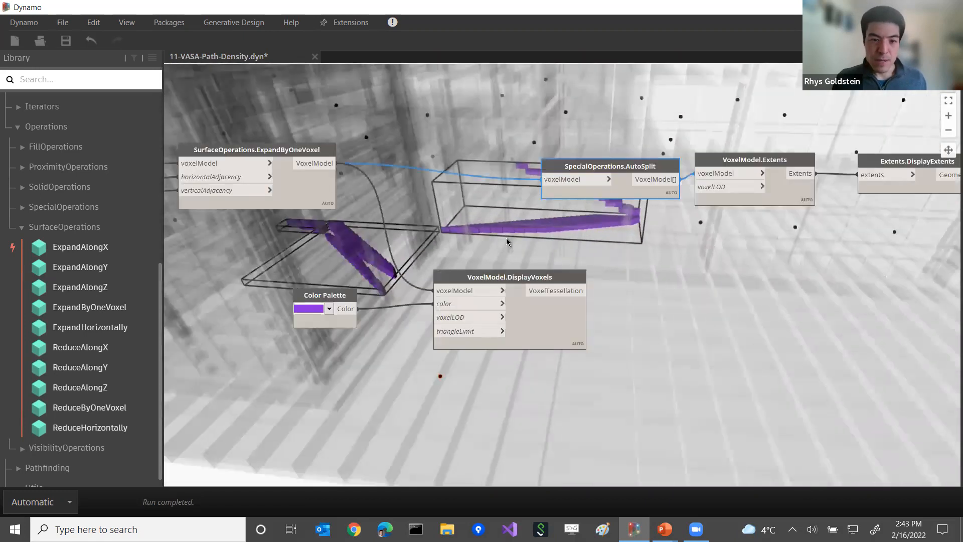
Step: Open 12-VASA-Sensor-Coverage.dyn, discarding the unsaved changes to 11-VASA-Path-Density.dyn
scroll(507, 242, "down", 5)
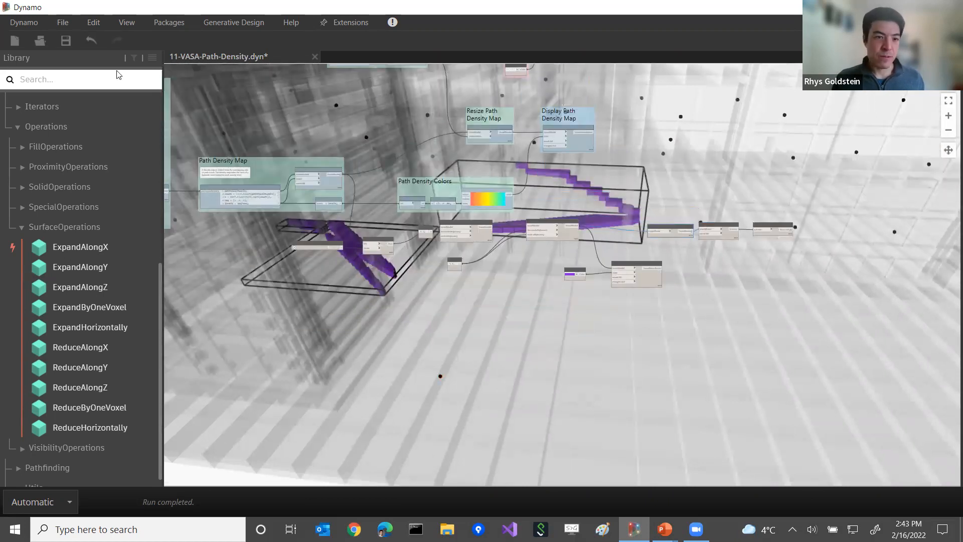
left_click(66, 25)
left_click(69, 53)
left_click(514, 317)
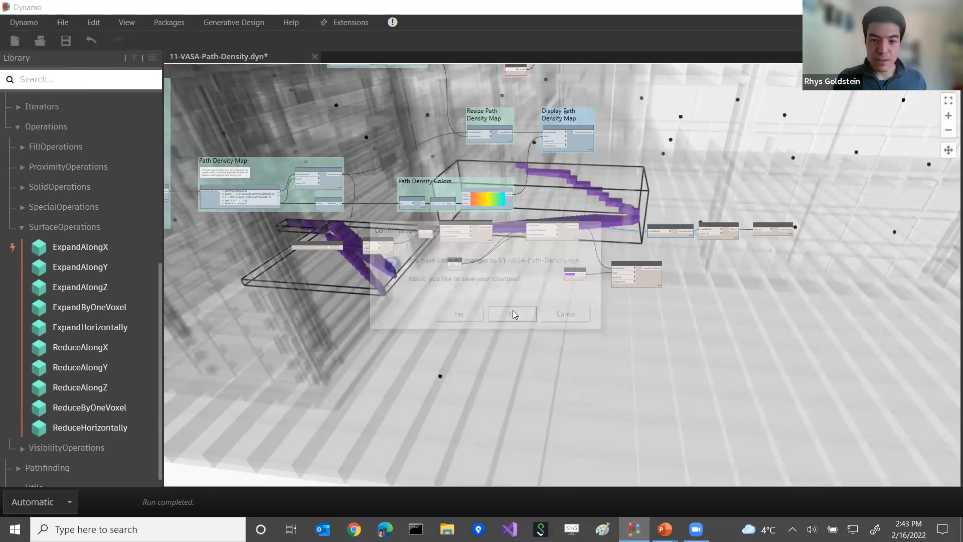
double_click(345, 335)
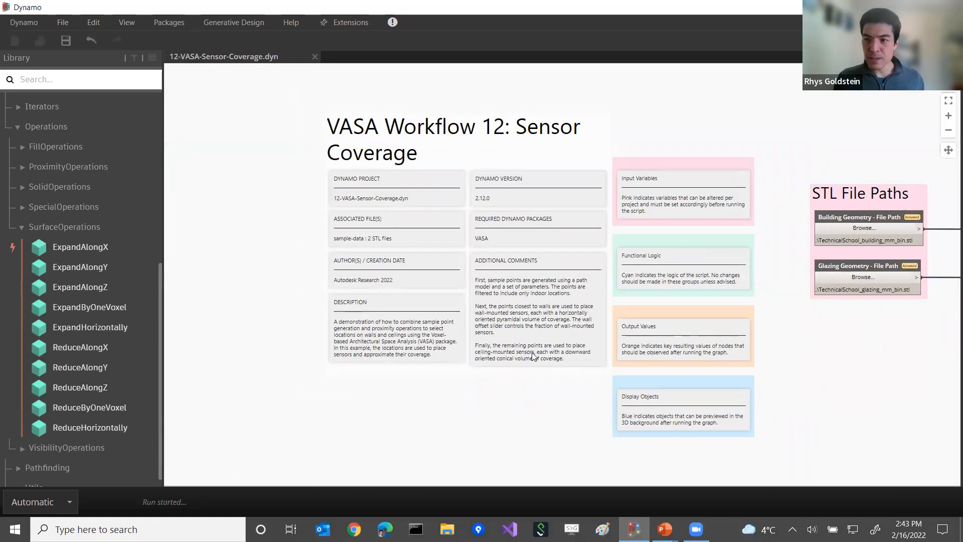
Step: Examine the blue wall-mounted and yellow ceiling-mounted sensor coverage volumes throughout the building in the 3D view
middle_click_drag(535, 394, 623, 204)
middle_click_drag(616, 318, 664, 148)
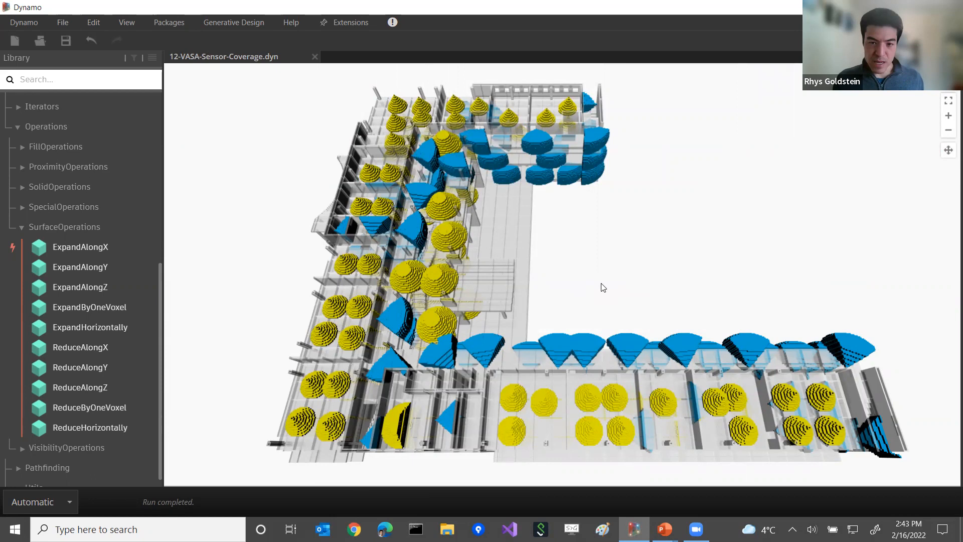
right_click_drag(600, 278, 575, 195)
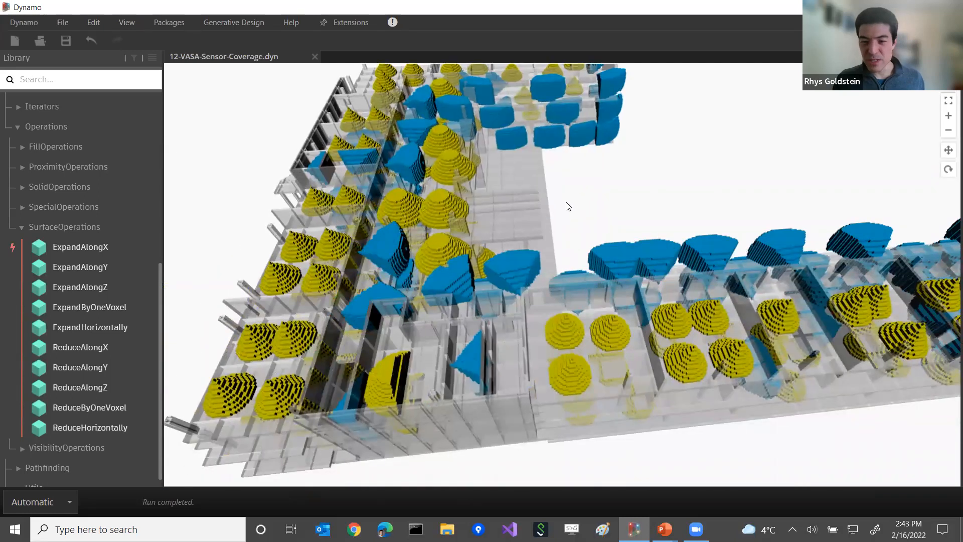
right_click_drag(546, 212, 556, 191)
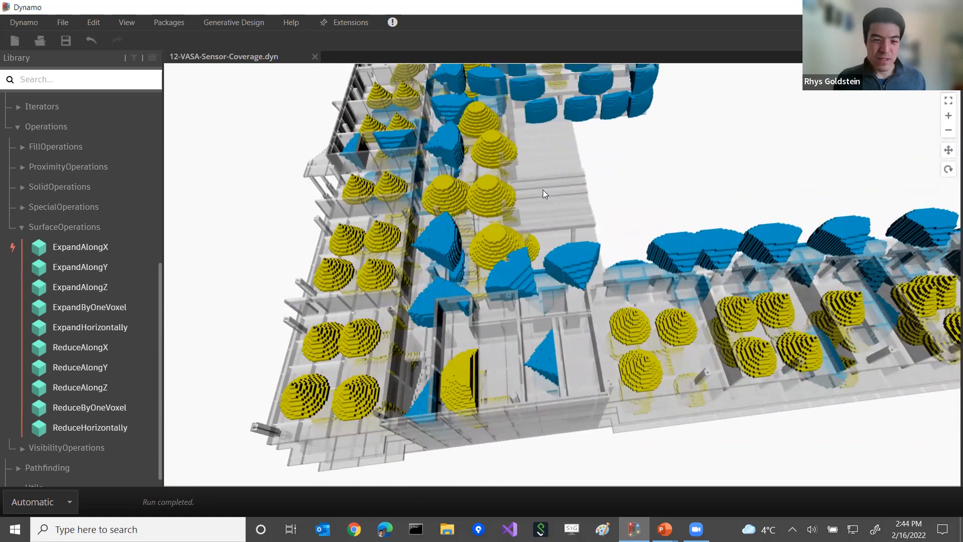
right_click_drag(531, 216, 508, 210)
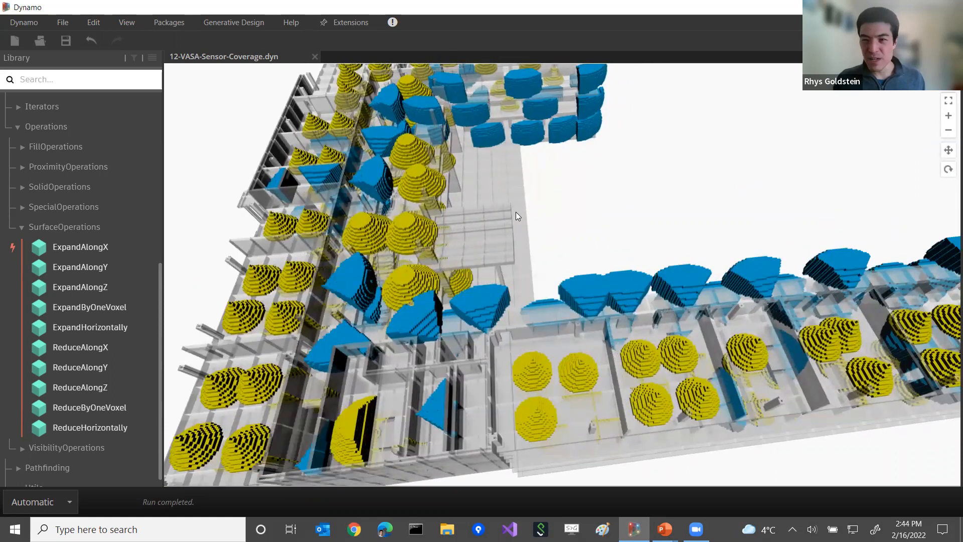
right_click_drag(517, 216, 571, 238)
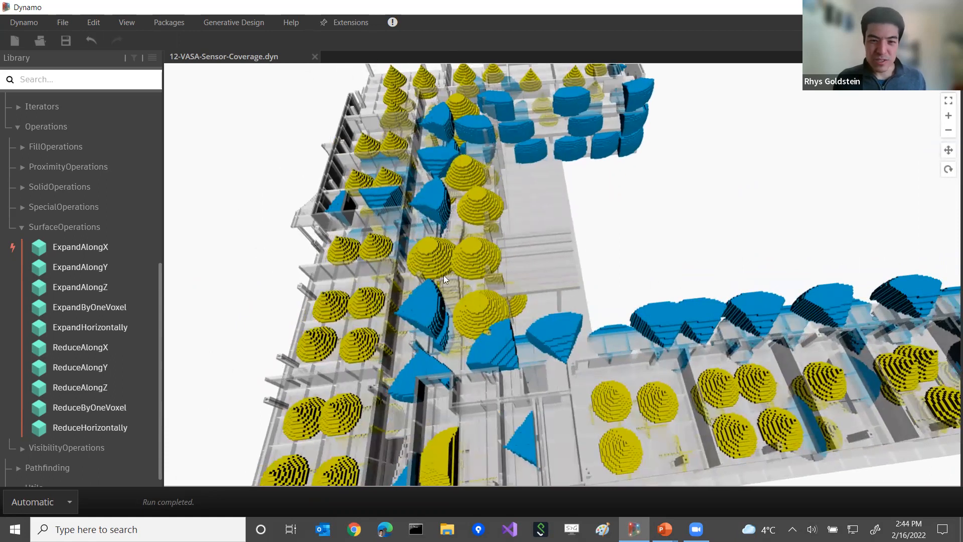
middle_click_drag(586, 264, 587, 238)
right_click_drag(586, 237, 609, 227)
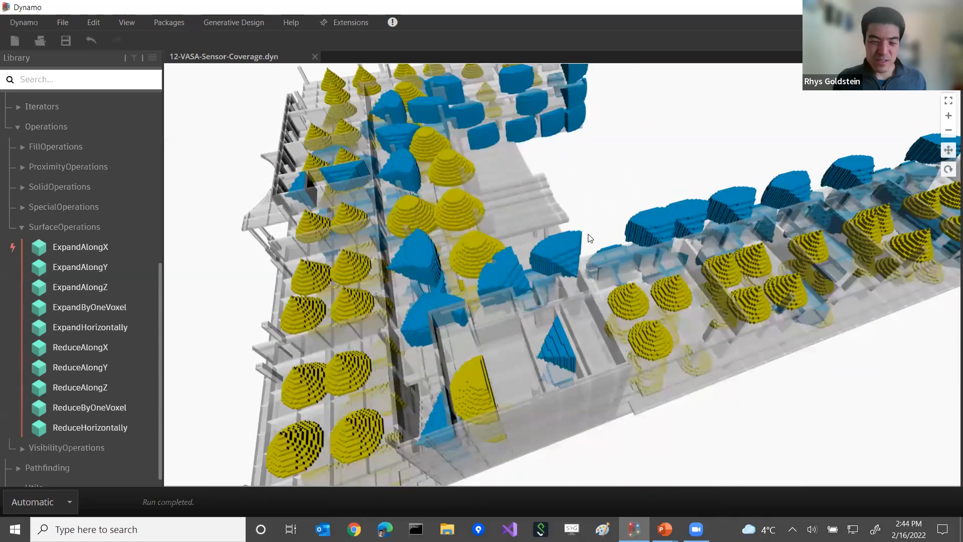
Step: Examine the wall-mounted and ceiling-mounted sensor coverage volumes along both building wings from different angles in the 3D view
scroll(555, 227, "down", 1)
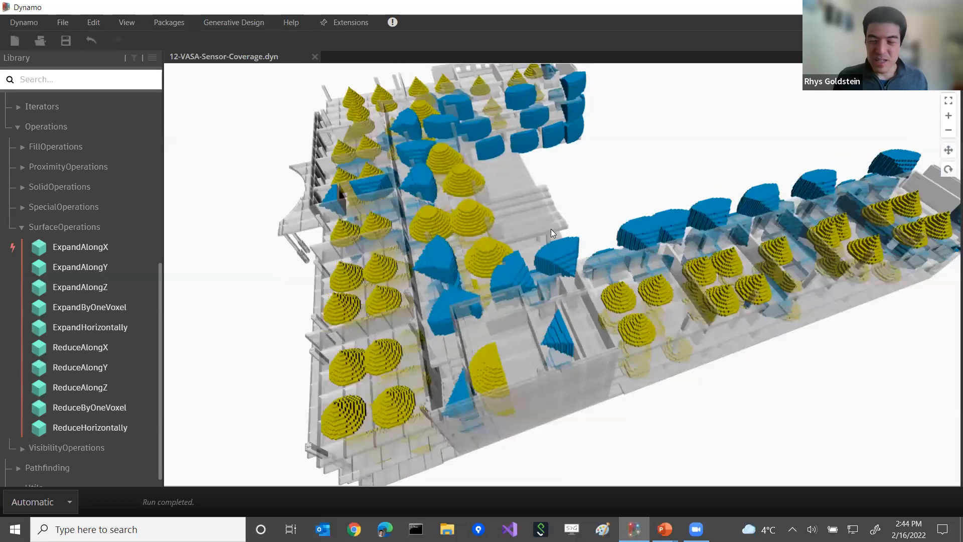
right_click_drag(620, 430, 594, 419)
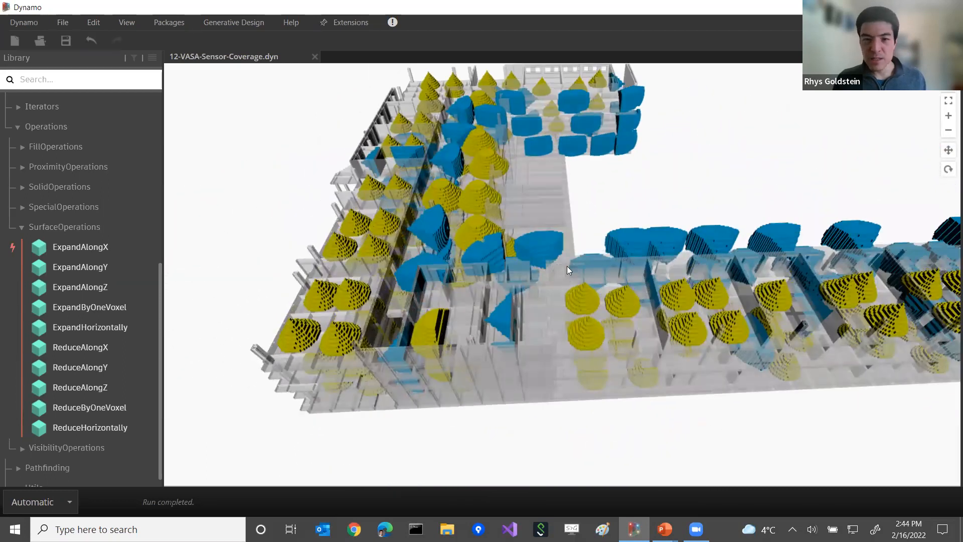
middle_click_drag(581, 203, 541, 216)
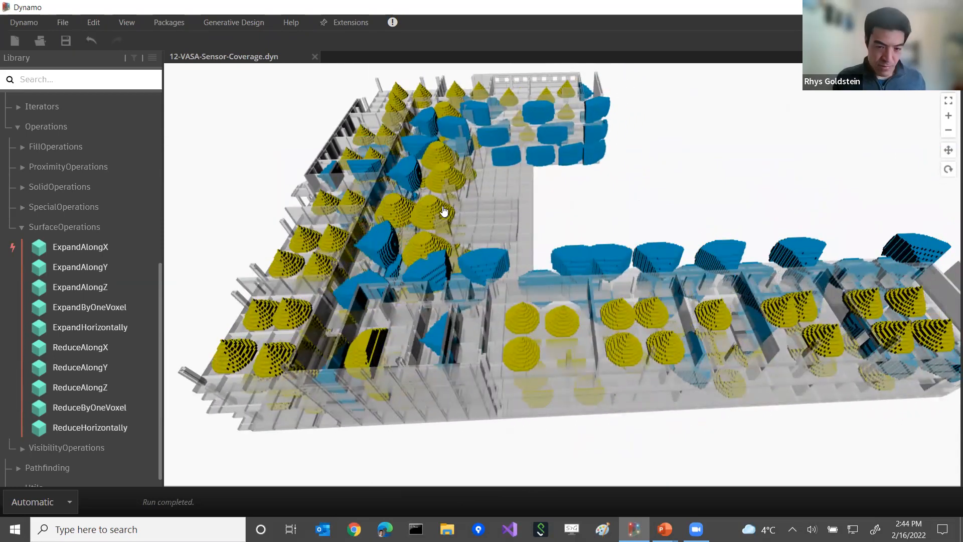
middle_click_drag(440, 210, 546, 222)
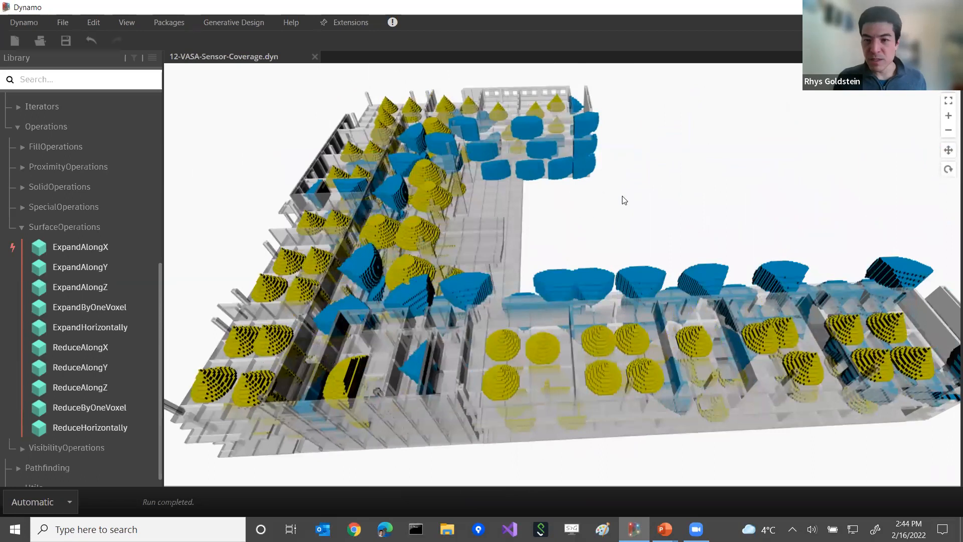
right_click_drag(598, 196, 628, 223)
Step: Trace the sensor coverage graph from the STL file paths through the voxel and path models to the Vertical Adjustment and Wall Offset inputs
key("ctrl+b")
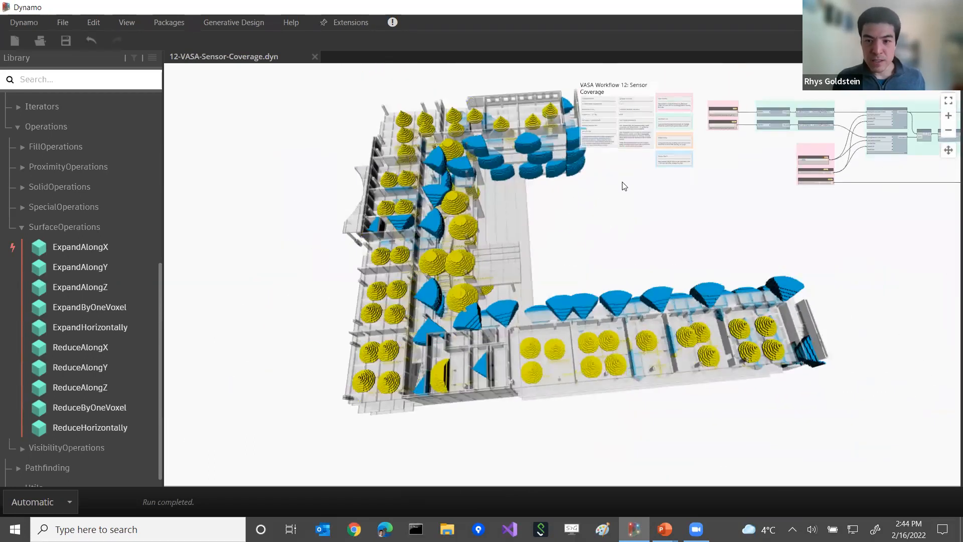
scroll(632, 209, "up", 5)
middle_click_drag(626, 231, 377, 205)
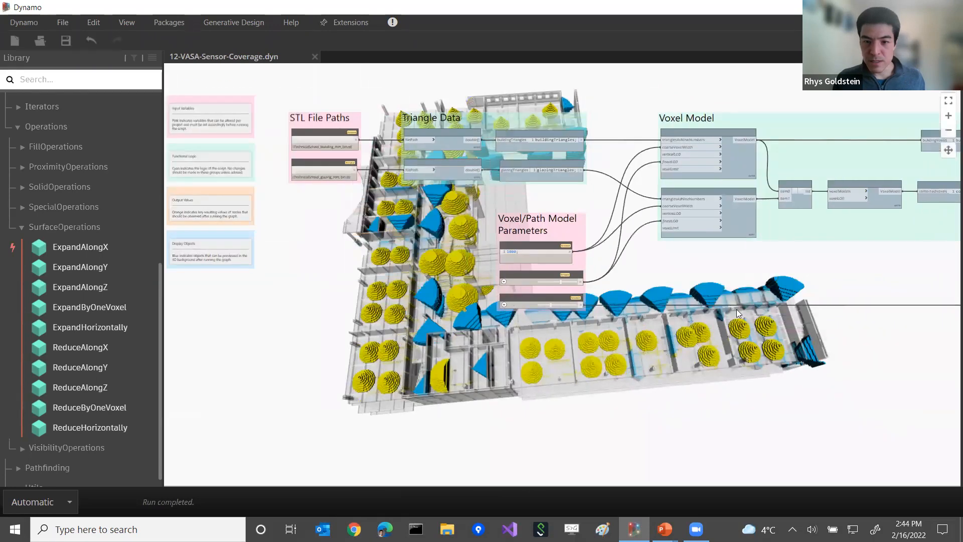
middle_click_drag(845, 326, 588, 265)
scroll(591, 270, "down", 2)
middle_click_drag(805, 311, 646, 257)
scroll(648, 256, "up", 3)
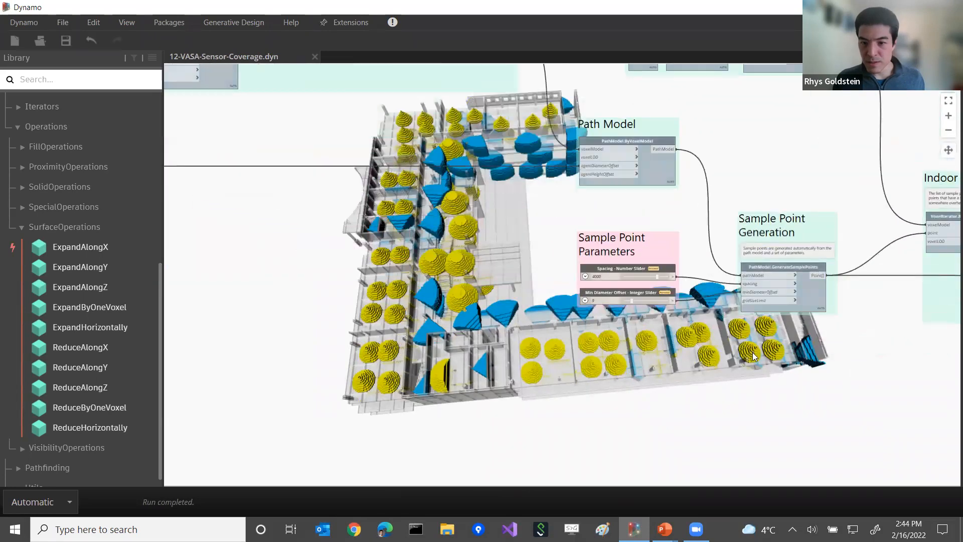
middle_click_drag(858, 322, 599, 261)
middle_click_drag(836, 295, 605, 184)
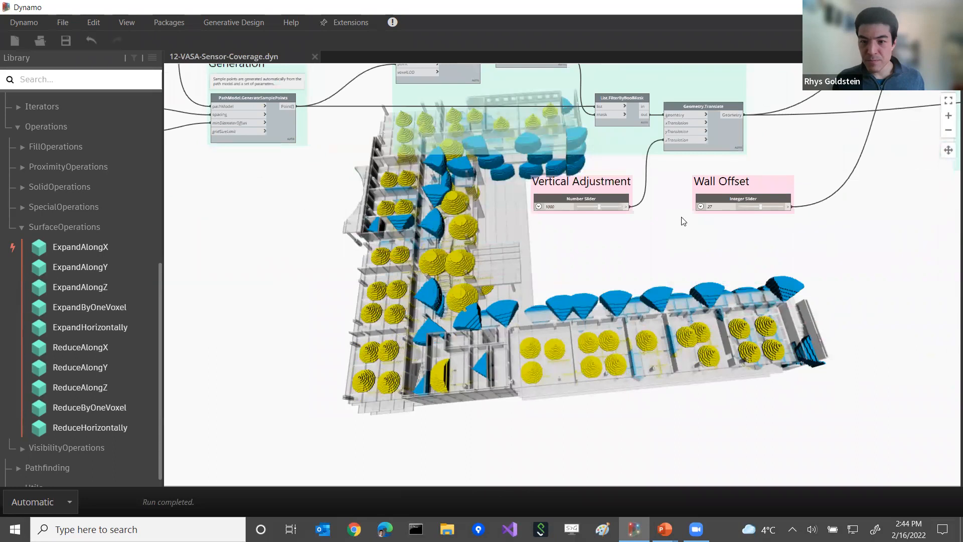
Step: Set the Wall Offset to 34
scroll(672, 221, "up", 5)
key("ctrl+b")
right_click_drag(553, 256, 501, 276)
key("ctrl+b")
scroll(621, 206, "up", 1)
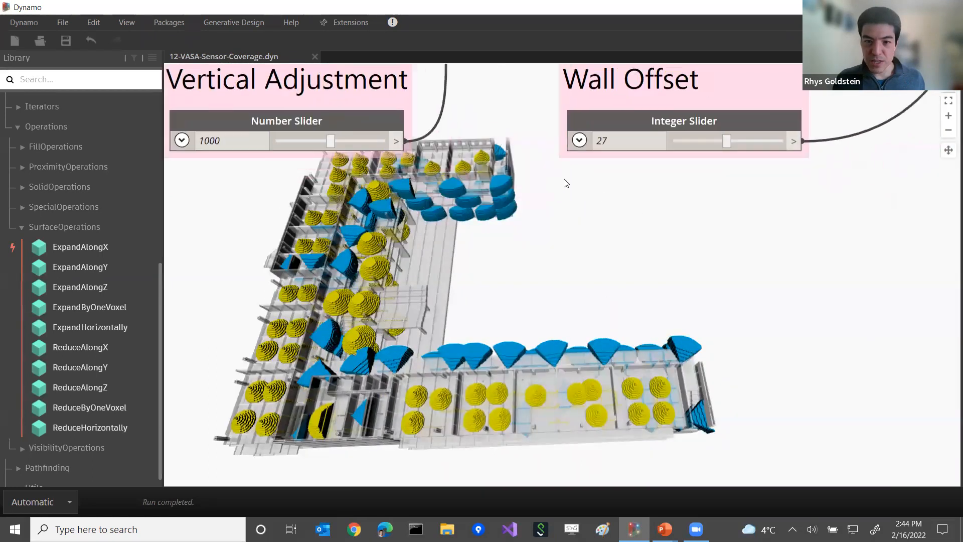
middle_click_drag(565, 183, 555, 179)
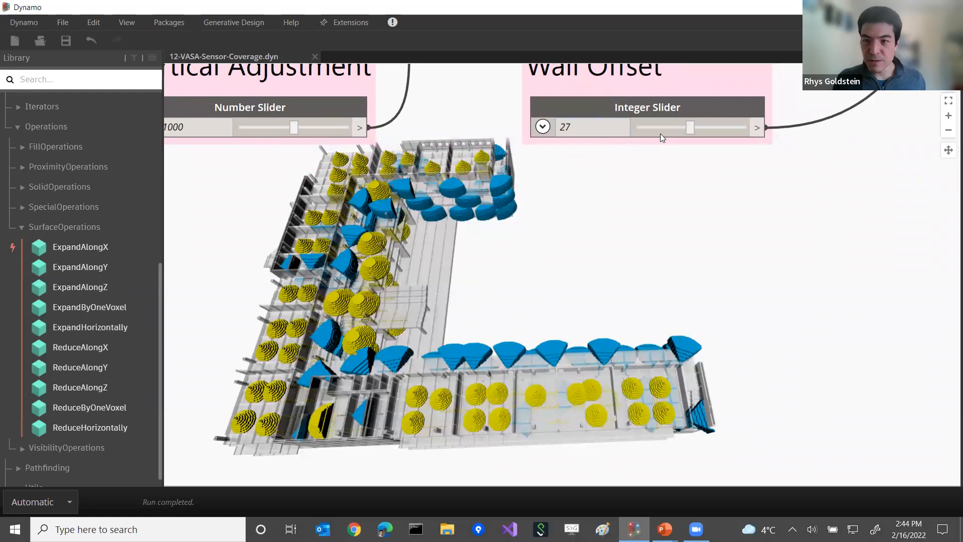
left_click(707, 129)
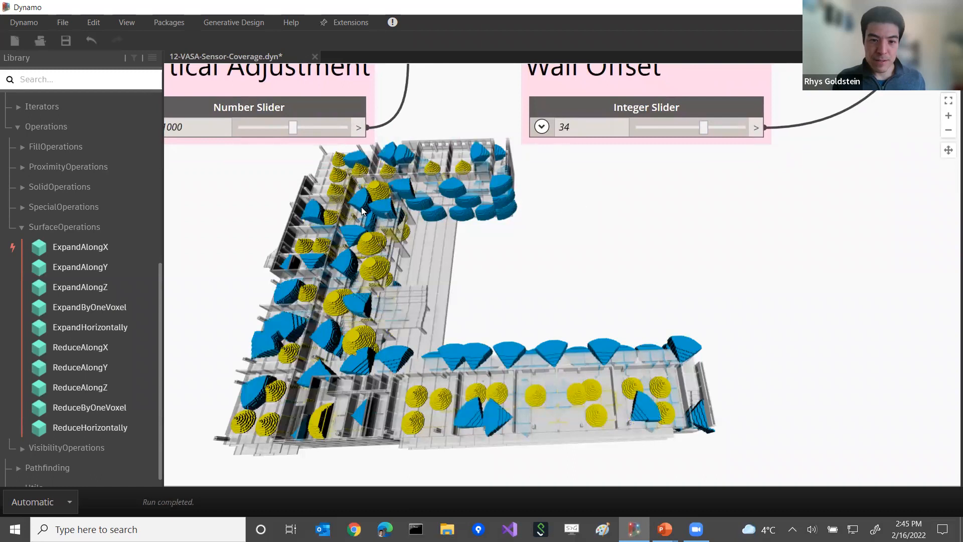
Step: Try Wall Offset values of 53, 16 and the slider's minimum, and undo the offset changes
left_click(743, 127)
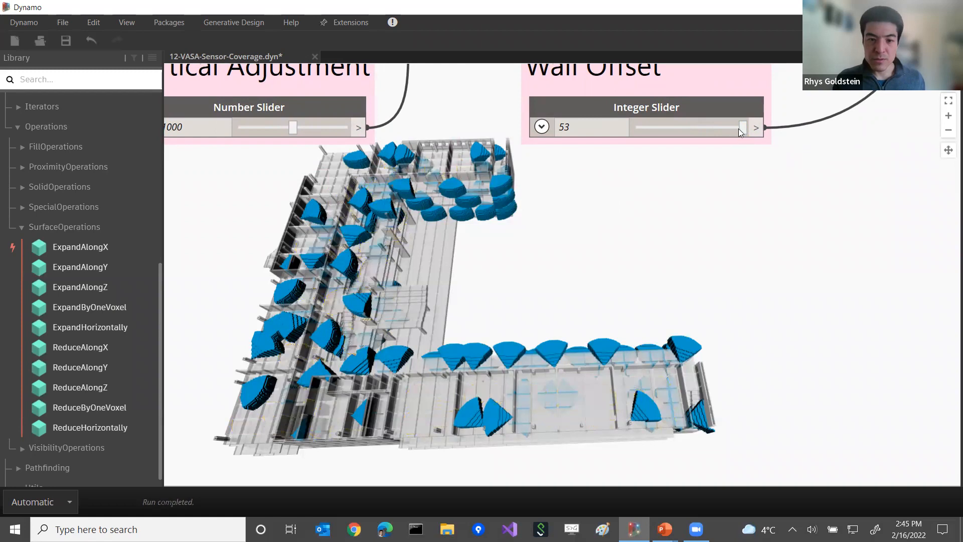
left_click(669, 128)
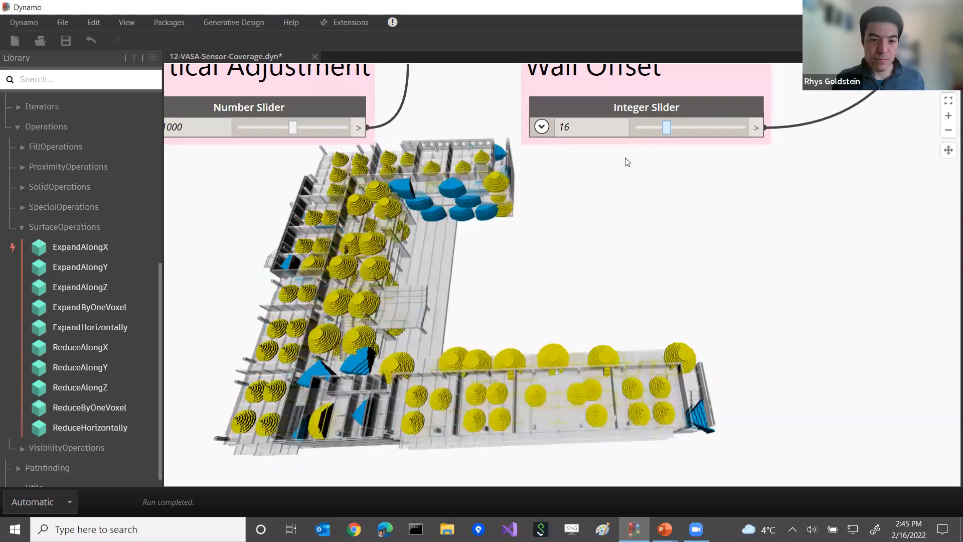
left_click(635, 127)
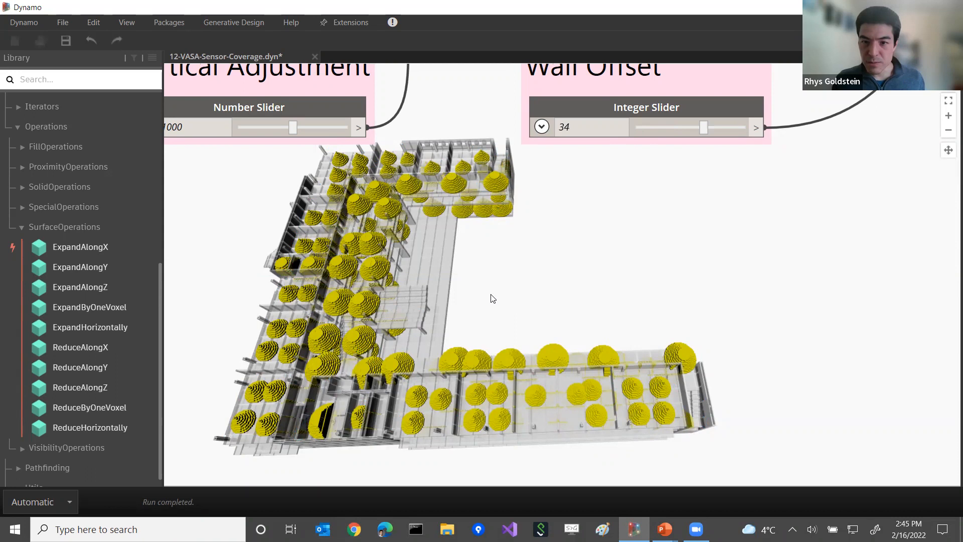
Step: Turn off the geometry preview of the Display Wall Sensor Coverage and Display Ceiling Sensor Coverage nodes individually
scroll(493, 299, "down", 10)
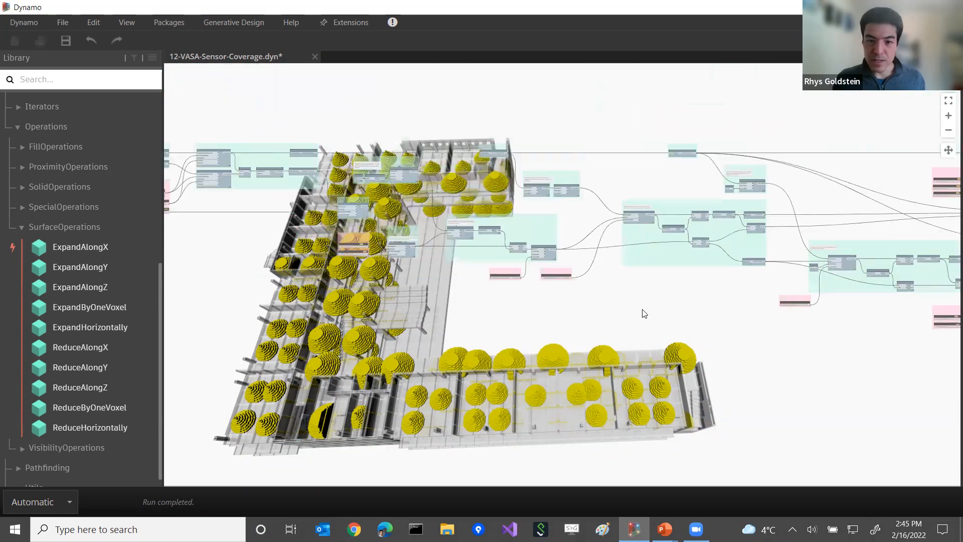
scroll(595, 301, "up", 8)
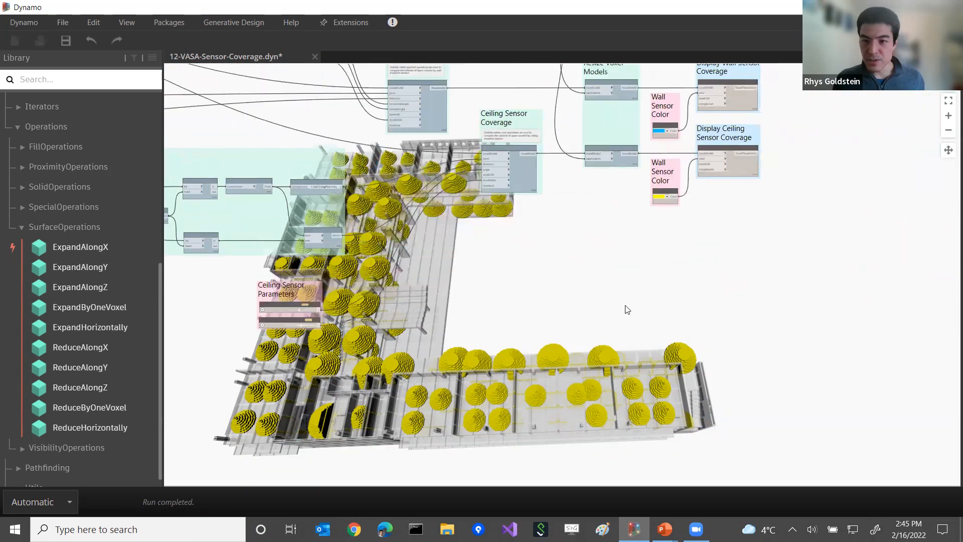
right_click(554, 105)
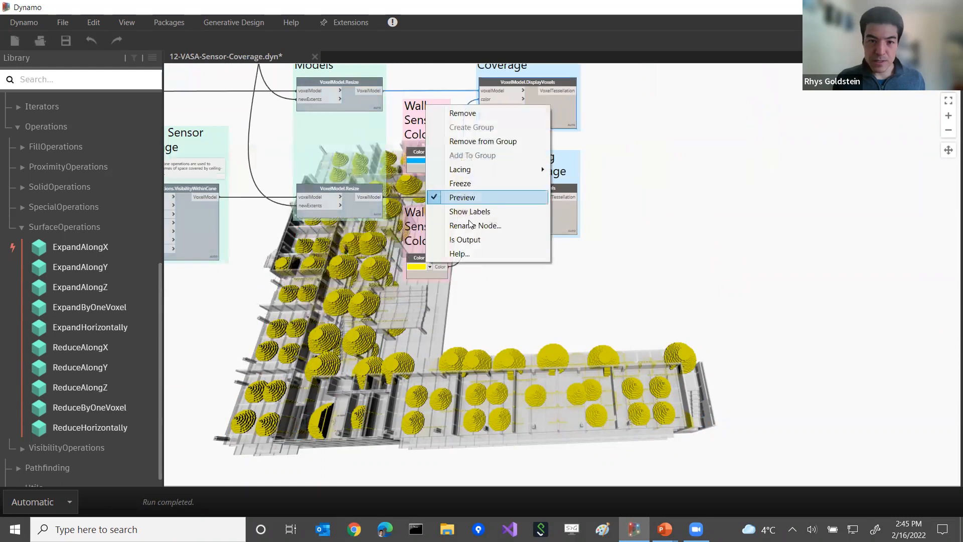
left_click(463, 196)
right_click(547, 223)
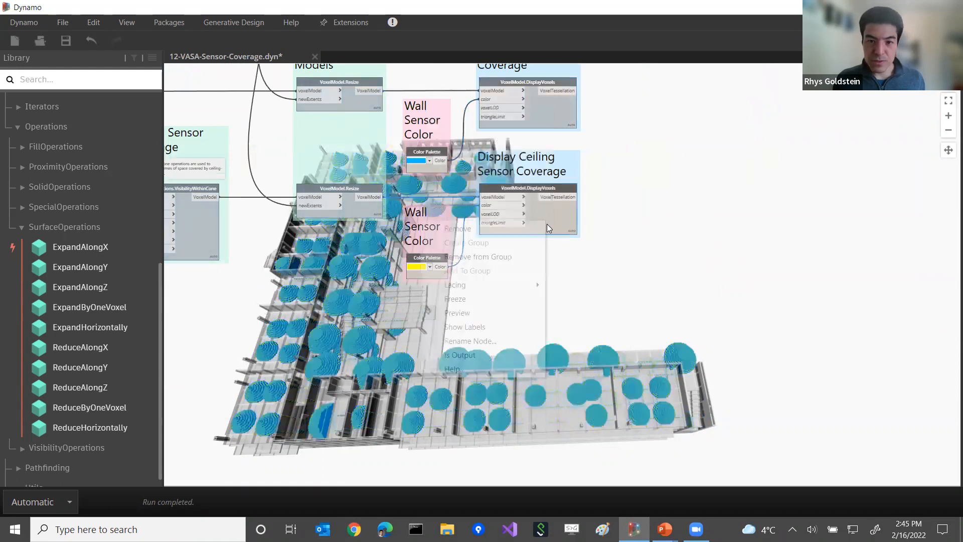
left_click(462, 312)
Step: Examine the graph from the Ceiling Sensor Parameters back to the Path Model and Sample Point Generation groups
scroll(733, 232, "down", 5)
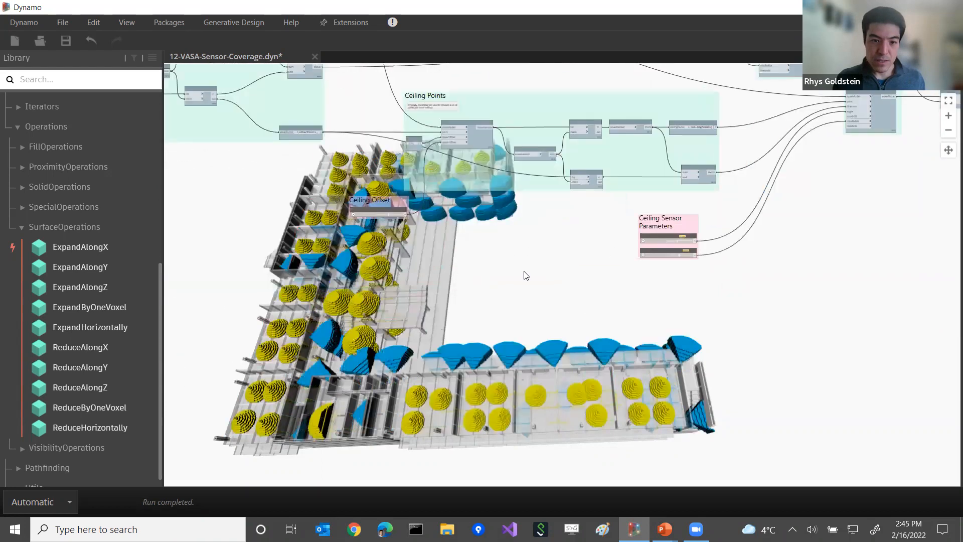
scroll(522, 273, "up", 3)
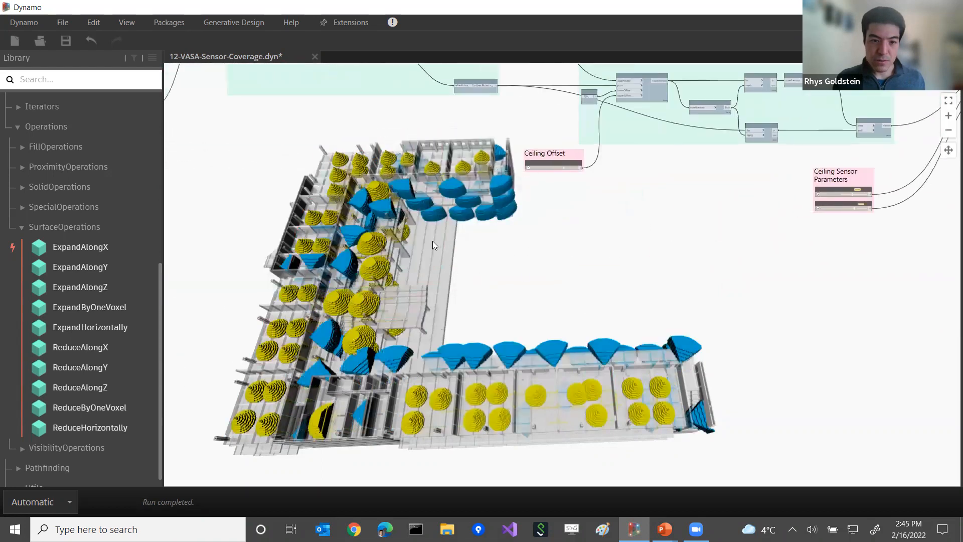
middle_click_drag(354, 244, 667, 255)
middle_click_drag(436, 241, 689, 278)
scroll(501, 247, "up", 2)
scroll(463, 246, "up", 2)
middle_click_drag(511, 274, 658, 278)
middle_click_drag(548, 265, 615, 249)
scroll(616, 248, "down", 6)
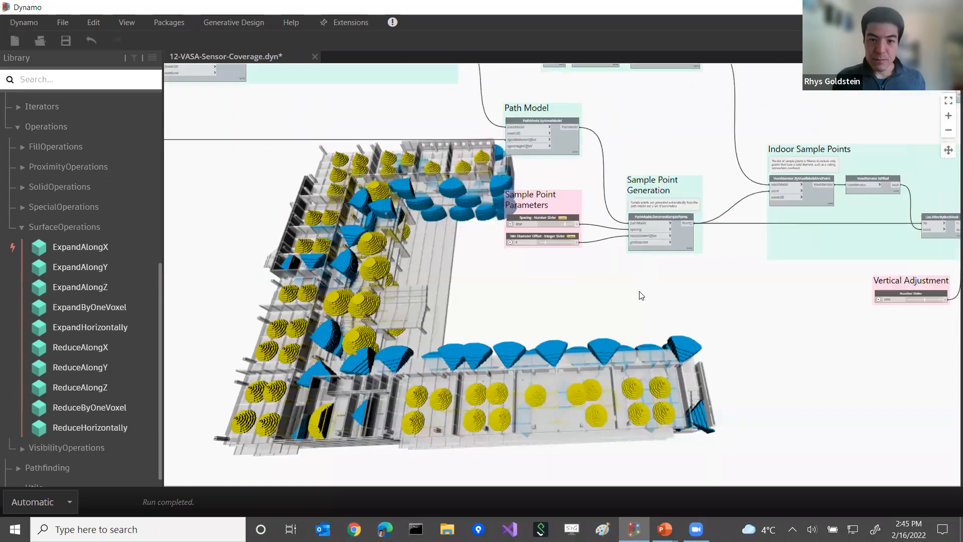
scroll(562, 187, "up", 5)
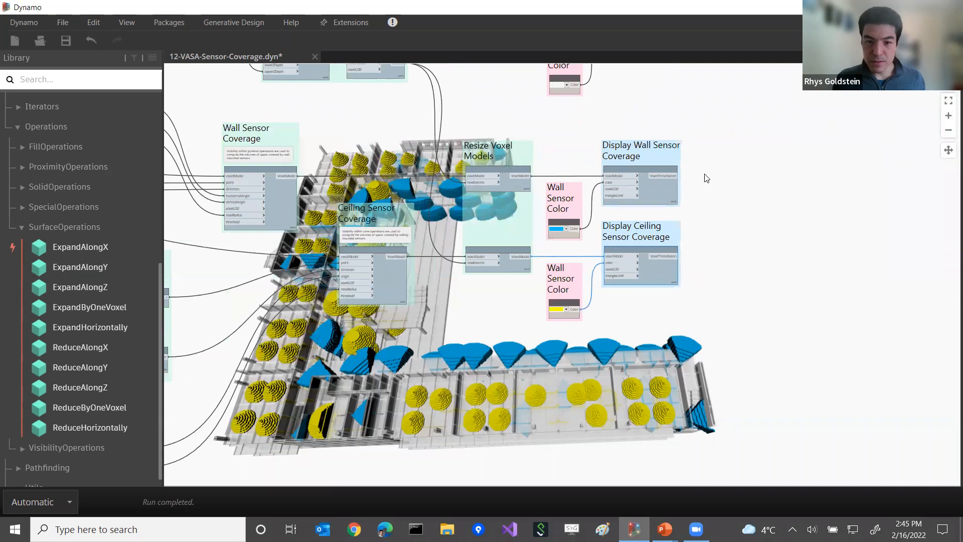
Step: Show all geometry preview for the wall and ceiling sensor coverage display nodes together
middle_click_drag(628, 275, 623, 229)
scroll(623, 230, "down", 2)
key("ctrl+b")
right_click_drag(577, 303, 571, 287)
scroll(552, 302, "up", 2)
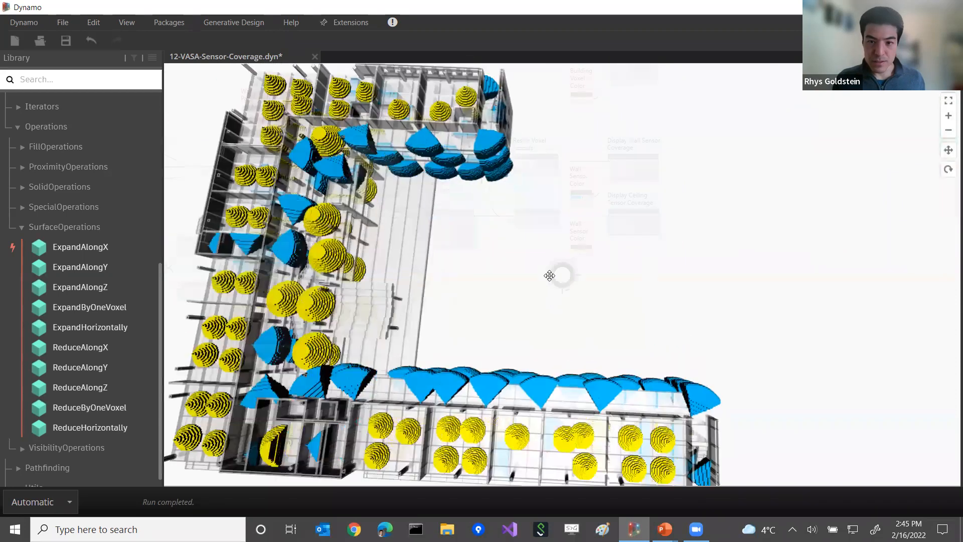
key("ctrl+b")
scroll(662, 166, "up", 4)
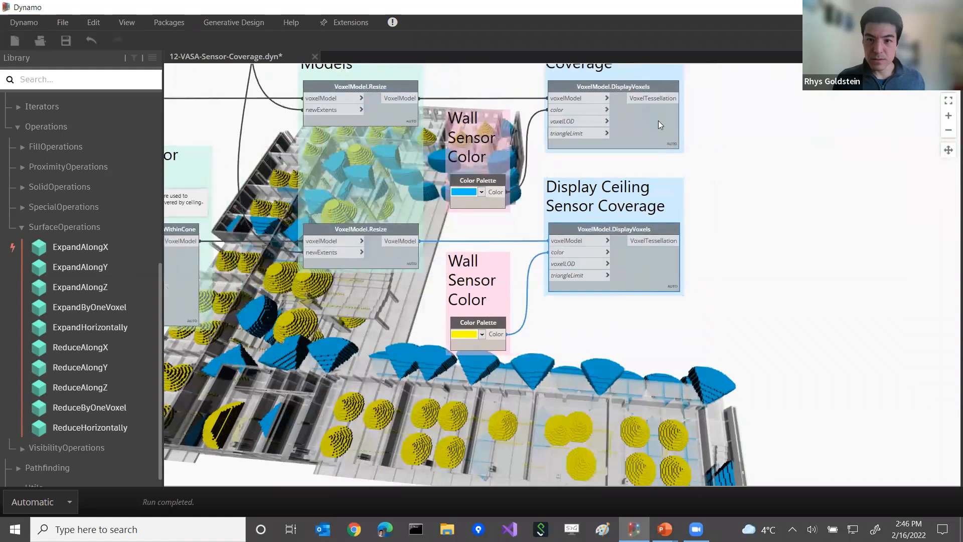
left_click(639, 247)
right_click(718, 216)
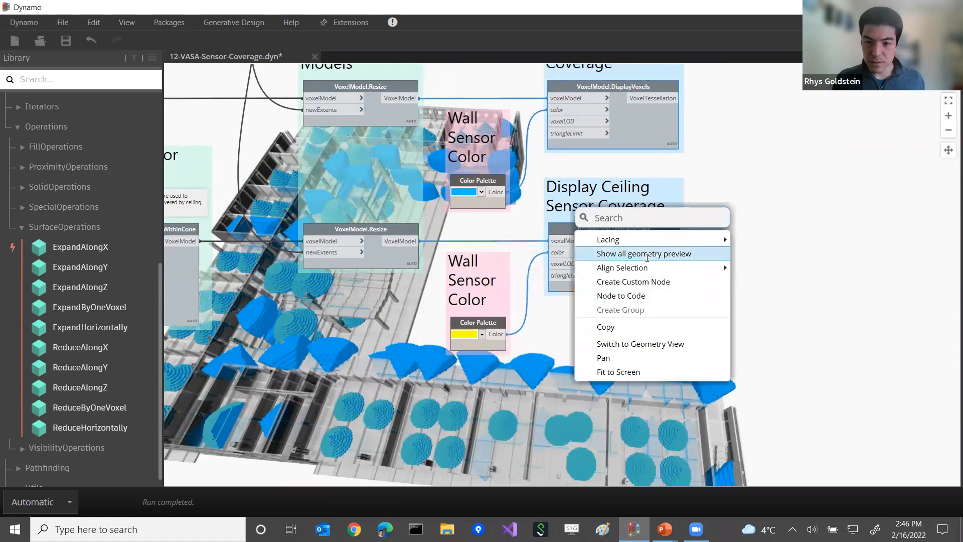
left_click(647, 253)
Step: Hide all geometry preview for the wall and ceiling sensor coverage display nodes
scroll(656, 145, "down", 2)
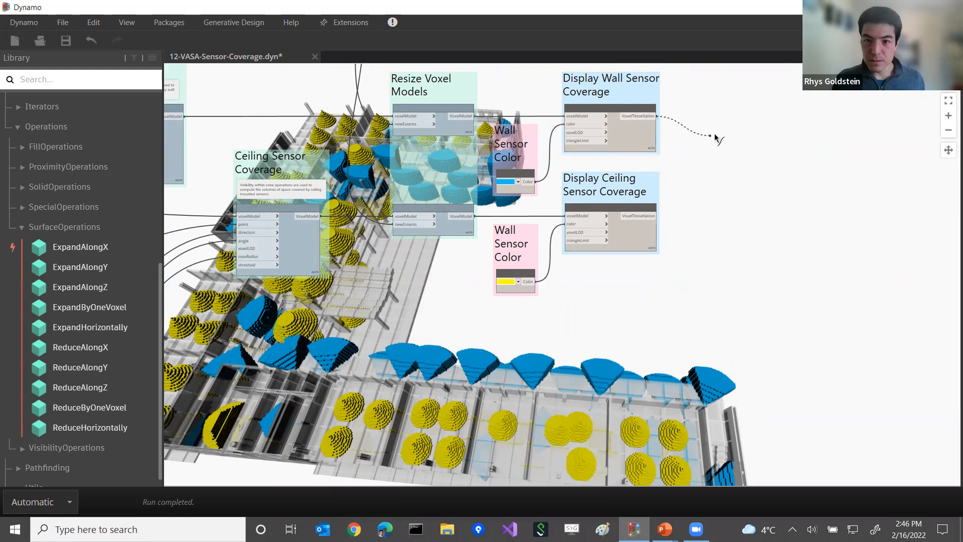
left_click(634, 226)
right_click(709, 194)
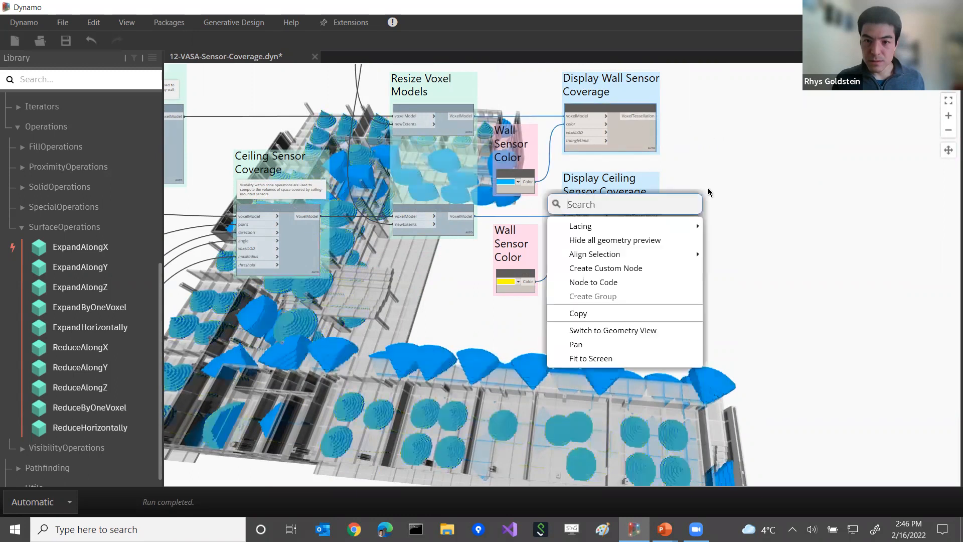
left_click(615, 240)
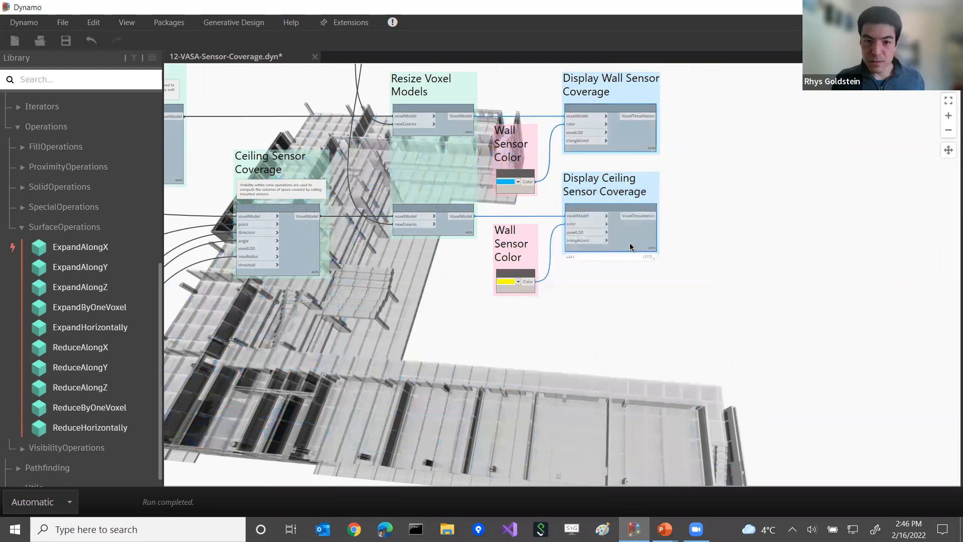
Step: Inspect the Sample Point Parameters and Sample Point Generation groups alongside the building model without coverage volumes
scroll(696, 187, "down", 3)
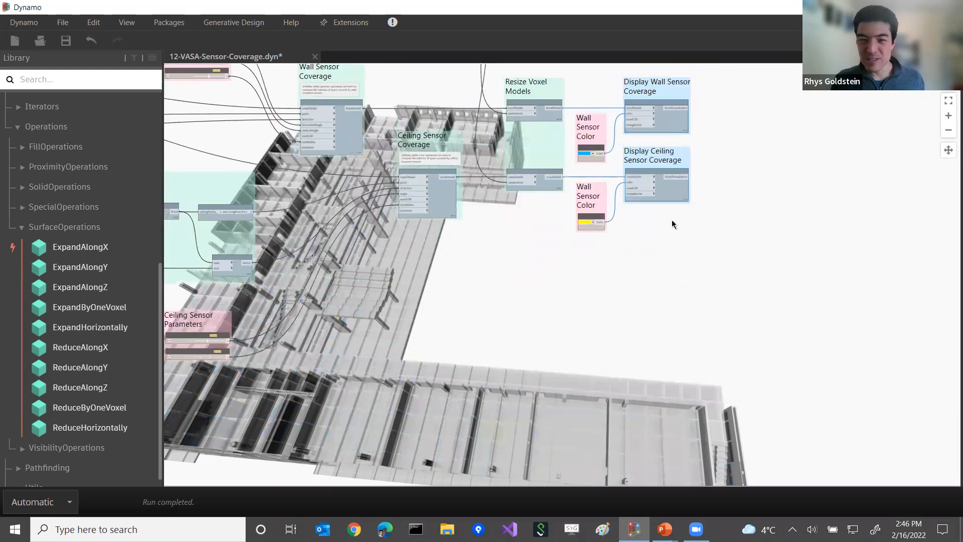
middle_click_drag(367, 300, 564, 251)
key("ctrl+b")
right_click_drag(501, 309, 586, 284)
key("ctrl+b")
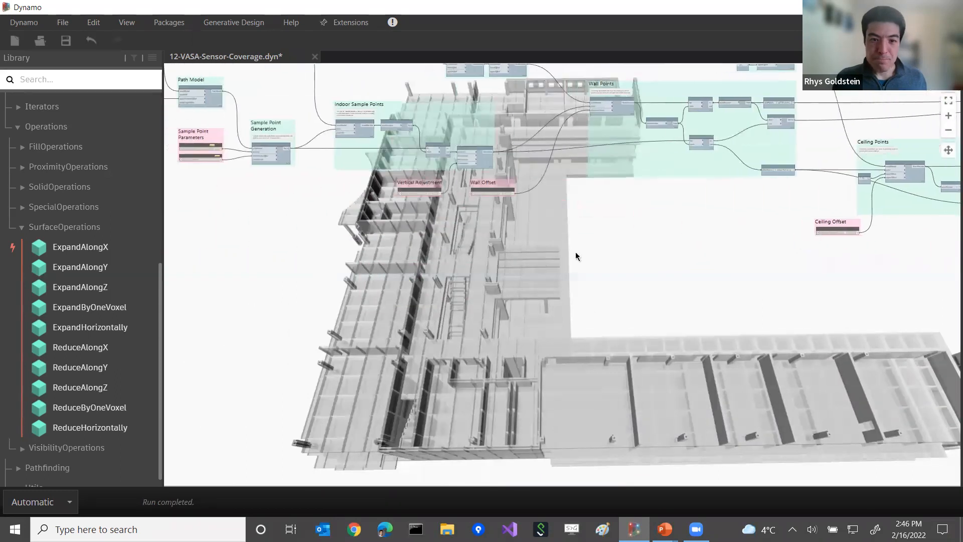
scroll(537, 175, "up", 5)
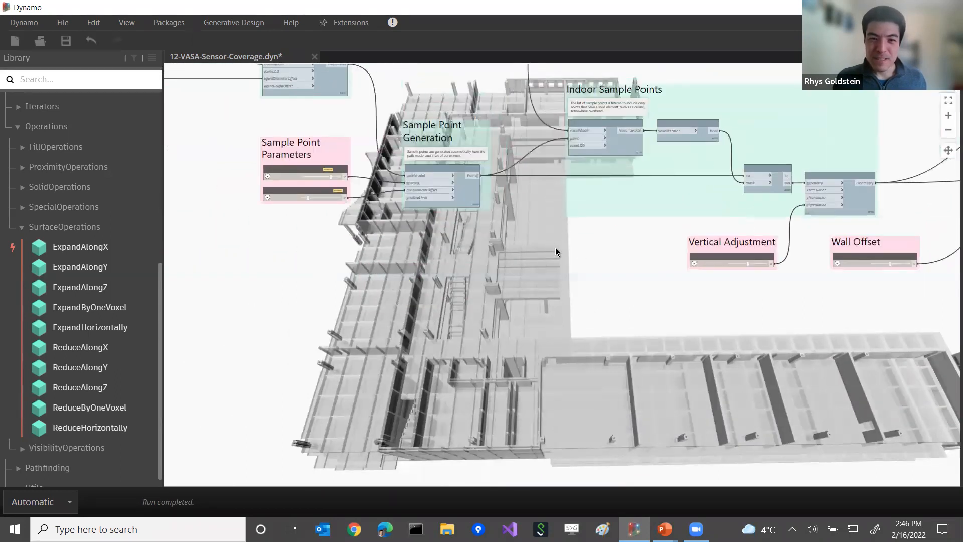
middle_click_drag(556, 252, 606, 274)
scroll(597, 301, "up", 5)
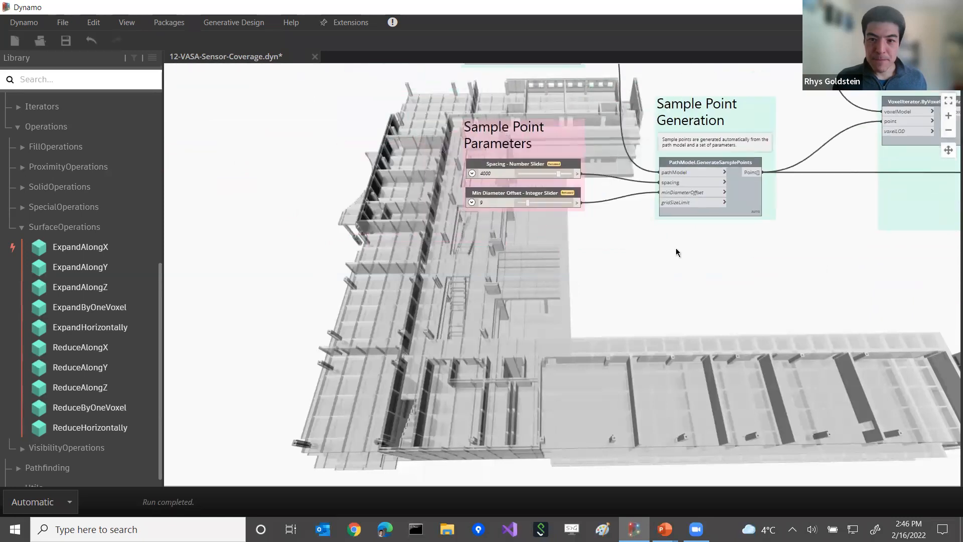
Step: Trace the graph from the building voxel model to the Path Model node and read its agentDiameterOffset input description
key("ctrl+b")
right_click_drag(617, 282, 555, 285)
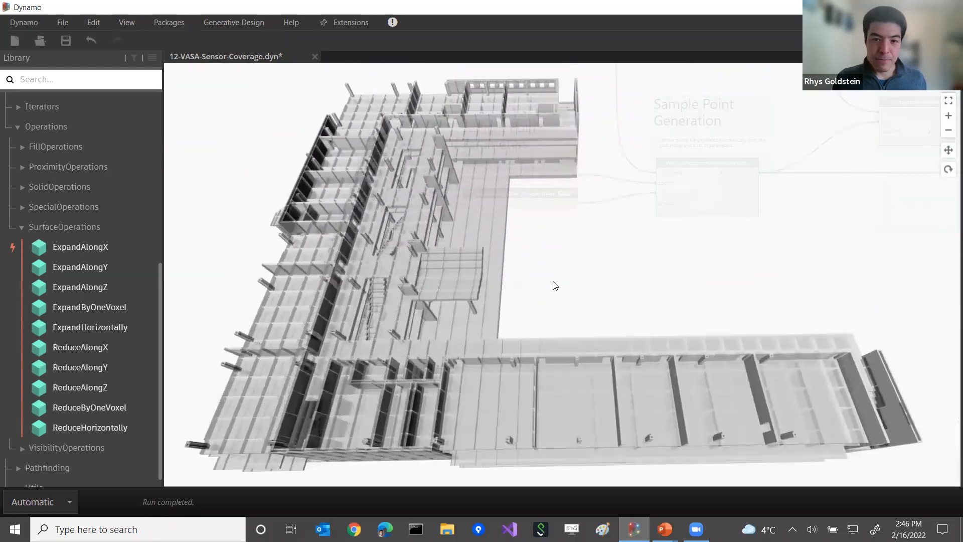
key("ctrl+b")
scroll(501, 228, "down", 5)
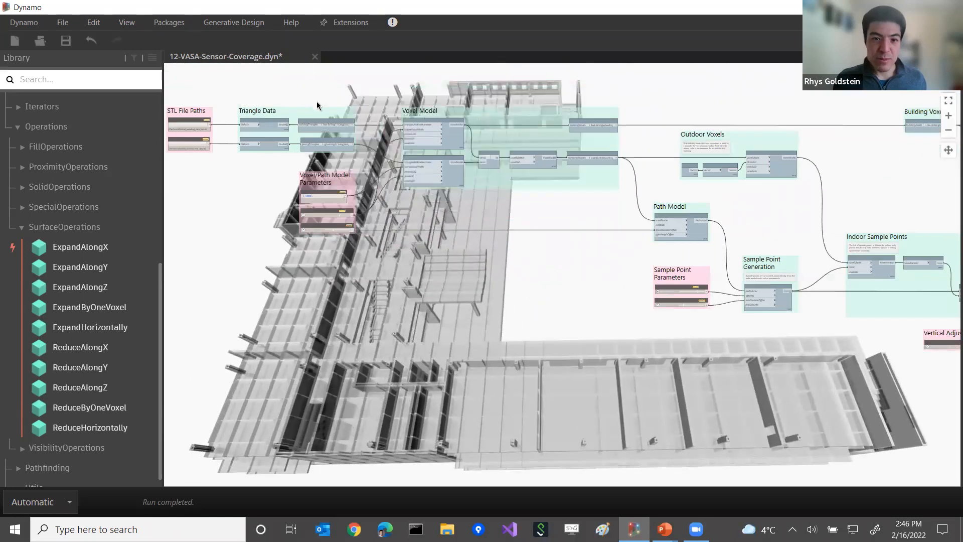
middle_click_drag(318, 106, 366, 112)
scroll(366, 113, "up", 3)
middle_click_drag(702, 231, 588, 182)
scroll(588, 182, "up", 1)
middle_click_drag(678, 194, 630, 112)
middle_click_drag(747, 154, 741, 129)
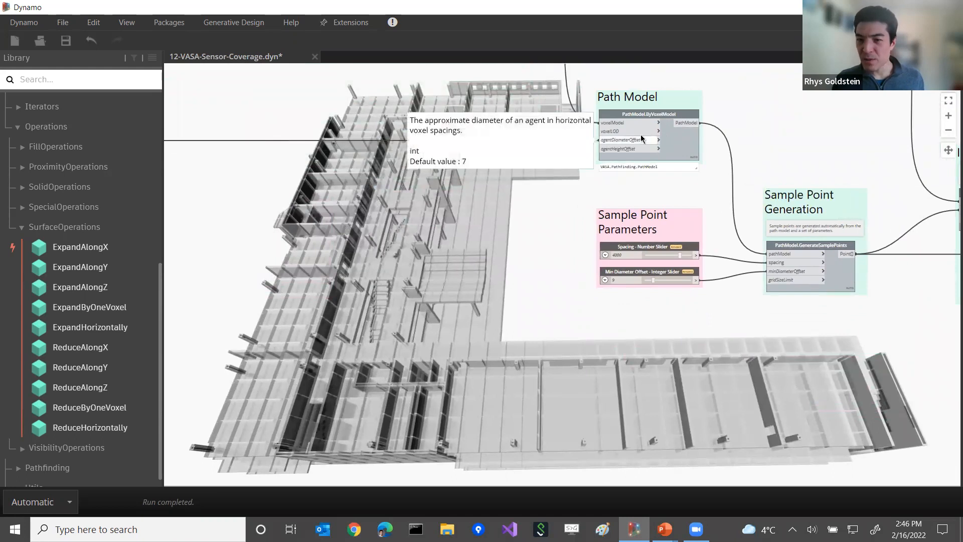
scroll(652, 211, "up", 2)
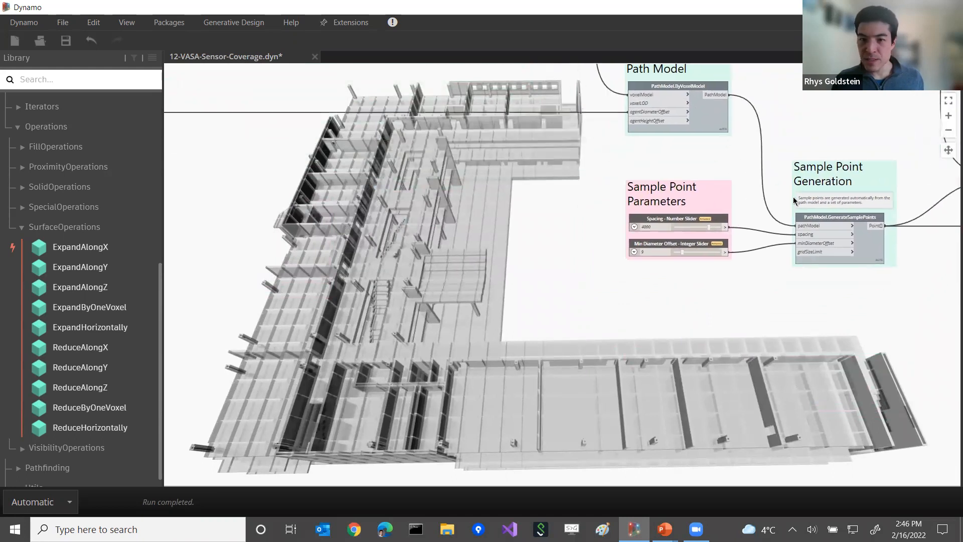
key("Escape")
middle_click_drag(500, 255, 446, 258)
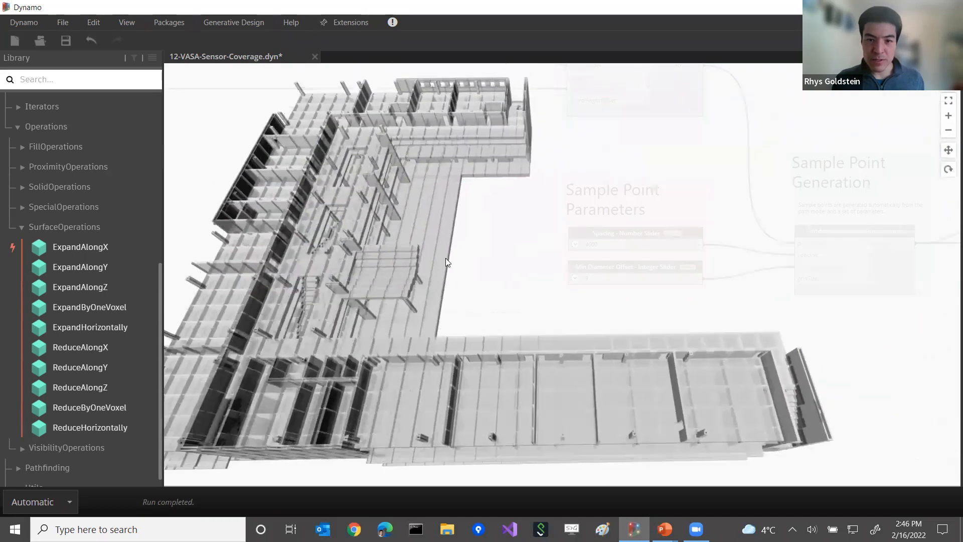
scroll(681, 217, "down", 1)
middle_click_drag(680, 199, 591, 206)
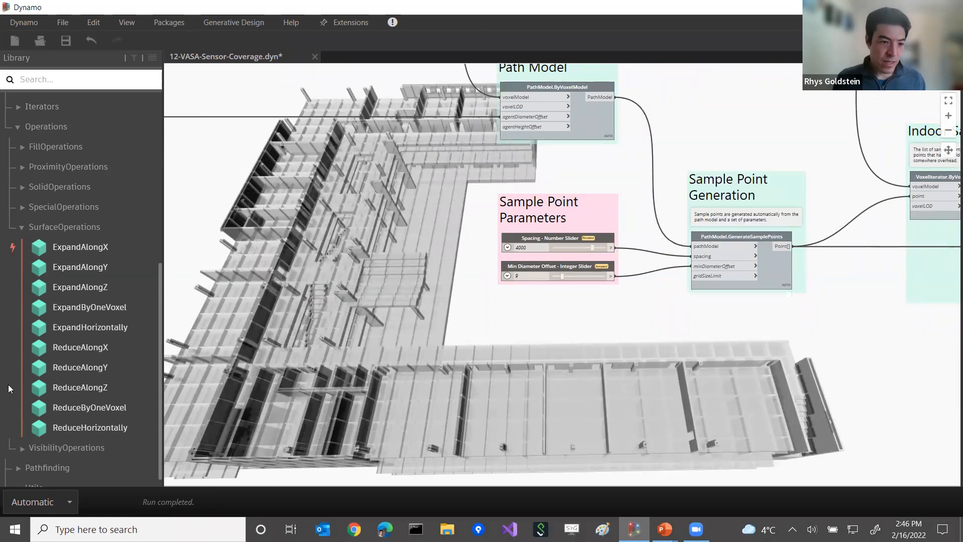
Step: Browse the VASA Pathfinding nodes under DistanceField and PathModel and read the description of PathModel's GenerateSamplePoints node
scroll(16, 245, "up", 1)
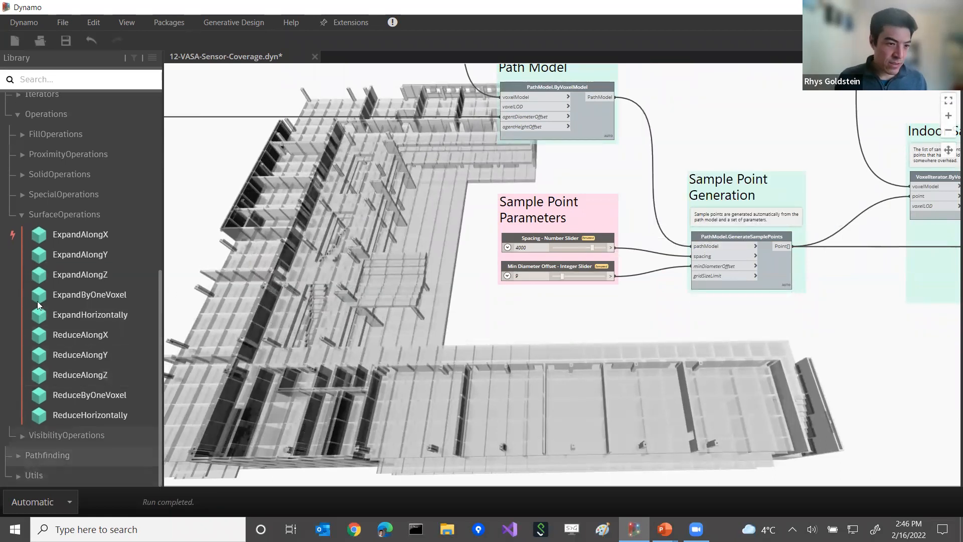
scroll(35, 215, "up", 3)
scroll(67, 385, "down", 4)
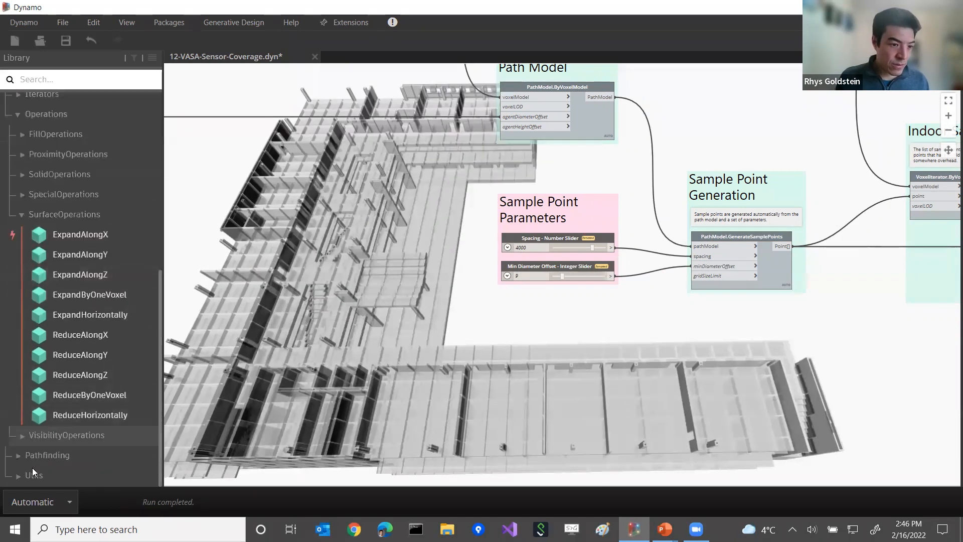
left_click(16, 457)
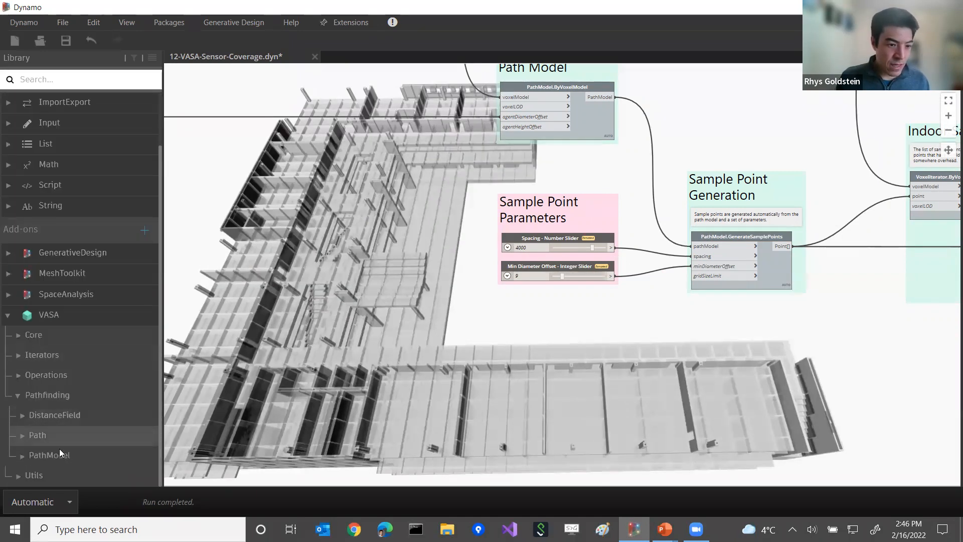
left_click(52, 416)
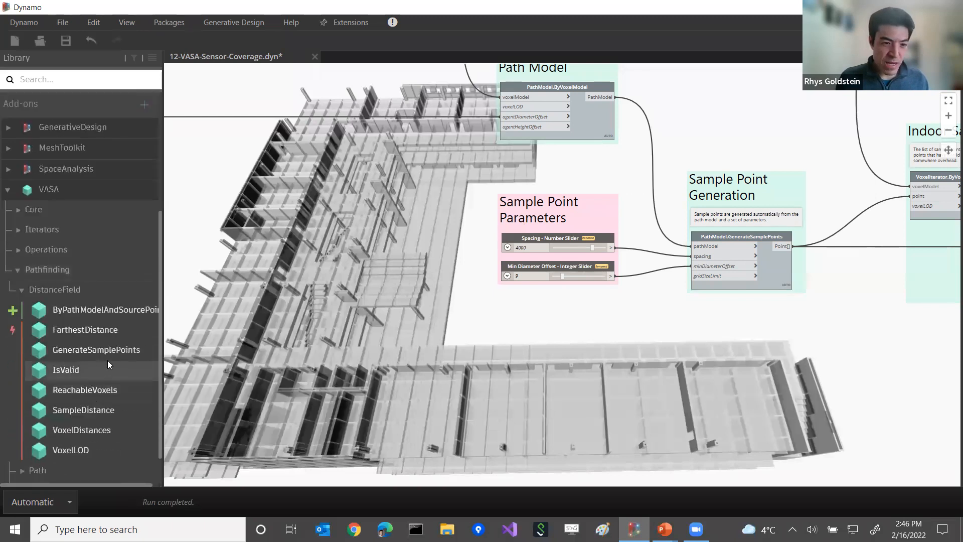
mouse_move(101, 354)
scroll(40, 441, "down", 1)
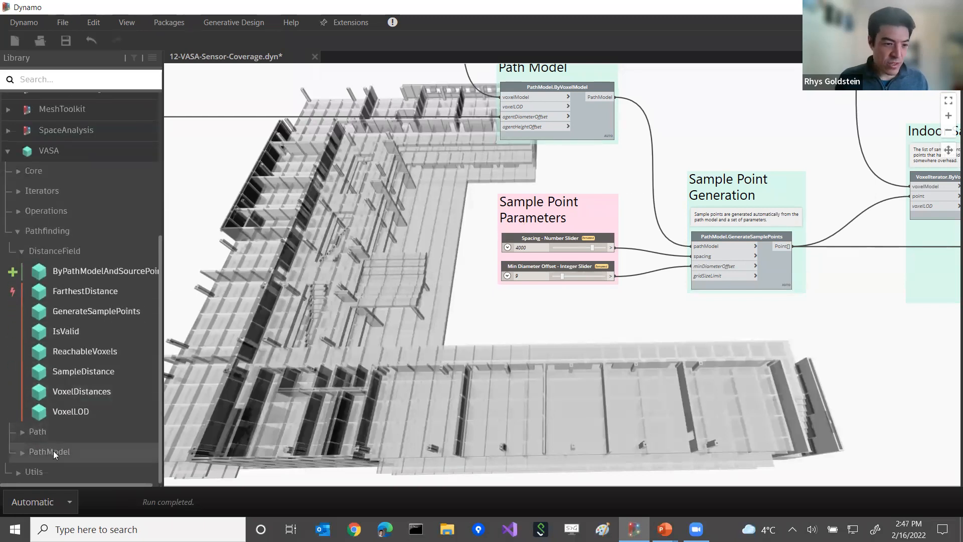
left_click(43, 449)
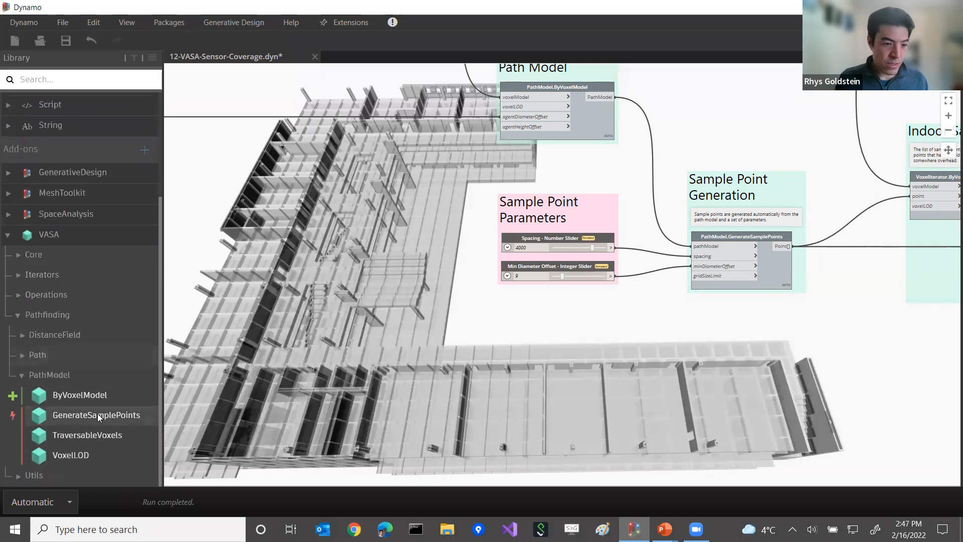
mouse_move(93, 415)
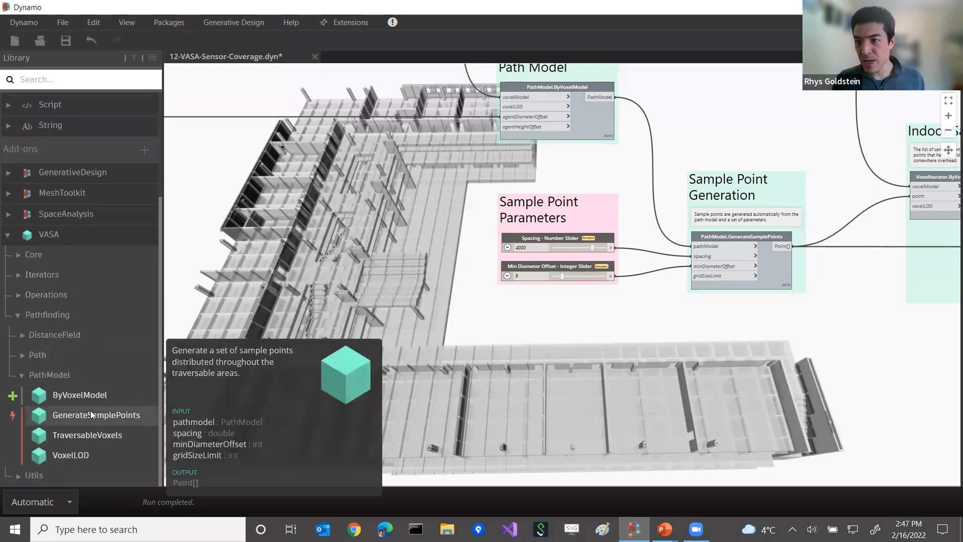
Step: Turn on the preview of the PathModel.GenerateSamplePoints node and view its points on the building from a lower angle
middle_click_drag(754, 123, 696, 80)
right_click(710, 229)
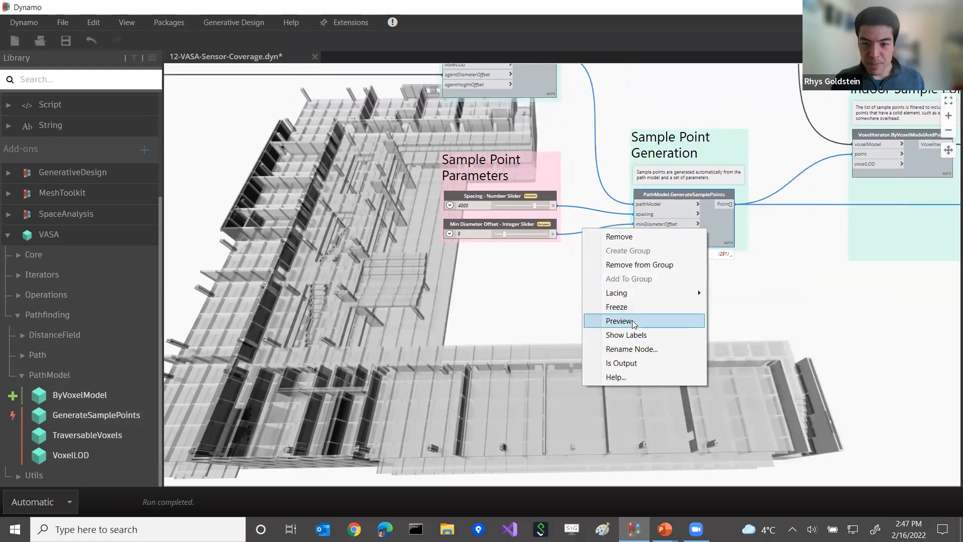
left_click(619, 321)
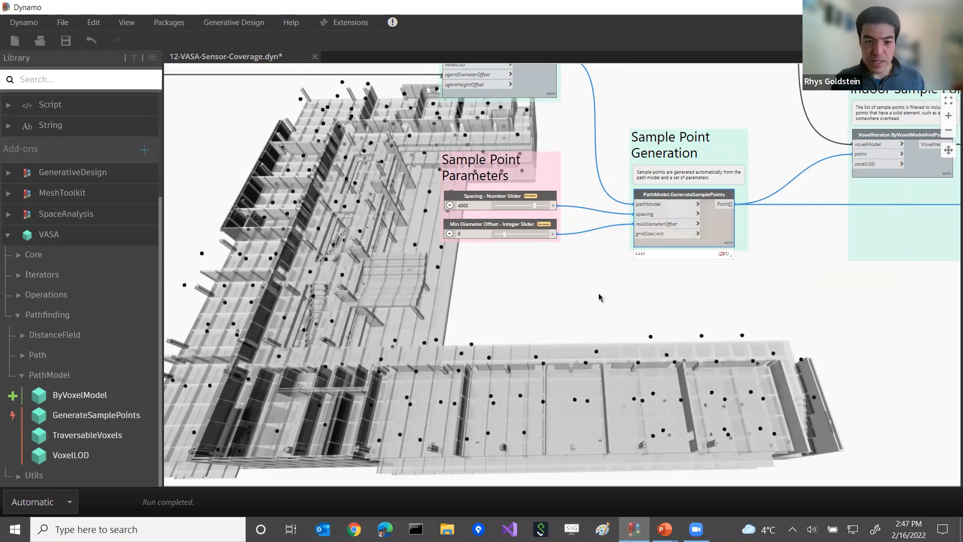
middle_click_drag(598, 296, 639, 270)
key("ctrl+b")
right_click_drag(505, 343, 502, 251)
key("ctrl+b")
middle_click_drag(635, 231, 564, 224)
scroll(567, 224, "down", 2)
middle_click_drag(630, 190, 632, 307)
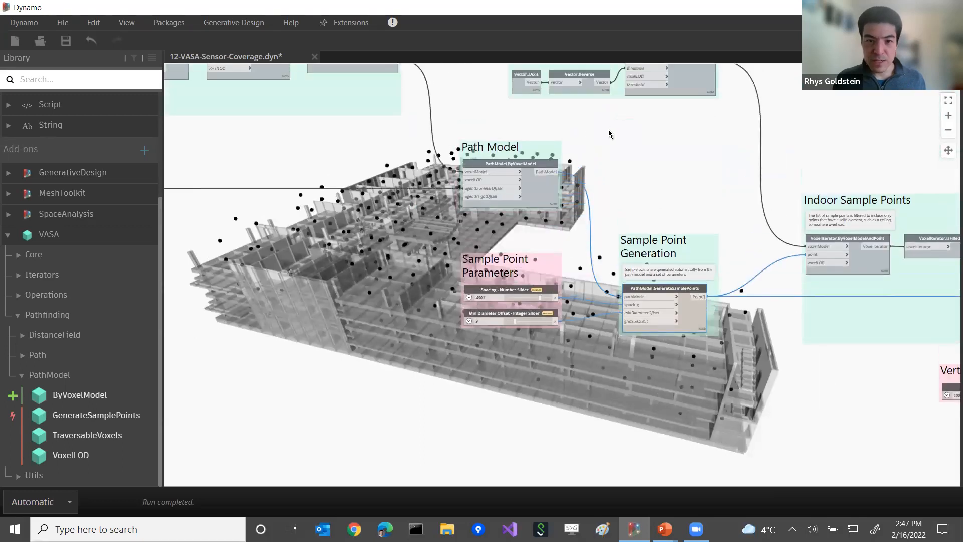
Step: Add a PathModel.TraversableVoxels node beside the Path Model group and feed it the PathModel output
scroll(609, 133, "up", 5)
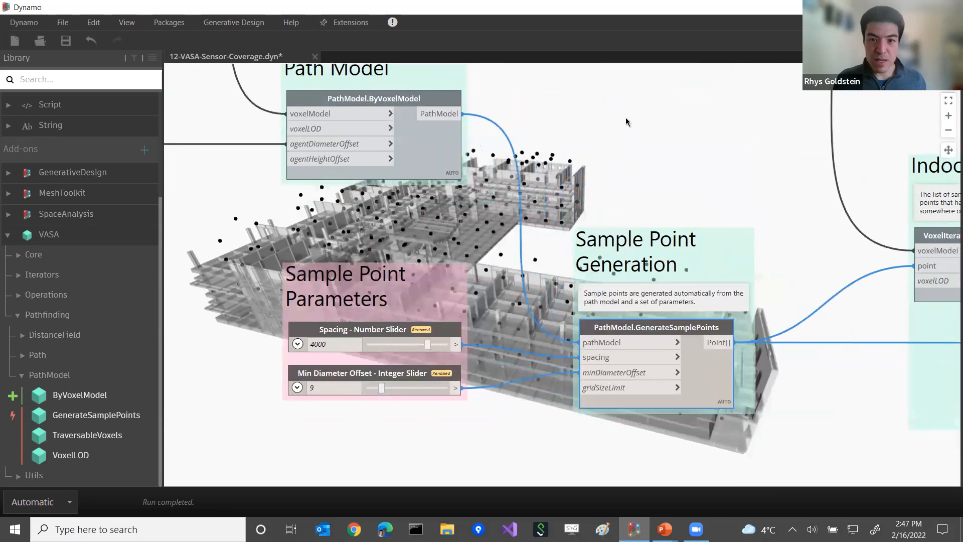
right_click(626, 122)
type("traver")
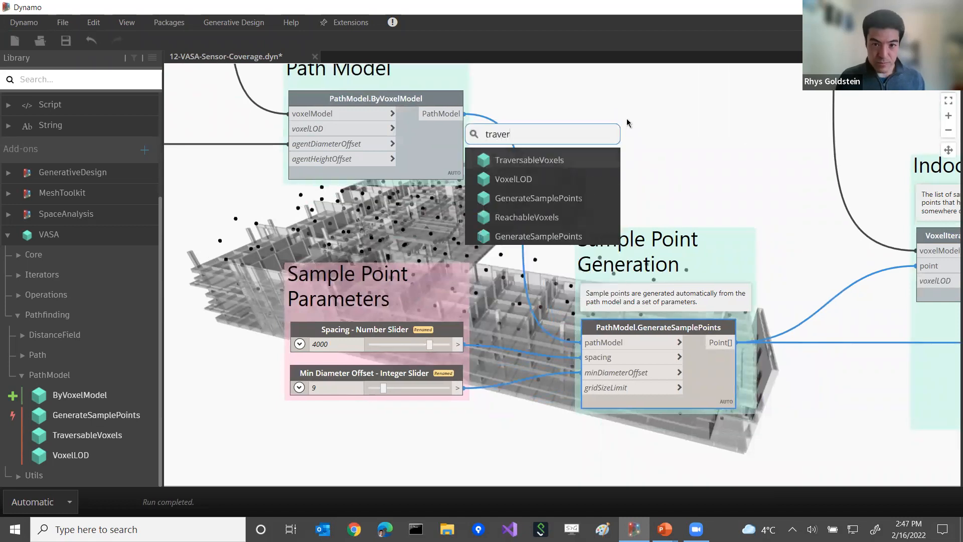
key("Return")
left_click_drag(643, 133, 589, 103)
left_click(613, 104)
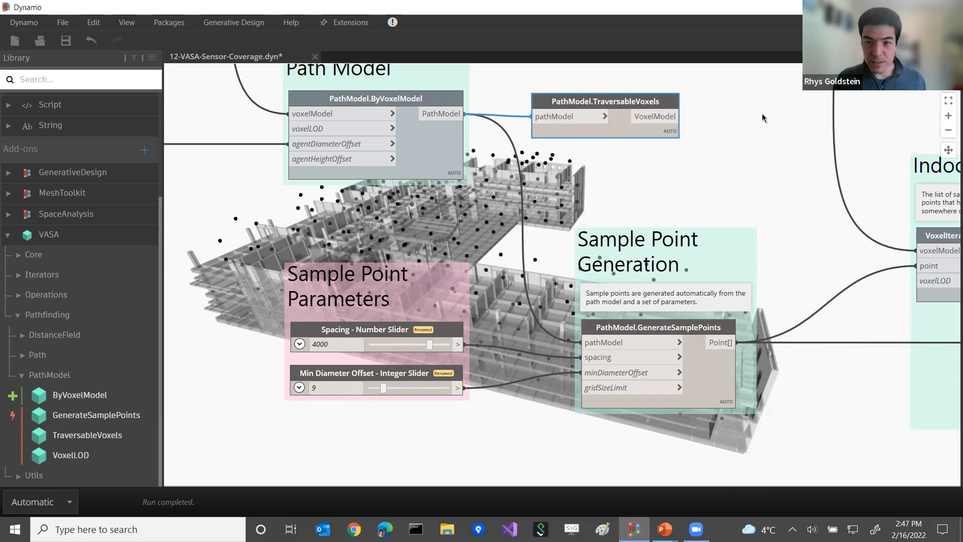
Step: Add a VoxelModel.DisplayVoxels node beside the TraversableVoxels node
right_click(759, 116)
type("display")
key("Down")
key("Down")
key("Down")
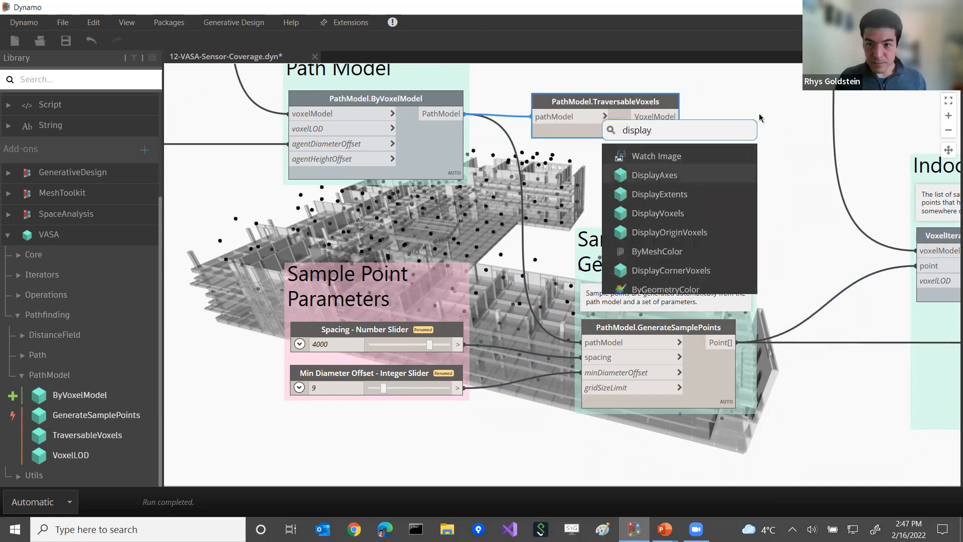
key("Return")
Step: Add a Color Palette node set to purple and connect it and the traversable voxel model to the DisplayVoxels node
right_click(693, 175)
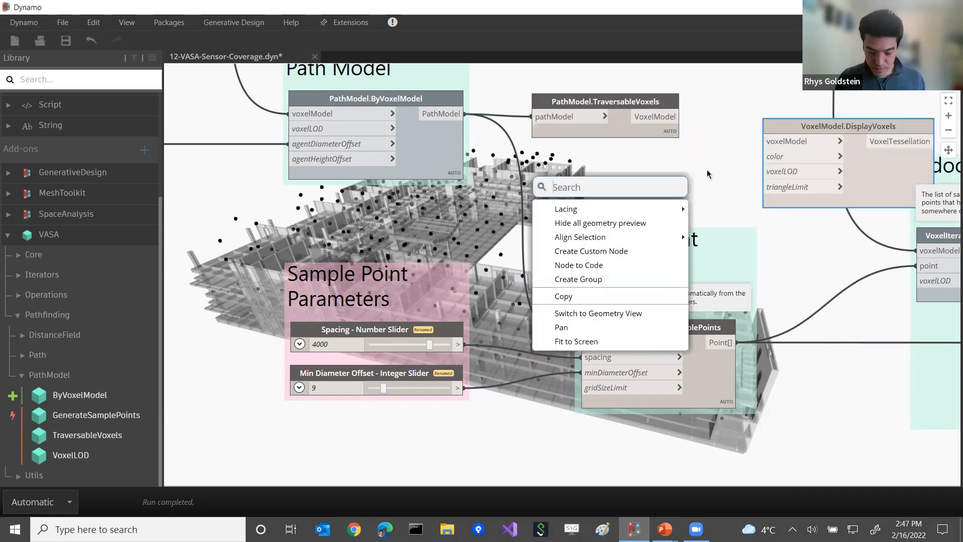
type("pal")
key("Return")
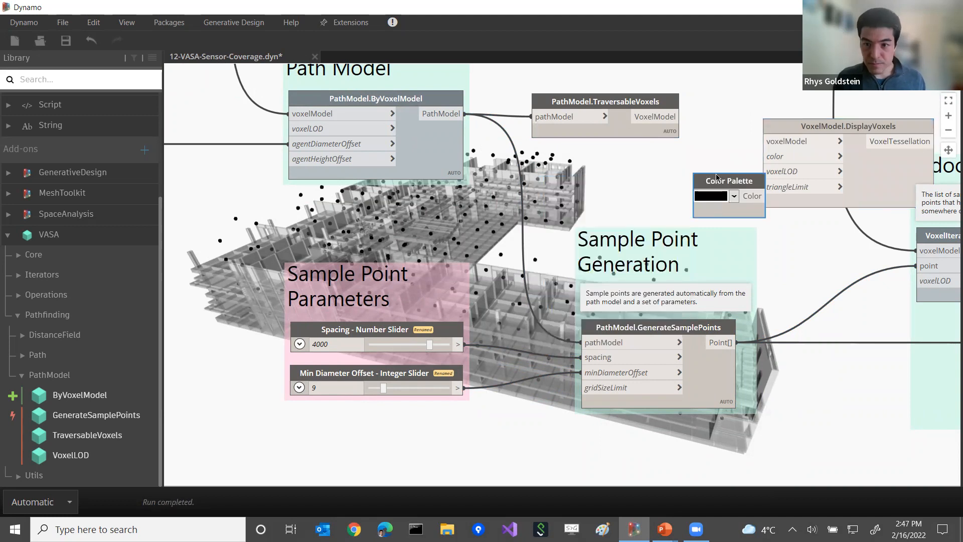
left_click(733, 196)
left_click(627, 236)
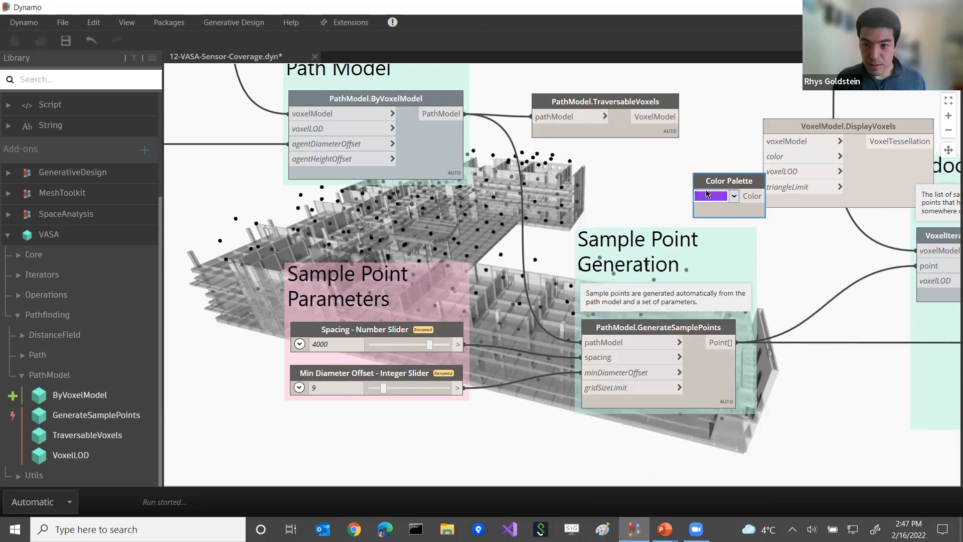
left_click_drag(723, 183, 674, 180)
left_click(766, 156)
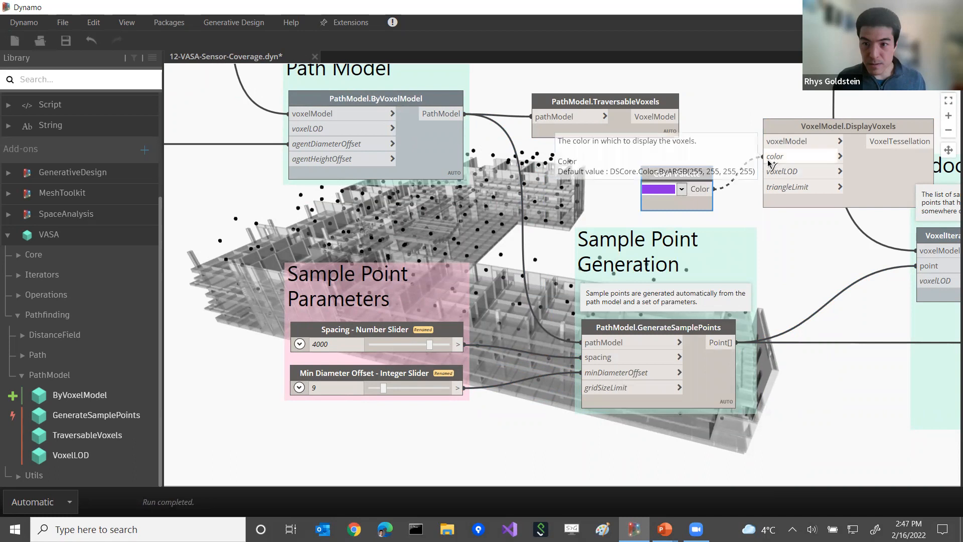
left_click(795, 138)
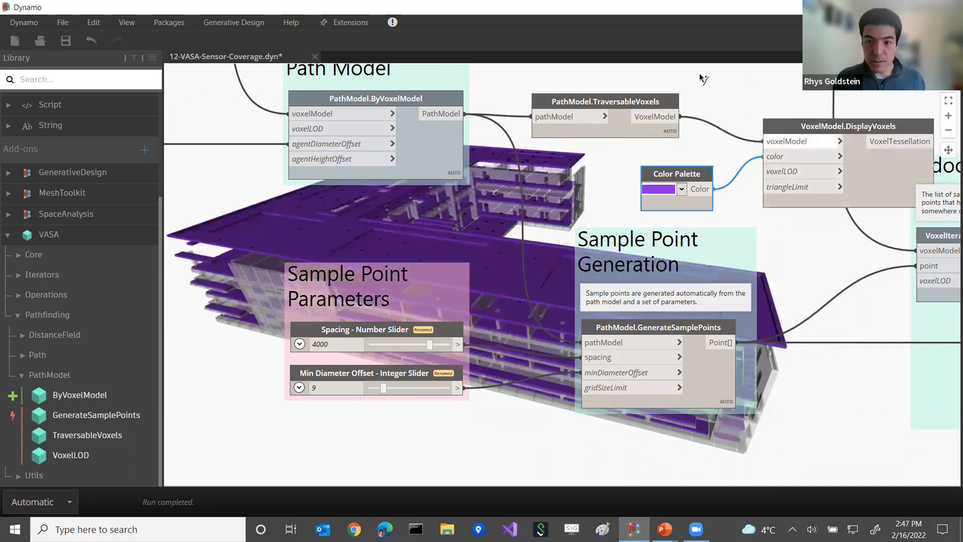
Step: Examine the purple traversable voxels across the building's floors, stairs and roof from several angles
key("ctrl+b")
right_click_drag(631, 234, 577, 214)
scroll(590, 200, "up", 1)
scroll(531, 235, "up", 3)
scroll(515, 228, "up", 4)
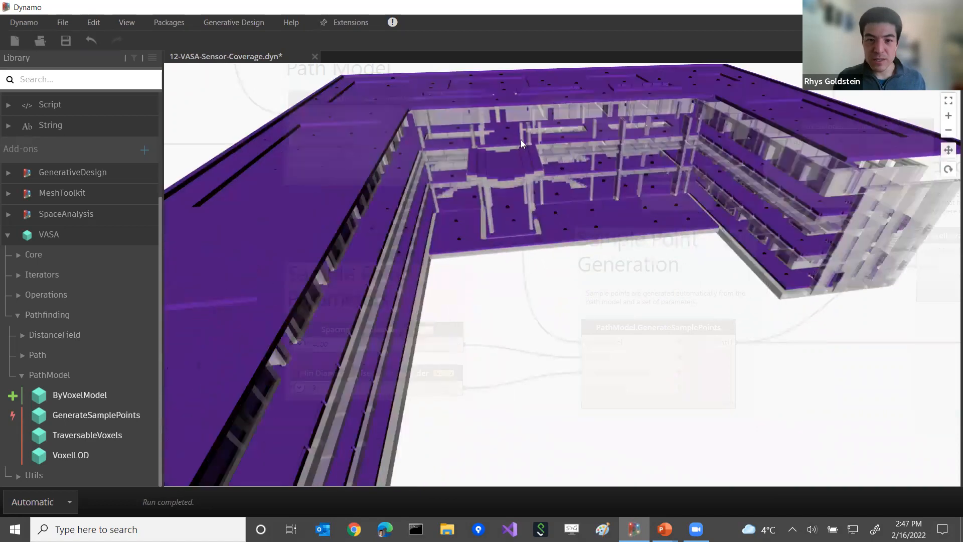
scroll(604, 259, "down", 1)
right_click_drag(604, 260, 570, 247)
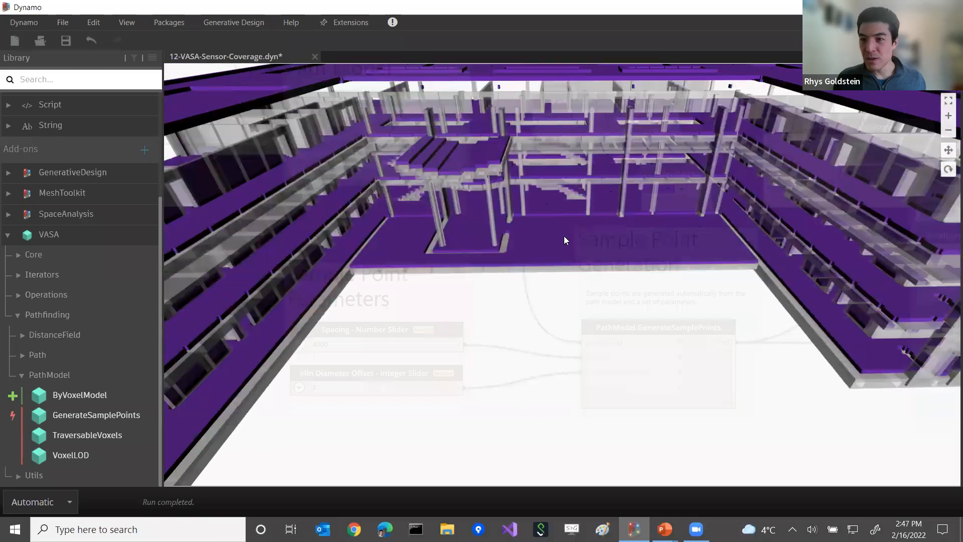
scroll(589, 226, "down", 1)
scroll(589, 225, "up", 1)
right_click_drag(533, 301, 607, 213)
scroll(537, 304, "down", 1)
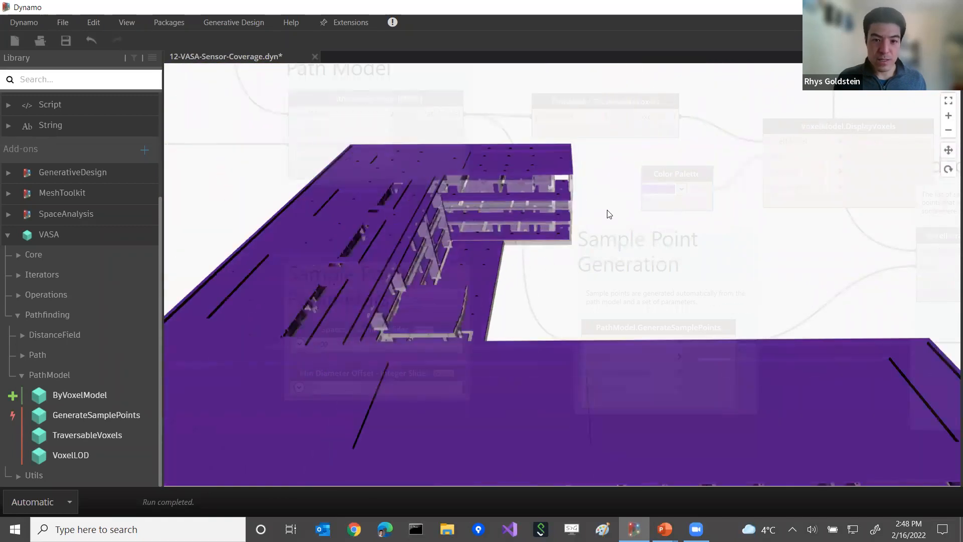
Step: Disconnect the path model from the TraversableVoxels node to remove the purple voxels from the building view
key("ctrl+b")
left_click(572, 118)
left_click(527, 129)
middle_click_drag(502, 255, 548, 190)
key("ctrl+b")
key("ctrl+b")
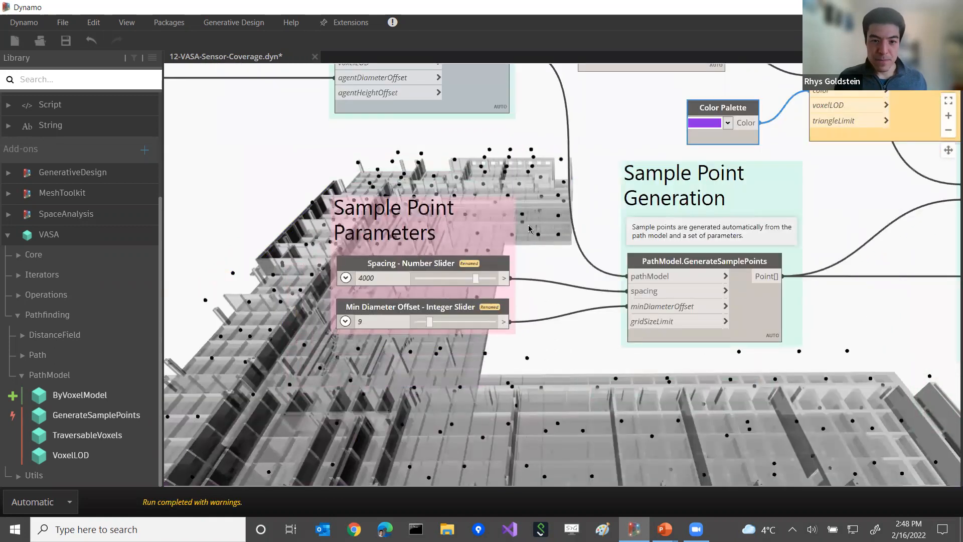
Step: Move the VoxelModel.DisplayVoxels node clear of the Indoor Sample Points group
scroll(552, 205, "down", 4)
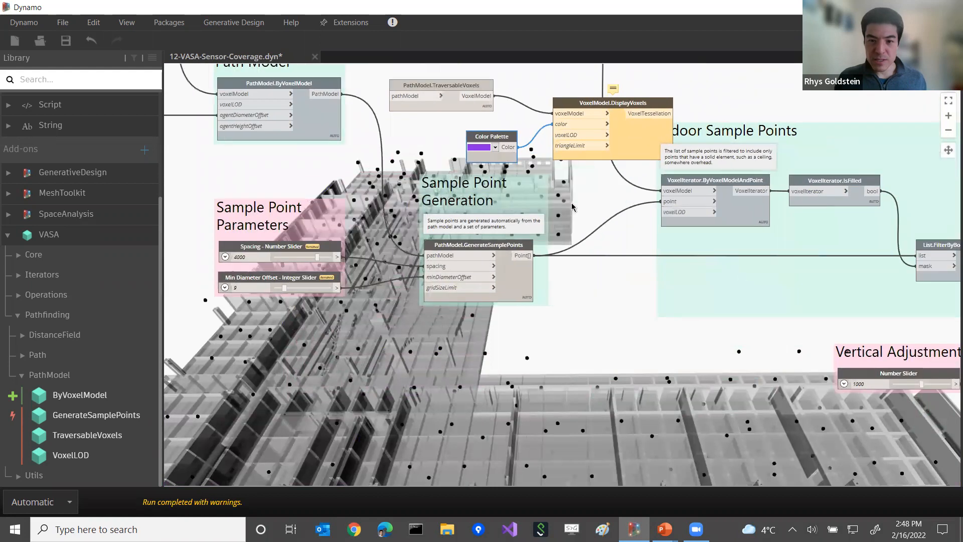
middle_click_drag(538, 256, 548, 207)
scroll(621, 202, "down", 1)
middle_click_drag(613, 201, 536, 243)
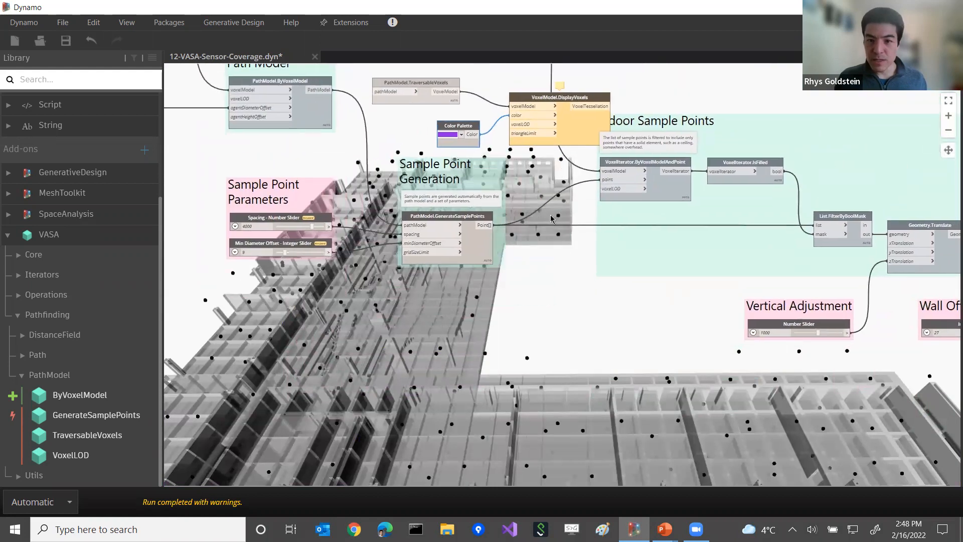
middle_click_drag(556, 190, 510, 223)
scroll(509, 223, "down", 1)
scroll(510, 205, "down", 2)
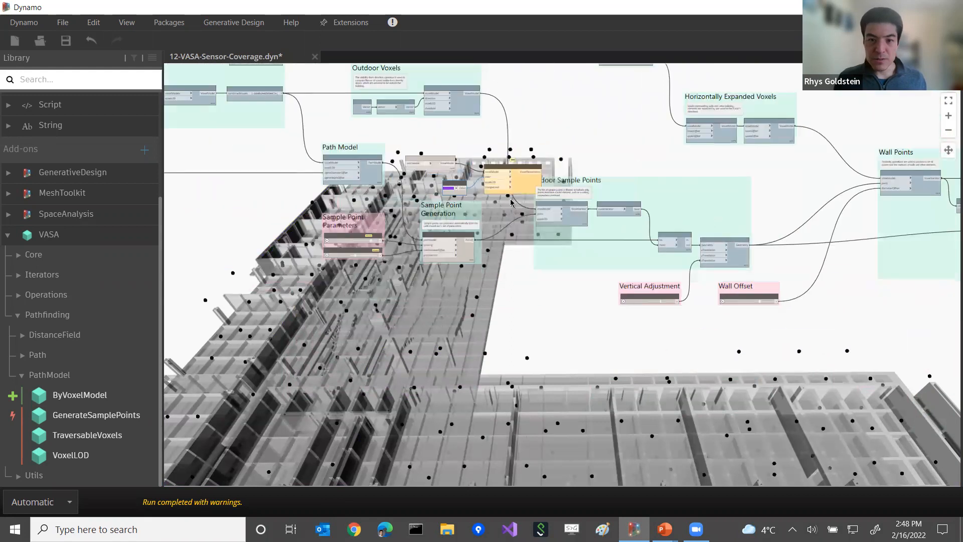
left_click_drag(522, 182, 516, 171)
Step: Examine the Indoor Sample Points group and its connections to the Sample Point Generation and Wall Points groups
scroll(561, 152, "down", 1)
middle_click_drag(575, 135, 461, 151)
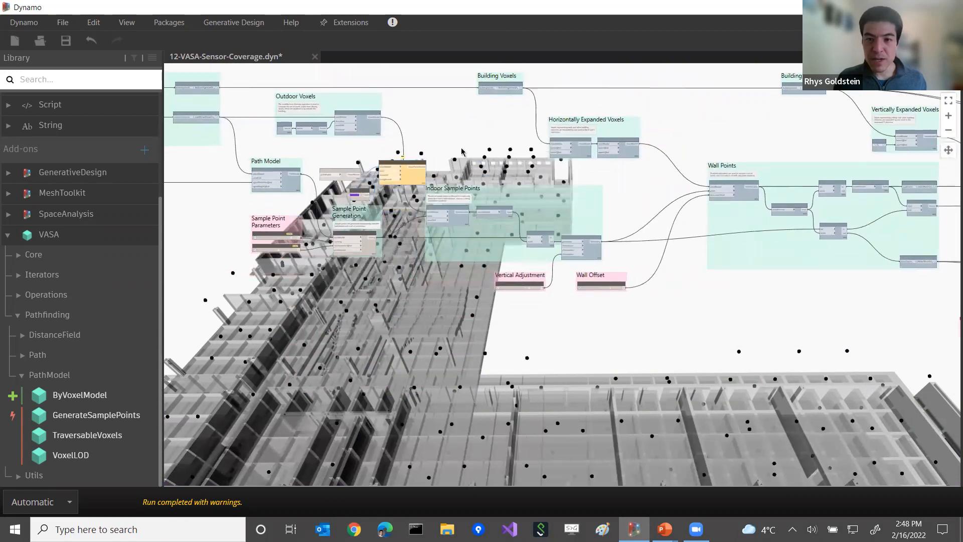
scroll(535, 137, "up", 3)
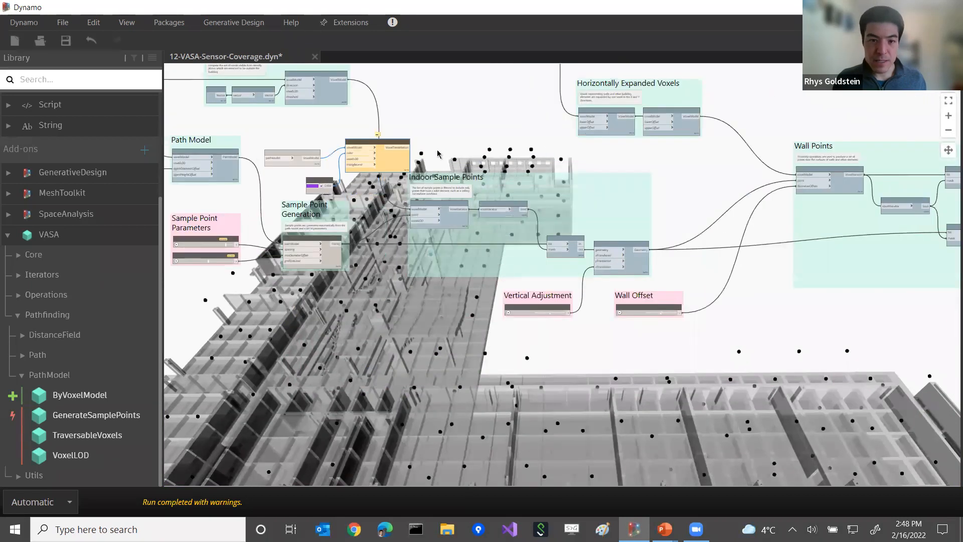
scroll(513, 150, "up", 3)
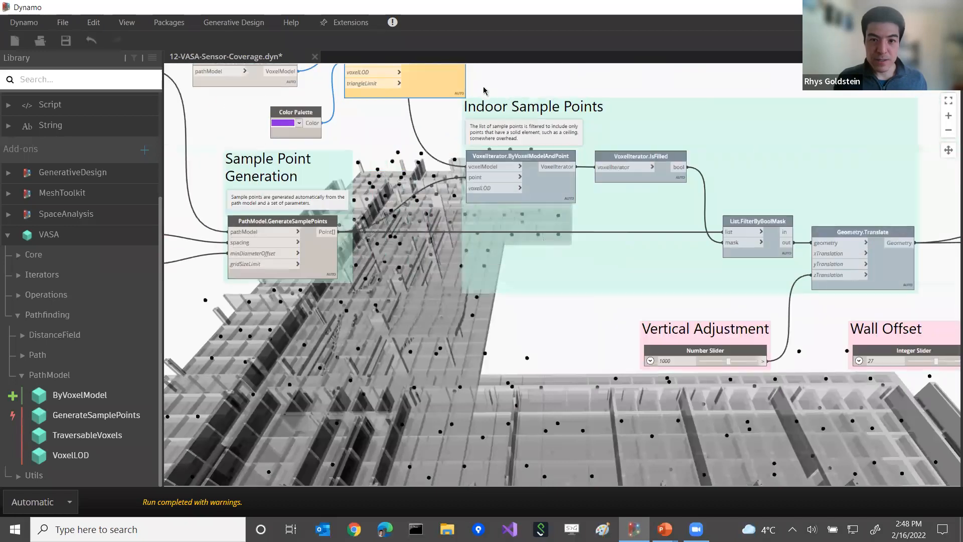
scroll(472, 64, "down", 2)
scroll(571, 130, "up", 2)
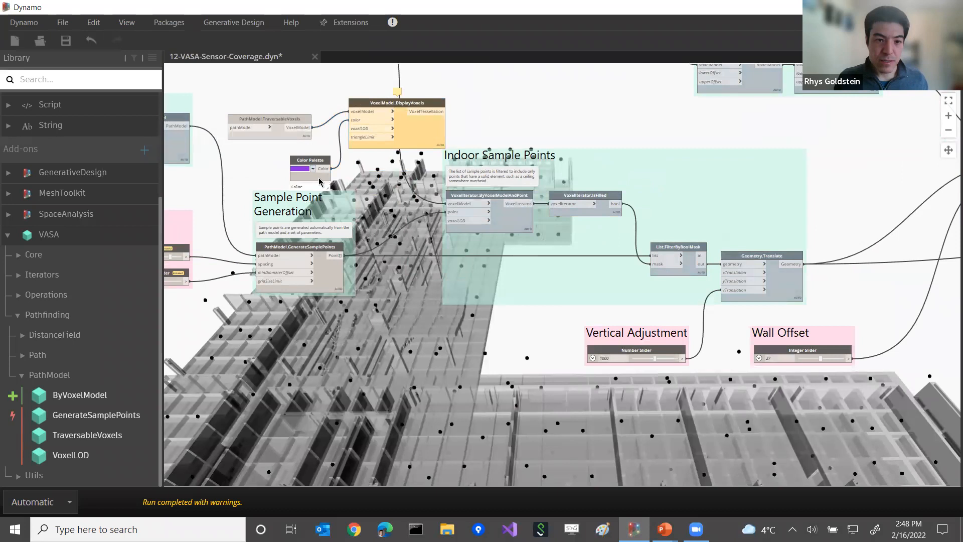
scroll(526, 216, "up", 2)
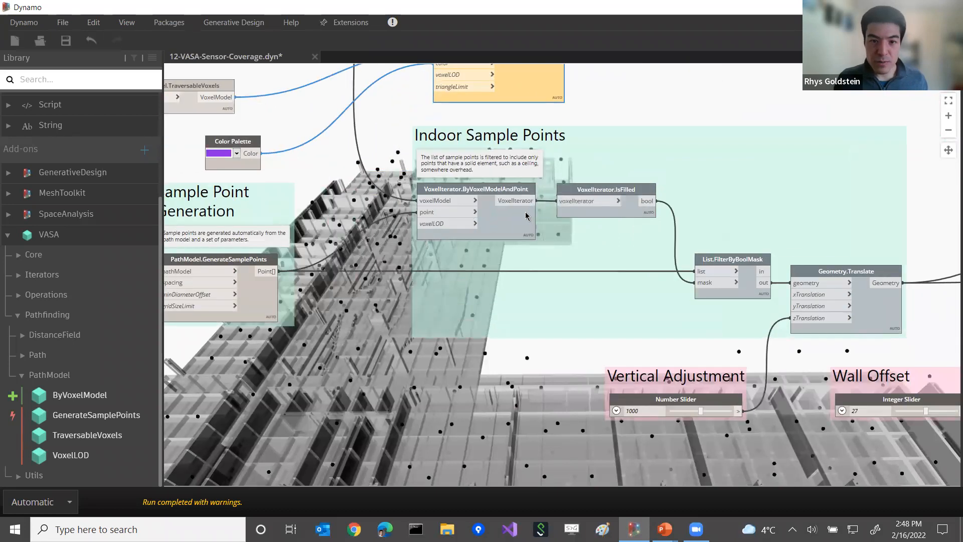
scroll(490, 210, "down", 10)
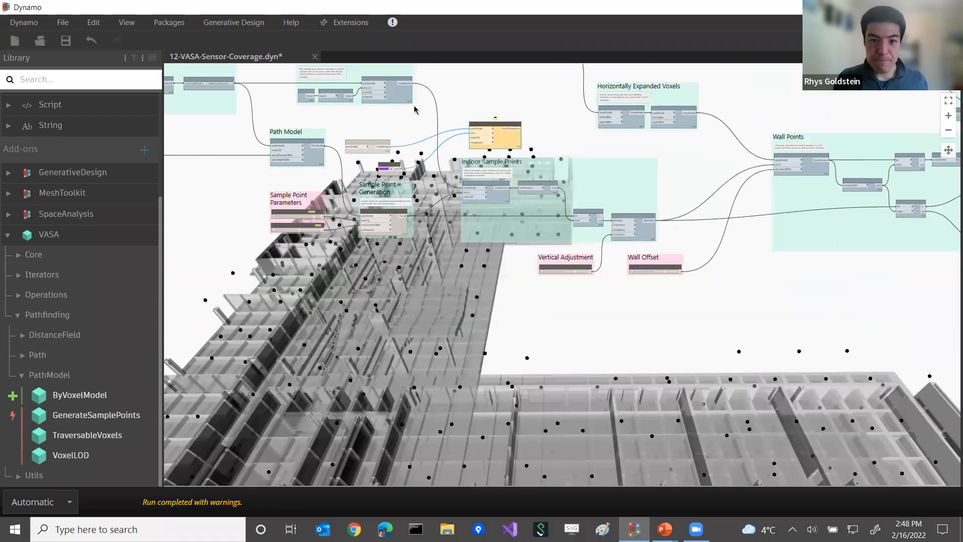
Step: Move the VoxelModel.DisplayVoxels node closer to the Outdoor Voxels group and feed it the VoxelModel from VisibilityOperations.VisibilityFromDirection
scroll(377, 176, "up", 4)
scroll(377, 175, "up", 8)
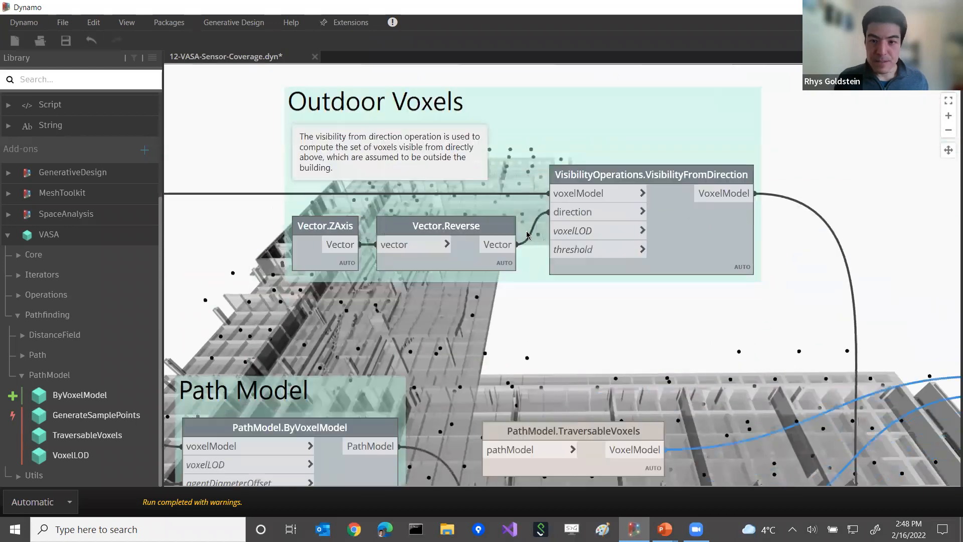
scroll(515, 159, "down", 2)
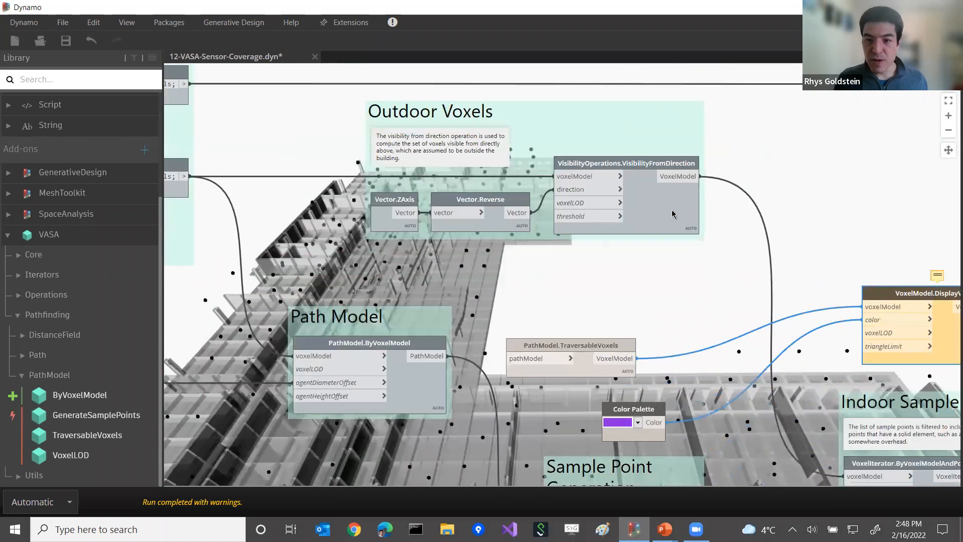
left_click_drag(870, 276, 825, 213)
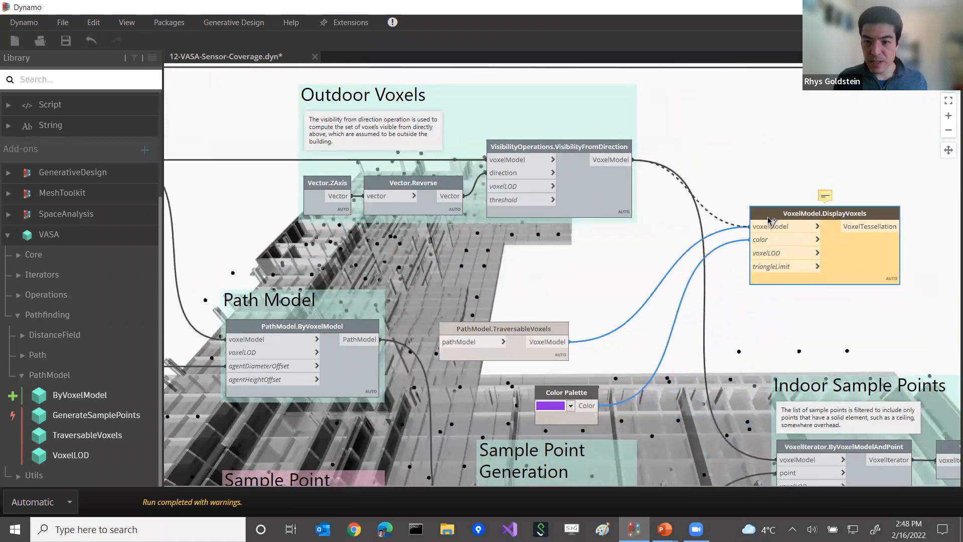
left_click(772, 225)
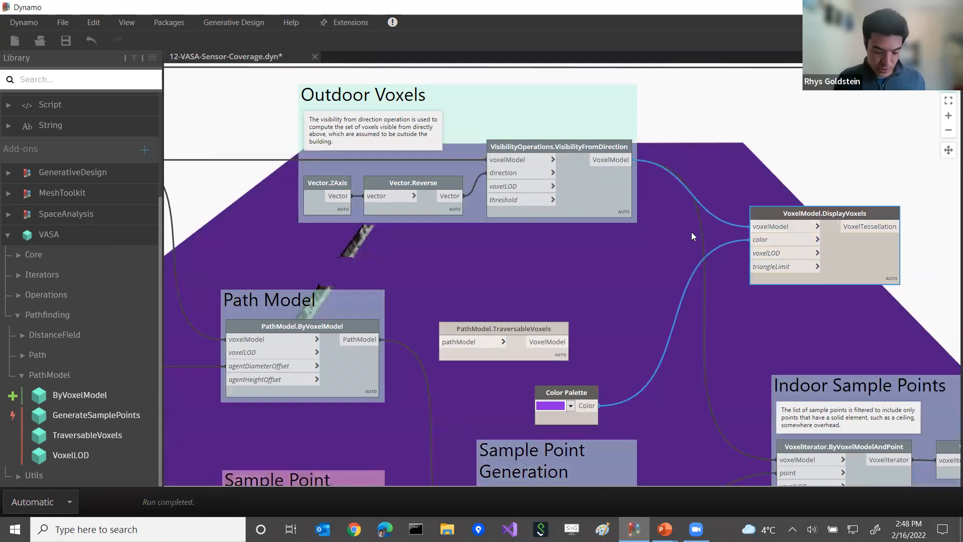
Step: Examine the purple outdoor voxels covering the building from several angles
key("ctrl+b")
right_click_drag(617, 301, 533, 267)
right_click_drag(556, 217, 574, 228)
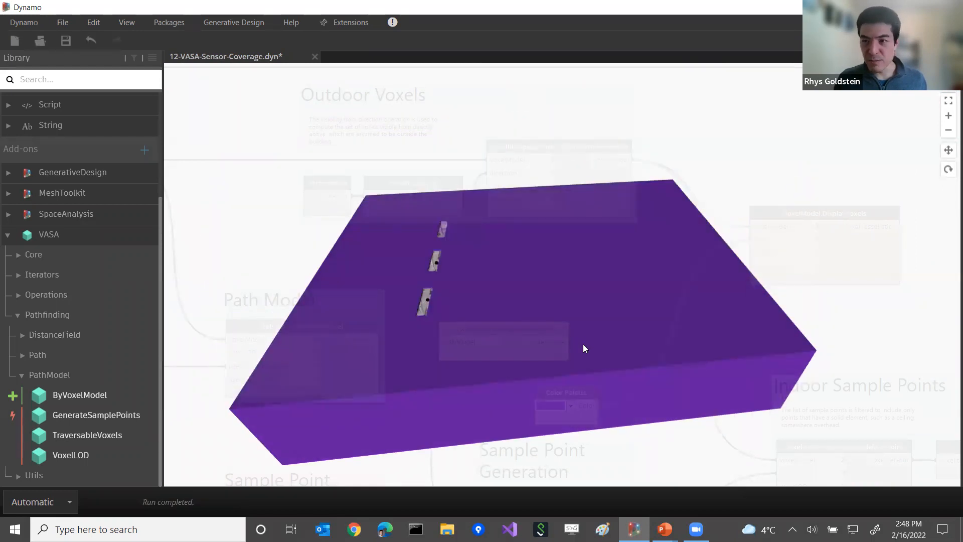
right_click_drag(537, 357, 553, 270)
middle_click_drag(553, 269, 572, 266)
key("ctrl+b")
Step: Move the VoxelModel.DisplayVoxels node slightly farther from the Outdoor Voxels group
scroll(595, 194, "down", 2)
middle_click_drag(605, 189, 480, 139)
middle_click_drag(564, 197, 471, 138)
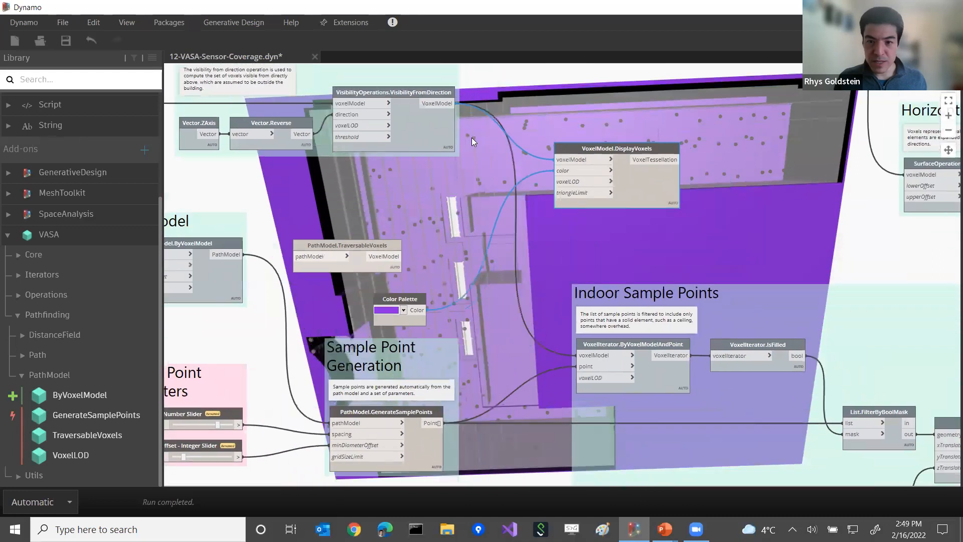
left_click_drag(613, 179, 634, 189)
scroll(683, 227, "down", 3)
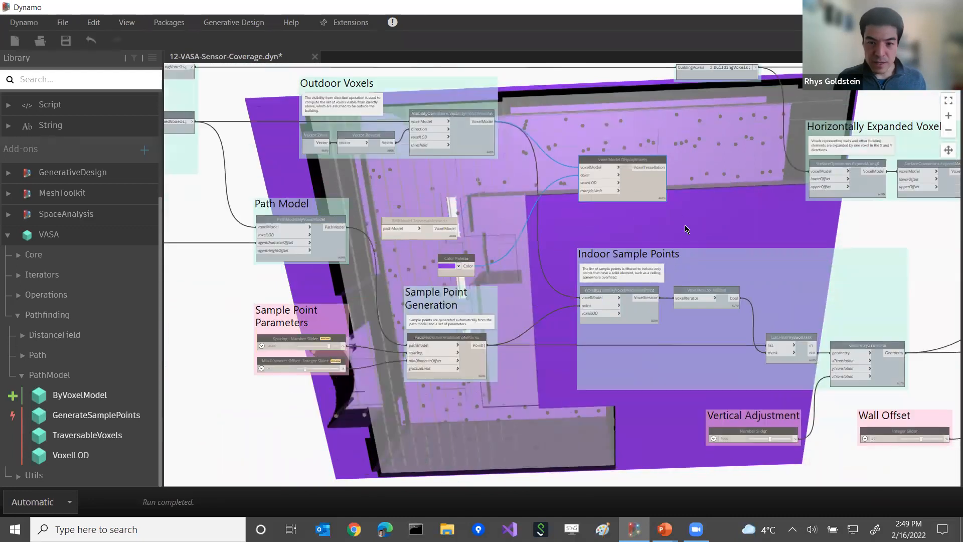
Step: Read the description of the VoxelIterator.ByVoxelModelAndPoint node in the Indoor Sample Points group
middle_click_drag(684, 228, 654, 159)
scroll(521, 217, "up", 3)
scroll(420, 263, "up", 2)
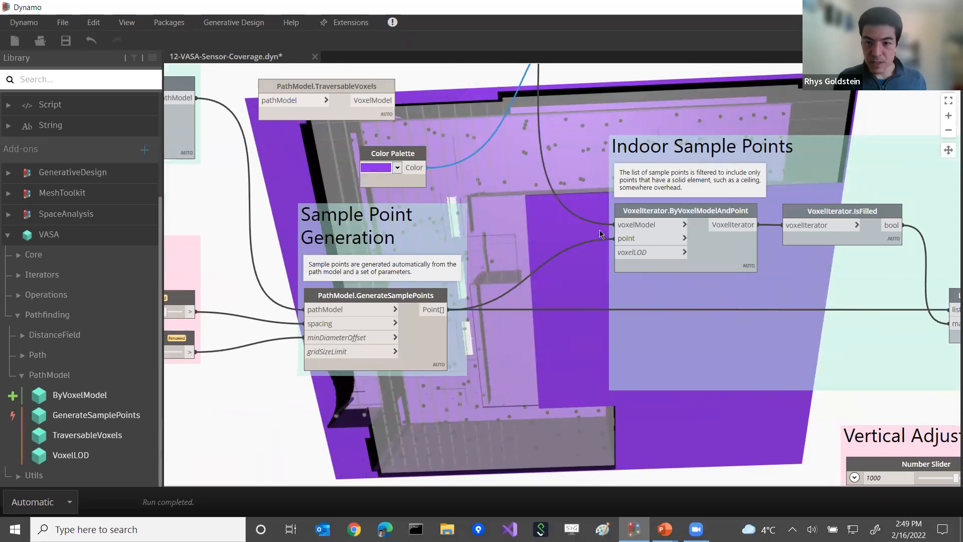
mouse_move(637, 216)
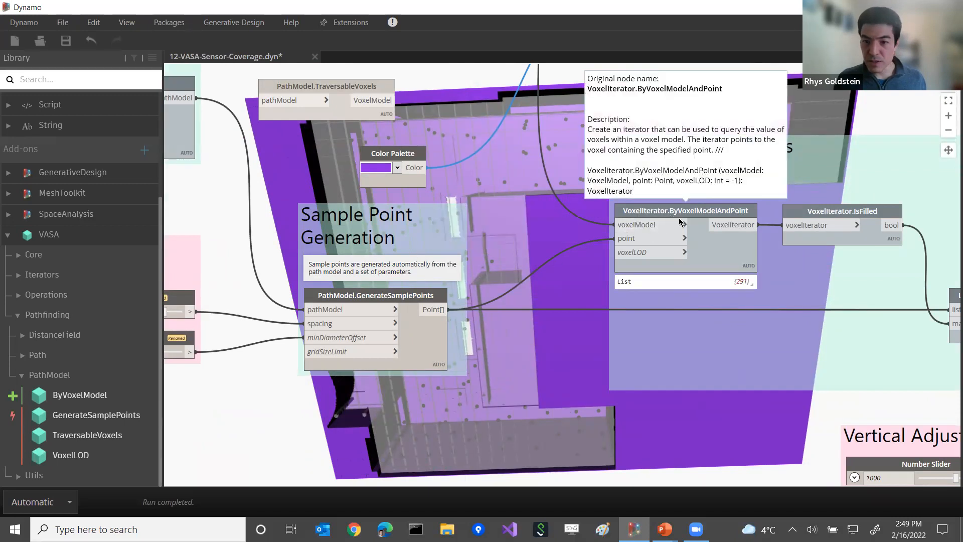
scroll(708, 224, "up", 1)
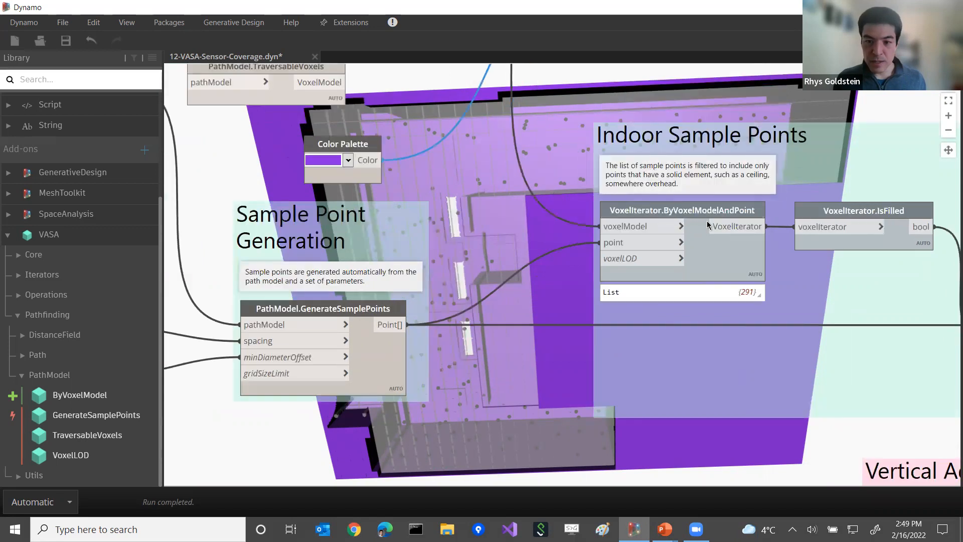
Step: Expand VASA's Iterators category and its VoxelIterator entry in the node library to list the iterator nodes
left_click(21, 276)
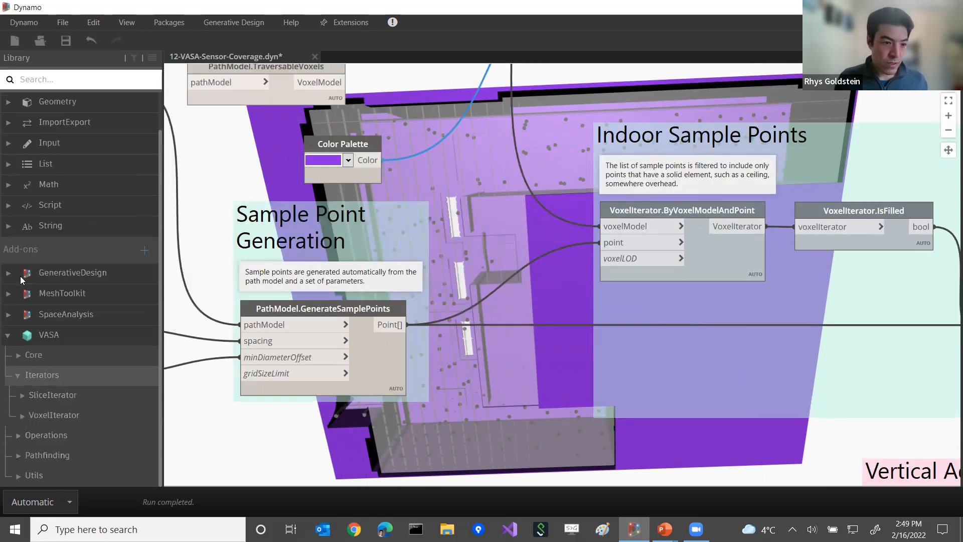
left_click(52, 415)
scroll(96, 376, "down", 5)
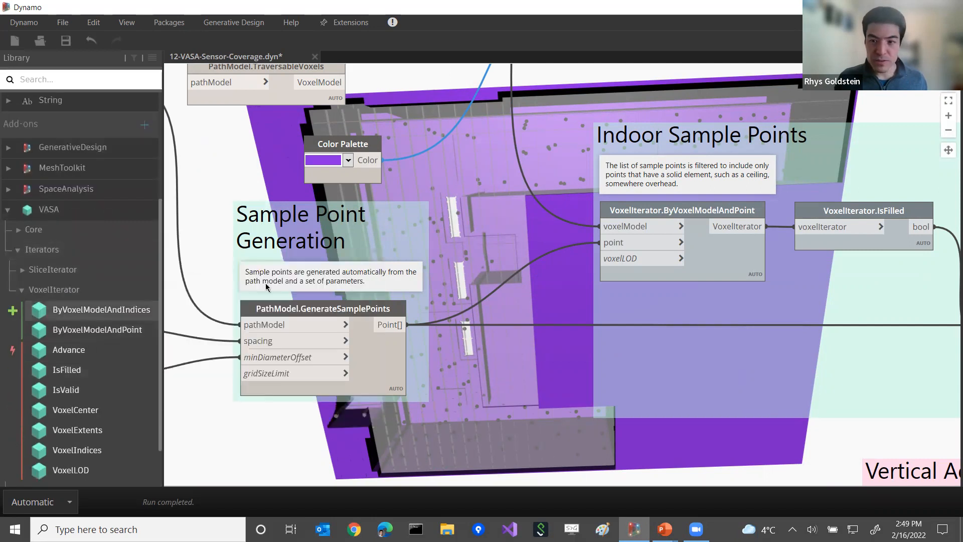
Step: Look at the outdoor voxels from another angle and preview the output list of VoxelIterator.ByVoxelModelAndPoint
mouse_move(734, 217)
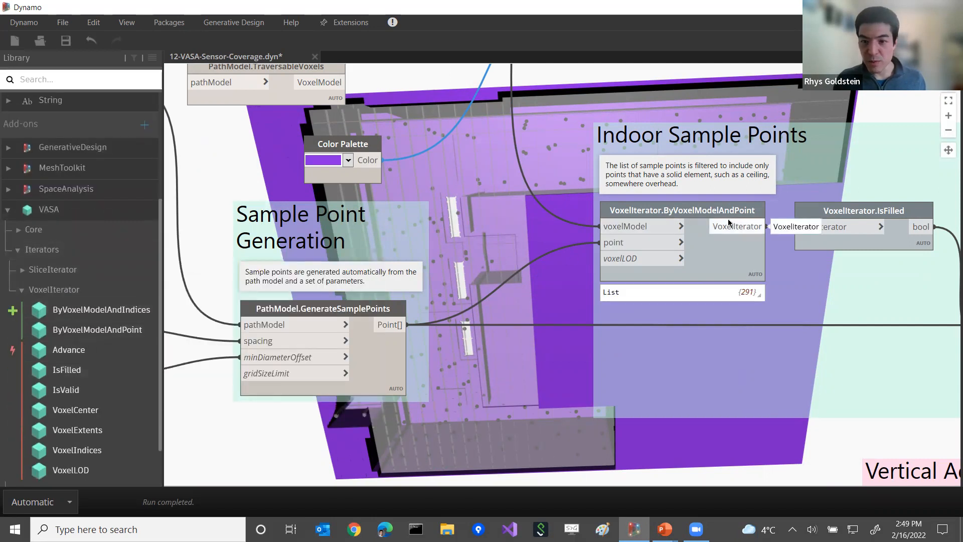
scroll(695, 222, "down", 5)
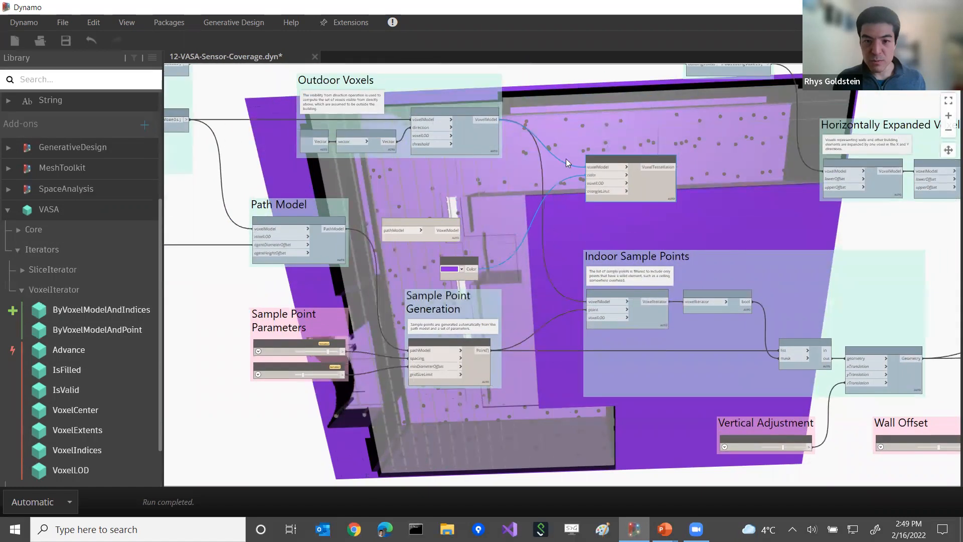
key("ctrl+b")
right_click_drag(583, 234, 577, 188)
key("ctrl+b")
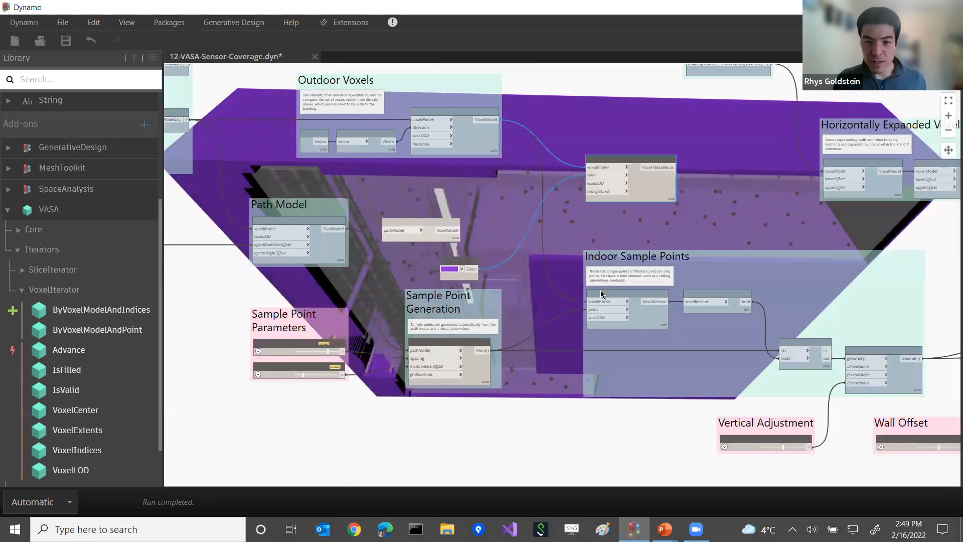
scroll(678, 261, "up", 5)
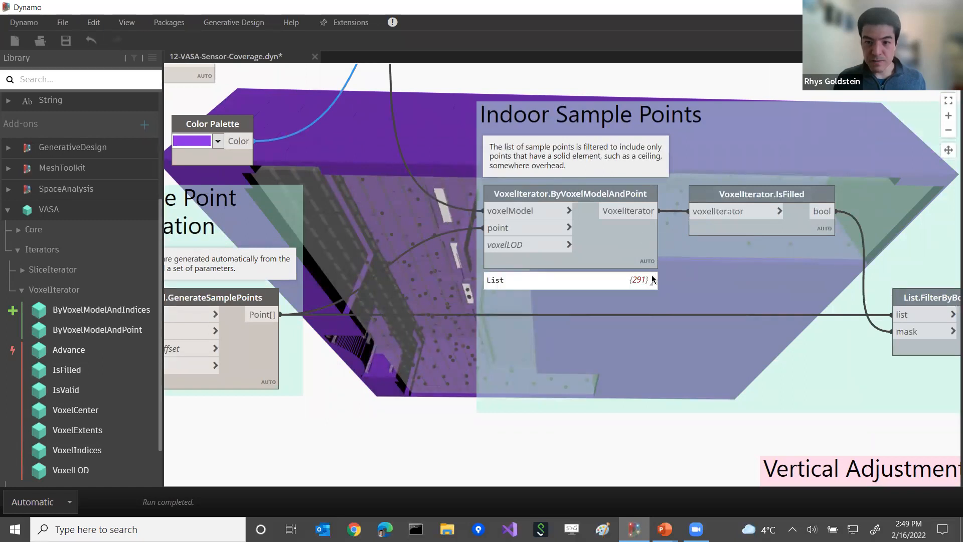
mouse_move(653, 286)
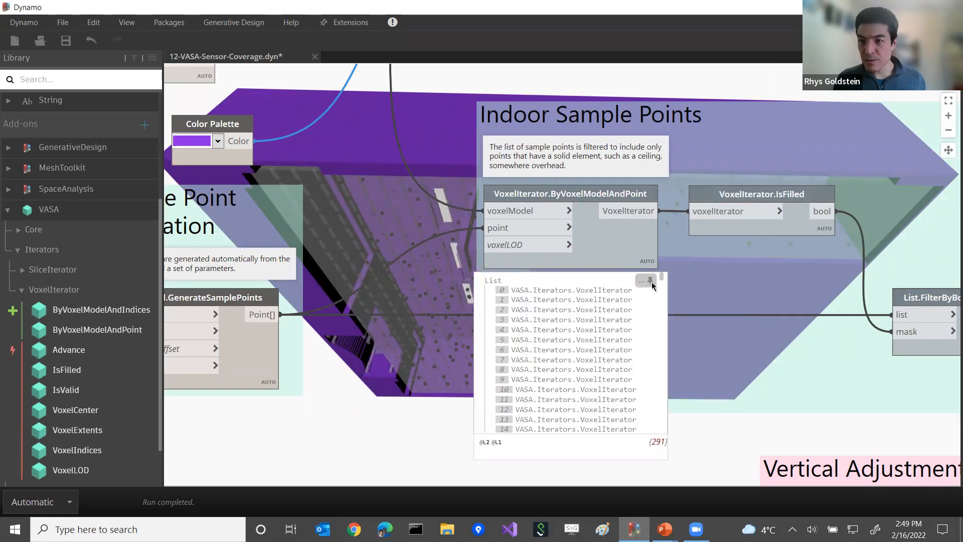
Step: Browse the true and false values output by VoxelIterator.IsFilled and compare them with the outdoor voxels in the building view
middle_click_drag(781, 263, 645, 255)
mouse_move(686, 223)
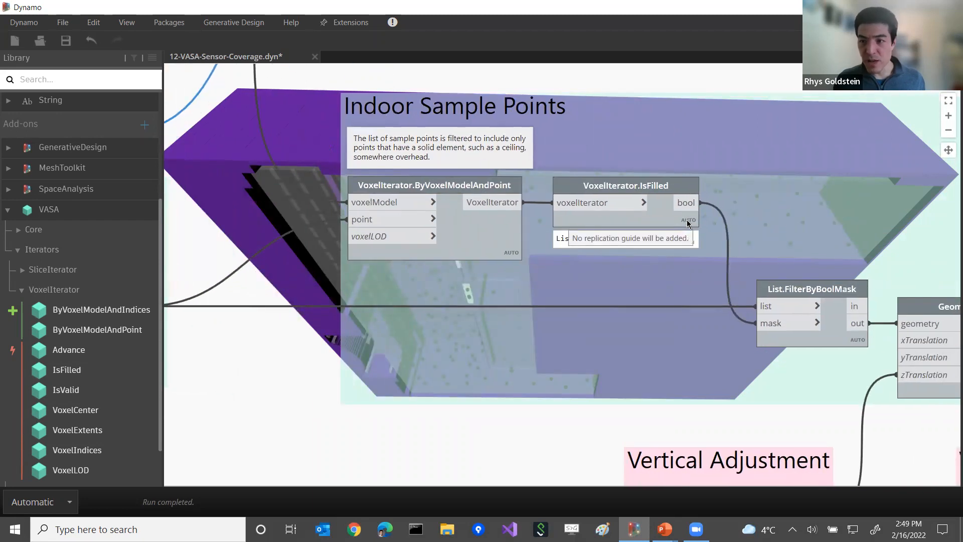
left_click(692, 238)
left_click_drag(700, 235, 702, 297)
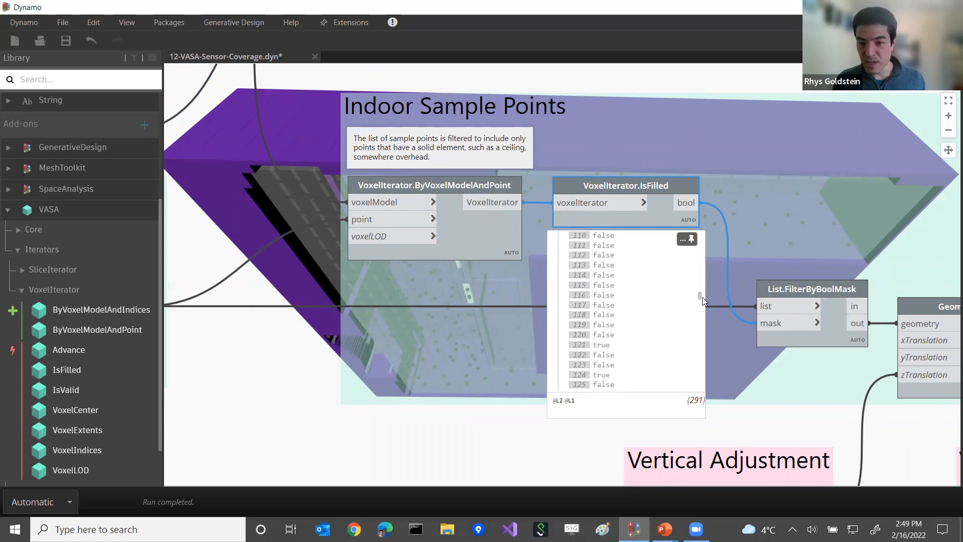
key("ctrl+b")
right_click_drag(549, 287, 554, 236)
key("ctrl+b")
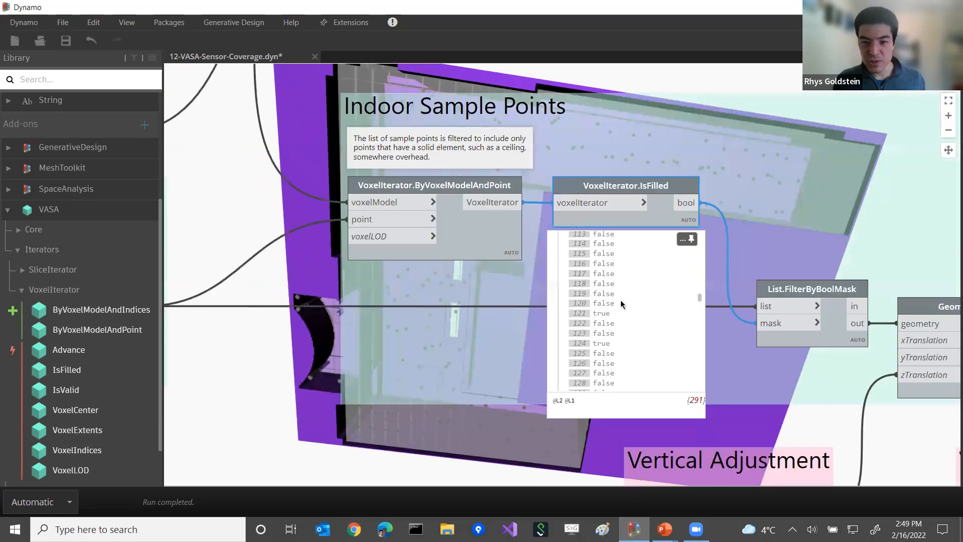
Step: Examine the link from VoxelIterator.IsFilled to List.FilterByBoolMask and the sample points relative to the outdoor voxels
middle_click_drag(732, 254, 609, 220)
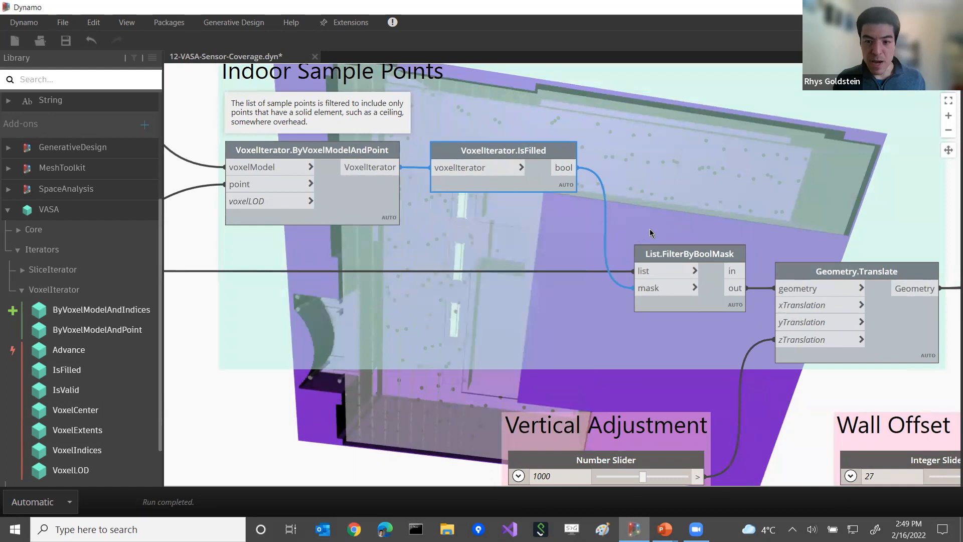
scroll(622, 248, "down", 2)
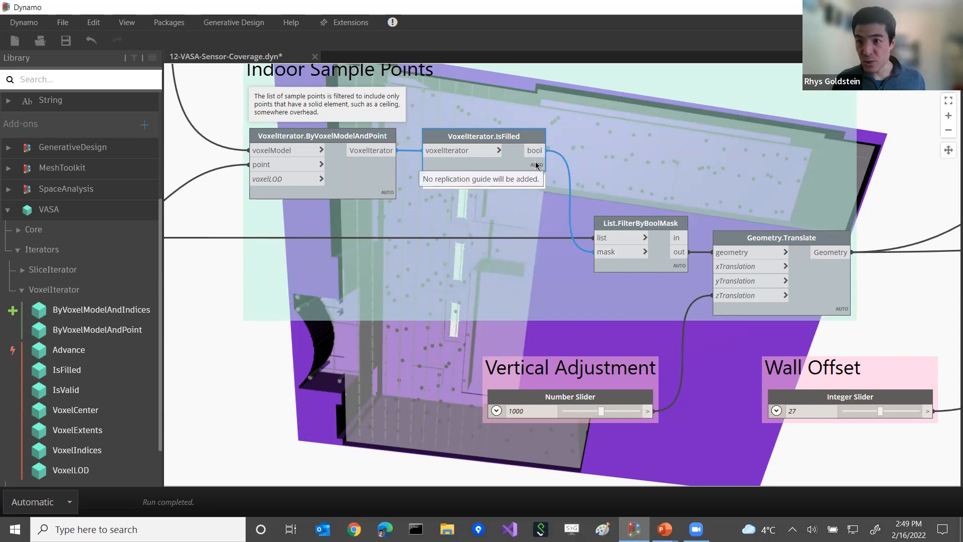
key("ctrl+b")
right_click_drag(613, 161, 609, 204)
right_click_drag(527, 263, 581, 230)
key("ctrl+b")
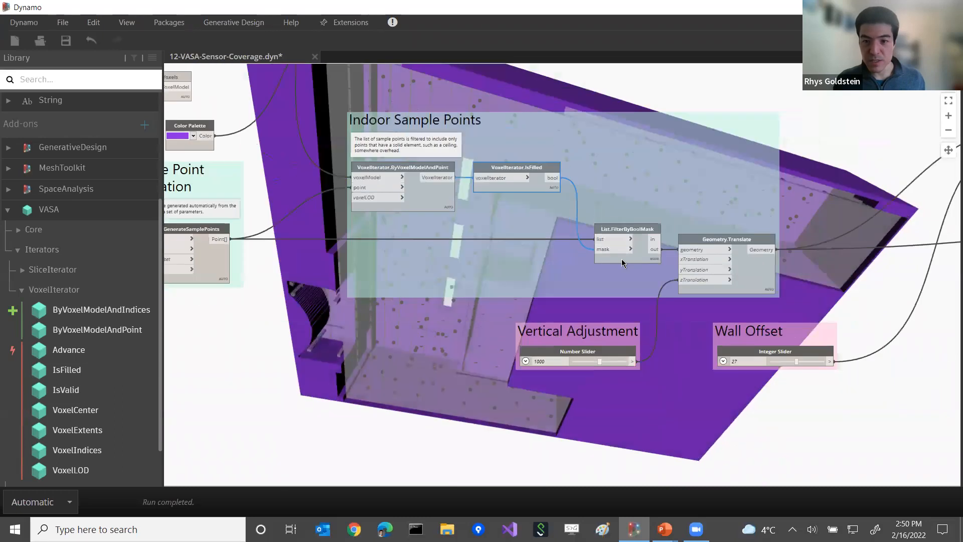
Step: Examine the in and out outputs of List.FilterByBoolMask and its connection to Geometry.Translate
middle_click_drag(622, 263, 568, 217)
middle_click_drag(725, 225, 677, 209)
scroll(517, 197, "up", 3)
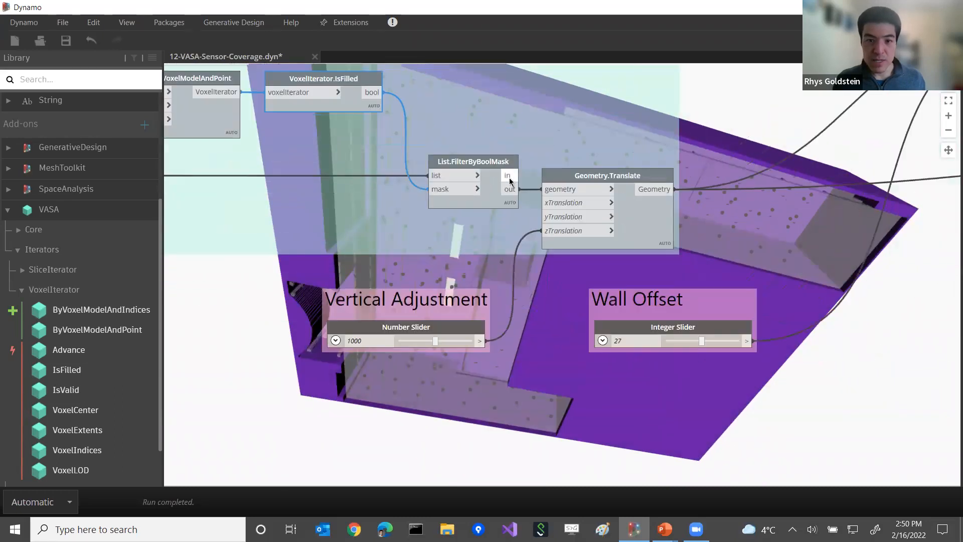
left_click_drag(509, 190, 548, 191)
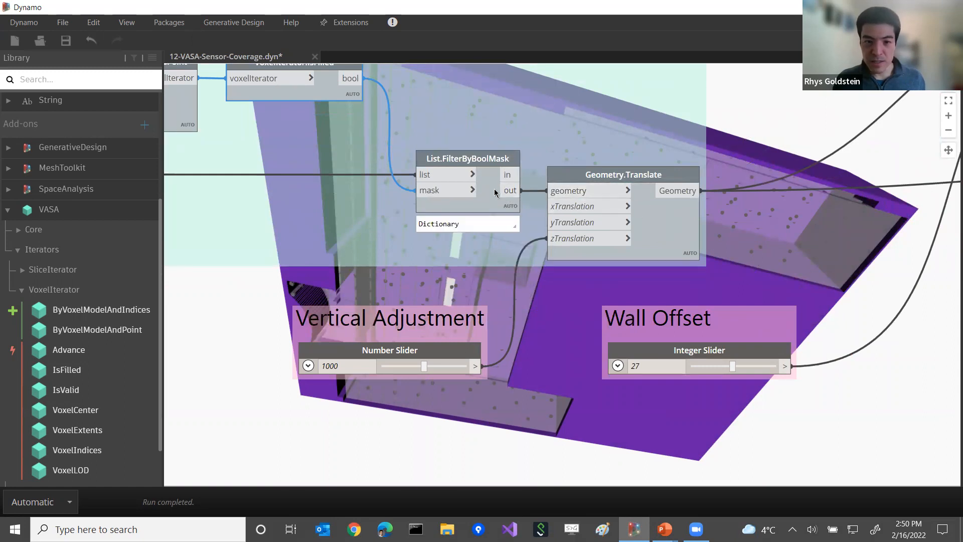
Step: Turn on the geometry preview of the Geometry.Translate node in the Indoor Sample Points group
mouse_move(681, 232)
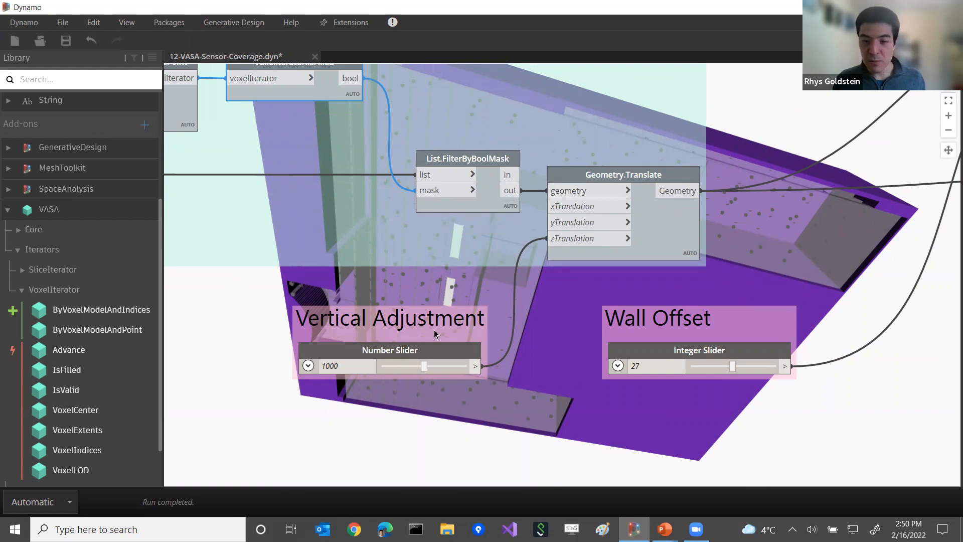
scroll(694, 234, "down", 2)
right_click(683, 237)
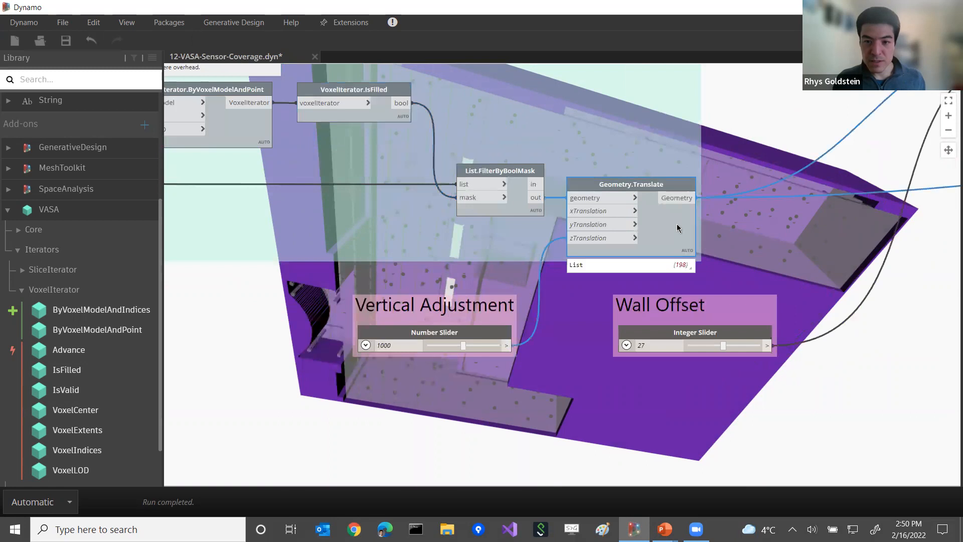
left_click(577, 319)
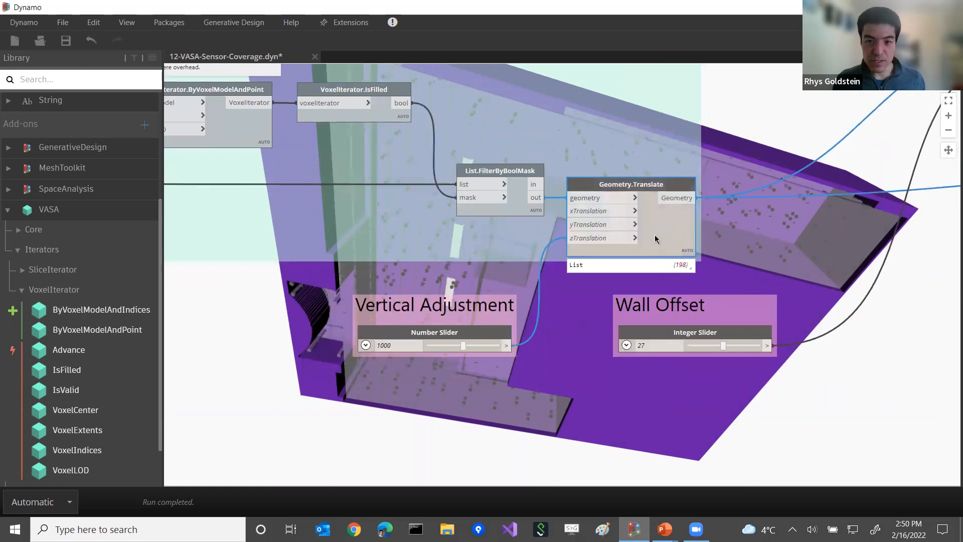
Step: Turn off the geometry preview of the PathModel.GenerateSamplePoints node
scroll(657, 235, "down", 5)
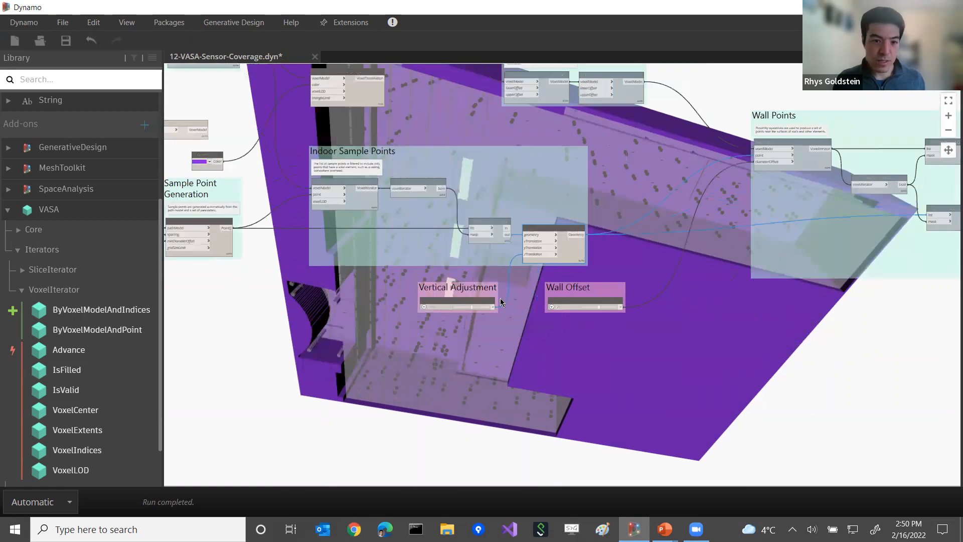
middle_click_drag(172, 230, 428, 230)
scroll(428, 231, "up", 2)
right_click(420, 229)
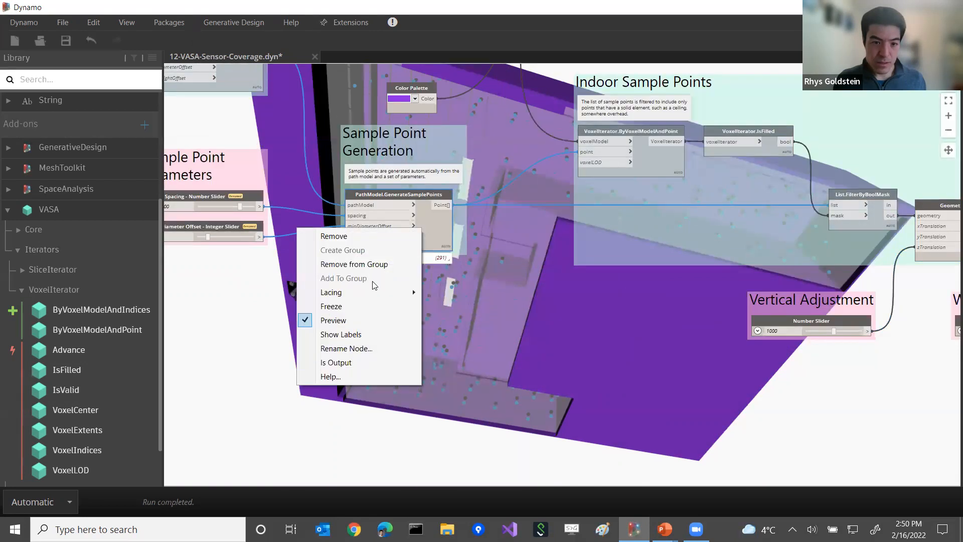
left_click(337, 320)
scroll(451, 251, "down", 3)
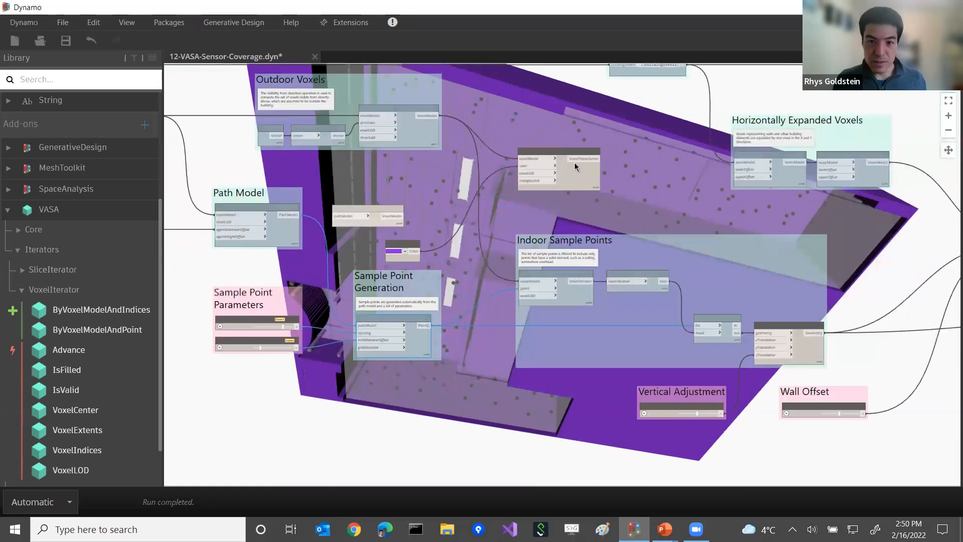
Step: Turn off the preview of VoxelModel.DisplayVoxels and view the filtered indoor sample points inside the building
right_click(565, 182)
left_click(477, 272)
key("ctrl+b")
right_click_drag(522, 189, 562, 281)
scroll(576, 296, "up", 5)
middle_click_drag(604, 275, 534, 235)
key("ctrl+b")
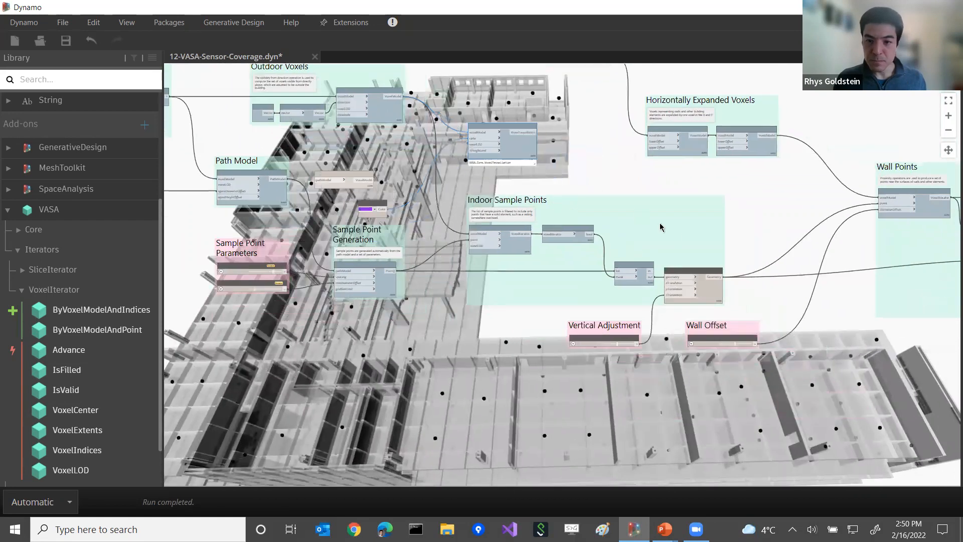
Step: Locate the ProximityOperations.NearestFilledHorizontally node in the Wall Points group and examine its inputs
middle_click_drag(788, 281, 621, 254)
scroll(639, 182, "down", 6)
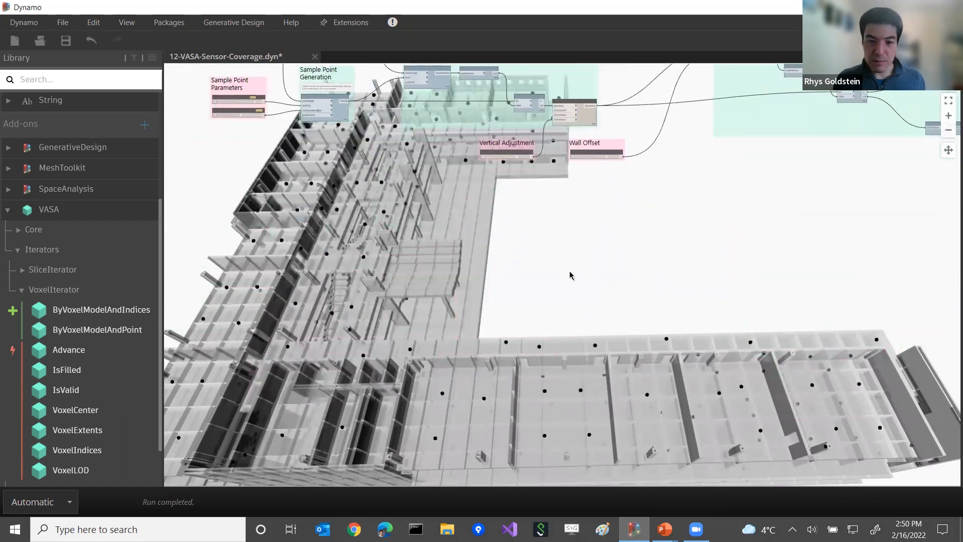
middle_click_drag(574, 228, 555, 309)
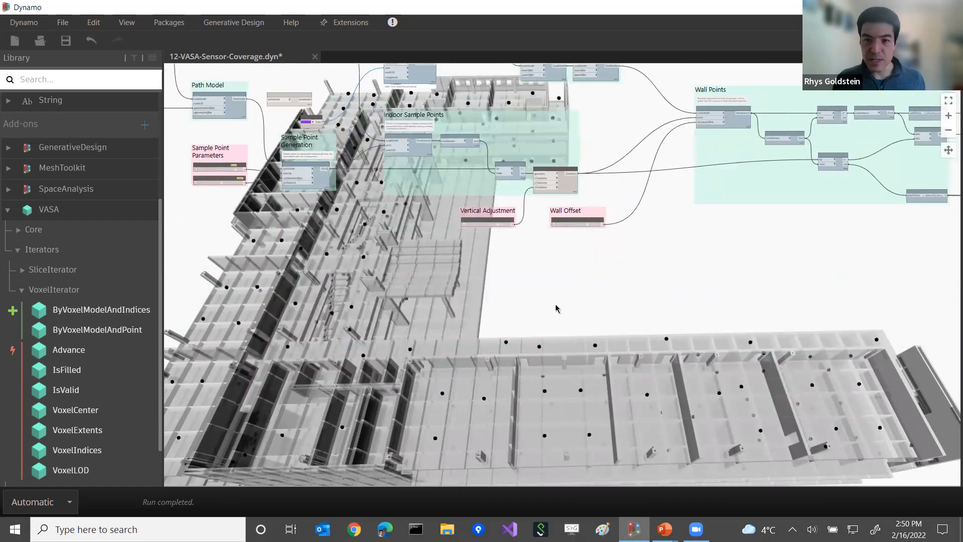
scroll(669, 131, "up", 4)
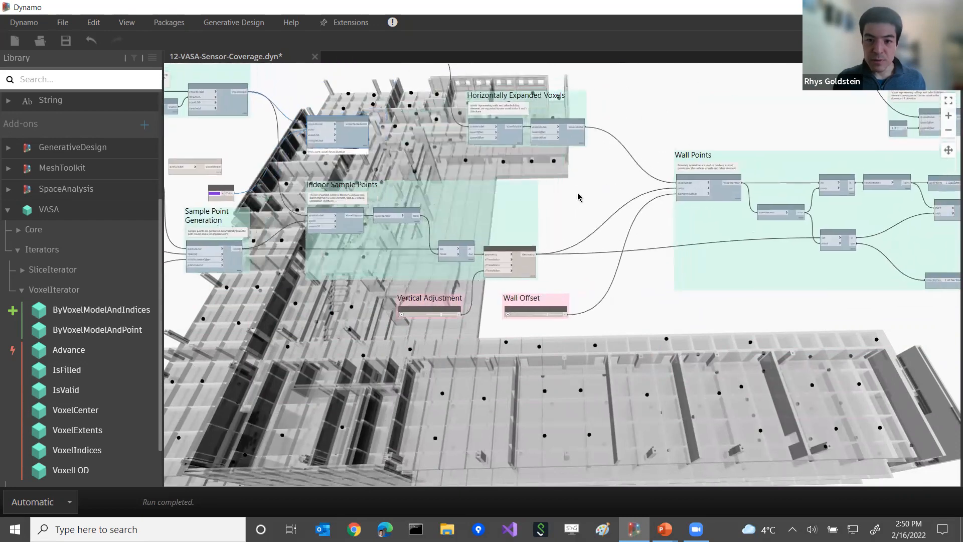
scroll(568, 214, "up", 3)
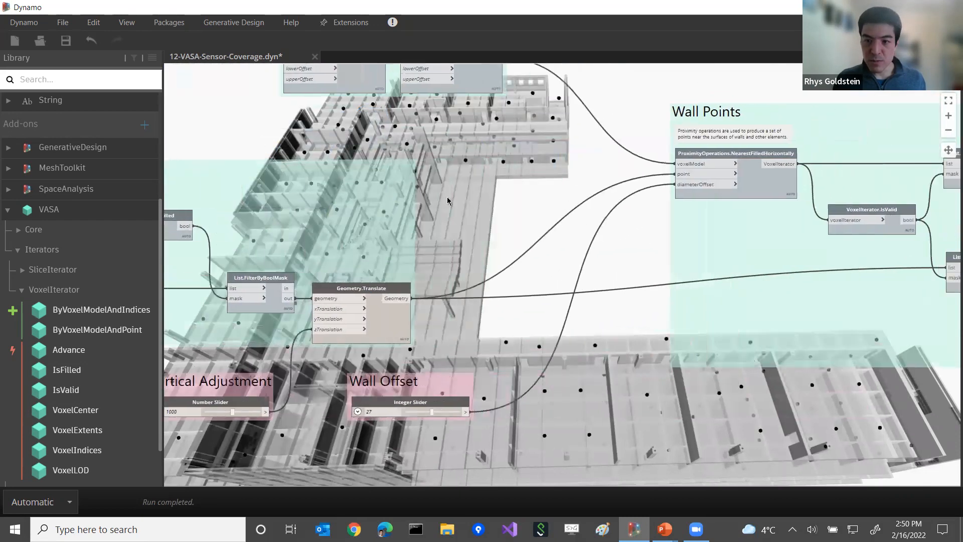
scroll(635, 195, "up", 2)
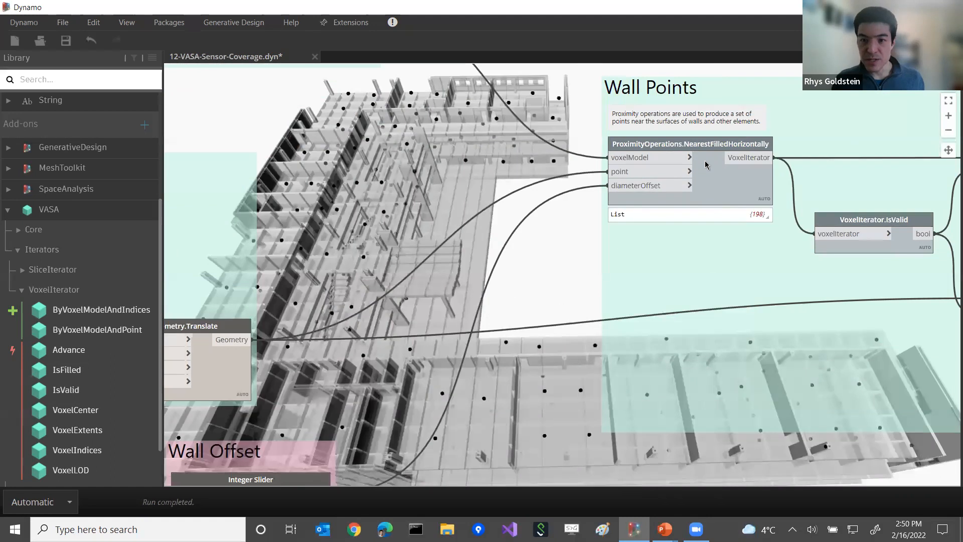
Step: Collapse VASA's Iterators category, expand ProximityOperations under Operations, and read the NearestFilled node descriptions
left_click(17, 253)
left_click(58, 429)
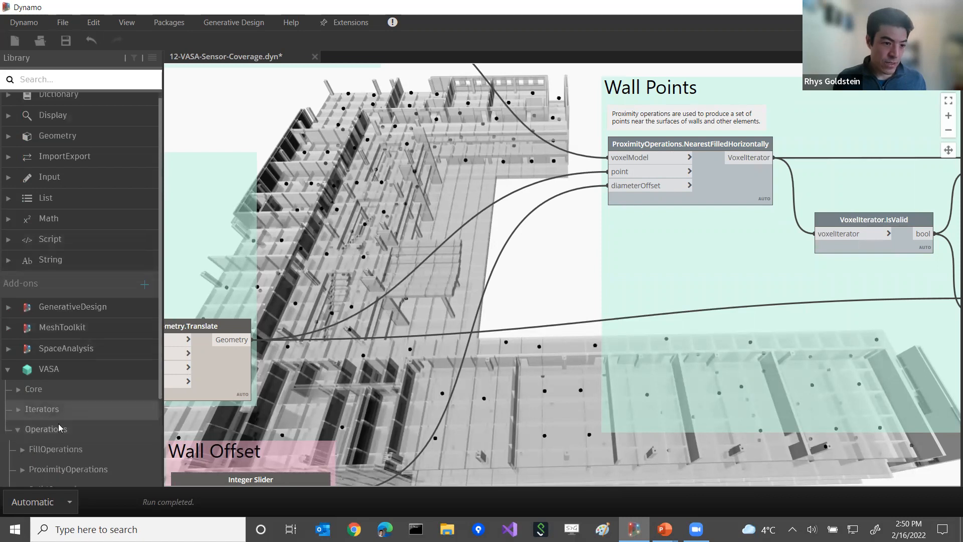
left_click(87, 354)
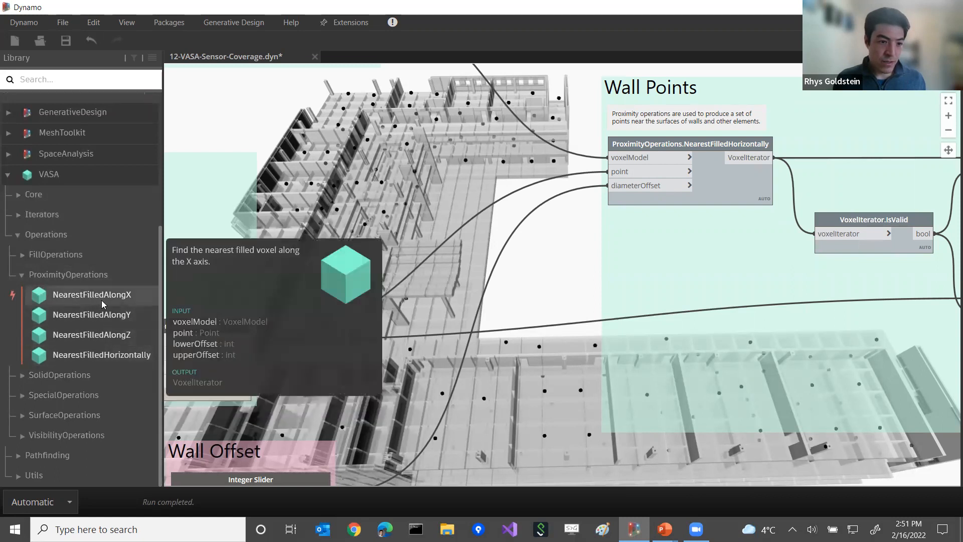
mouse_move(93, 304)
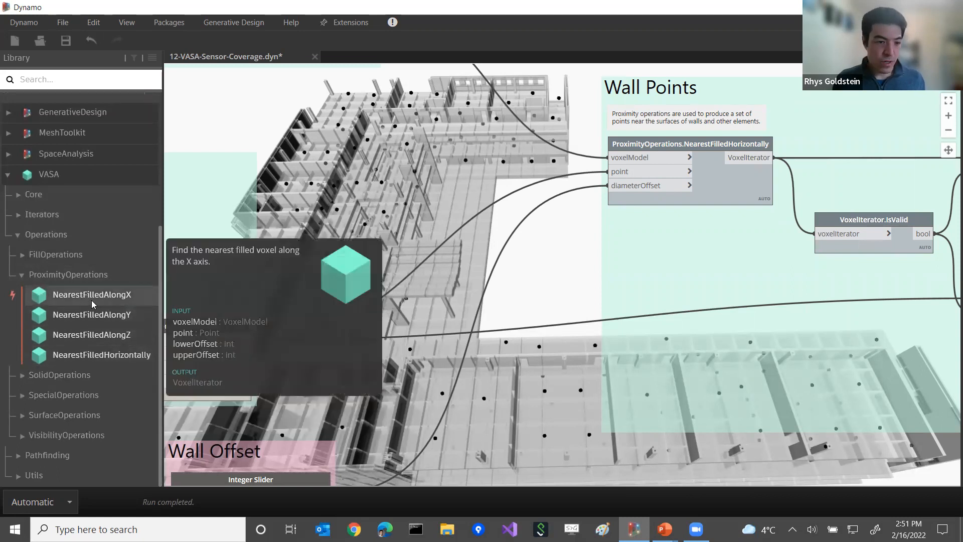
mouse_move(121, 359)
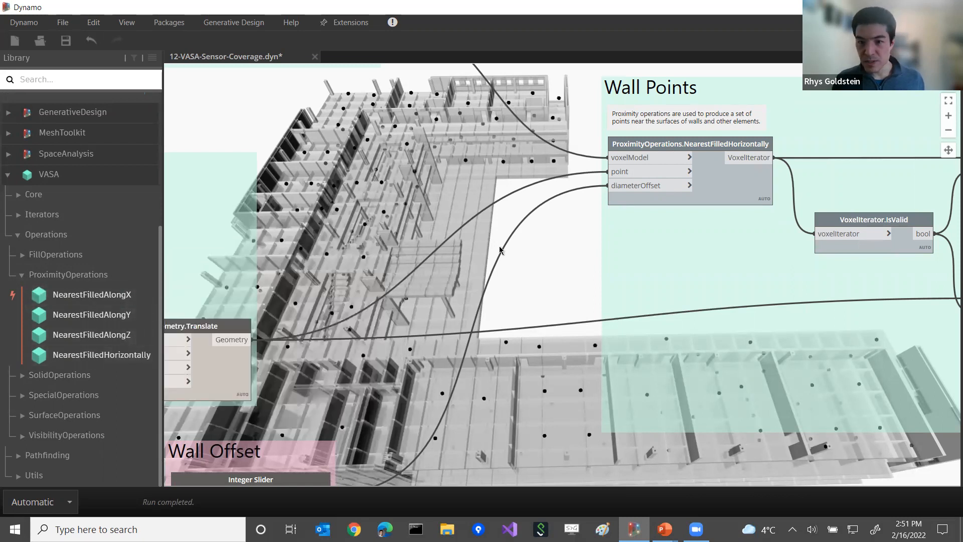
Step: Examine the sample points in the 3D building model from a closer, adjusted angle
middle_click_drag(587, 220, 583, 221)
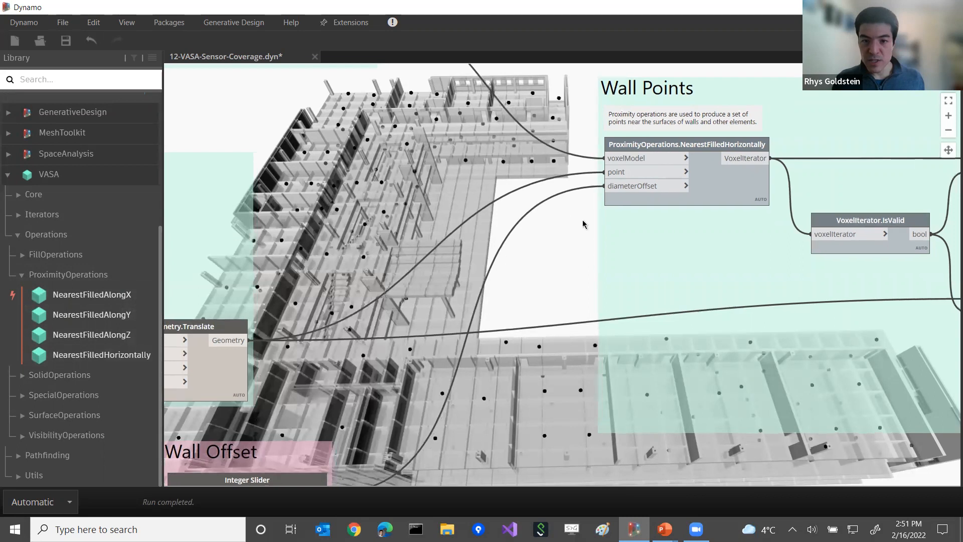
key("ctrl+b")
right_click_drag(376, 221, 376, 281)
middle_click_drag(376, 281, 454, 263)
right_click_drag(453, 263, 523, 244)
middle_click_drag(523, 244, 420, 225)
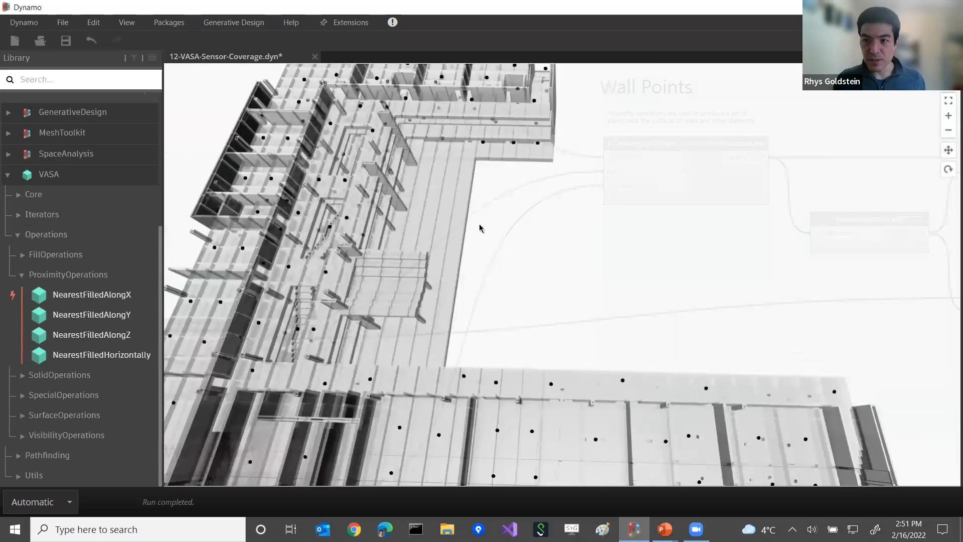
Step: Return to the graph and expand the output list of ProximityOperations.NearestFilledHorizontally
key("ctrl+b")
mouse_move(760, 204)
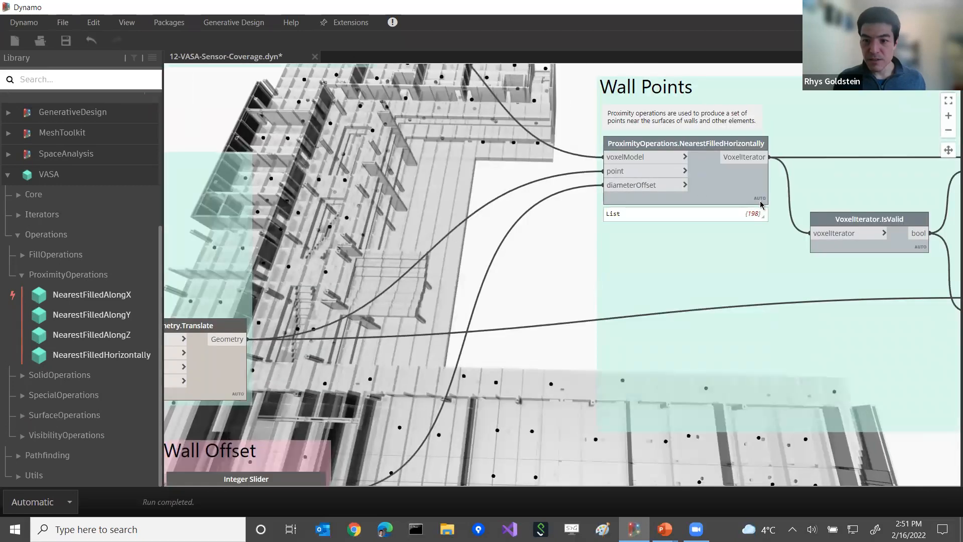
left_click(760, 215)
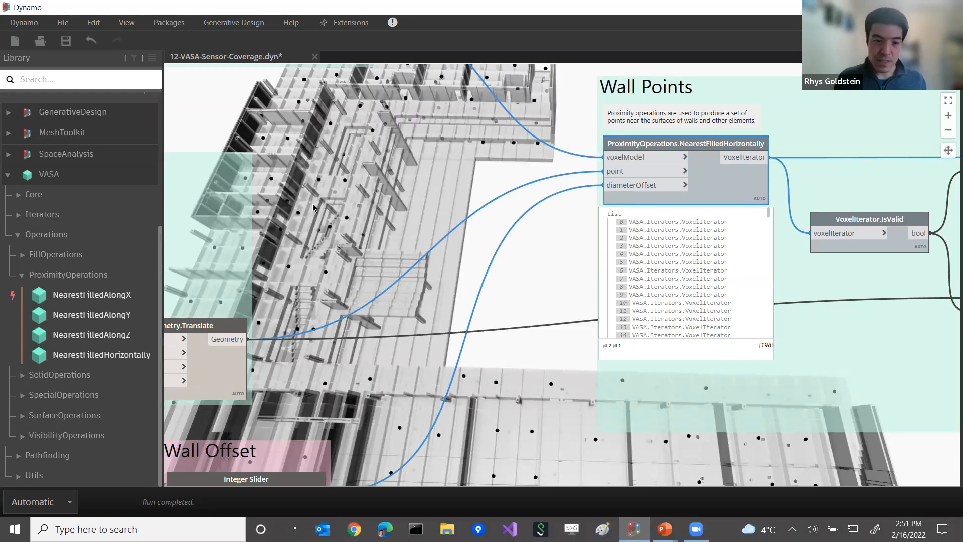
Step: Compare the sample points and nearby walls in the 3D model with the inputs of the NearestFilledHorizontally node
key("ctrl+b")
scroll(313, 209, "down", 3)
middle_click_drag(313, 208, 434, 238)
scroll(397, 215, "up", 4)
scroll(426, 236, "up", 1)
scroll(435, 238, "down", 1)
key("ctrl+b")
middle_click_drag(655, 200, 616, 256)
scroll(616, 261, "down", 1)
scroll(517, 162, "down", 1)
middle_click_drag(498, 139, 508, 109)
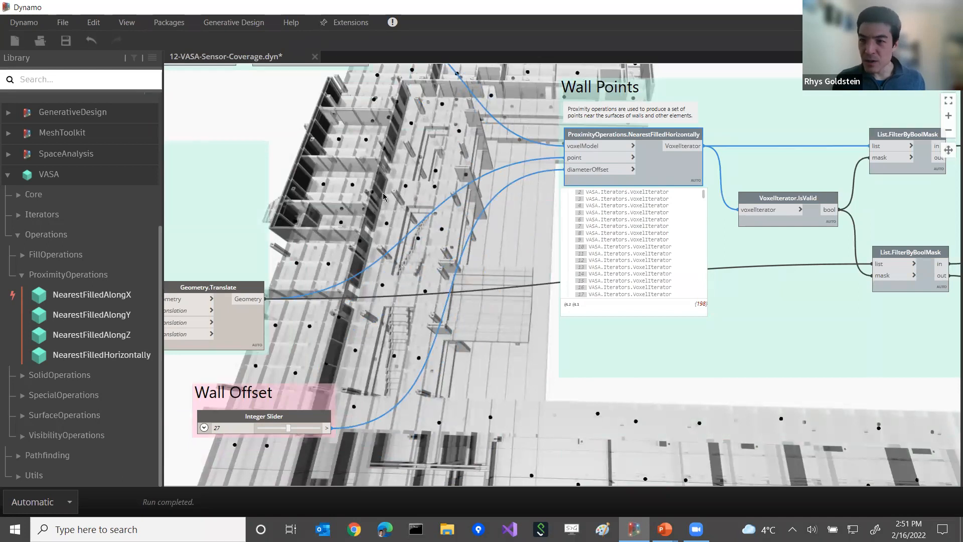
key("ctrl+b")
middle_click_drag(386, 192, 424, 208)
right_click_drag(426, 207, 394, 193)
key("ctrl+b")
Step: Read the SurfaceOperations.ExpandAlongX description in the Horizontally Expanded Voxels group and check the walls in the 3D model
middle_click_drag(532, 166, 609, 230)
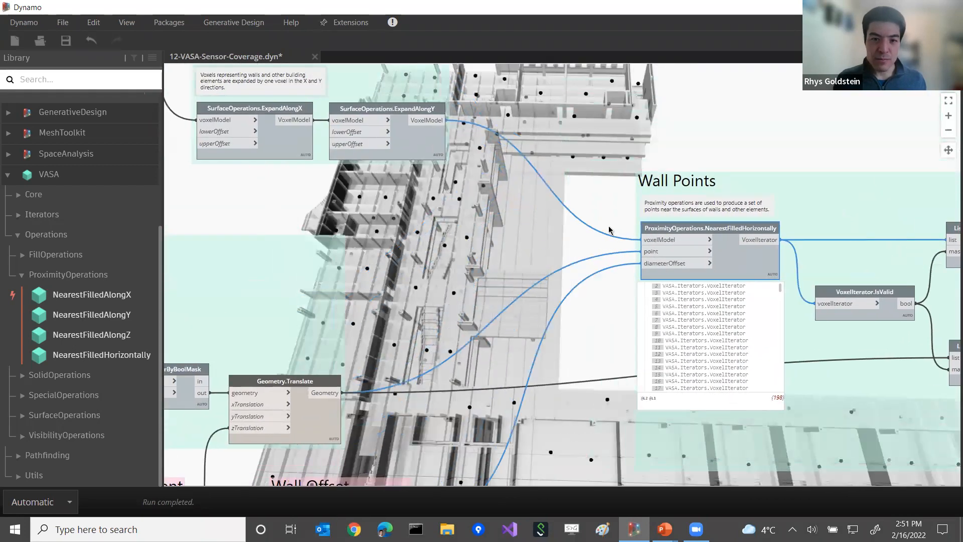
scroll(542, 162, "down", 5)
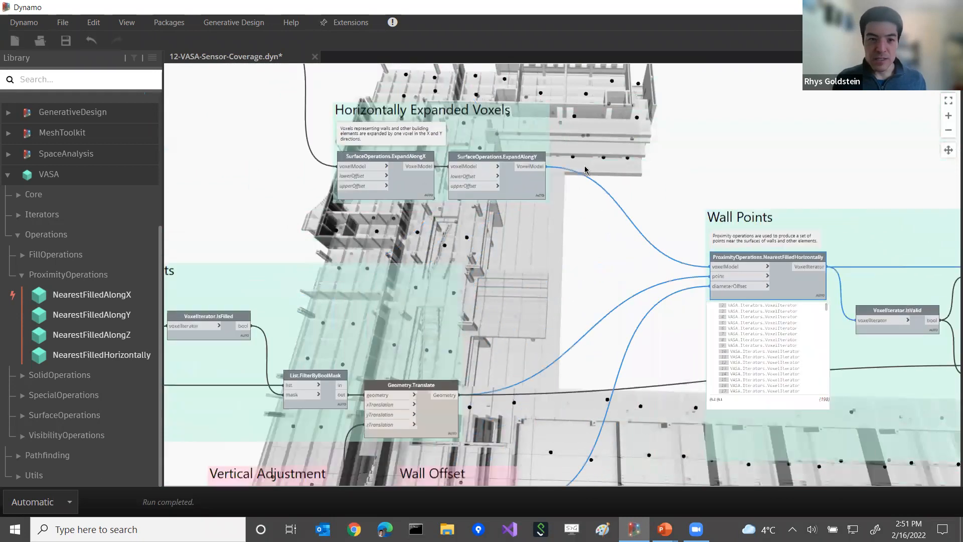
scroll(473, 138, "up", 5)
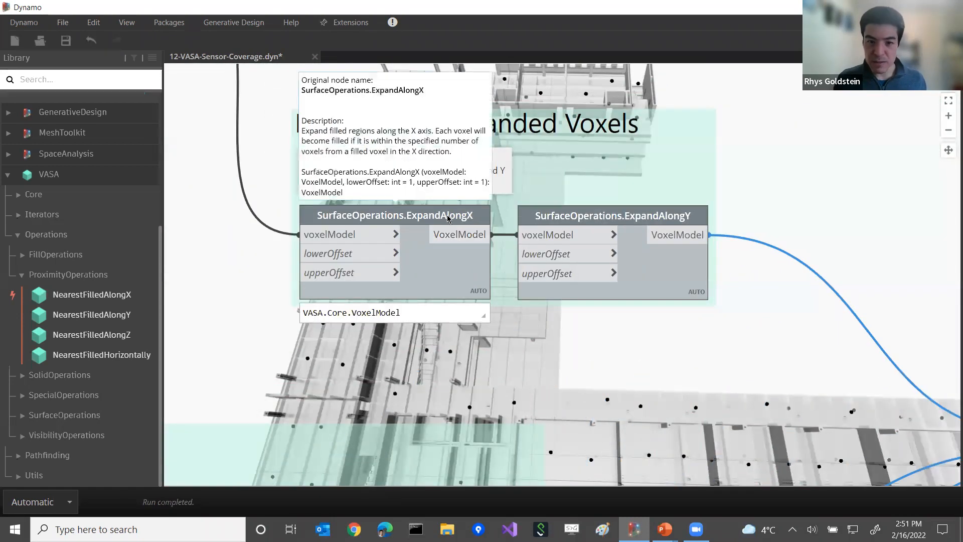
mouse_move(450, 219)
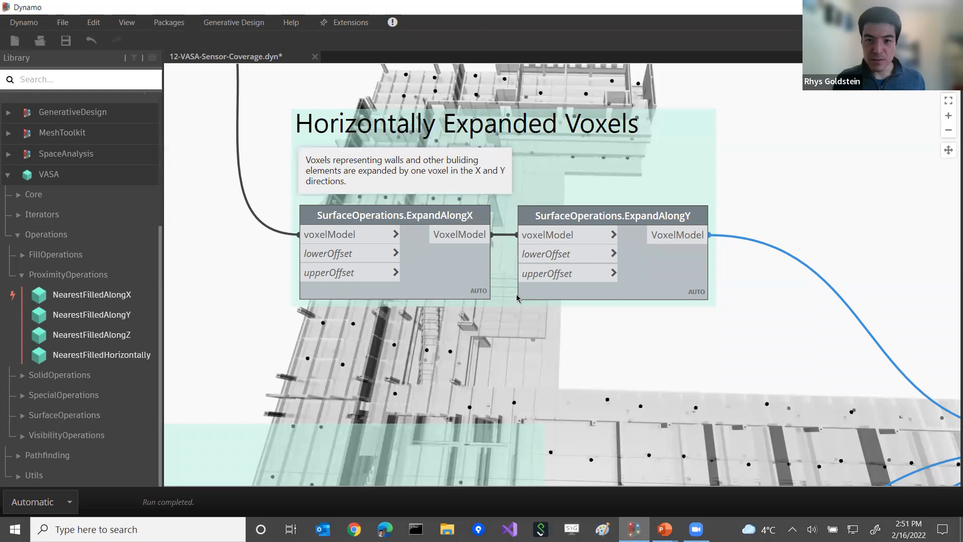
scroll(667, 347, "down", 3)
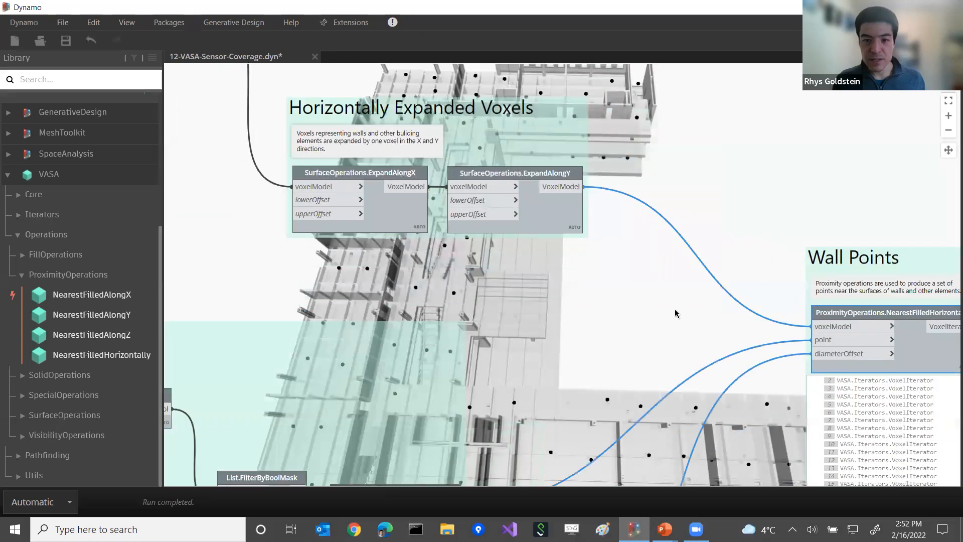
key("ctrl+b")
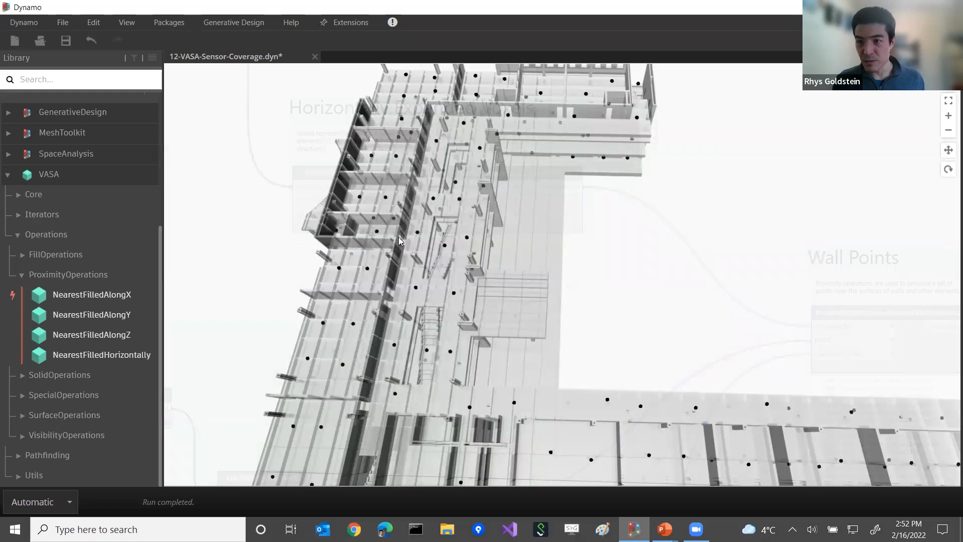
key("ctrl+b")
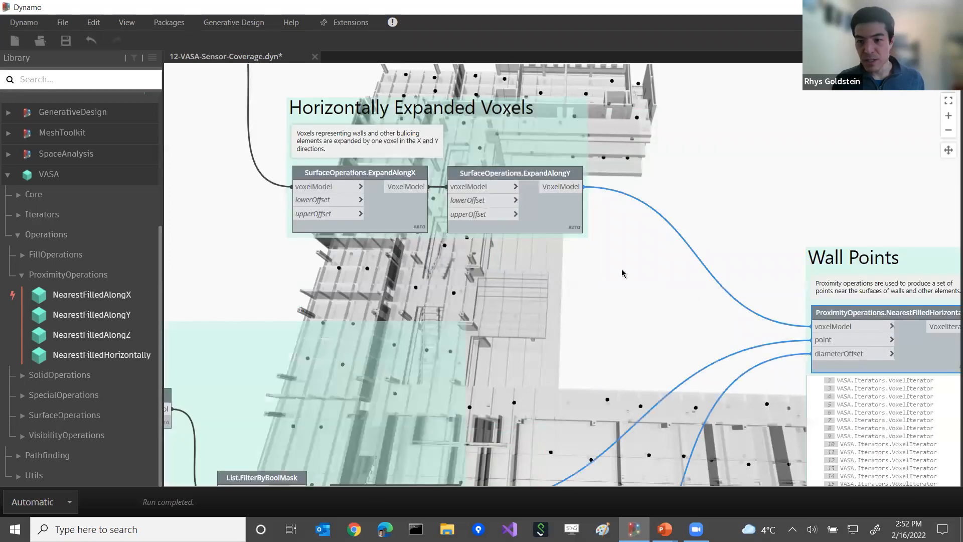
Step: Collapse the NearestFilledHorizontally output list and read the description of its diameterOffset input
scroll(631, 251, "down", 2)
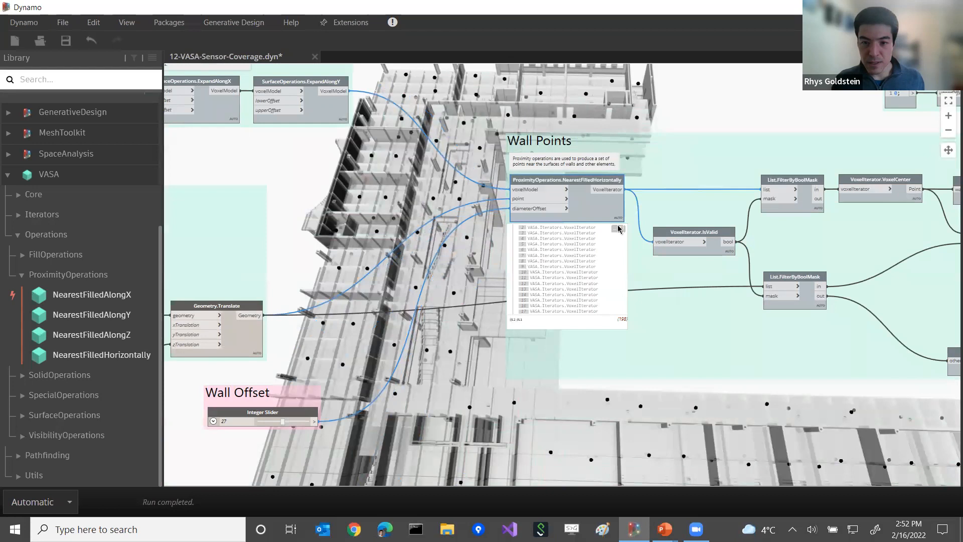
scroll(620, 236, "up", 1)
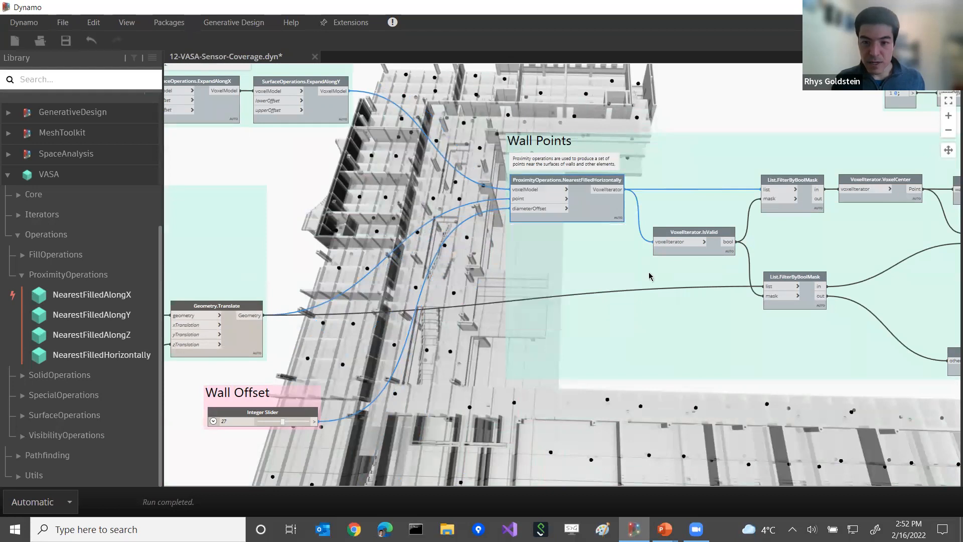
scroll(617, 209, "up", 5)
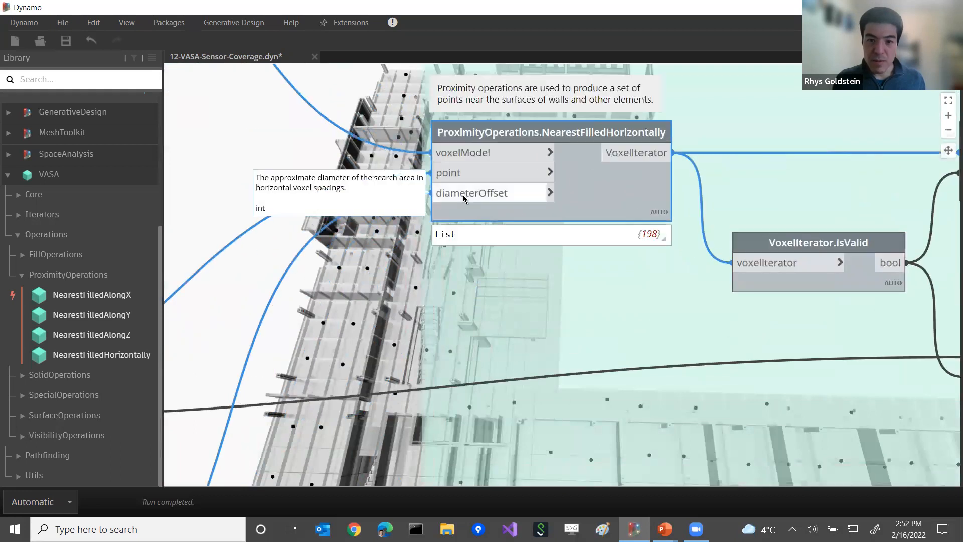
Step: Trace the diameterOffset connection back to the Wall Offset integer slider and check the slider's value
scroll(463, 194, "down", 2)
middle_click_drag(462, 195, 644, 82)
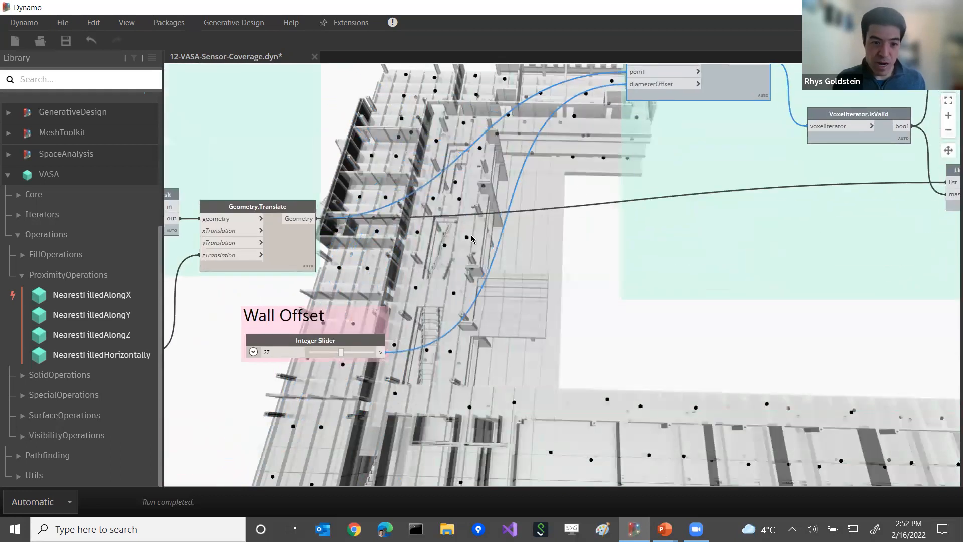
scroll(322, 353, "up", 1)
middle_click_drag(321, 353, 577, 253)
scroll(536, 259, "up", 1)
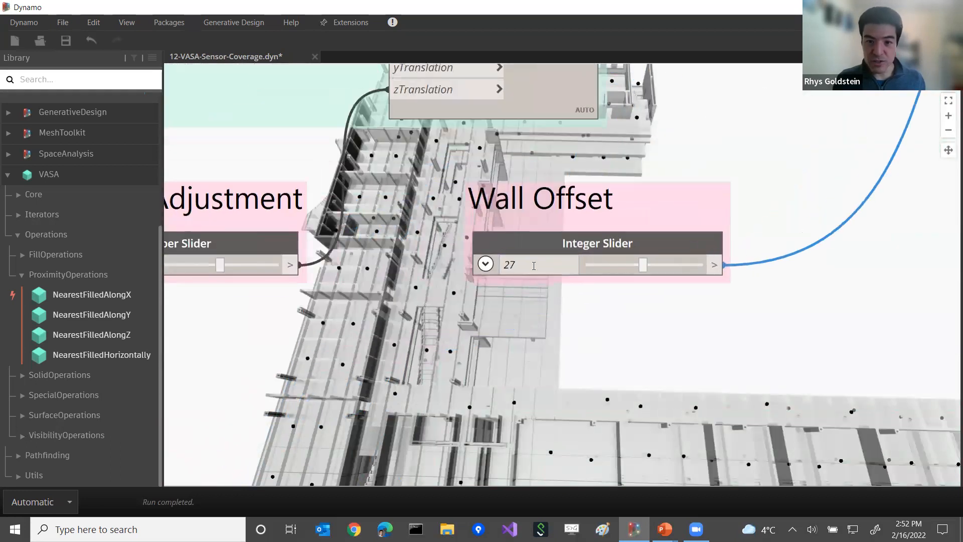
scroll(636, 188, "down", 1)
middle_click_drag(636, 188, 494, 311)
scroll(532, 279, "down", 1)
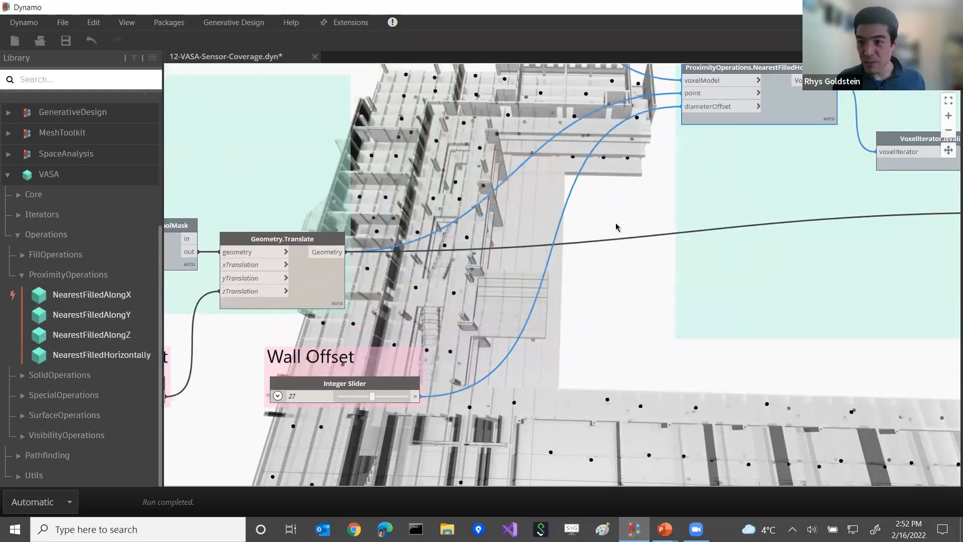
Step: View the sample points across the whole building in 3D and return to the Wall Points graph
middle_click_drag(602, 216, 508, 259)
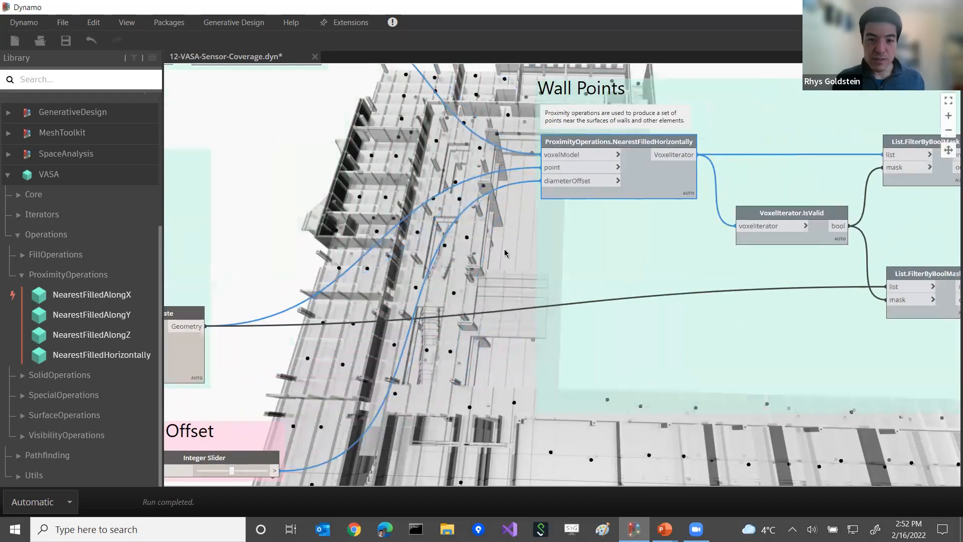
key("ctrl+b")
scroll(439, 403, "down", 5)
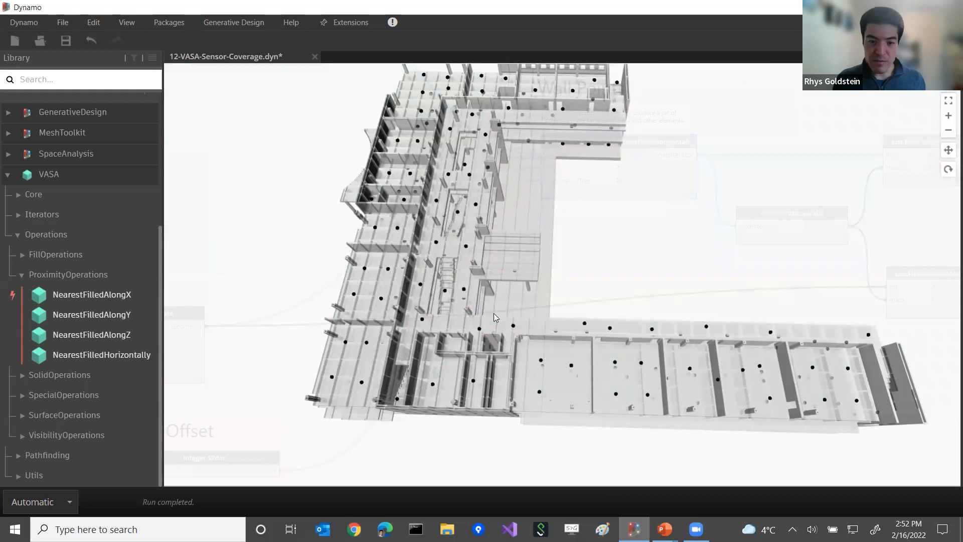
scroll(493, 316, "up", 3)
key("ctrl+b")
Step: Expand the VoxelIterator.IsValid output list and look through its true and false entries
middle_click_drag(761, 235, 551, 169)
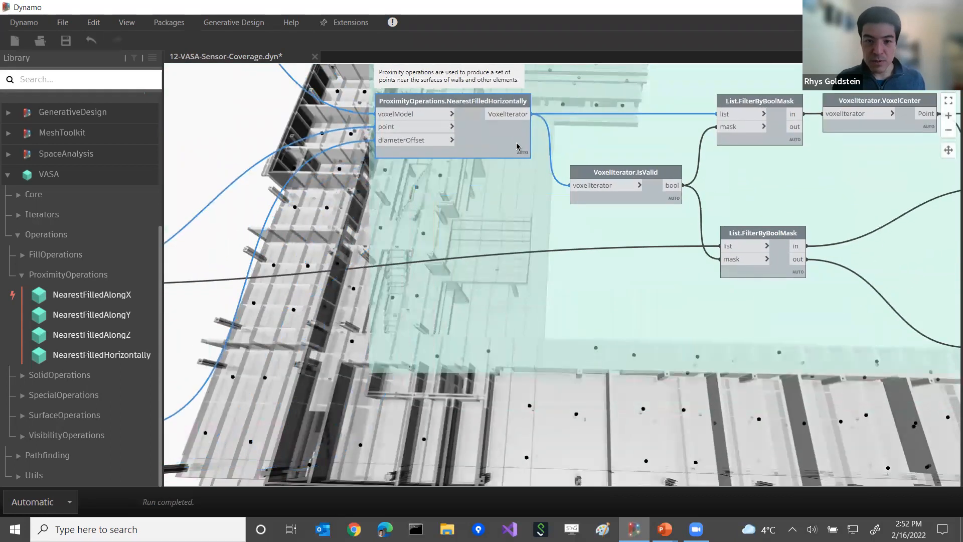
mouse_move(675, 200)
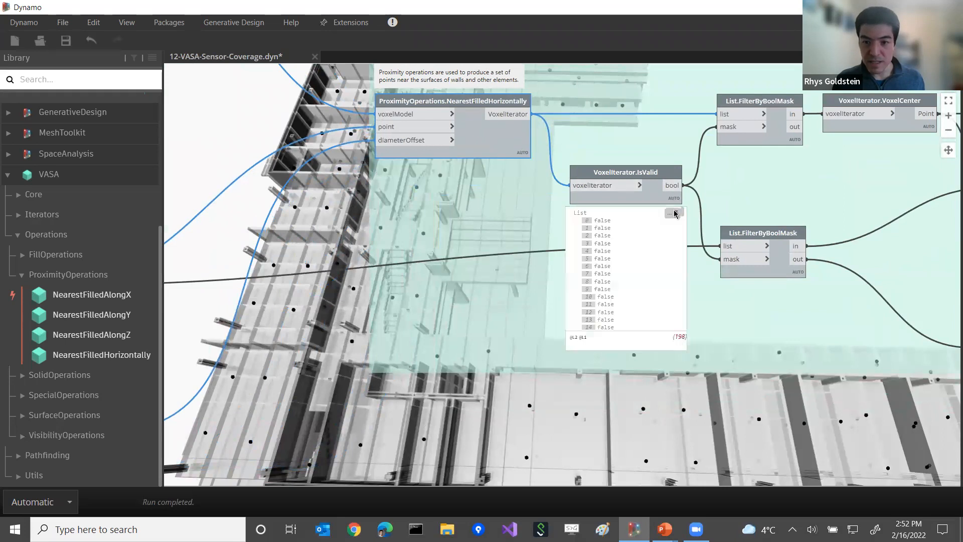
scroll(638, 173, "up", 4)
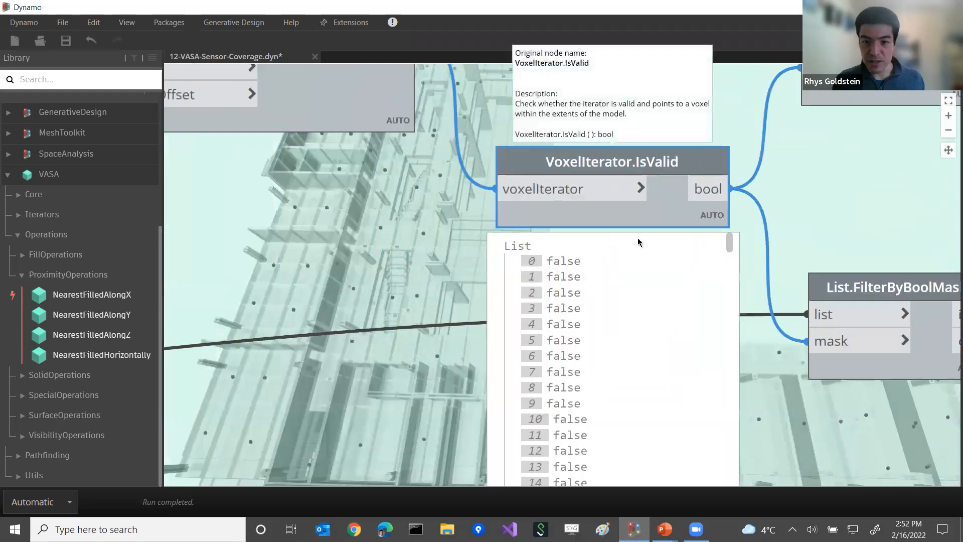
scroll(663, 274, "down", 2)
left_click_drag(730, 254, 753, 298)
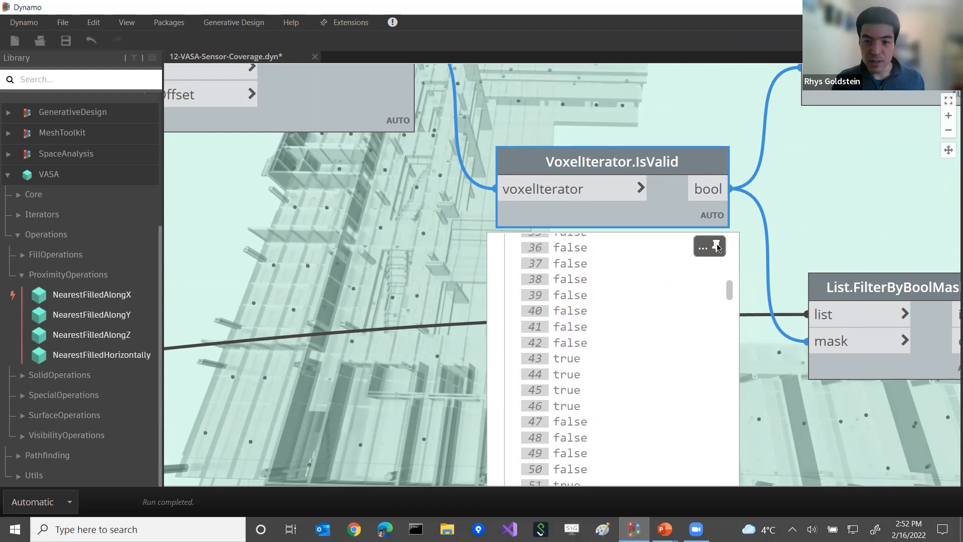
Step: Follow the VoxelIterator.IsValid output to the masks of the two List.FilterByBoolMask nodes and look over the filtered branches
scroll(621, 222, "down", 4)
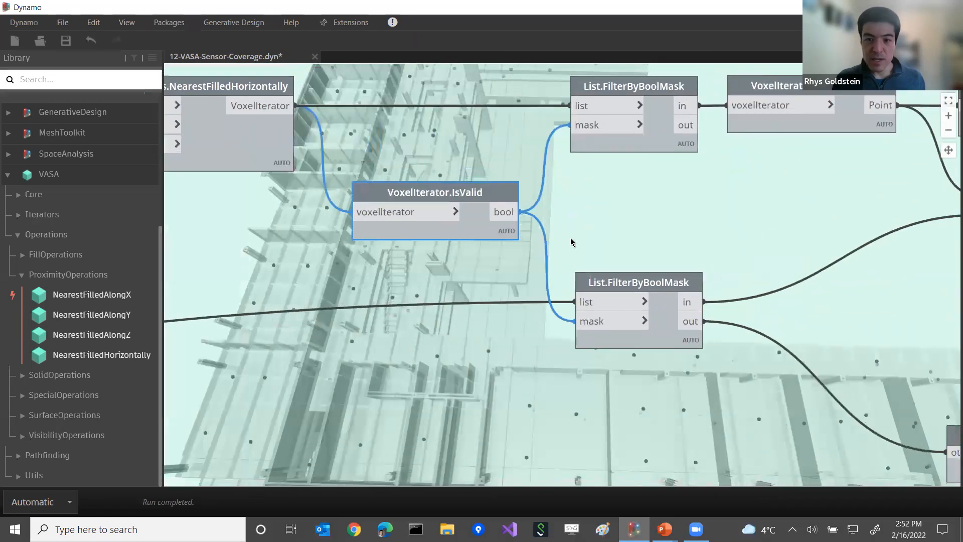
middle_click_drag(621, 223, 534, 214)
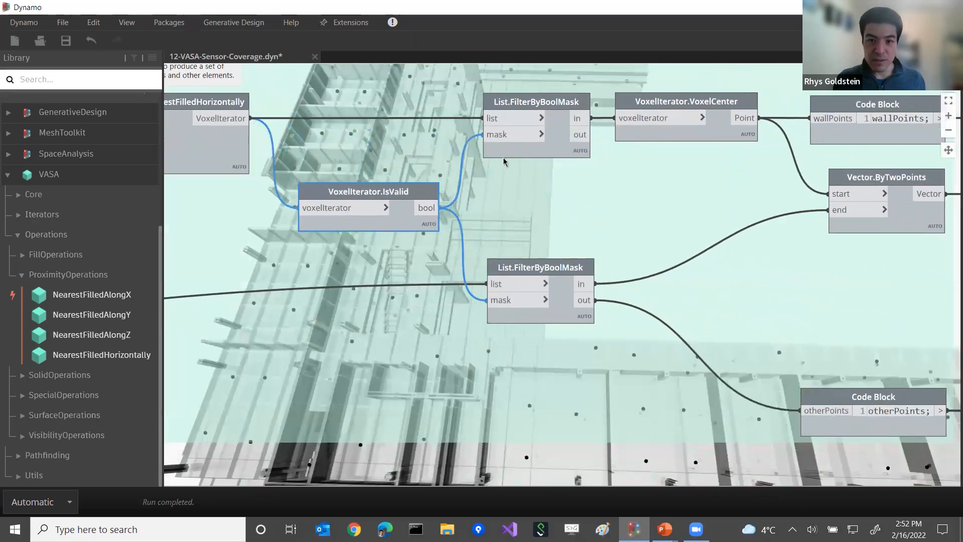
mouse_move(568, 124)
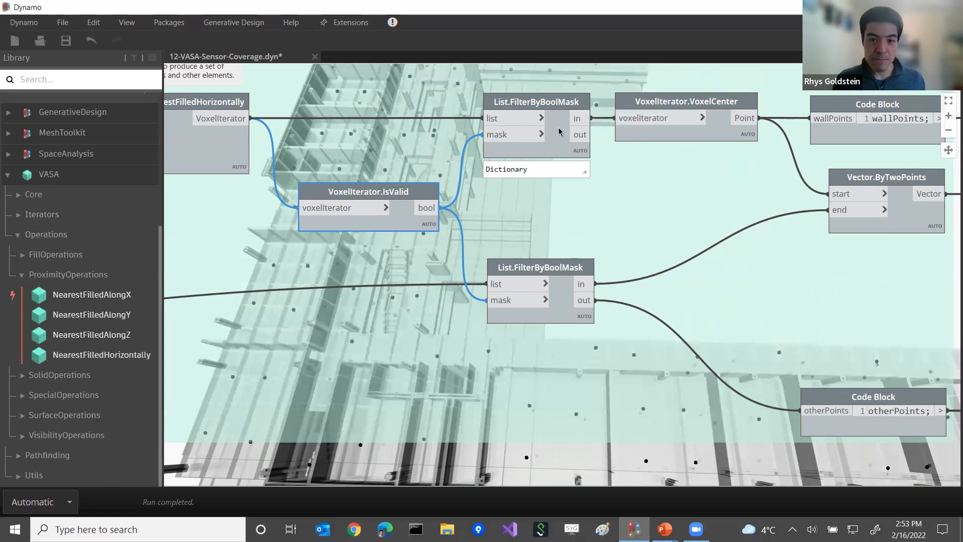
middle_click_drag(647, 152, 597, 174)
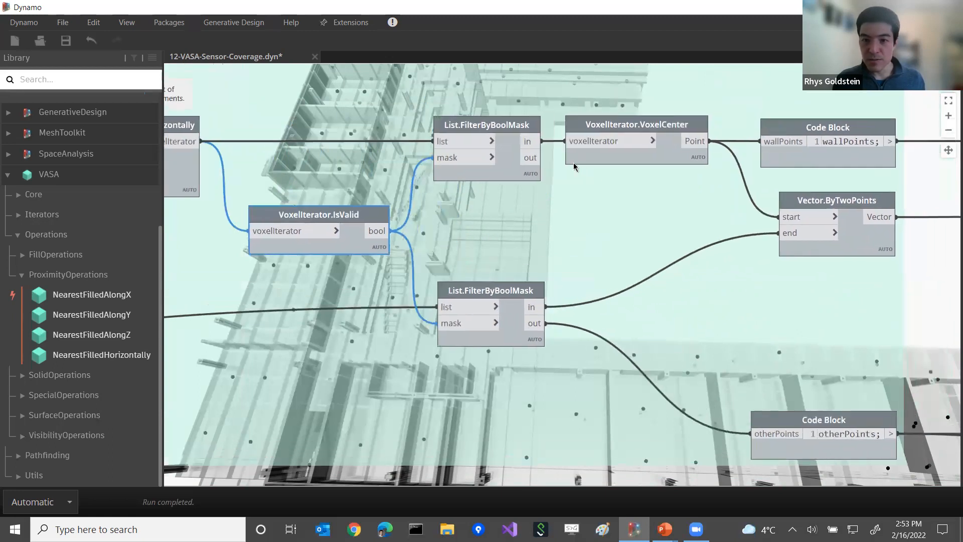
scroll(602, 181, "down", 2)
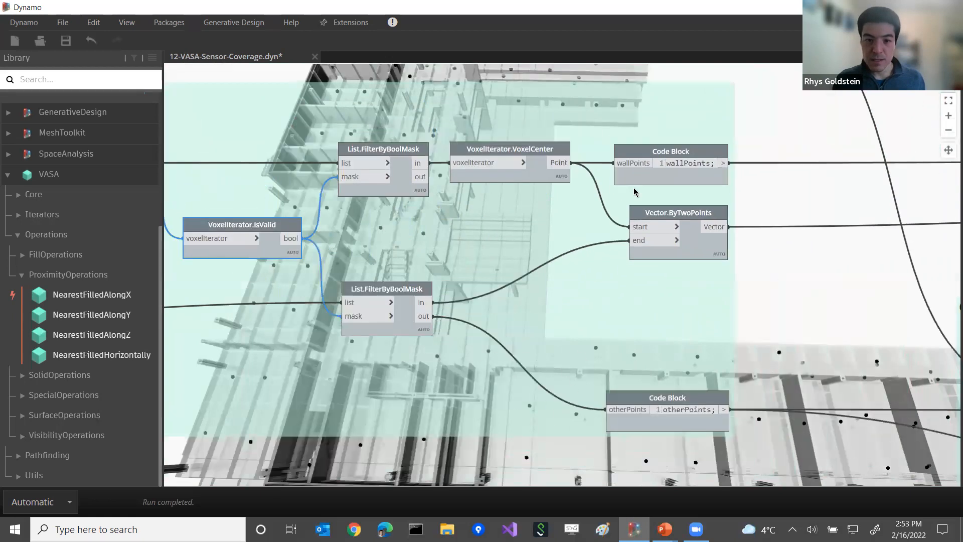
Step: Read the point list produced by VoxelIterator.VoxelCenter and check where it feeds the wallPoints code block and Vector.ByTwoPoints
scroll(634, 191, "up", 5)
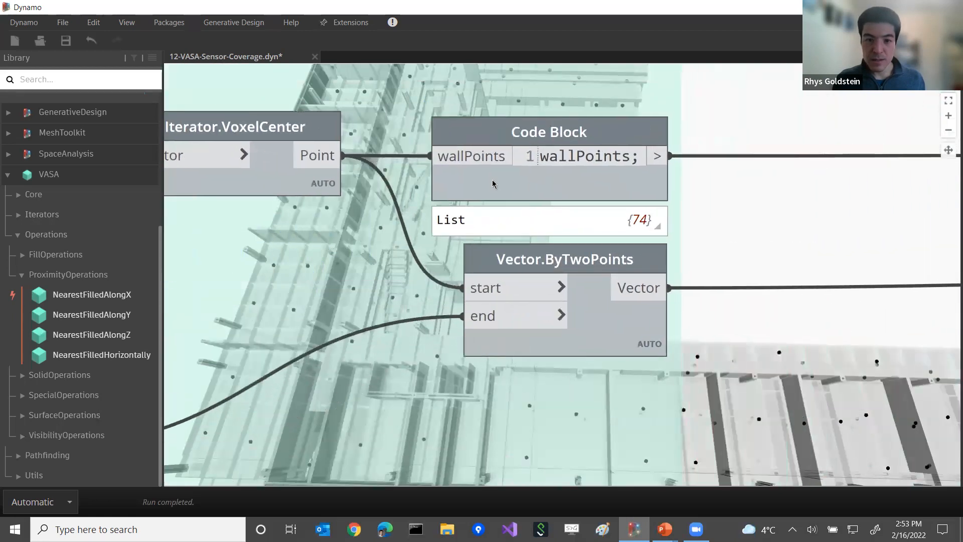
scroll(493, 184, "down", 1)
middle_click_drag(312, 176, 447, 175)
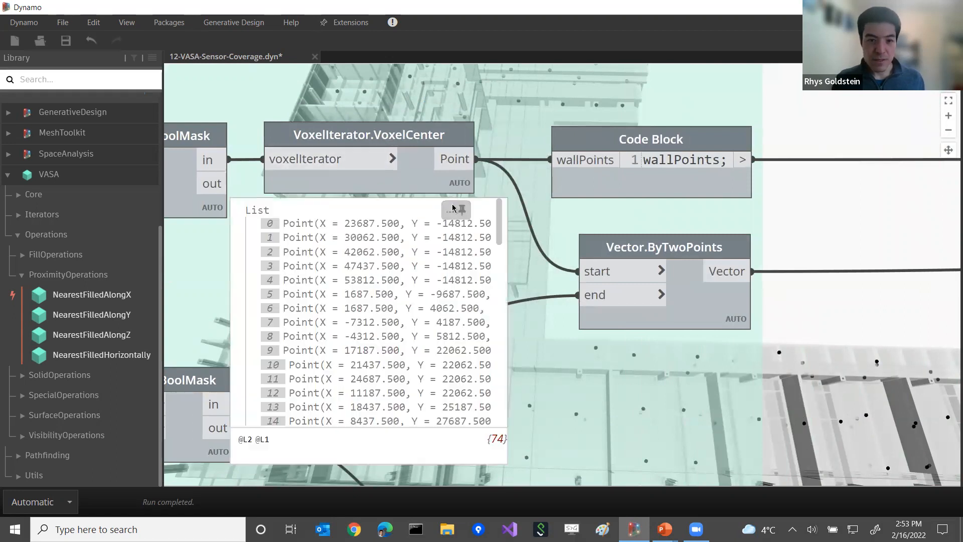
mouse_move(467, 213)
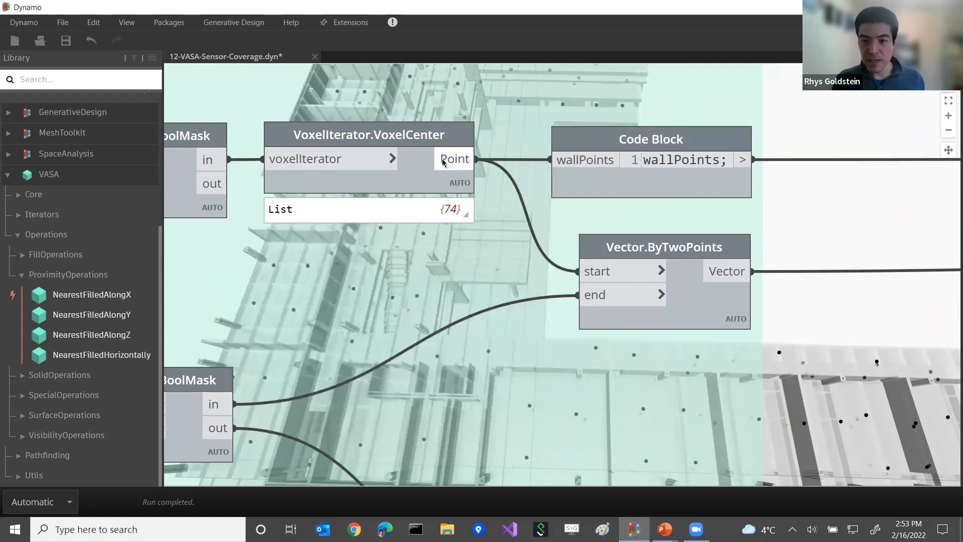
middle_click_drag(452, 156, 382, 146)
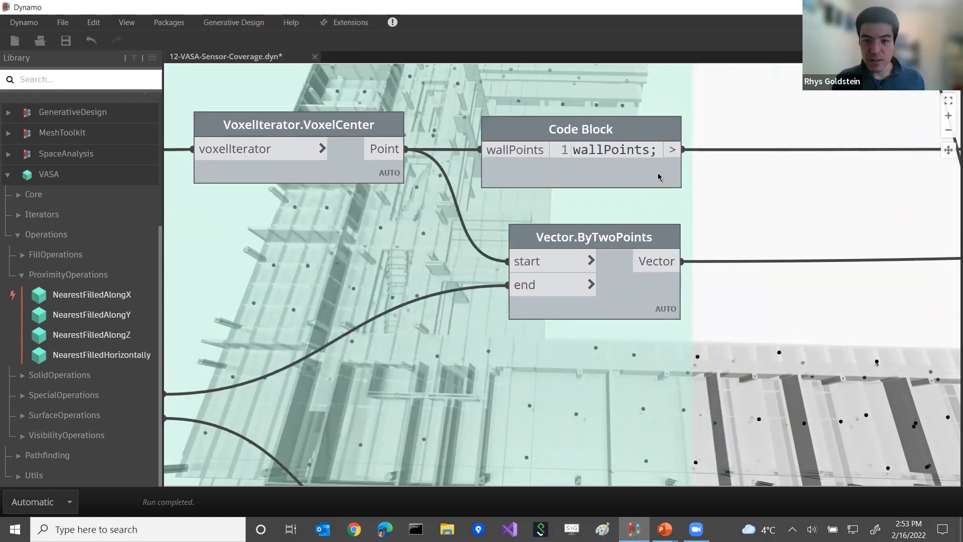
Step: Turn on the geometry preview of the wallPoints code block and view the building from a steeper angle in 3D
right_click(532, 175)
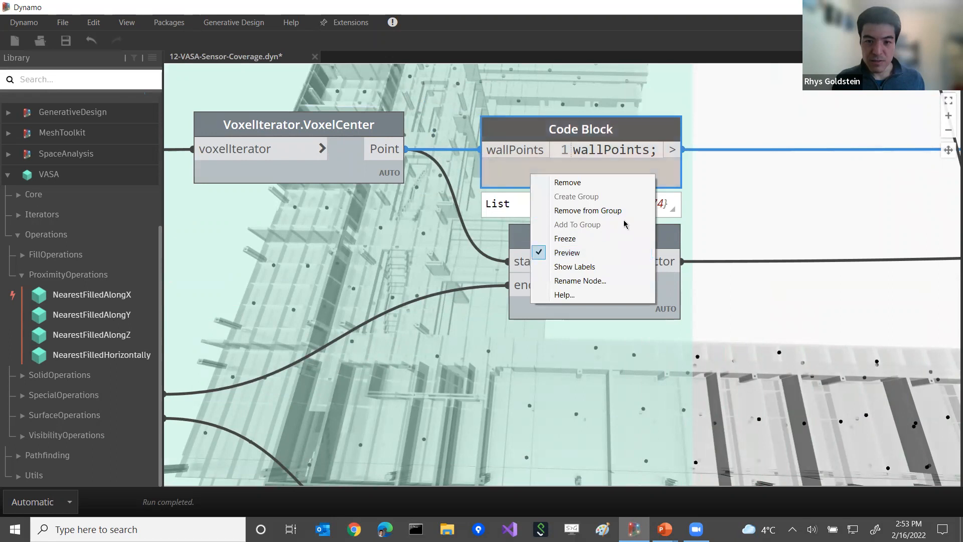
key("Escape")
key("ctrl+b")
scroll(461, 233, "down", 5)
middle_click_drag(483, 218, 483, 249)
right_click_drag(483, 249, 444, 267)
key("ctrl+b")
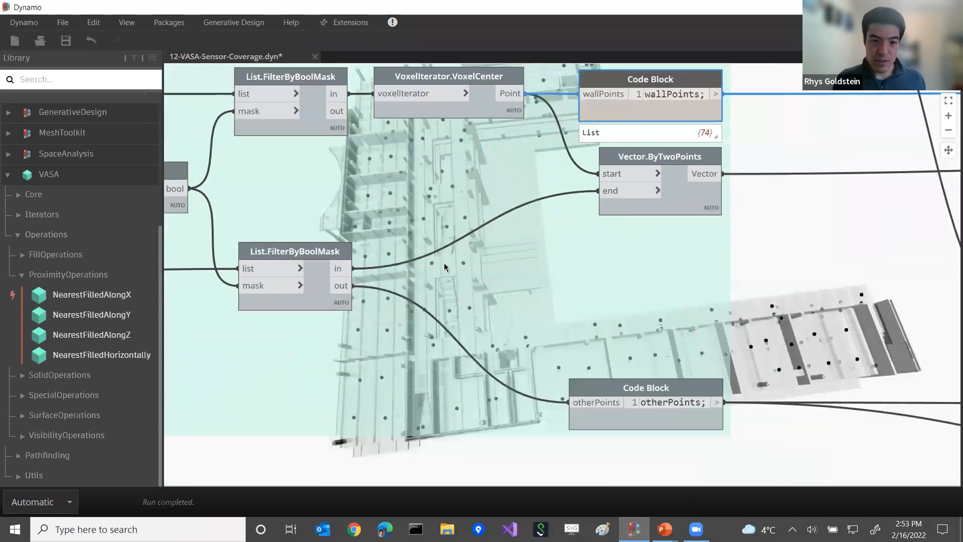
Step: Turn off the geometry preview of the Geometry.Translate node that supplies the sample points
scroll(445, 268, "down", 3)
middle_click_drag(445, 267, 590, 281)
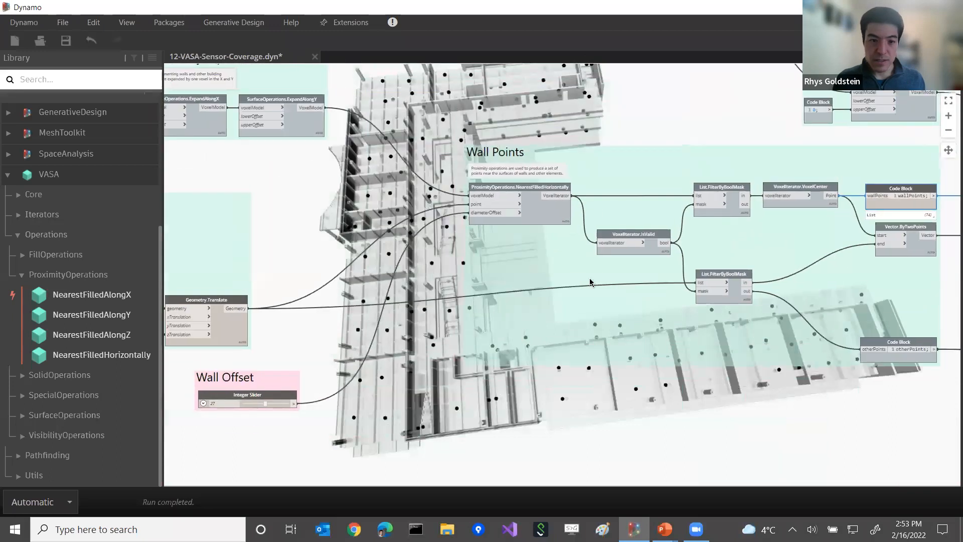
middle_click_drag(217, 318, 447, 279)
scroll(446, 279, "up", 3)
right_click(446, 279)
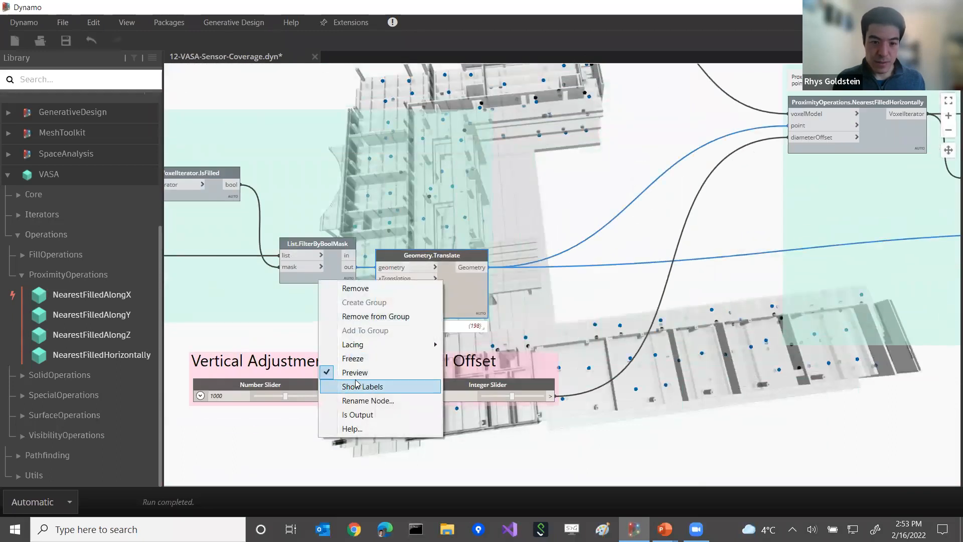
left_click(354, 372)
Step: Inspect the wall points close up in the 3D view and return to the graph
key("ctrl+b")
right_click_drag(576, 225, 537, 236)
scroll(526, 211, "up", 3)
middle_click_drag(632, 174, 499, 240)
scroll(543, 236, "down", 3)
key("ctrl+b")
Step: Locate the Wall Sensor Coverage group and read the description and inputs of its VisibilityOperations.VisibilityWithinPyramid node
scroll(520, 209, "down", 1)
middle_click_drag(783, 208, 387, 220)
scroll(384, 220, "down", 1)
middle_click_drag(768, 183, 413, 187)
middle_click_drag(663, 184, 491, 179)
scroll(736, 152, "down", 2)
mouse_move(543, 159)
middle_mouse_down()
mouse_move(638, 157)
mouse_move(537, 155)
middle_mouse_up()
middle_click_drag(642, 153, 509, 153)
middle_click_drag(727, 176, 686, 184)
scroll(685, 185, "up", 3)
middle_click_drag(571, 163, 467, 166)
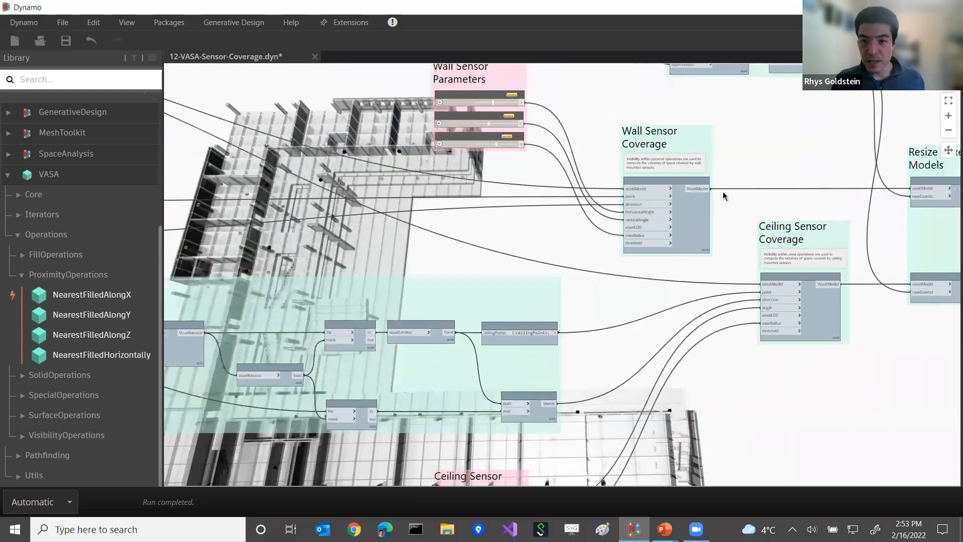
scroll(652, 200, "up", 5)
middle_click_drag(889, 146, 771, 171)
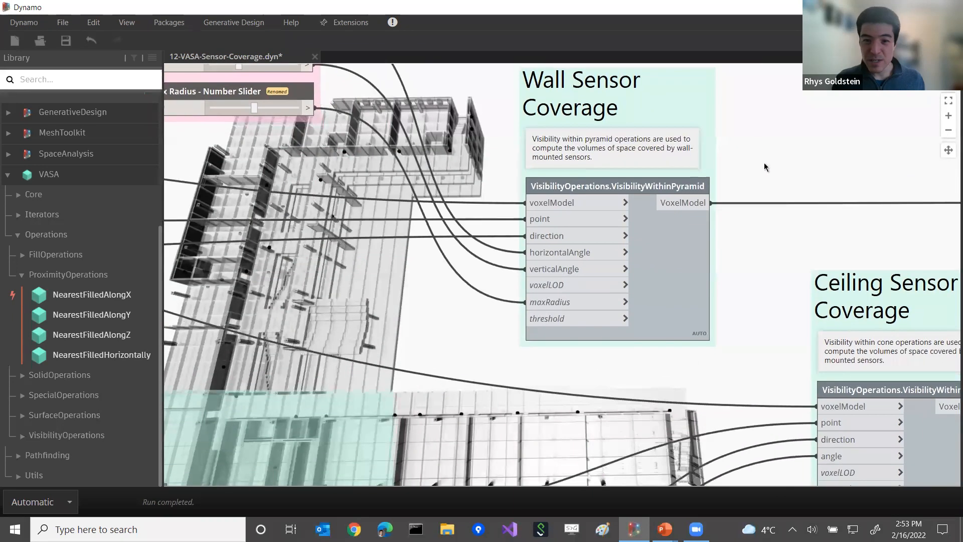
scroll(764, 166, "down", 2)
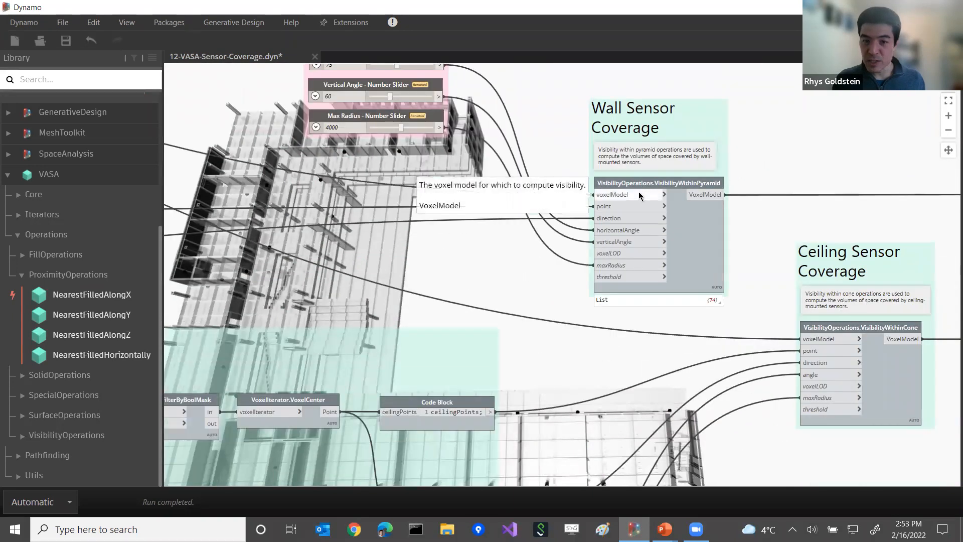
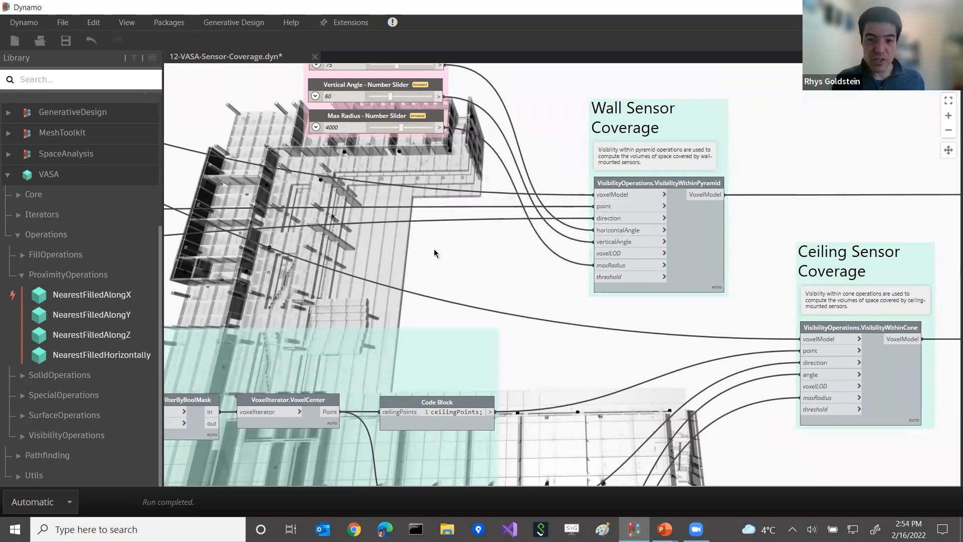
Step: Trace the point and direction inputs of VisibilityWithinPyramid back to the wallPoints code block and Vector.ByTwoPoints
scroll(552, 246, "down", 2)
middle_click_drag(258, 235, 640, 218)
middle_click_drag(168, 213, 510, 218)
middle_click_drag(897, 222, 509, 217)
scroll(509, 217, "up", 3)
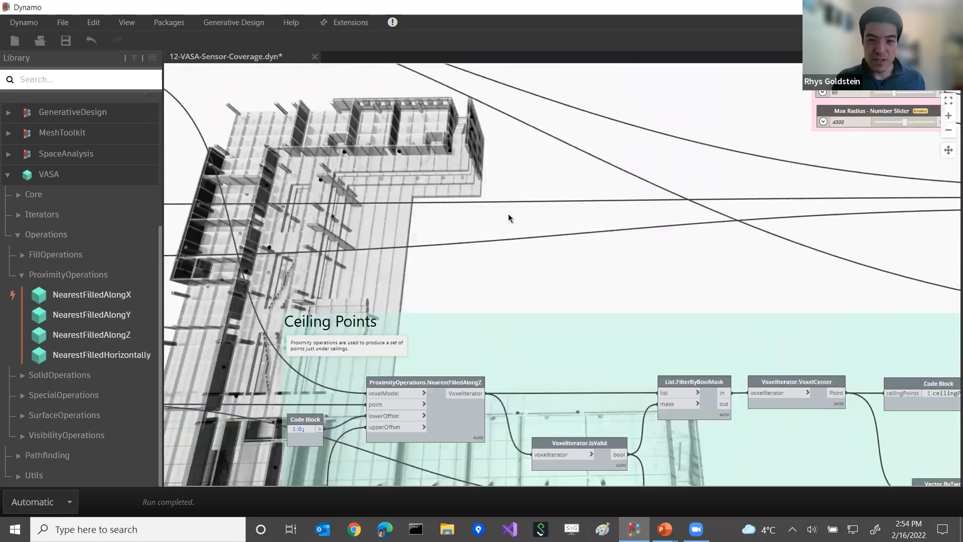
scroll(510, 217, "down", 3)
middle_click_drag(270, 200, 565, 204)
scroll(565, 204, "up", 3)
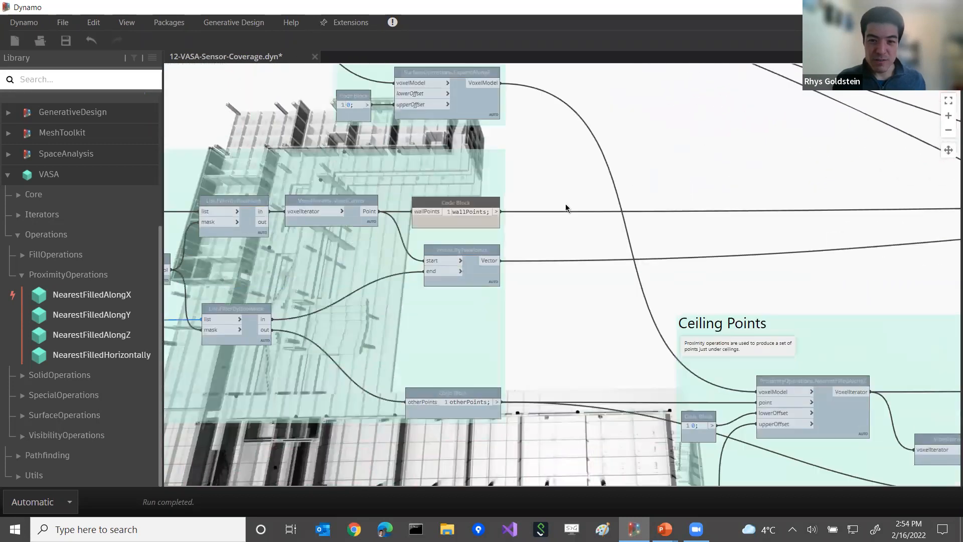
middle_click_drag(452, 152, 404, 153)
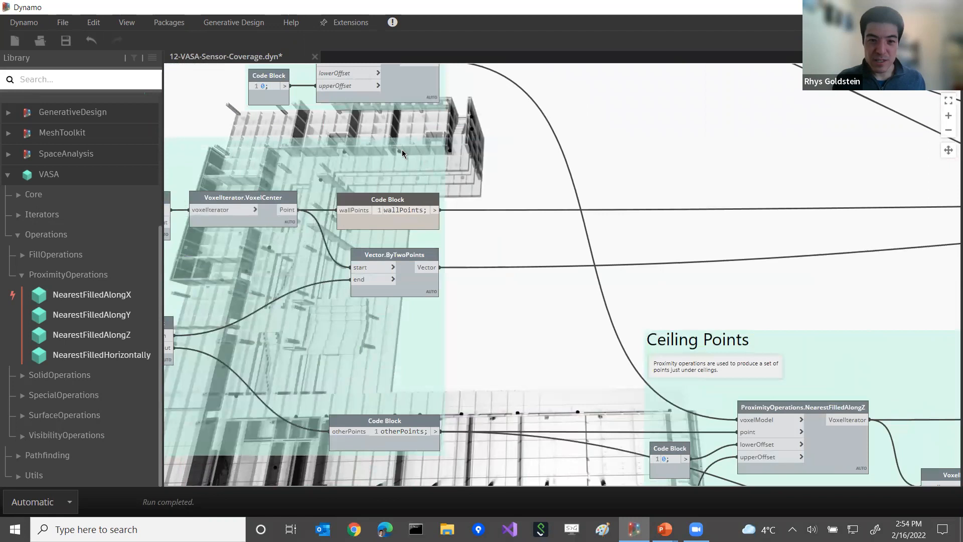
Step: Examine how the lower List.FilterByBoolMask node supplies the end input of Vector.ByTwoPoints and the otherPoints code block
middle_click_drag(517, 239, 696, 163)
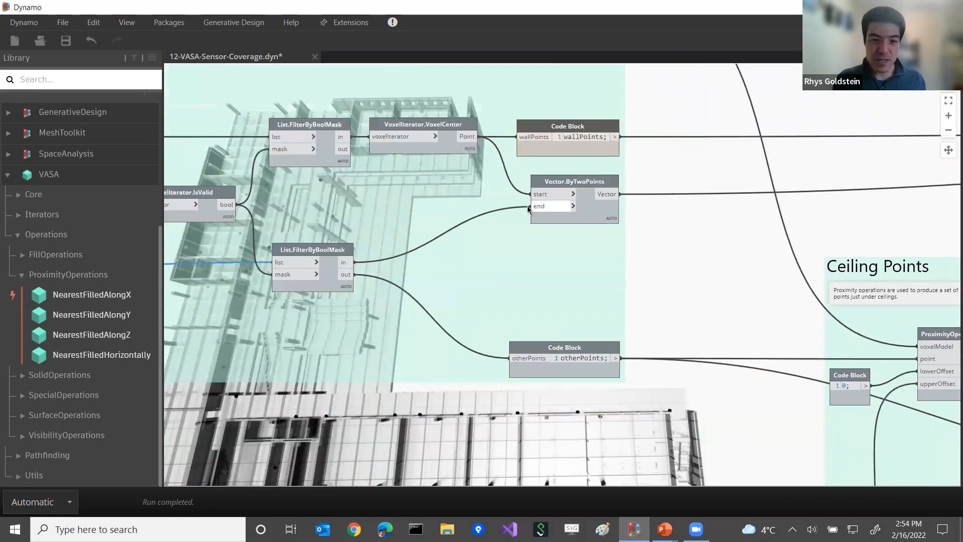
middle_click_drag(469, 222, 579, 209)
middle_click_drag(485, 198, 557, 197)
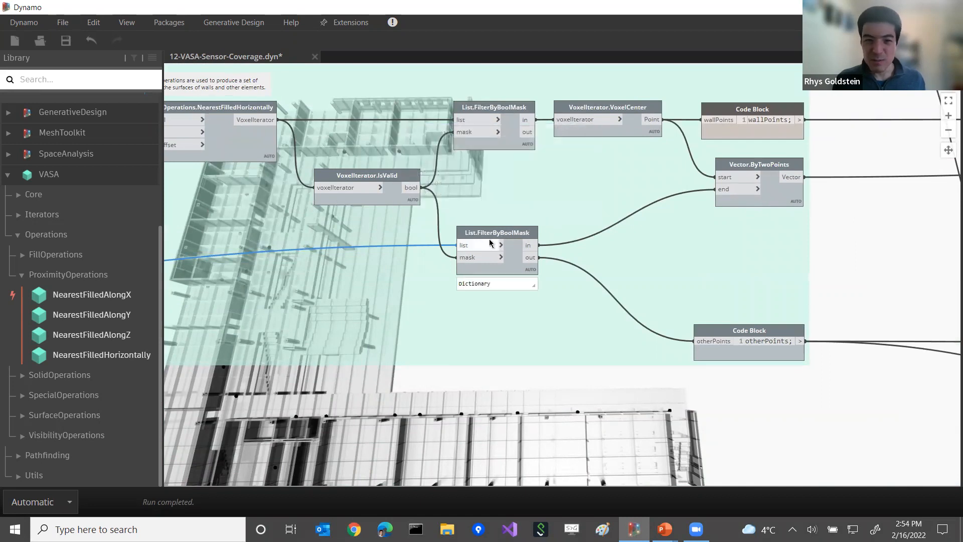
middle_click_drag(718, 246, 620, 253)
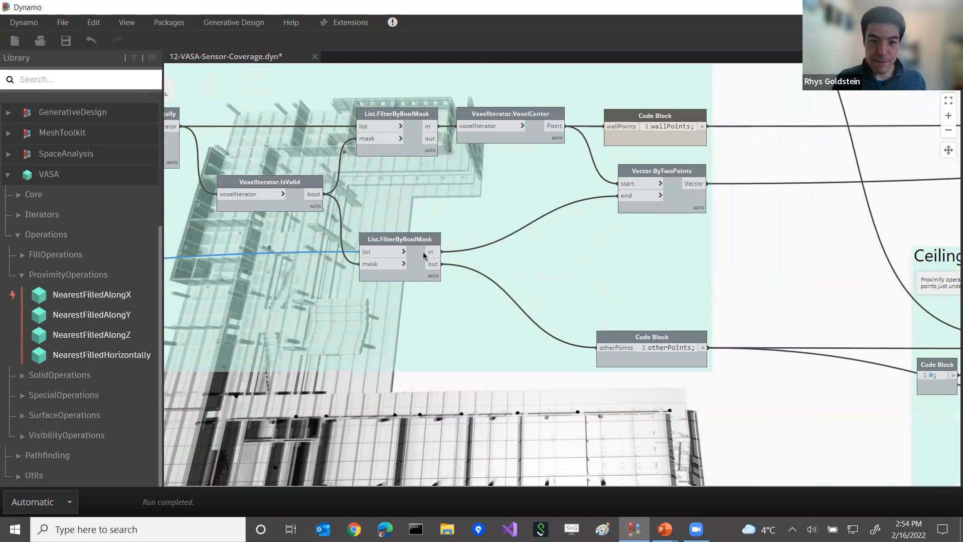
scroll(599, 260, "down", 5)
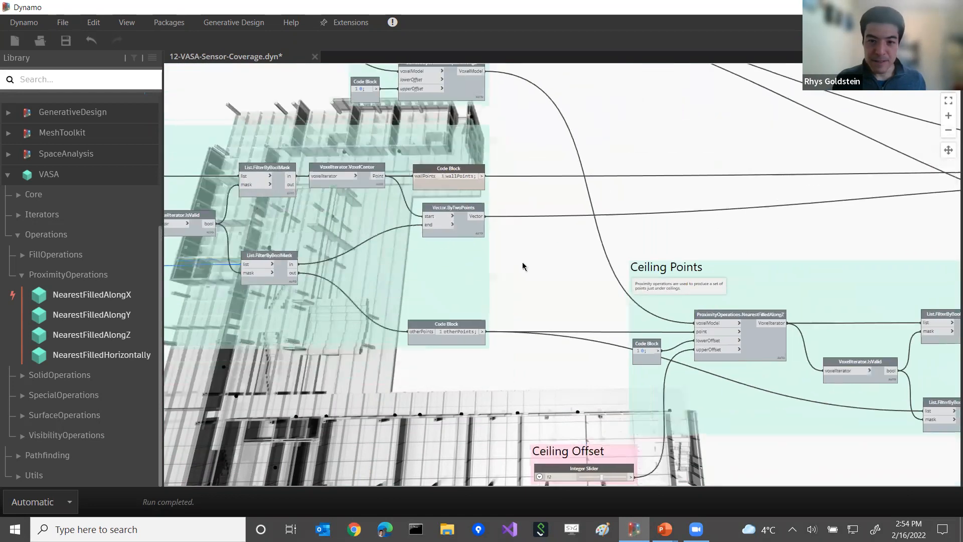
Step: Look at the wall points along the corridor walls in the 3D view and return to the Wall Points graph
scroll(473, 218, "up", 4)
middle_click_drag(510, 212, 656, 214)
key("ctrl+b")
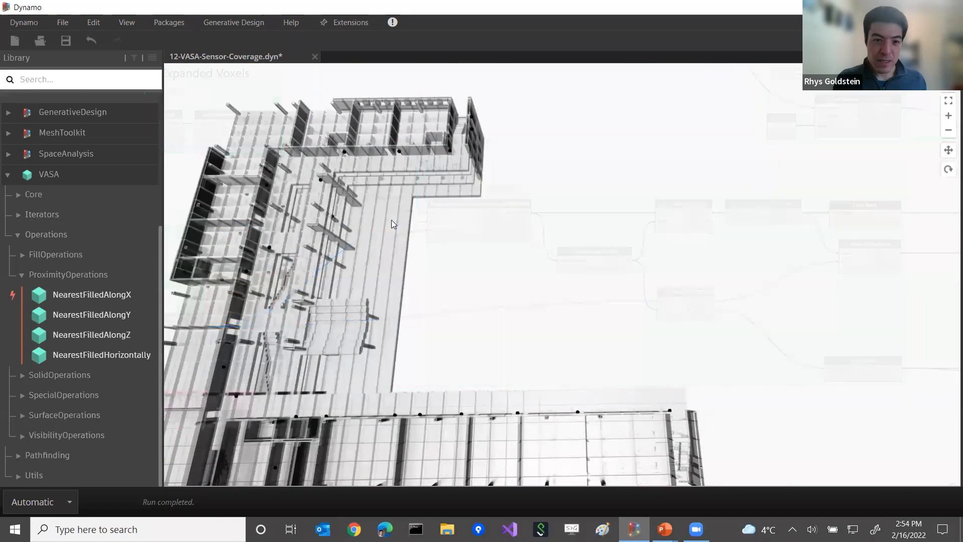
scroll(390, 217, "down", 3)
right_click_drag(373, 218, 385, 187)
scroll(391, 216, "up", 3)
scroll(385, 187, "up", 2)
middle_click_drag(385, 187, 585, 192)
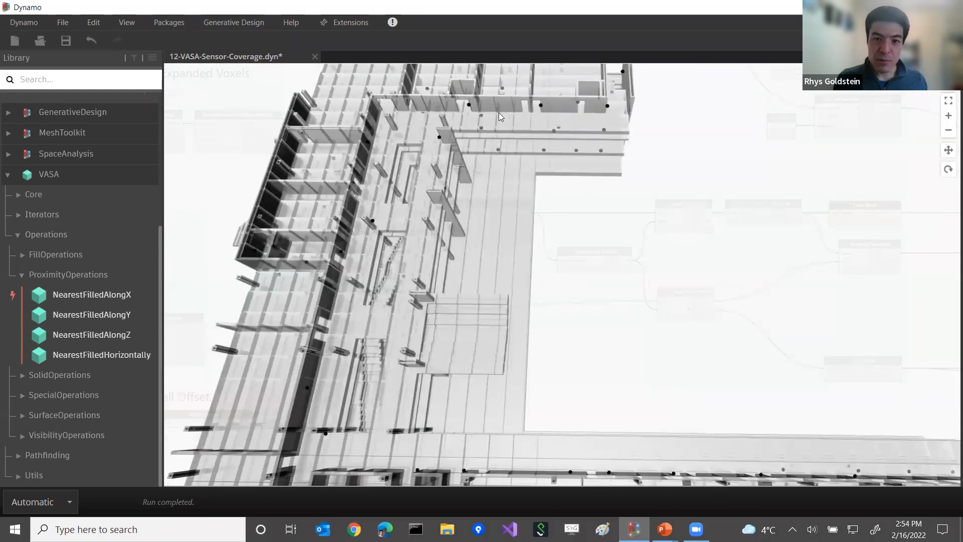
scroll(558, 126, "down", 1)
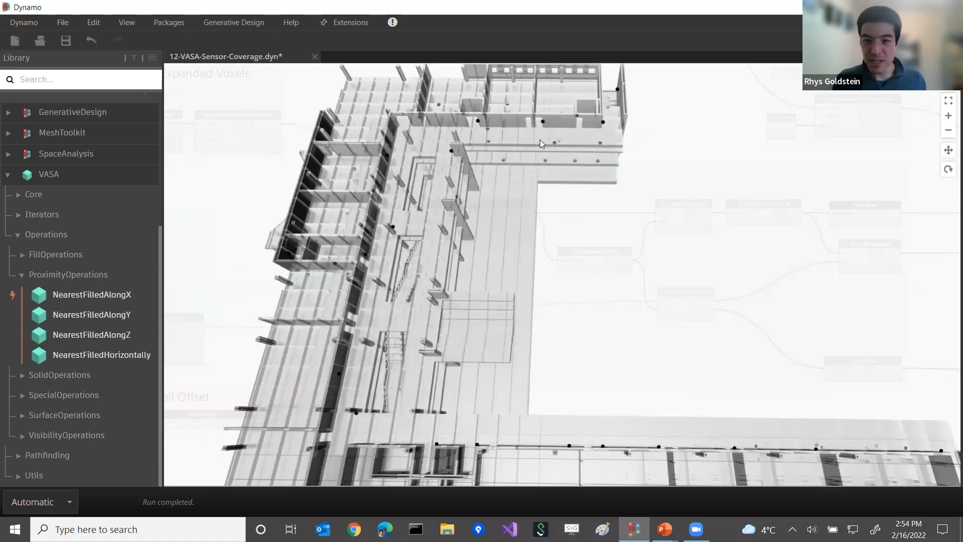
scroll(540, 131, "up", 2)
key("ctrl+b")
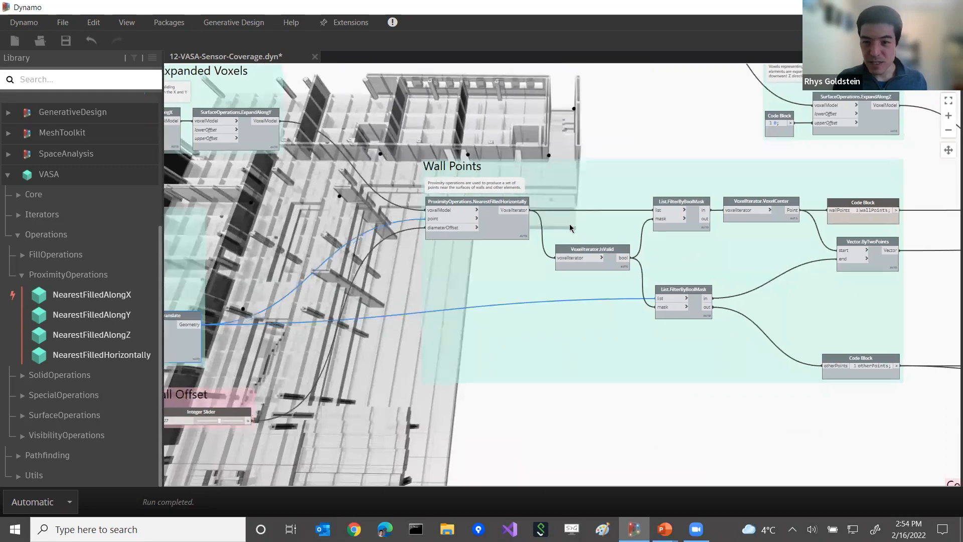
Step: Turn on the geometry preview of the lower List.FilterByBoolMask node in the Wall Points group
scroll(748, 238, "up", 4)
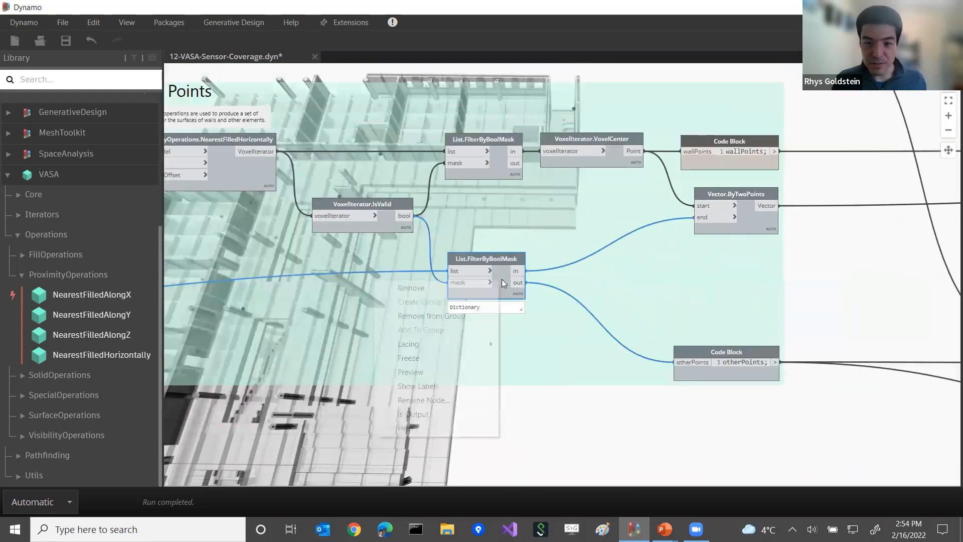
right_click(501, 279)
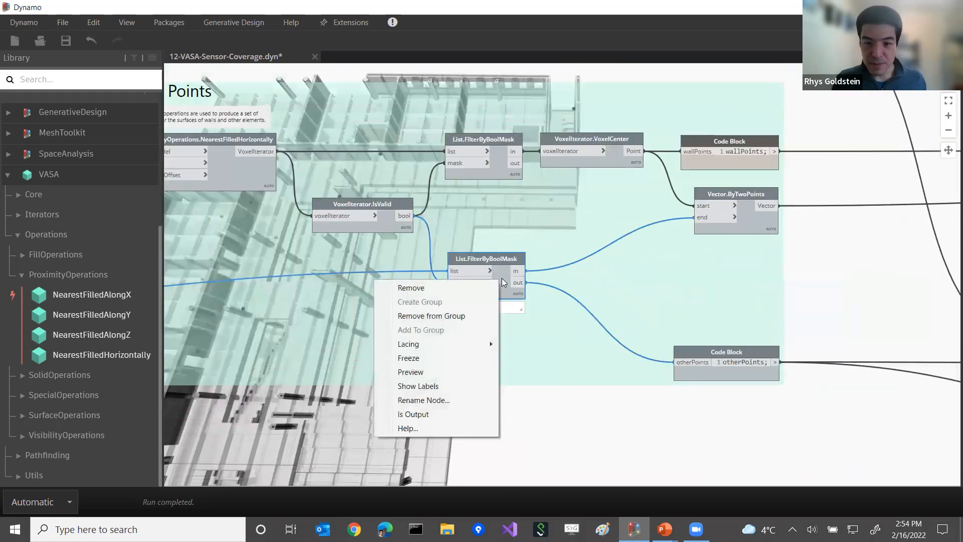
left_click(421, 372)
Step: Compare the original sample points with their matching wall points from above in 3D and return to the graph
key("ctrl+b")
right_click_drag(511, 238, 505, 103)
middle_click_drag(505, 103, 595, 227)
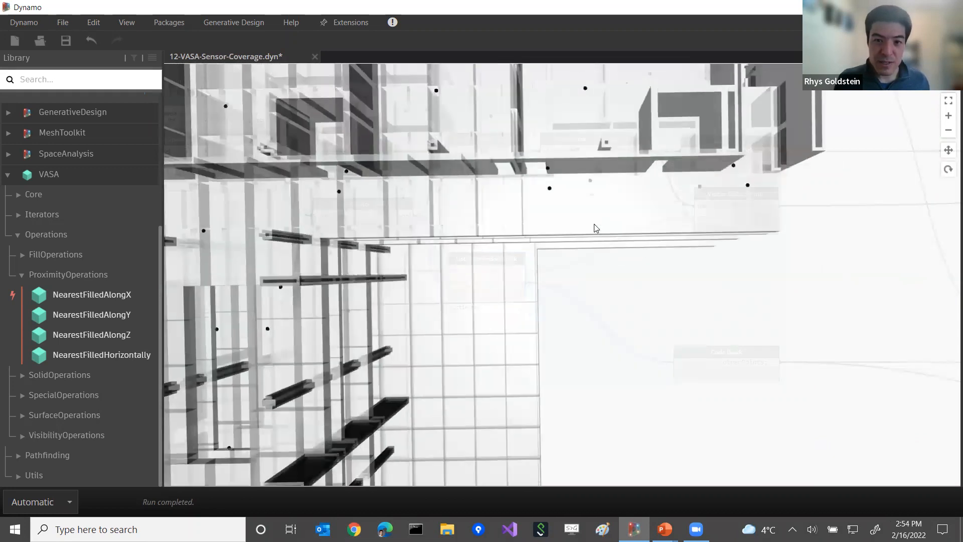
scroll(582, 238, "up", 5)
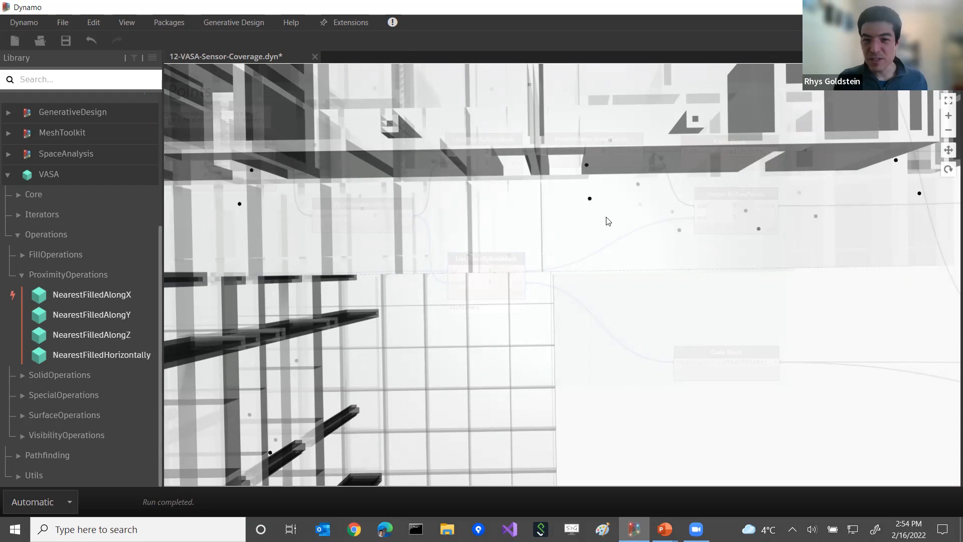
scroll(609, 222, "down", 6)
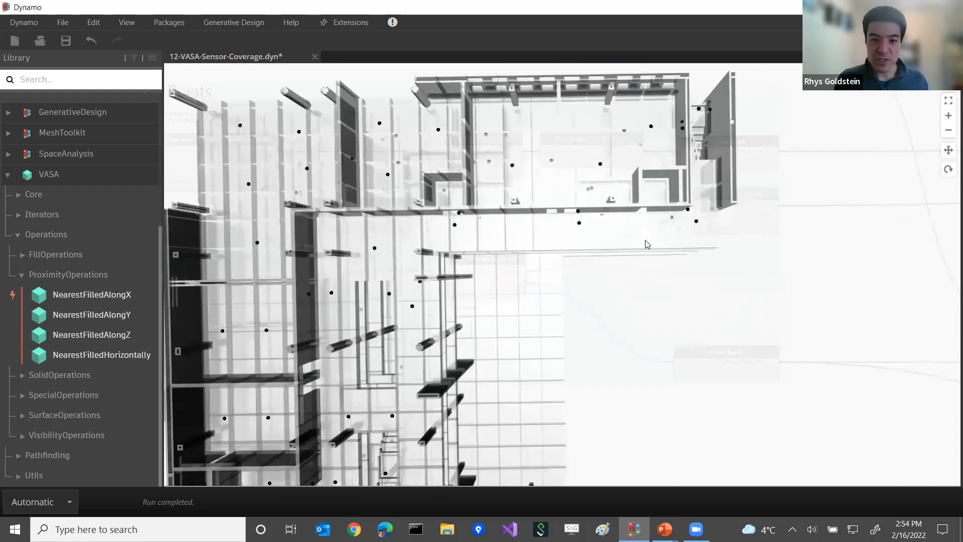
scroll(634, 236, "up", 3)
key("ctrl+b")
Step: Turn on the geometry preview of the VoxelModel.DisplayVoxels node in the Display Wall Sensor Coverage group
scroll(748, 284, "down", 2)
middle_click_drag(783, 284, 427, 284)
middle_click_drag(852, 257, 200, 289)
middle_click_drag(832, 288, 576, 293)
middle_click_drag(683, 301, 729, 319)
middle_click_drag(602, 220, 436, 219)
middle_click_drag(705, 215, 454, 233)
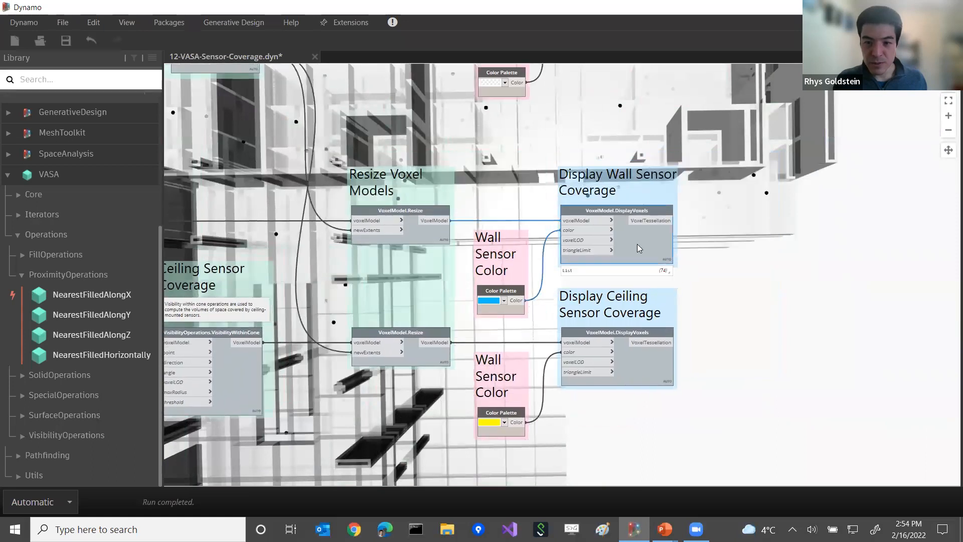
right_click(640, 248)
left_click(555, 337)
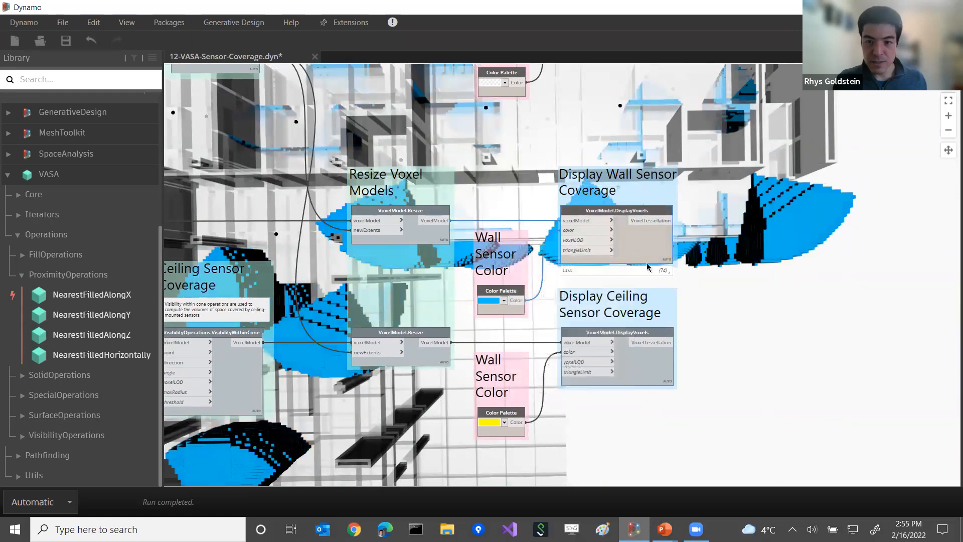
Step: Examine the wall sensor coverage volumes from several angles in the 3D view and return to the graph
key("ctrl+b")
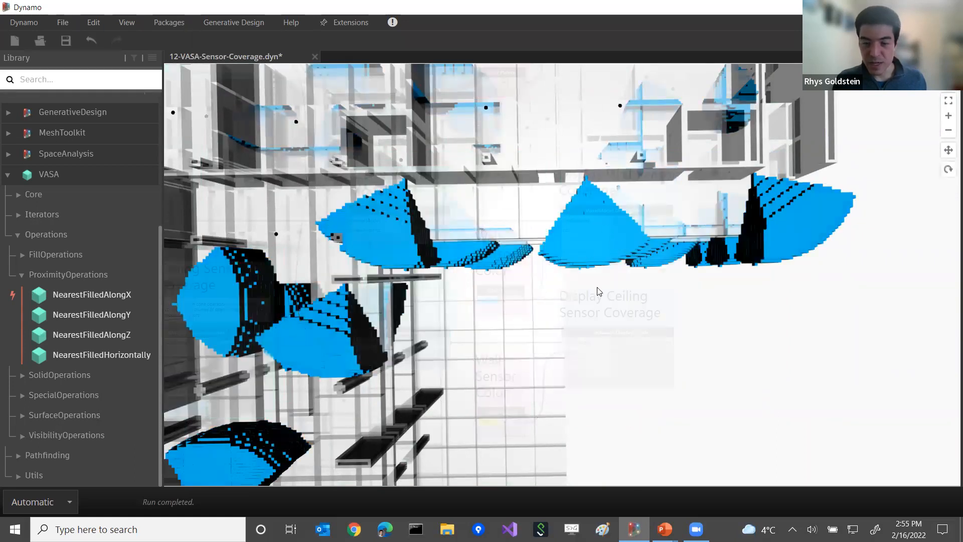
right_click_drag(674, 323, 692, 303)
scroll(692, 303, "down", 10)
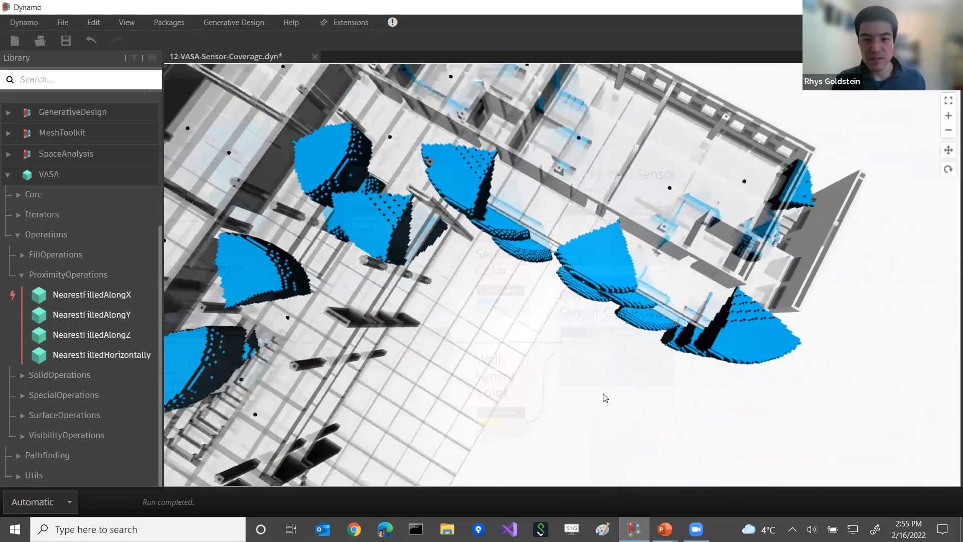
scroll(633, 273, "up", 6)
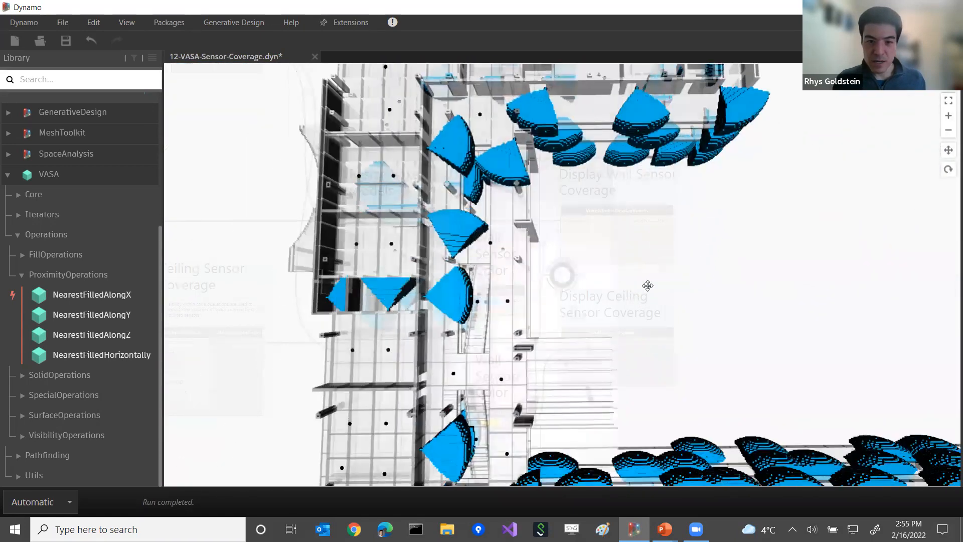
right_click_drag(642, 280, 536, 230)
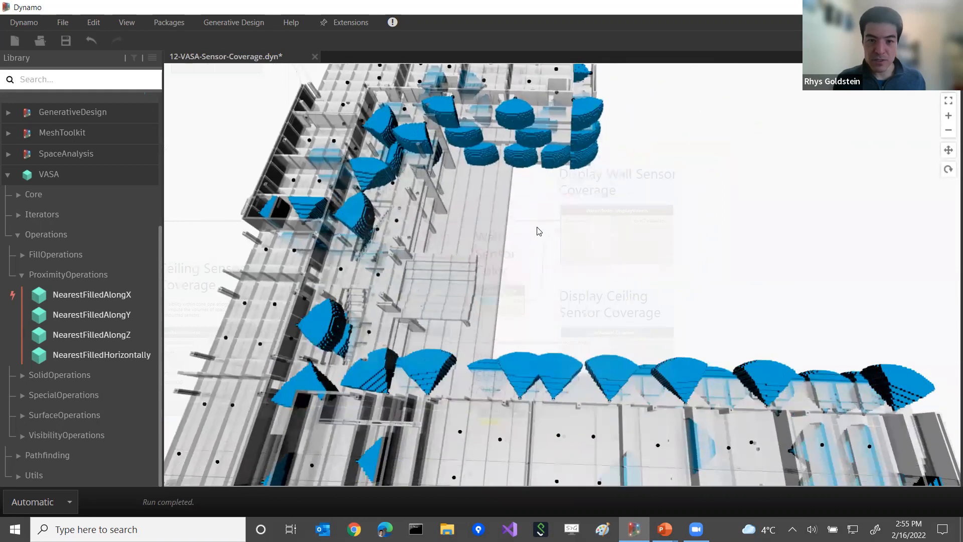
key("ctrl+b")
Step: Turn off the geometry previews of the lower List.FilterByBoolMask node and the wallPoints code block in the Wall Points group
middle_click_drag(454, 282, 548, 268)
middle_click_drag(318, 269, 443, 195)
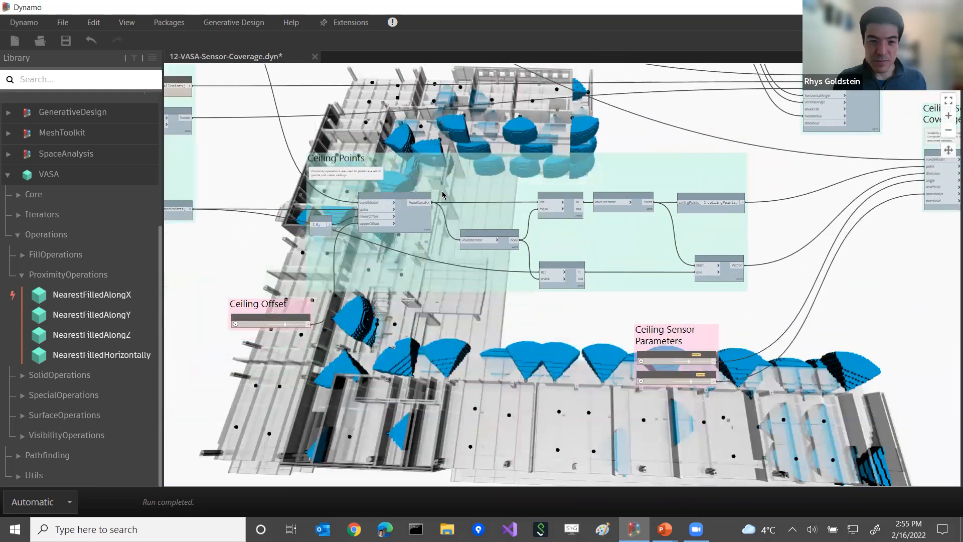
middle_click_drag(237, 255, 560, 232)
scroll(559, 231, "up", 4)
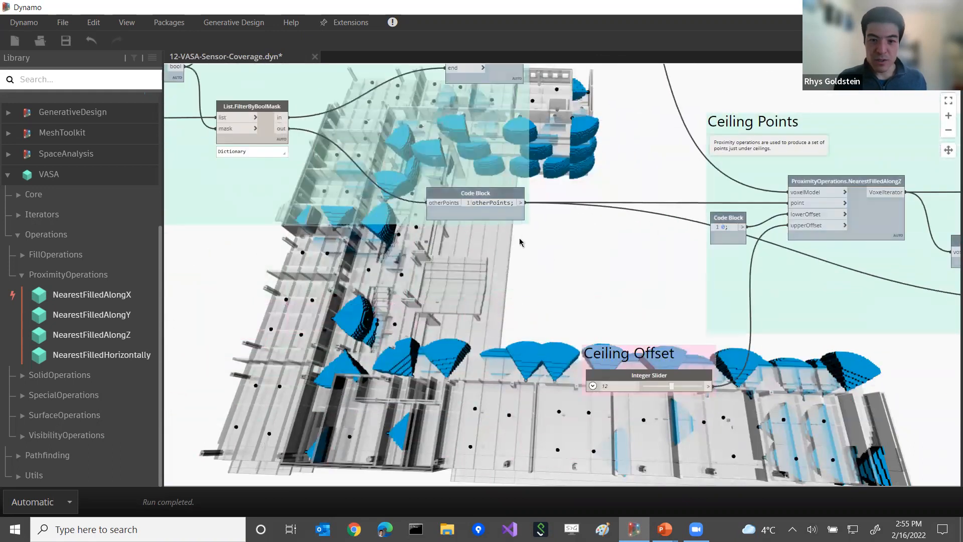
scroll(560, 231, "down", 2)
middle_click_drag(345, 162, 537, 201)
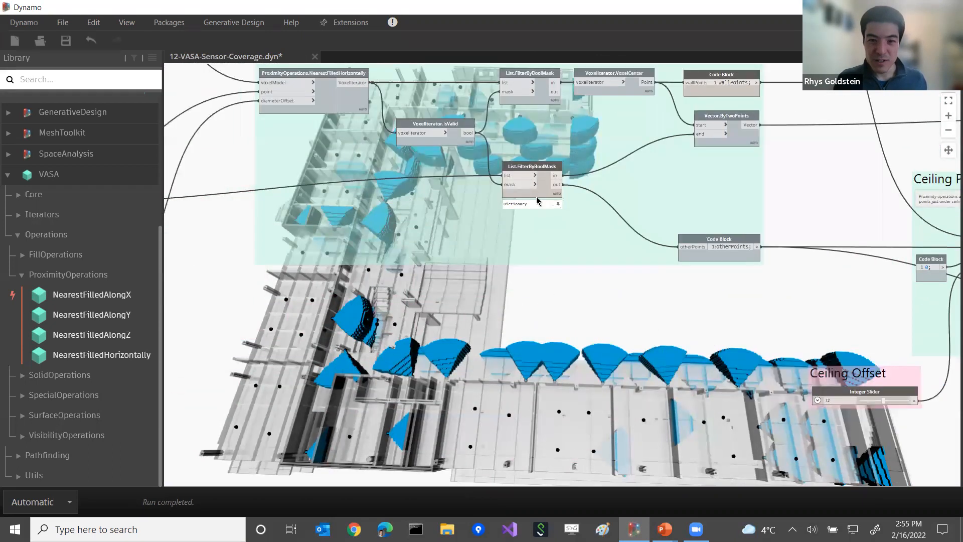
right_click(542, 192)
left_click(461, 281)
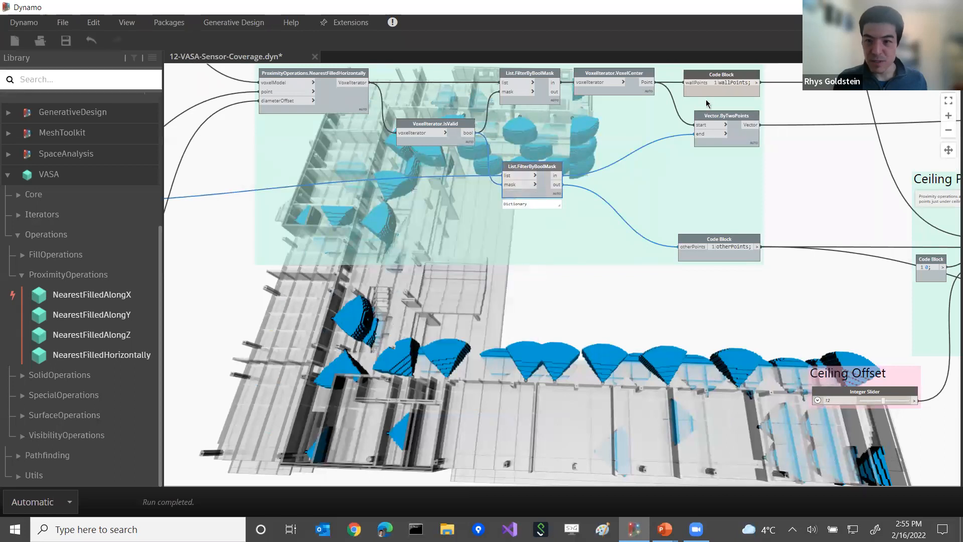
right_click(724, 90)
left_click(638, 168)
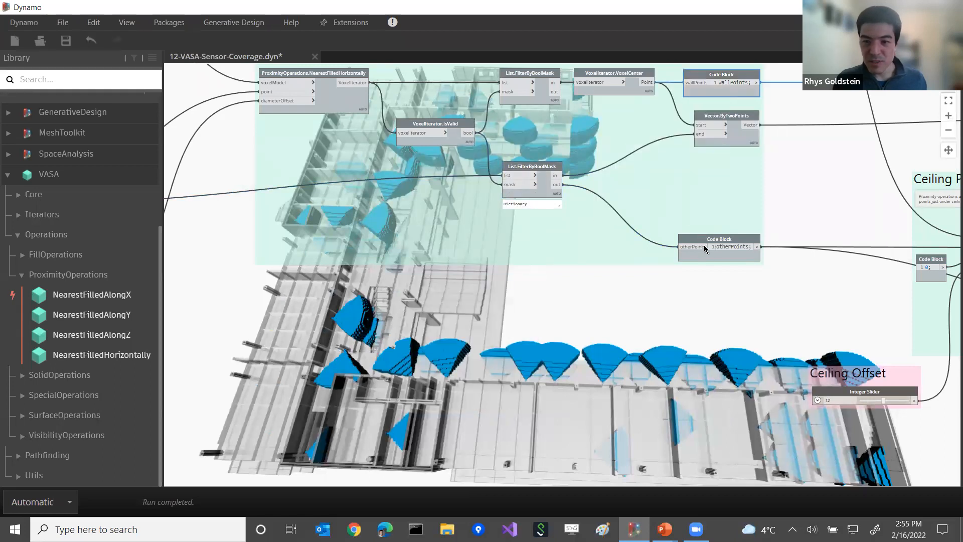
Step: Turn on the geometry preview of the otherPoints code block and view those points in the 3D model
right_click(709, 251)
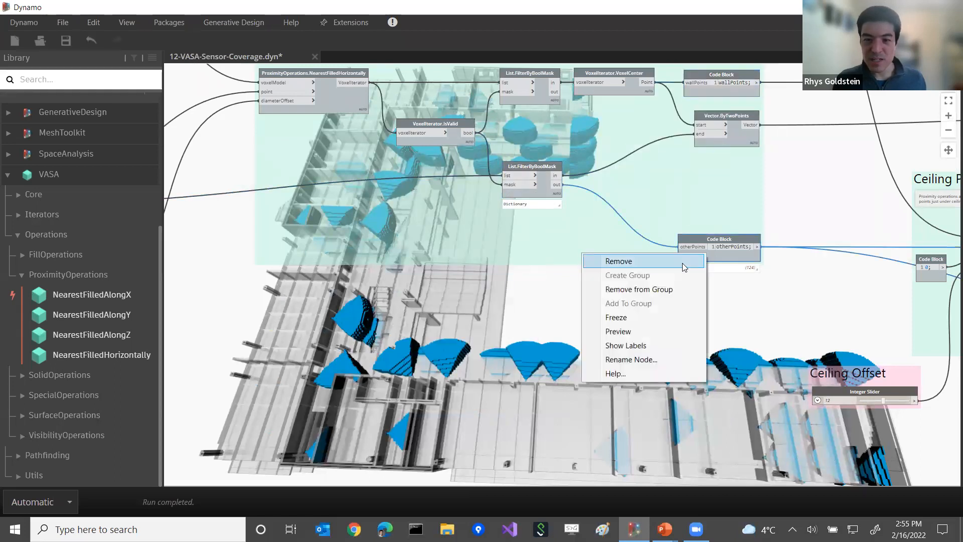
left_click(624, 332)
key("ctrl+b")
mouse_move(544, 284)
right_mouse_down()
mouse_move(547, 257)
mouse_move(545, 280)
right_mouse_up()
scroll(550, 277, "up", 3)
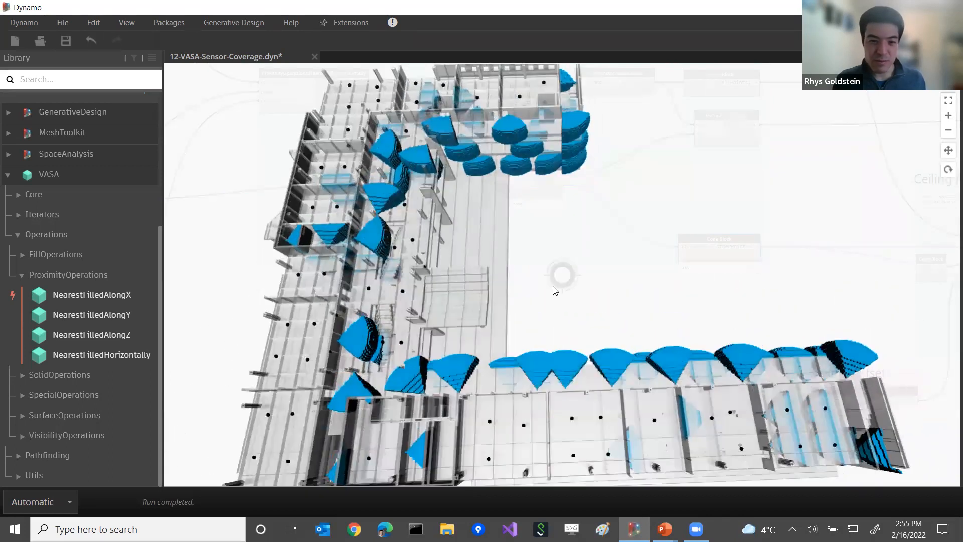
scroll(517, 273, "up", 3)
key("ctrl+b")
Step: Examine the inputs of the ProximityOperations.NearestFilledAlongZ node in the Ceiling Points group, including the code block feeding lowerOffset
middle_click_drag(633, 214, 559, 211)
scroll(560, 211, "up", 4)
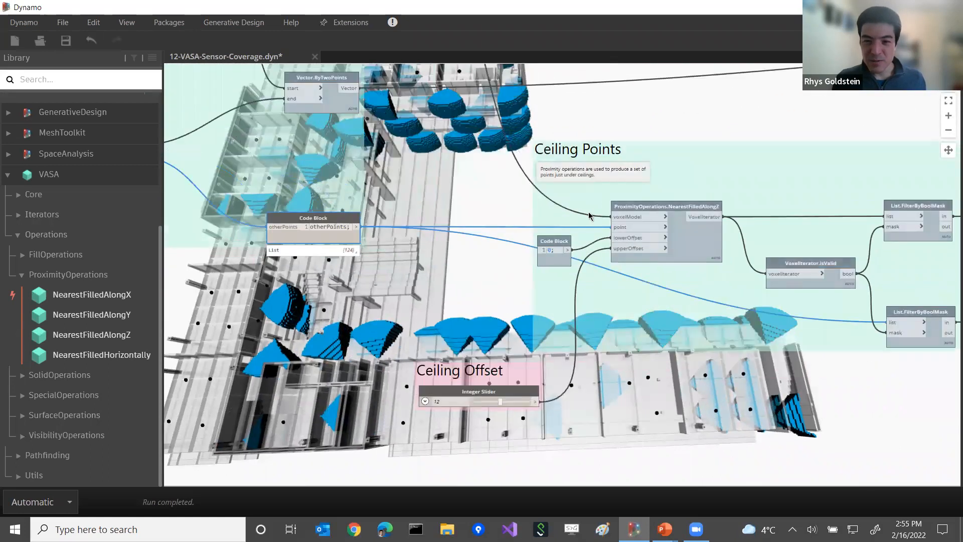
middle_click_drag(453, 203, 371, 167)
mouse_move(106, 335)
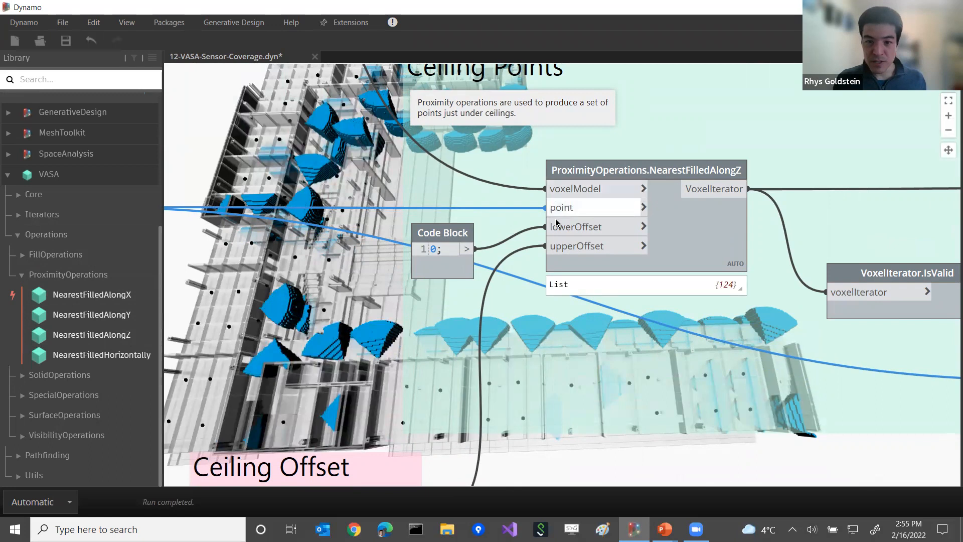
mouse_move(559, 227)
mouse_move(464, 249)
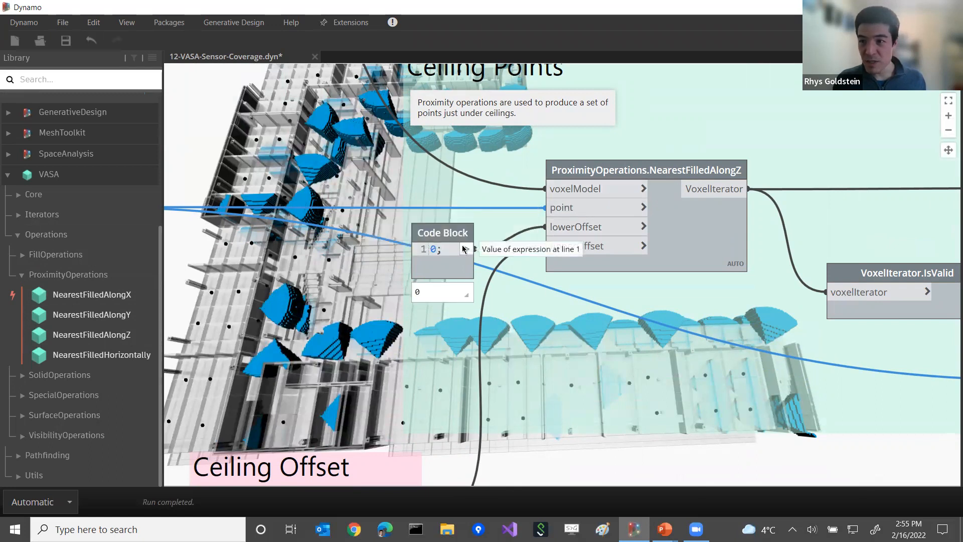
left_click_drag(465, 249, 545, 227)
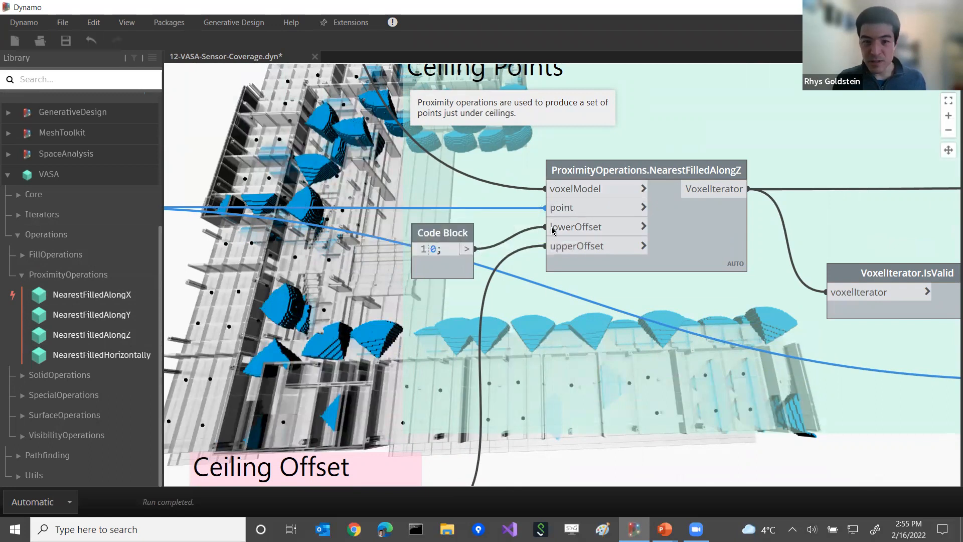
Step: Examine the Ceiling Offset slider and its connection to the upperOffset input of the NearestFilledAlongZ node
scroll(577, 251, "down", 5)
scroll(609, 260, "up", 2)
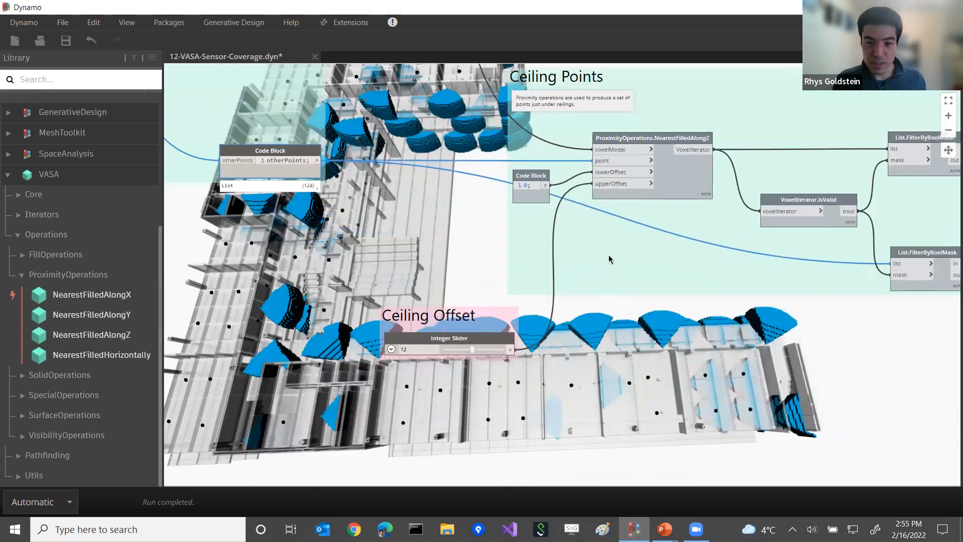
scroll(590, 297, "up", 4)
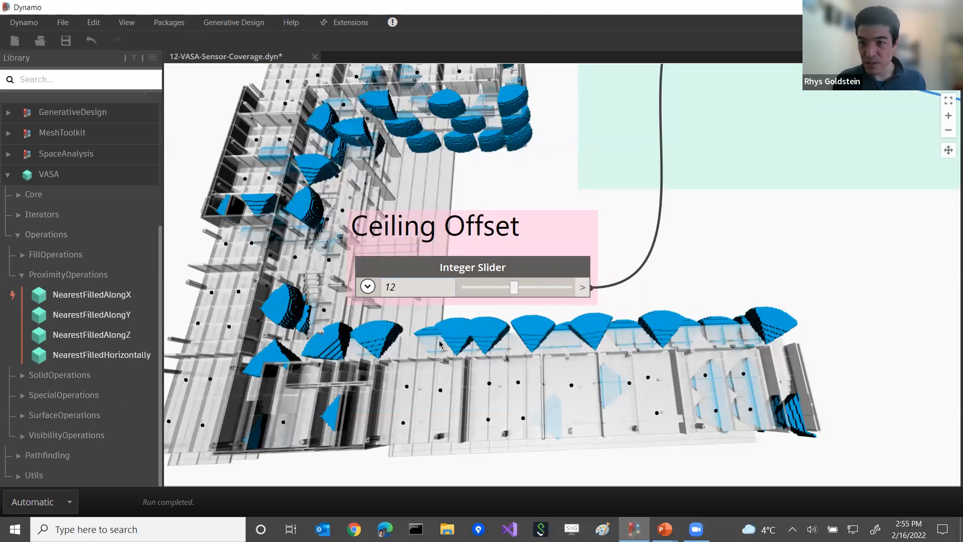
scroll(668, 281, "down", 5)
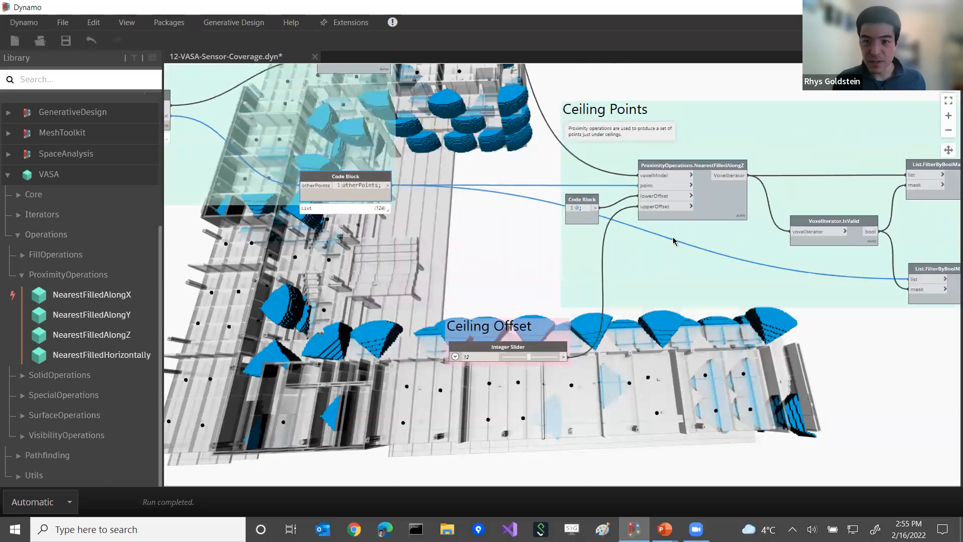
scroll(602, 231, "up", 2)
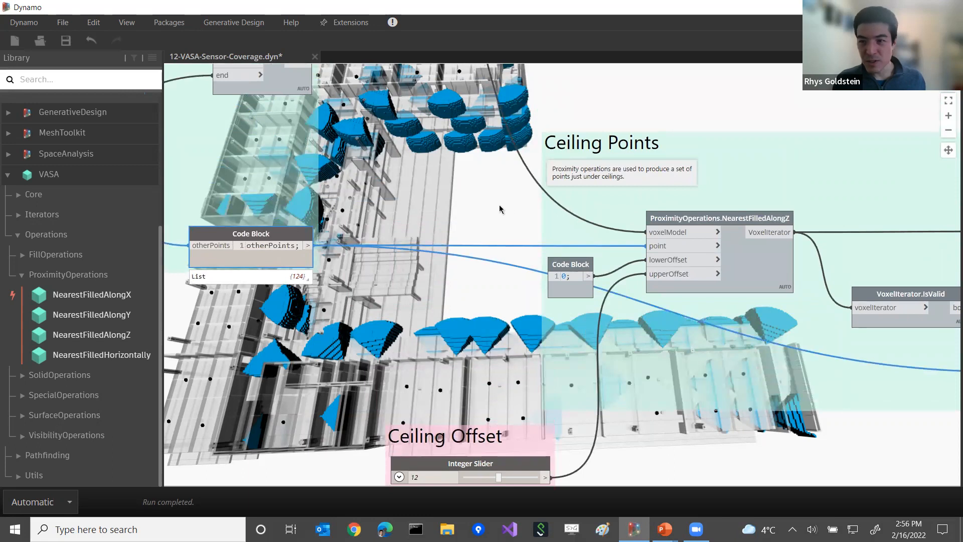
scroll(495, 226, "down", 2)
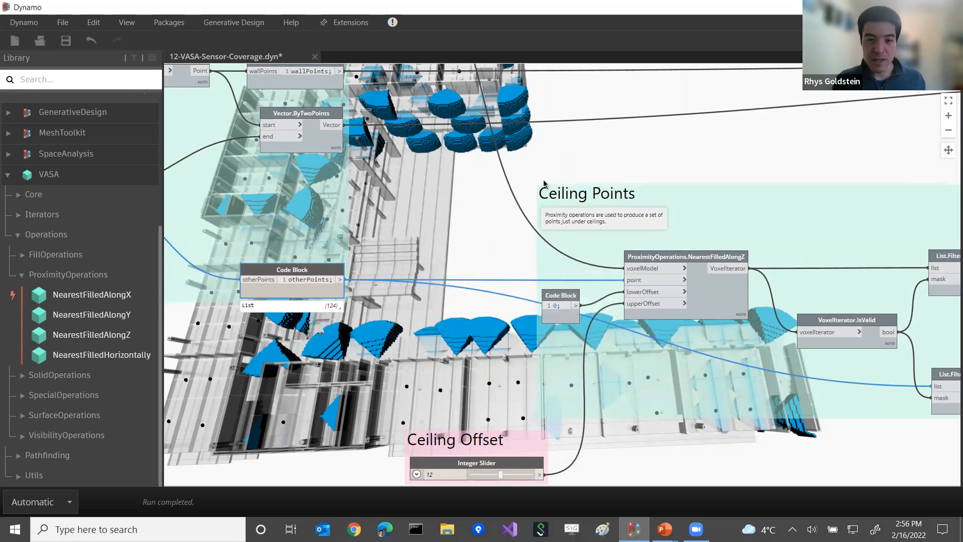
Step: Trace the NearestFilledAlongZ voxelModel input back to the Vertically Expanded Voxels group and inspect the SurfaceOperations.ExpandAlongZ node's offsets
middle_click_drag(497, 106, 514, 176)
scroll(514, 176, "up", 3)
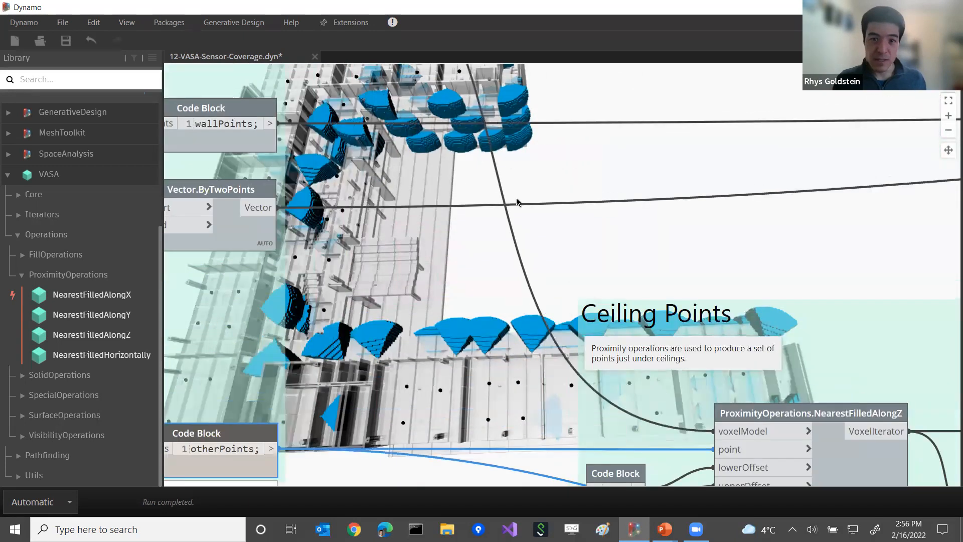
middle_click_drag(496, 65, 526, 206)
scroll(515, 196, "down", 3)
middle_click_drag(464, 133, 621, 225)
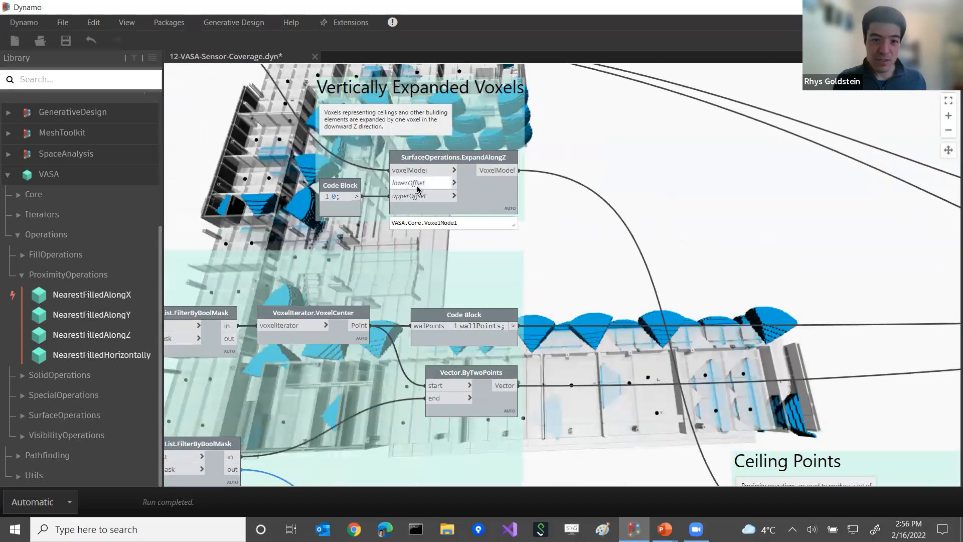
scroll(476, 285, "up", 2)
middle_click_drag(310, 115, 546, 310)
scroll(354, 184, "up", 1)
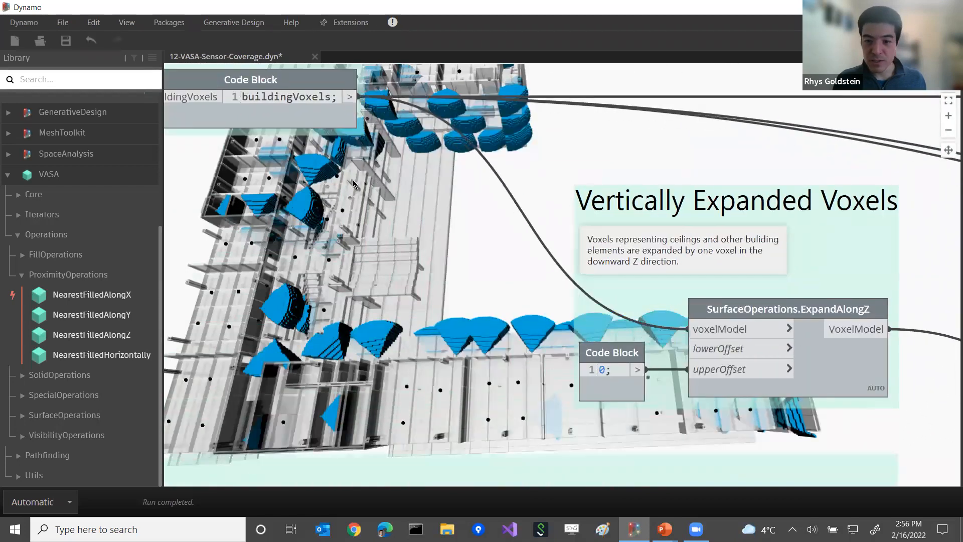
middle_click_drag(354, 184, 223, 103)
mouse_move(720, 243)
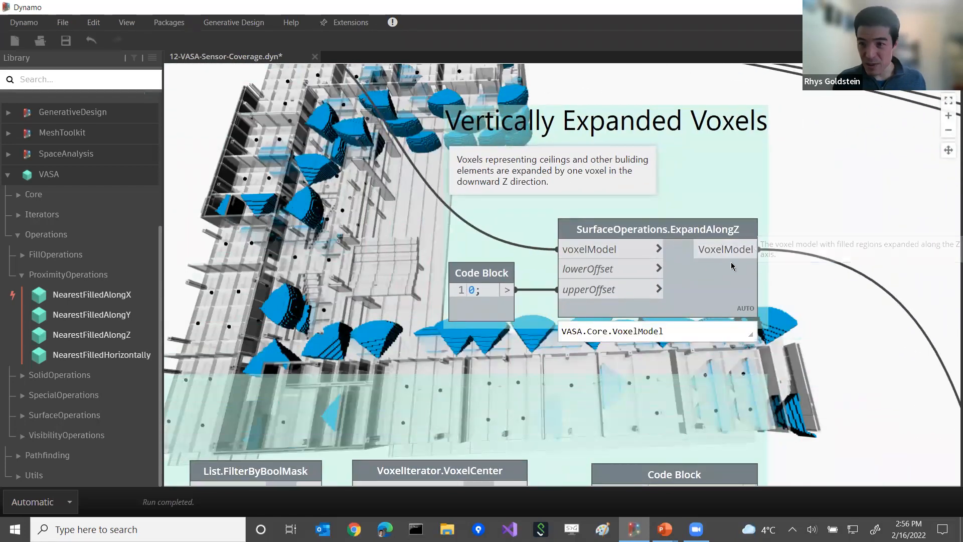
mouse_move(578, 274)
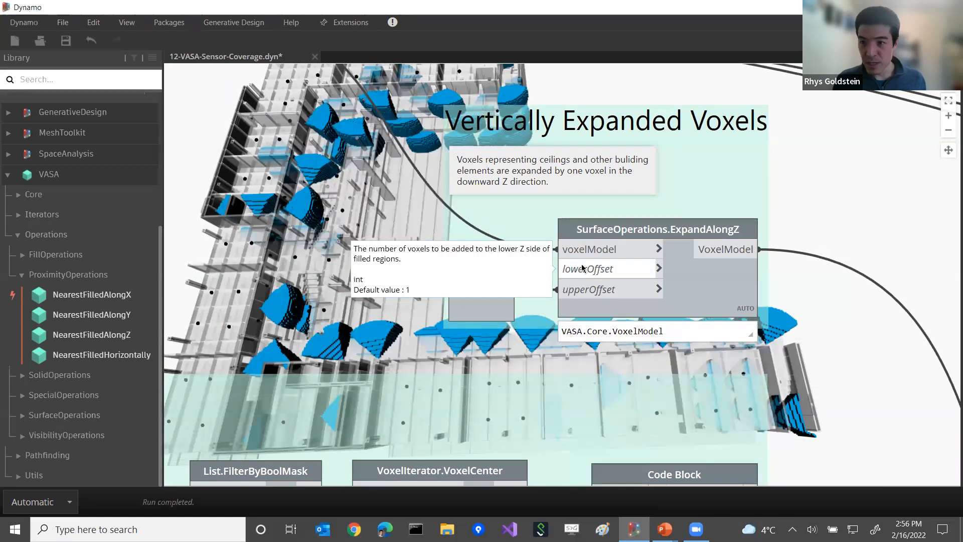
scroll(720, 247, "down", 5)
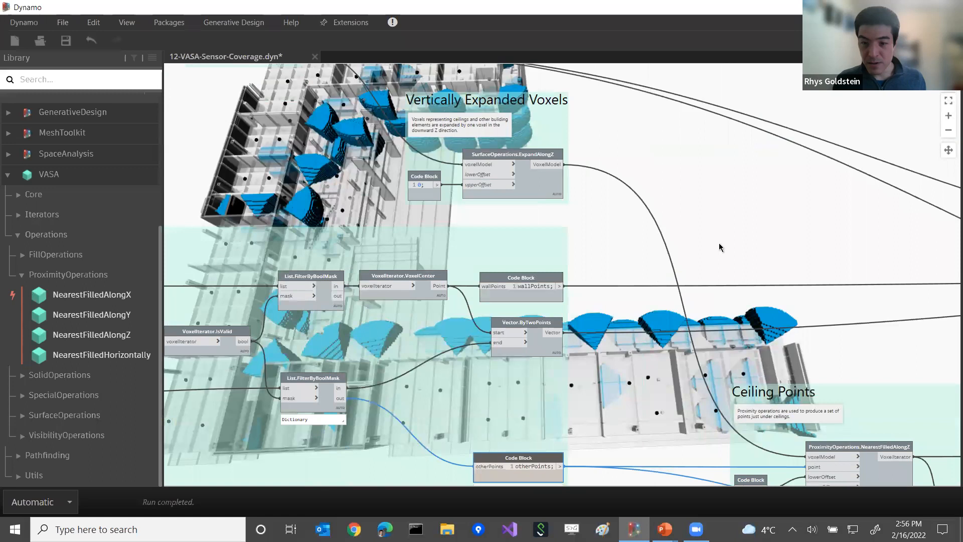
Step: Follow the Ceiling Points group from NearestFilledAlongZ through the VoxelIterator.IsValid check and the Boolean mask filters to the ceilingPoints code block
scroll(720, 248, "up", 6)
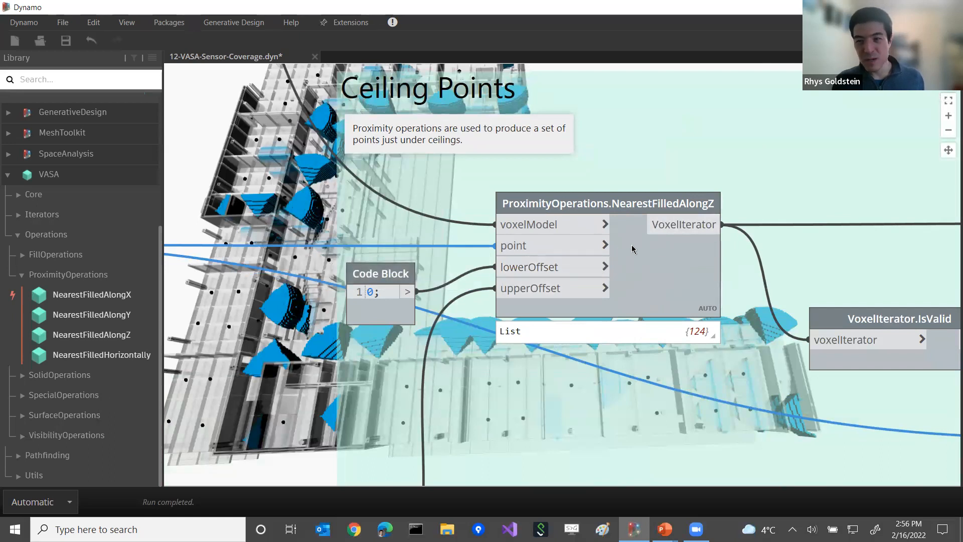
middle_click_drag(669, 267, 512, 189)
scroll(554, 219, "down", 3)
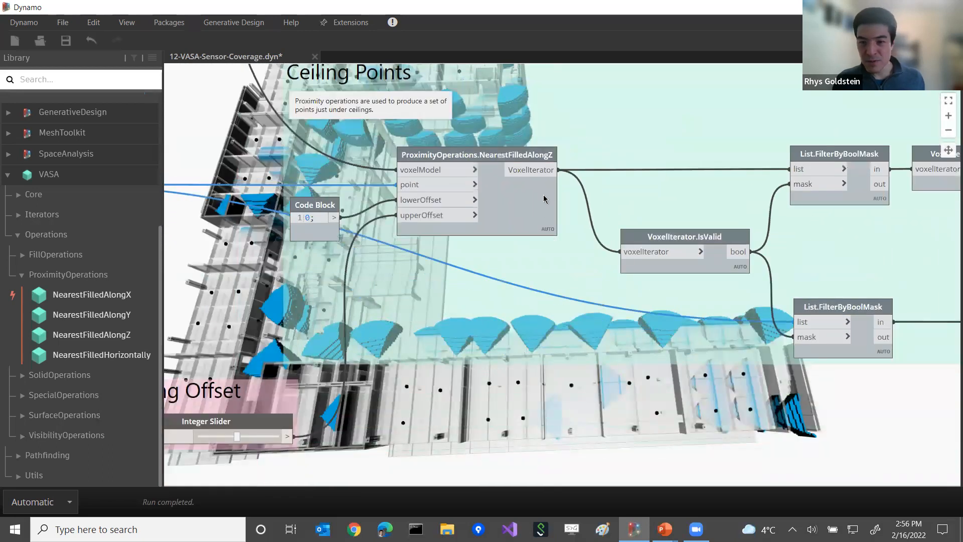
mouse_move(743, 284)
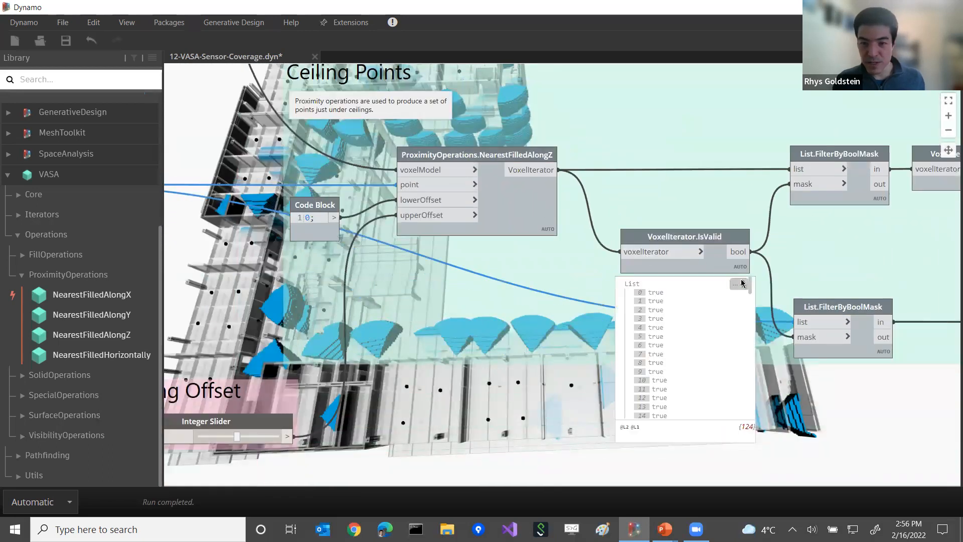
middle_click_drag(743, 284, 586, 276)
middle_click_drag(662, 273, 597, 271)
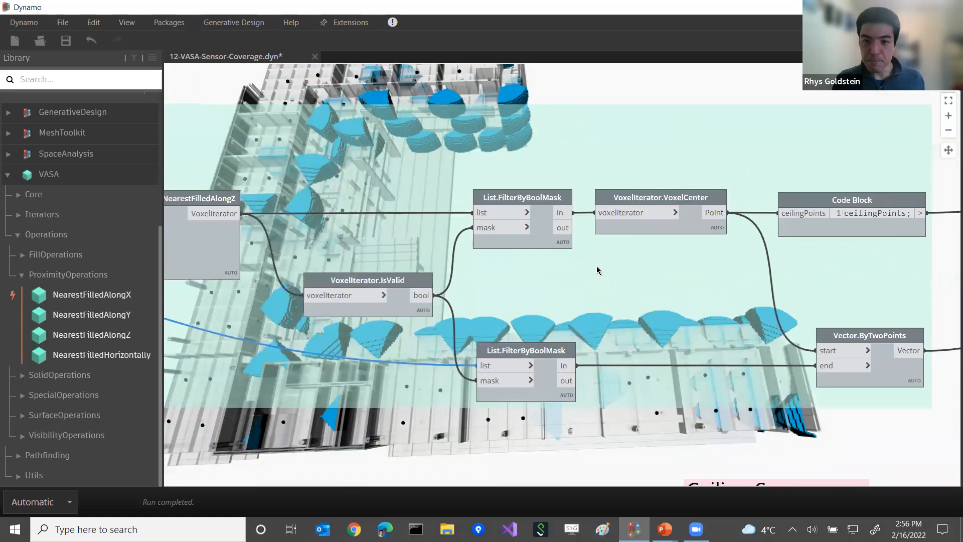
middle_click_drag(675, 254, 509, 273)
Step: Turn on the geometry preview of the ceilingPoints code block and view the points under the ceilings in 3D
right_click(703, 235)
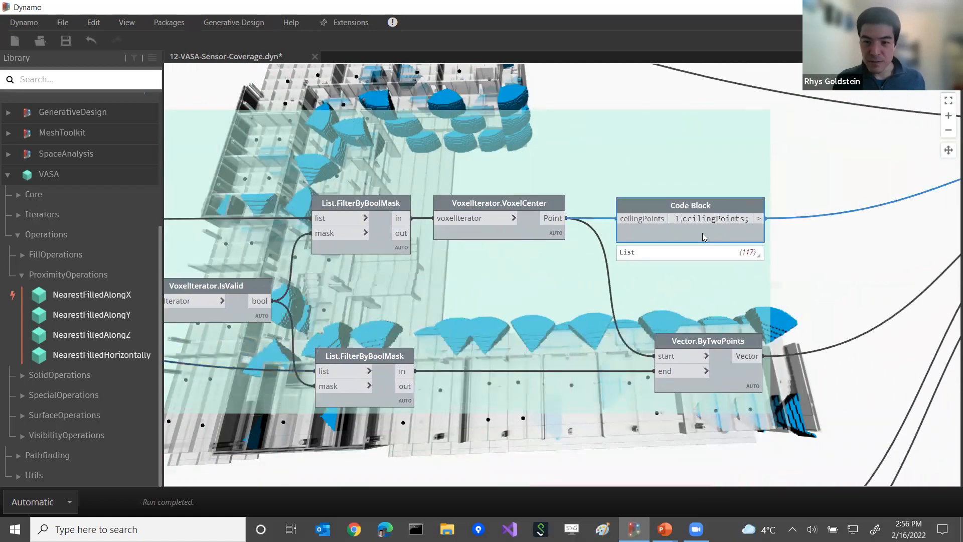
left_click(609, 312)
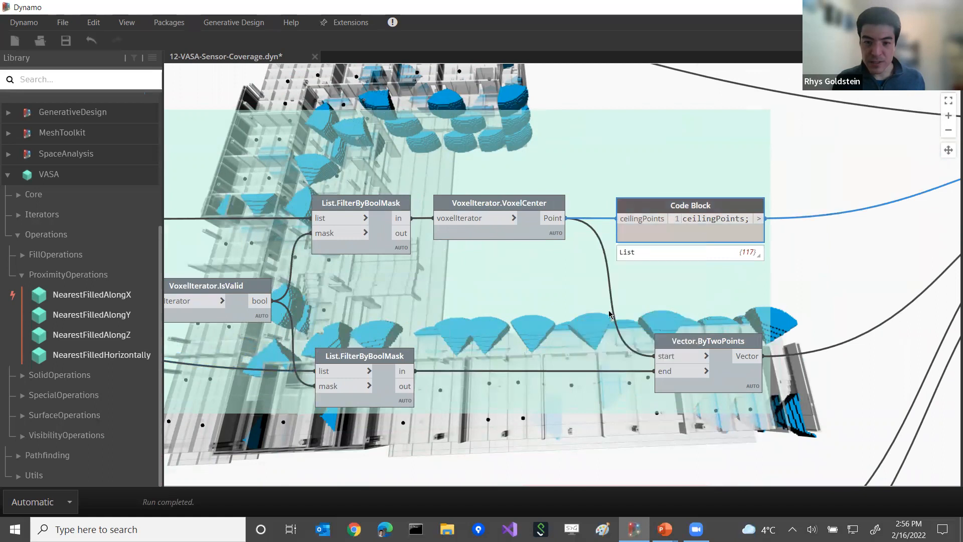
key("ctrl+b")
mouse_move(498, 314)
right_mouse_down()
mouse_move(498, 288)
mouse_move(469, 229)
mouse_move(603, 230)
mouse_move(556, 230)
mouse_move(492, 175)
mouse_move(542, 177)
mouse_move(552, 116)
mouse_move(627, 217)
mouse_move(574, 245)
right_mouse_up()
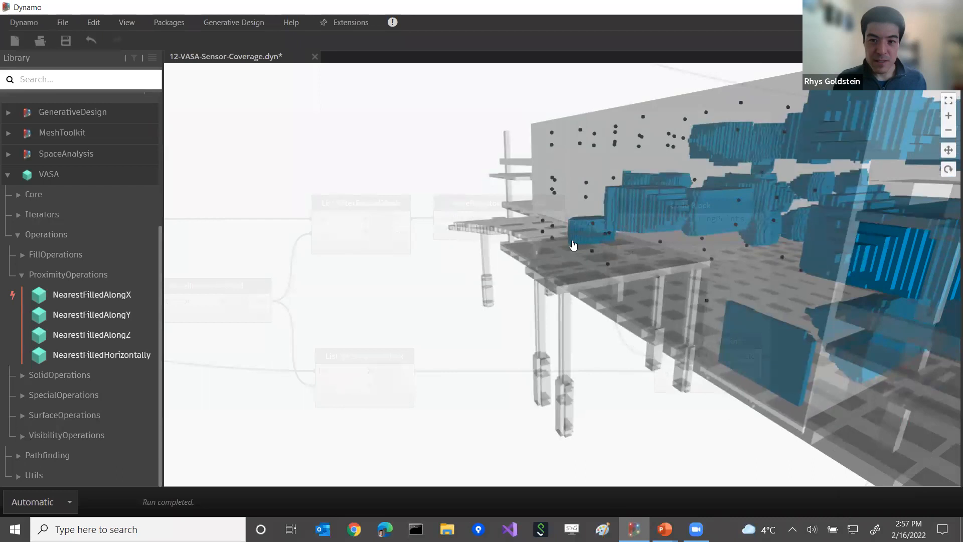
key("ctrl+b")
Step: Examine the VisibilityOperations.VisibilityWithinCone node and its inputs in the Ceiling Sensor Coverage group
scroll(730, 262, "down", 2)
middle_click_drag(730, 262, 517, 274)
scroll(518, 274, "down", 3)
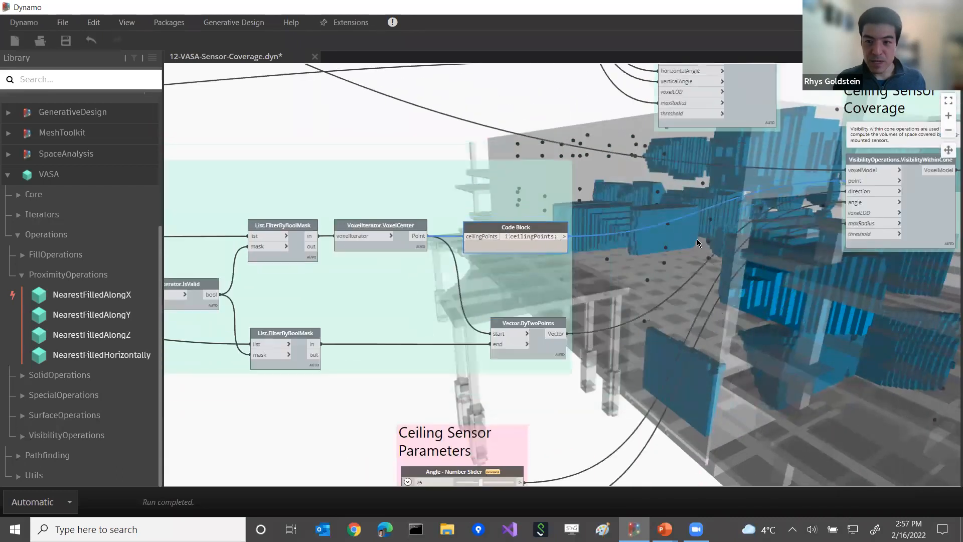
scroll(700, 243, "up", 2)
scroll(665, 206, "up", 1)
scroll(666, 205, "up", 1)
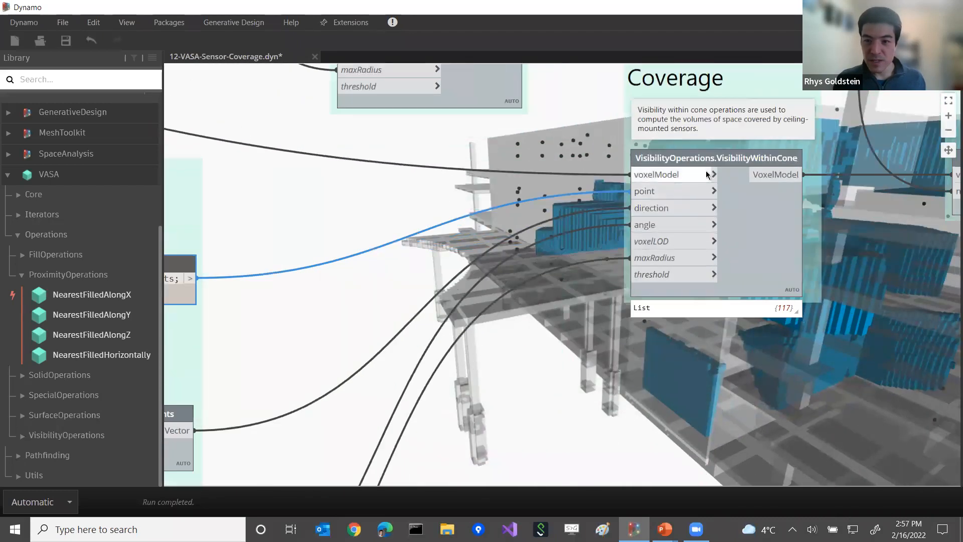
Step: Examine the VisibilityWithinCone description and point input, and trace its point and direction inputs back to ceilingPoints and Vector.ByTwoPoints
mouse_move(745, 165)
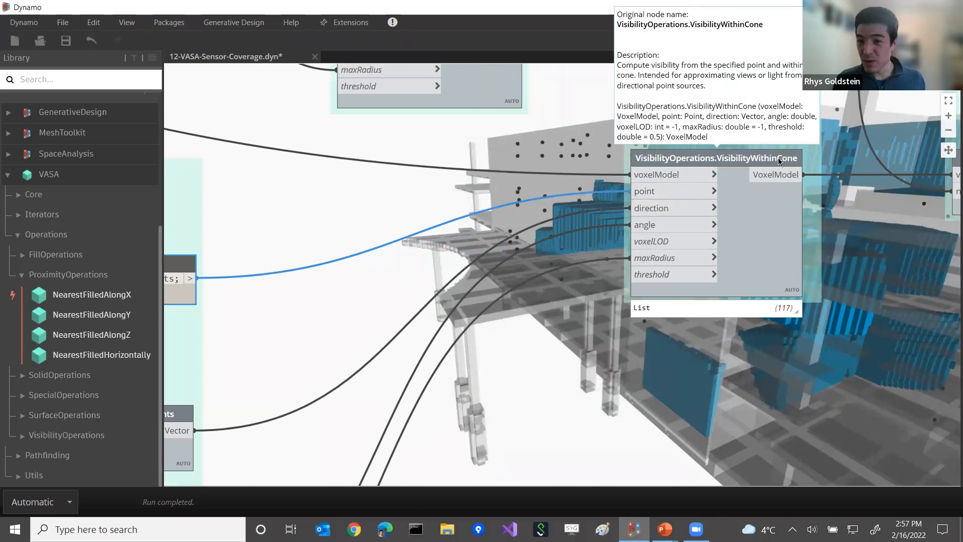
mouse_move(660, 189)
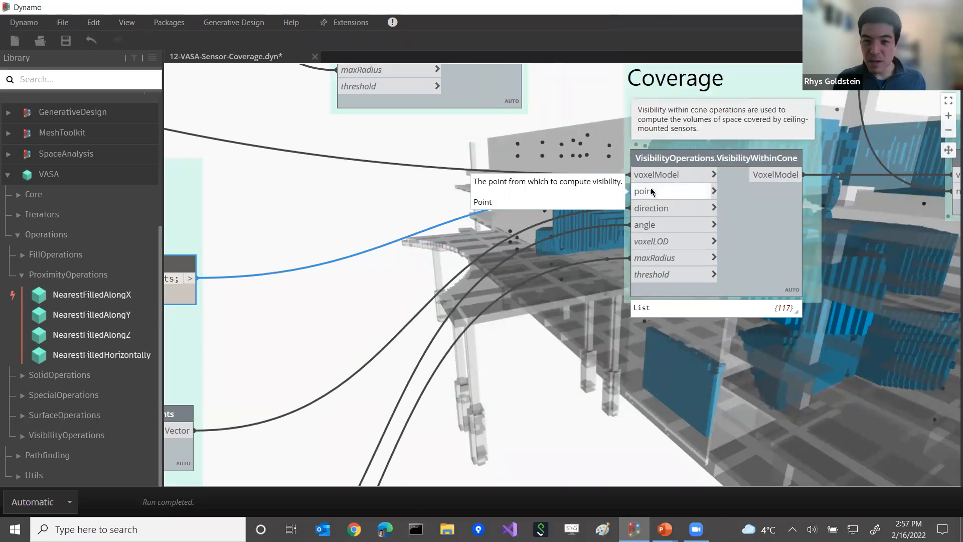
middle_click_drag(405, 288, 604, 223)
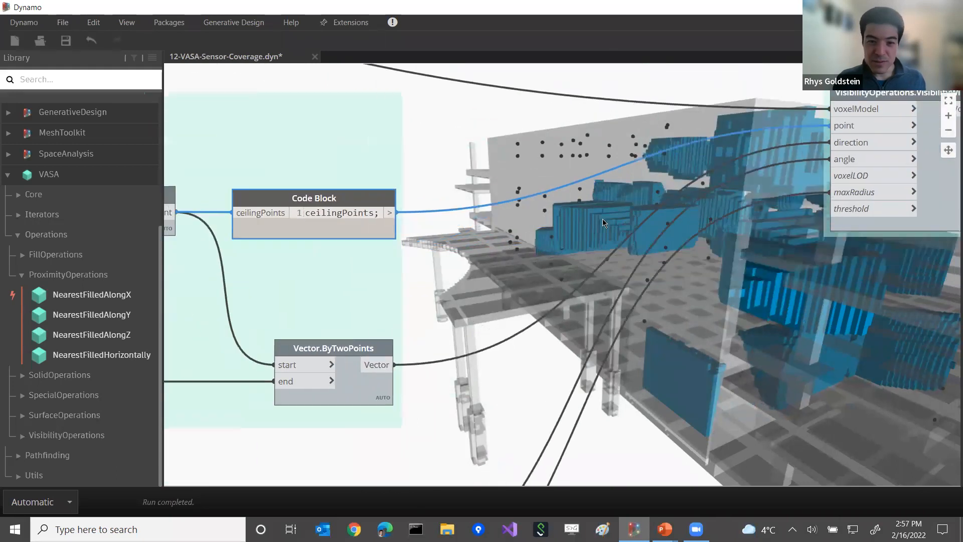
scroll(604, 223, "down", 2)
middle_click_drag(423, 260, 565, 235)
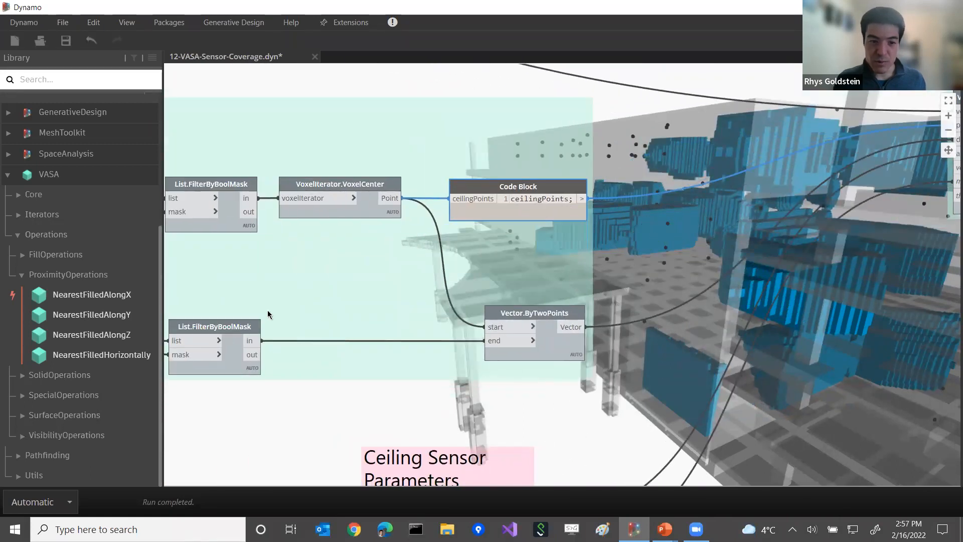
Step: Turn on the geometry preview of the VoxelModel.DisplayVoxels node in the Display Ceiling Sensor Coverage group and view the coverage in 3D
middle_click_drag(692, 308, 404, 331)
middle_click_drag(657, 316, 408, 351)
middle_click_drag(609, 311, 326, 305)
middle_click_drag(556, 257, 372, 262)
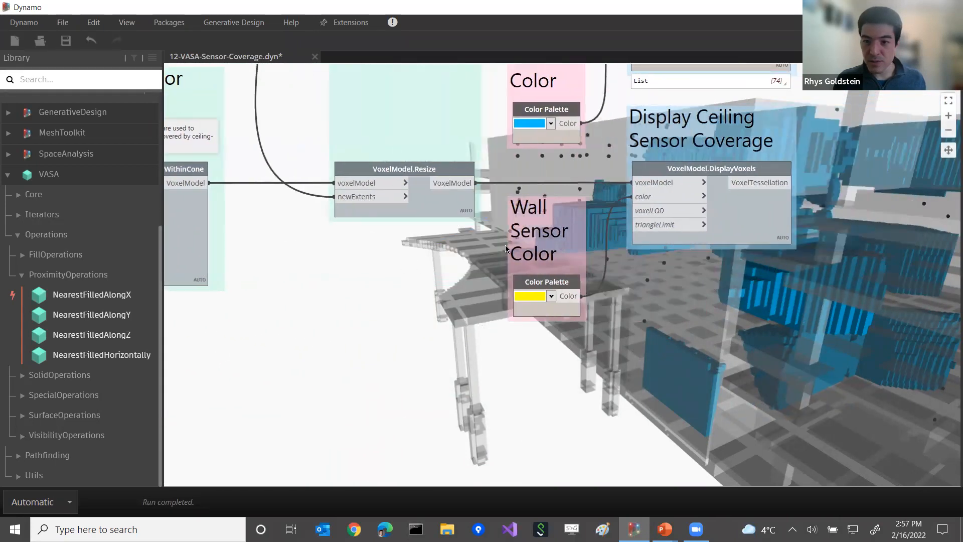
right_click(736, 211)
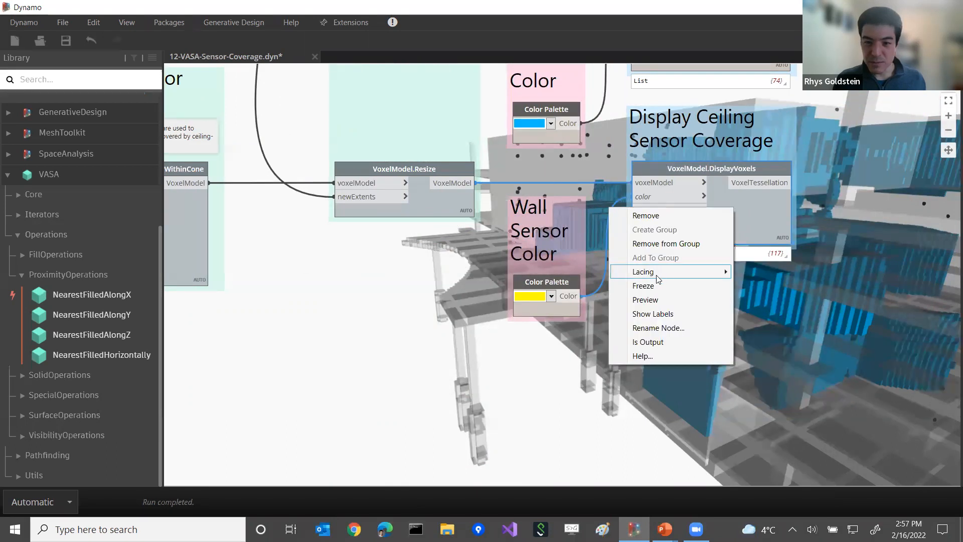
left_click(647, 301)
key("ctrl+b")
scroll(689, 269, "down", 4)
right_click_drag(689, 269, 527, 268)
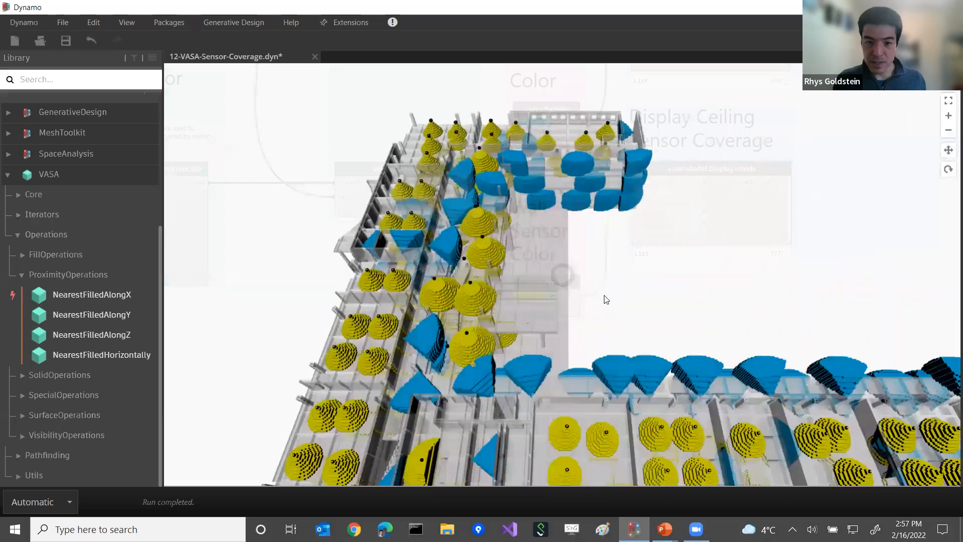
Step: Turn off the geometry preview of the ceilingPoints code block in the Ceiling Points group
key("ctrl+b")
scroll(444, 260, "down", 5)
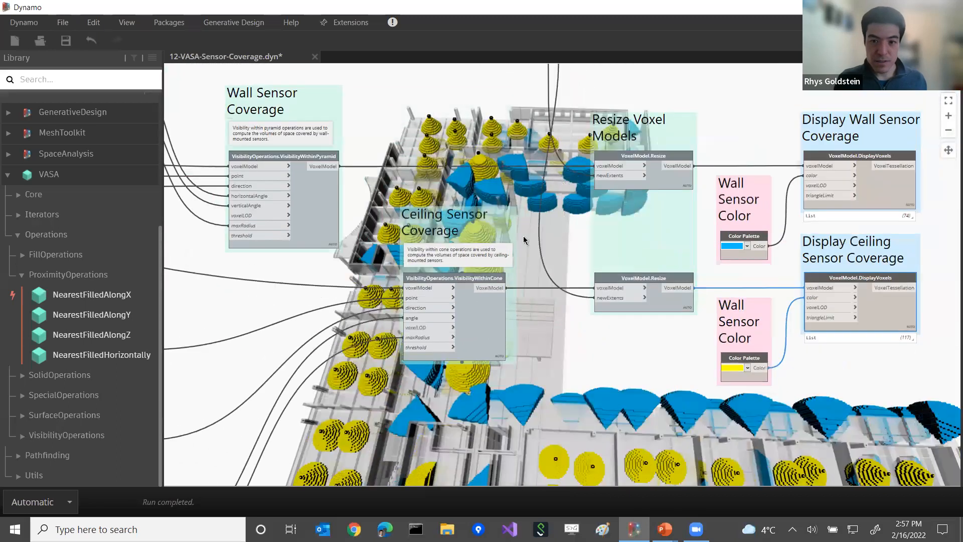
middle_click_drag(241, 319, 441, 240)
scroll(440, 240, "up", 3)
right_click(441, 239)
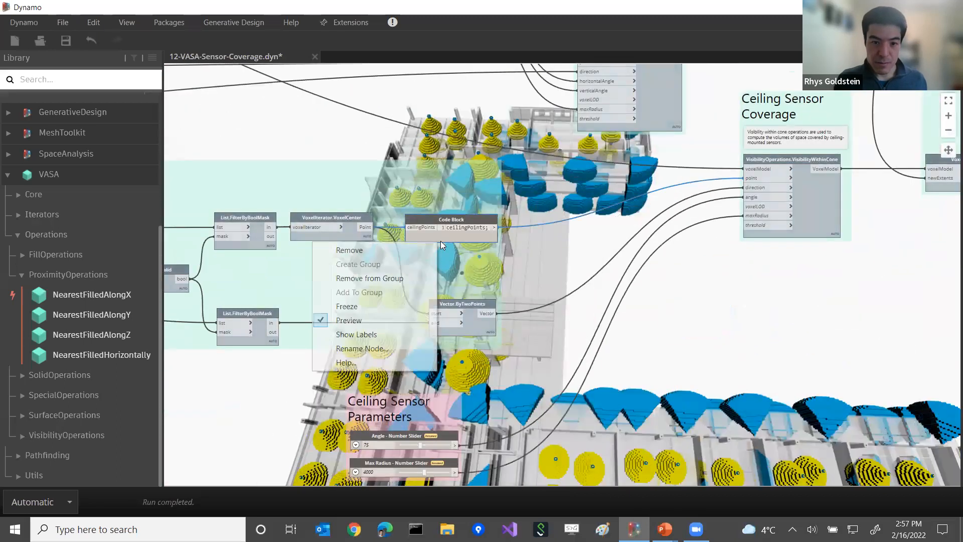
left_click(588, 307)
Step: Examine the wall and ceiling sensor coverage volumes in 3D, both close up and across the whole building without the graph in view
key("ctrl+b")
right_click_drag(588, 307, 561, 242)
scroll(549, 233, "up", 8)
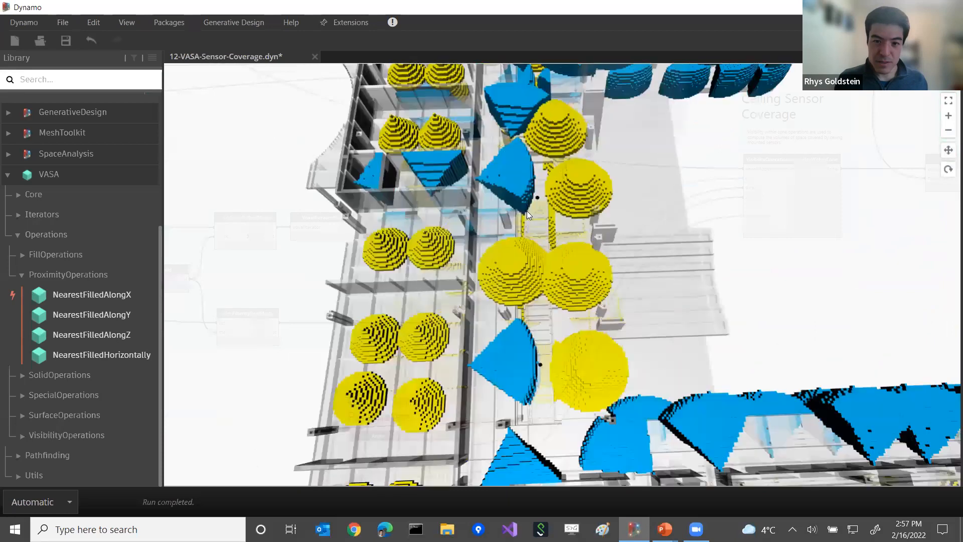
middle_click_drag(526, 193, 569, 278)
right_click_drag(696, 269, 590, 283)
scroll(725, 305, "down", 10)
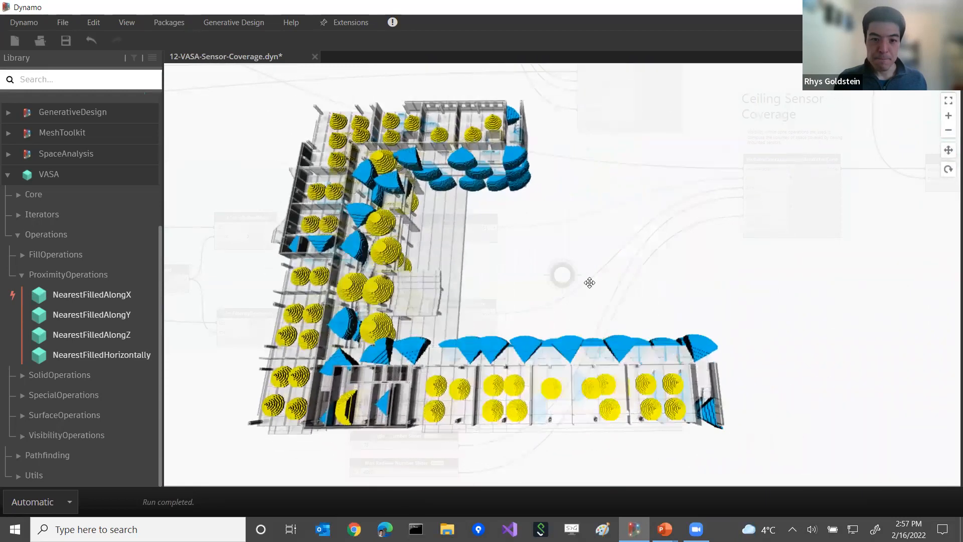
scroll(536, 238, "up", 2)
middle_click_drag(536, 239, 617, 233)
key("ctrl+b")
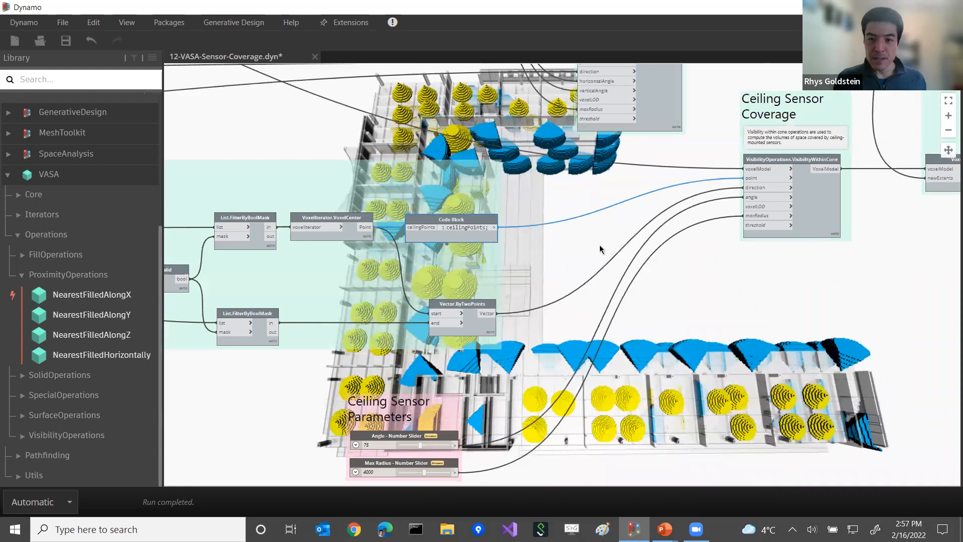
scroll(600, 245, "down", 10)
middle_click_drag(570, 215, 547, 88)
middle_click_drag(598, 223, 547, 174)
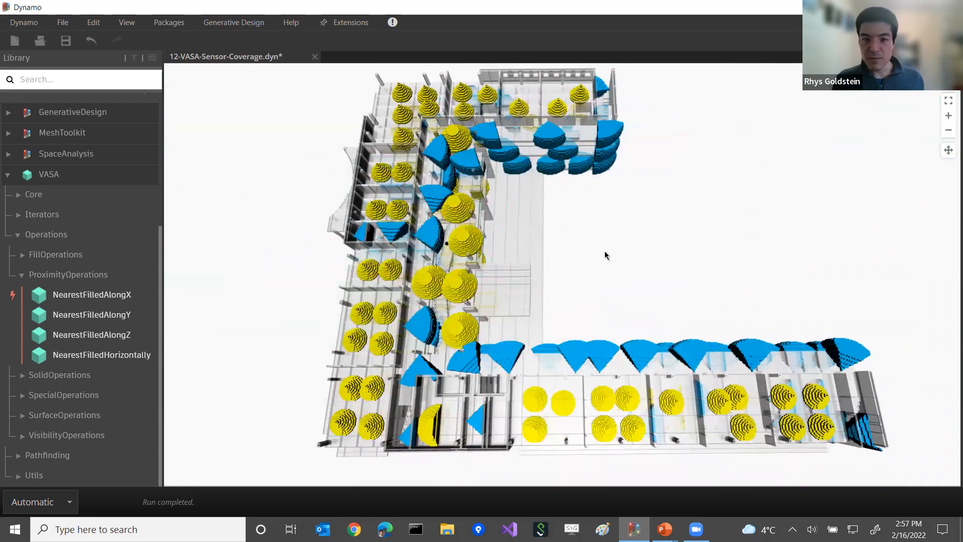
key("ctrl+b")
middle_click_drag(585, 278, 521, 295)
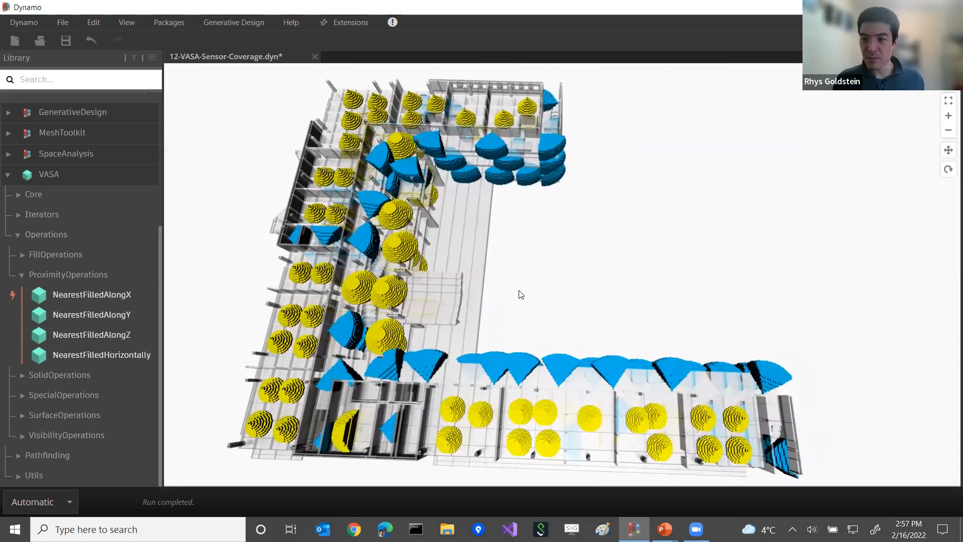